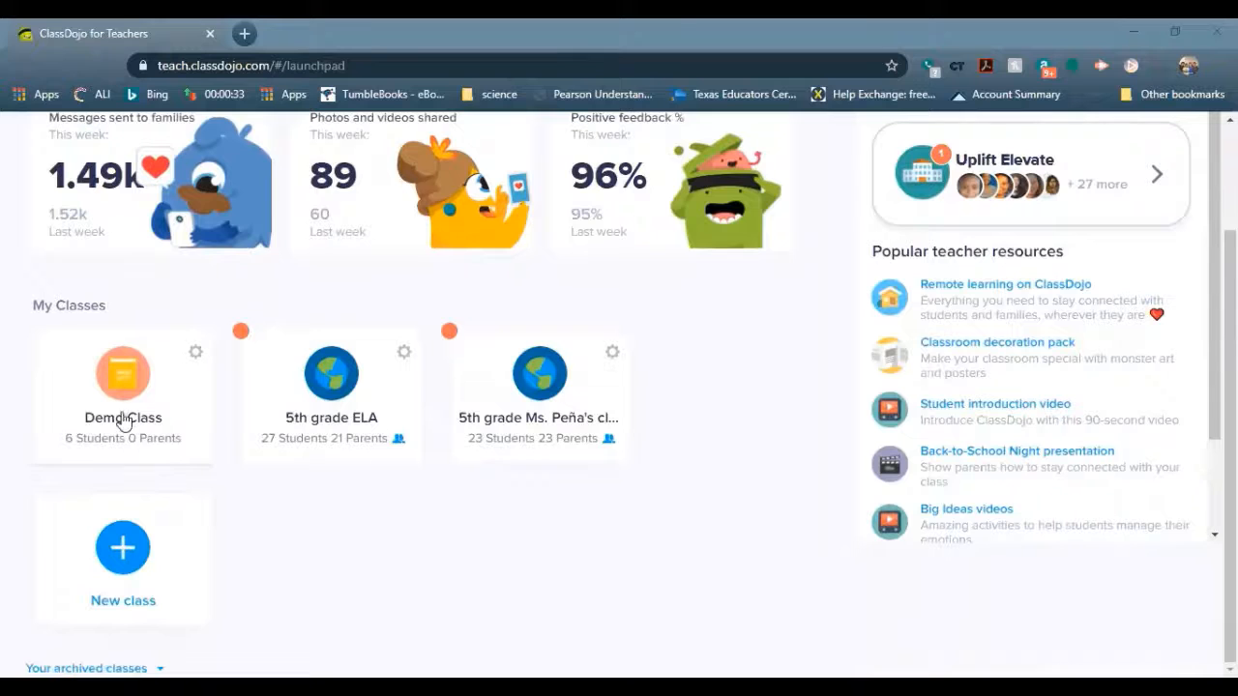
# Dismiss the launchpad context menu and open the Demo Class card under My Classes
pyautogui.scroll(1, 423, 527)
pyautogui.scroll(-1, 423, 531)
pyautogui.rightClick(152, 321)
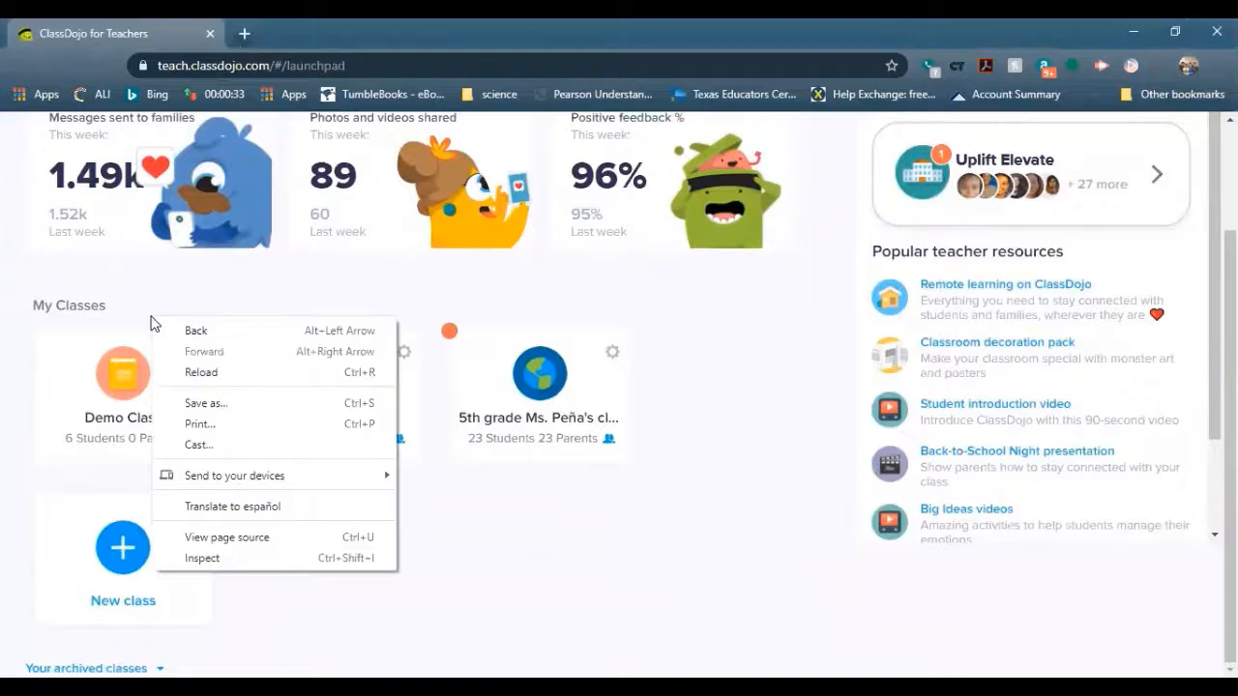
pyautogui.click(237, 272)
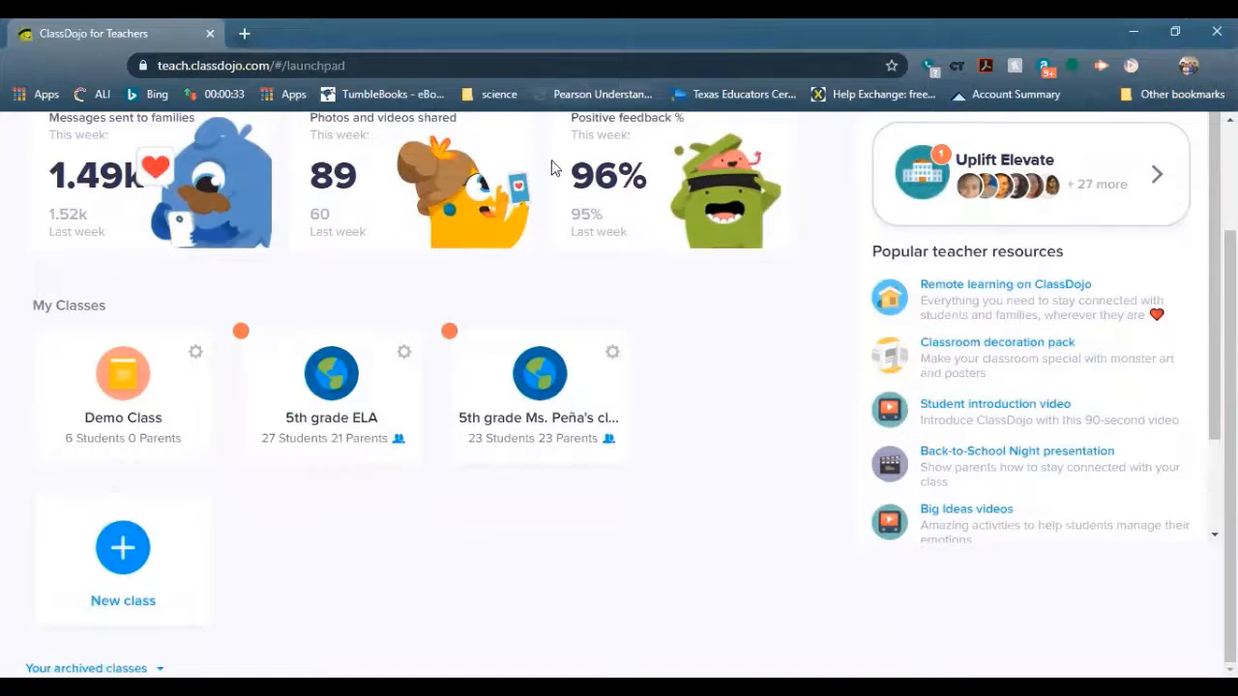
pyautogui.click(129, 387)
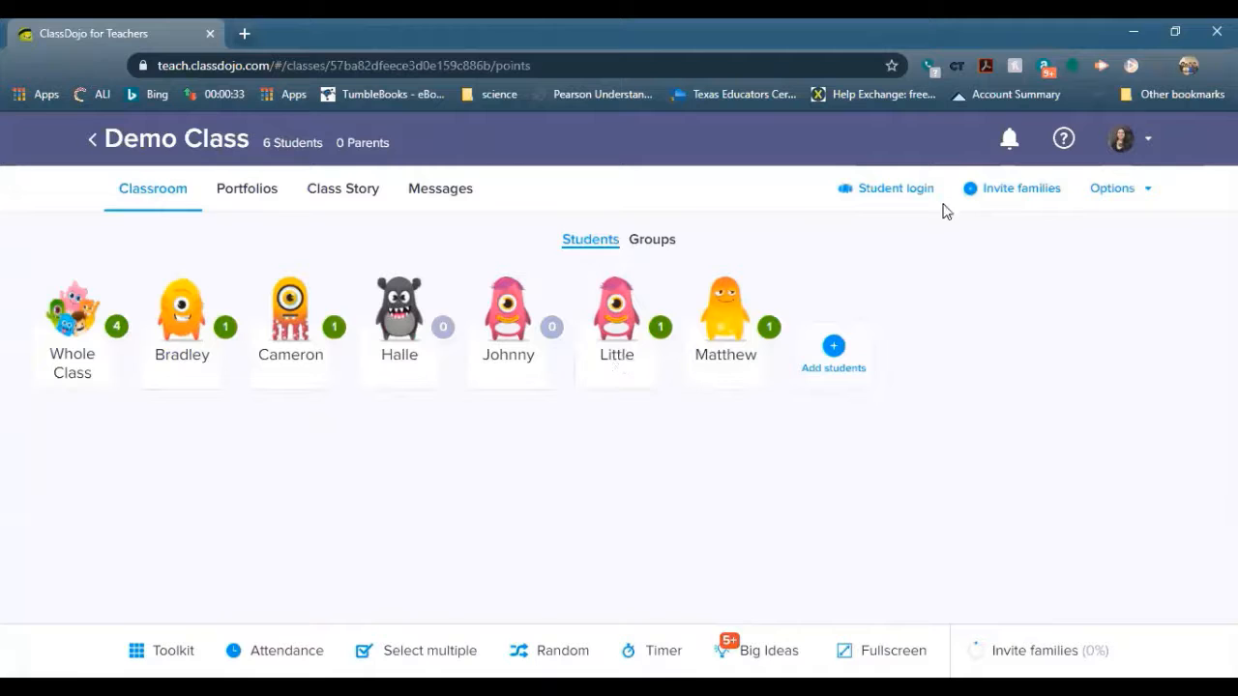
# From Options > Edit class, choose Add students and switch to the copy-paste student list box
pyautogui.click(1120, 194)
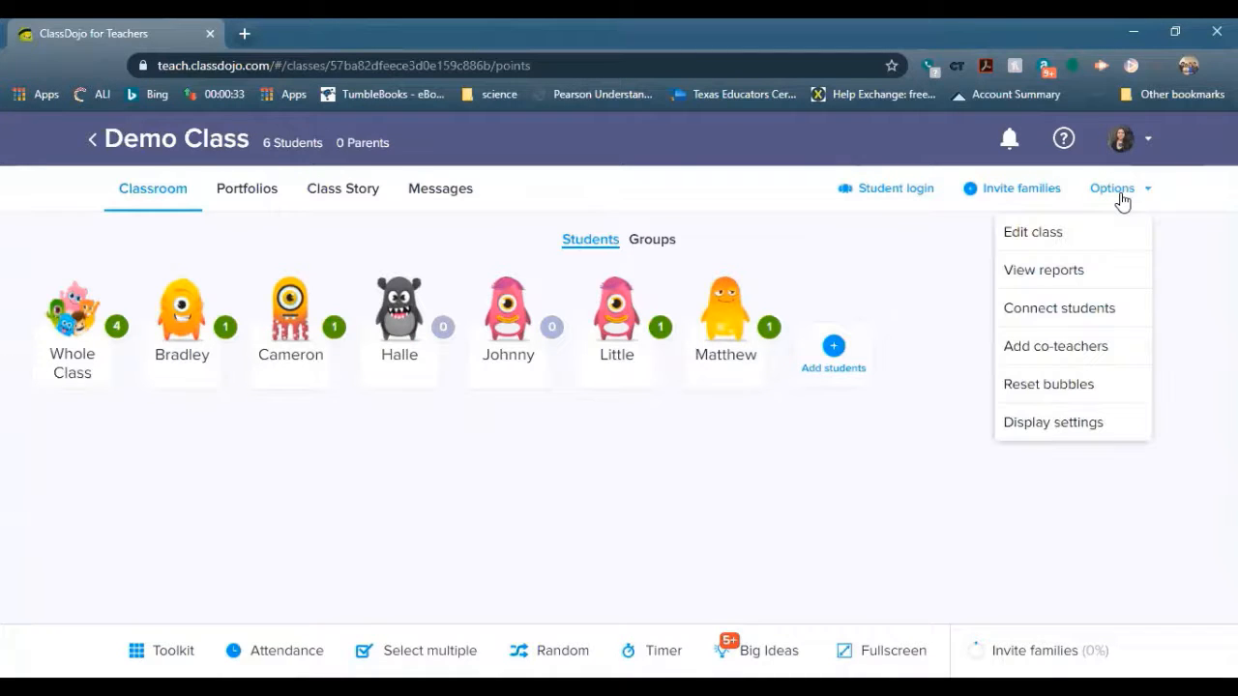
pyautogui.click(1105, 242)
pyautogui.scroll(-1, 475, 372)
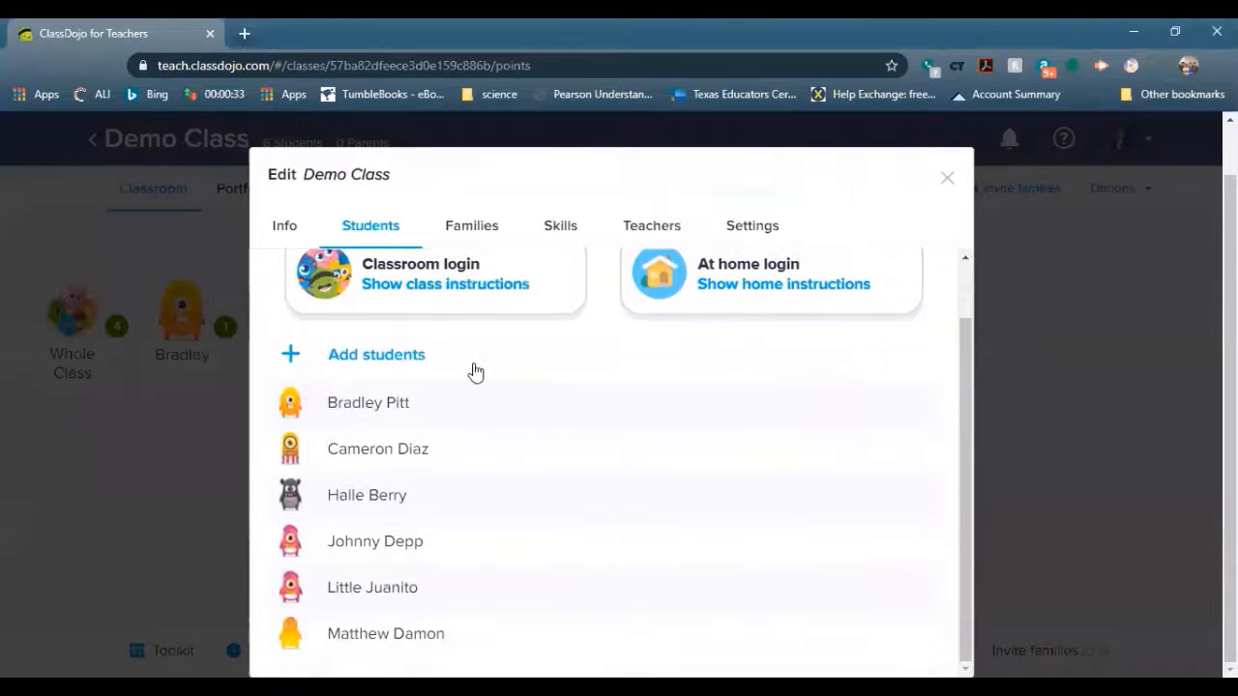
pyautogui.click(428, 367)
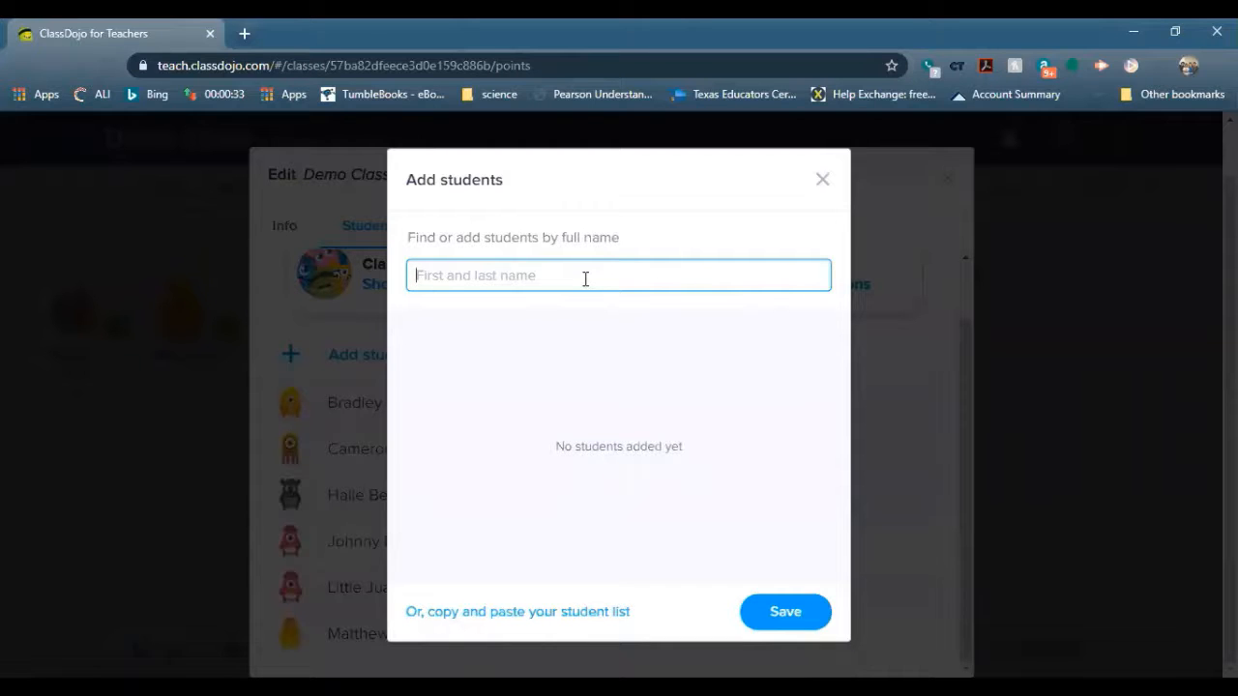
pyautogui.click(585, 615)
pyautogui.click(560, 452)
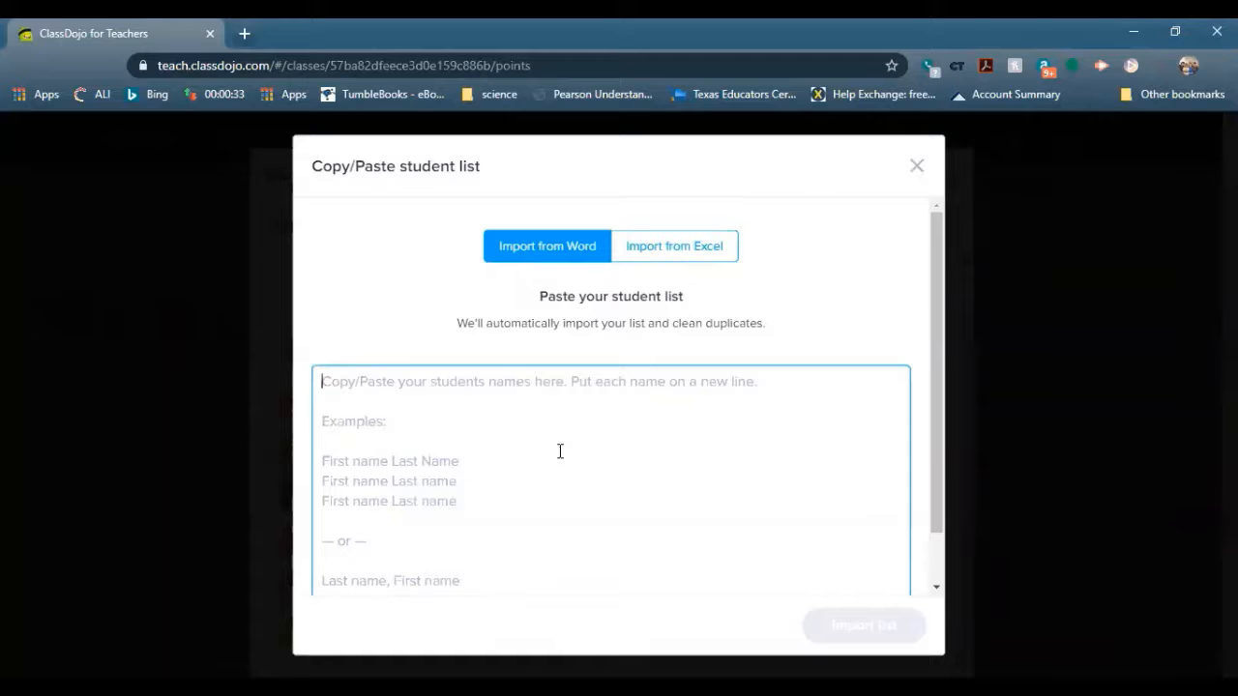
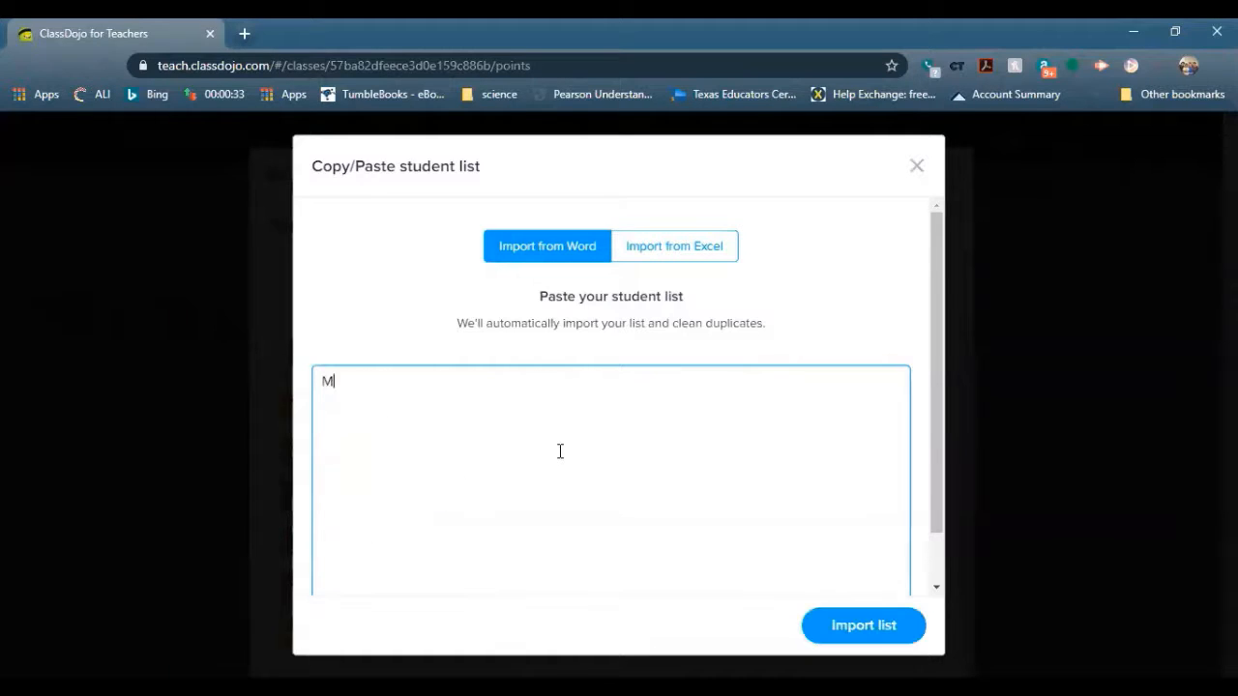
pyautogui.press('Return')
pyautogui.press('Return')
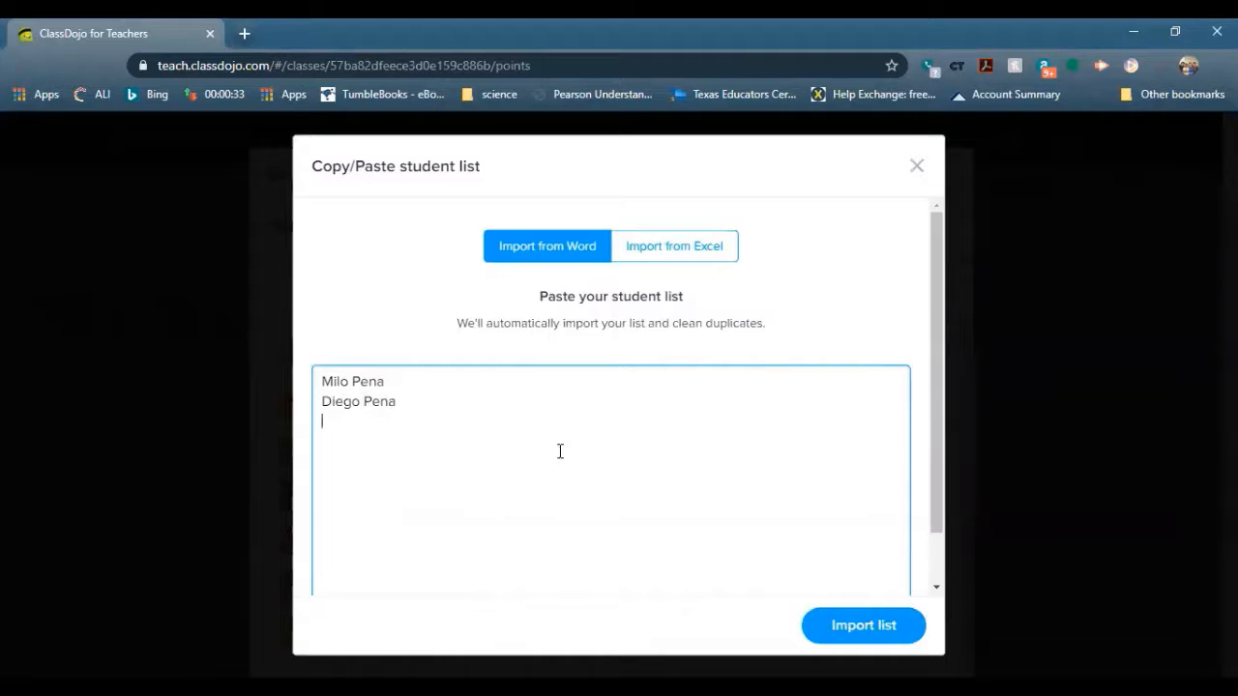
pyautogui.scroll(-1, 871, 442)
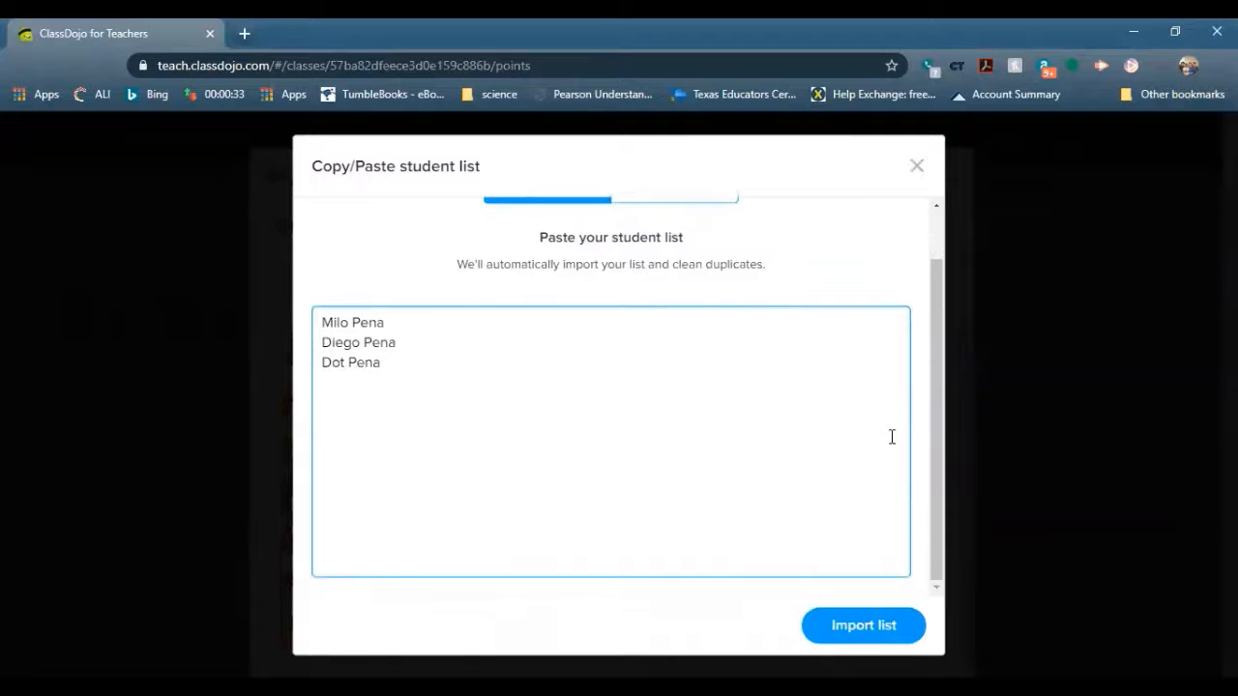
# Import the list with names left unflipped and save the three students to the class
pyautogui.click(876, 634)
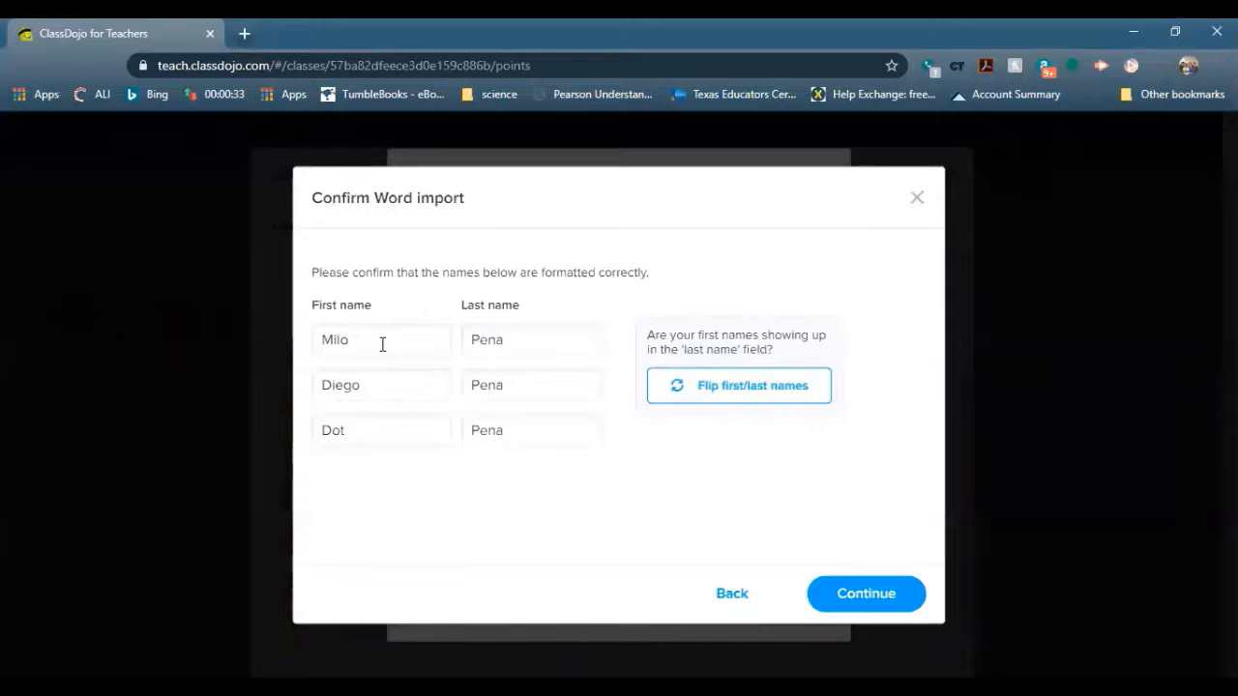
pyautogui.click(781, 399)
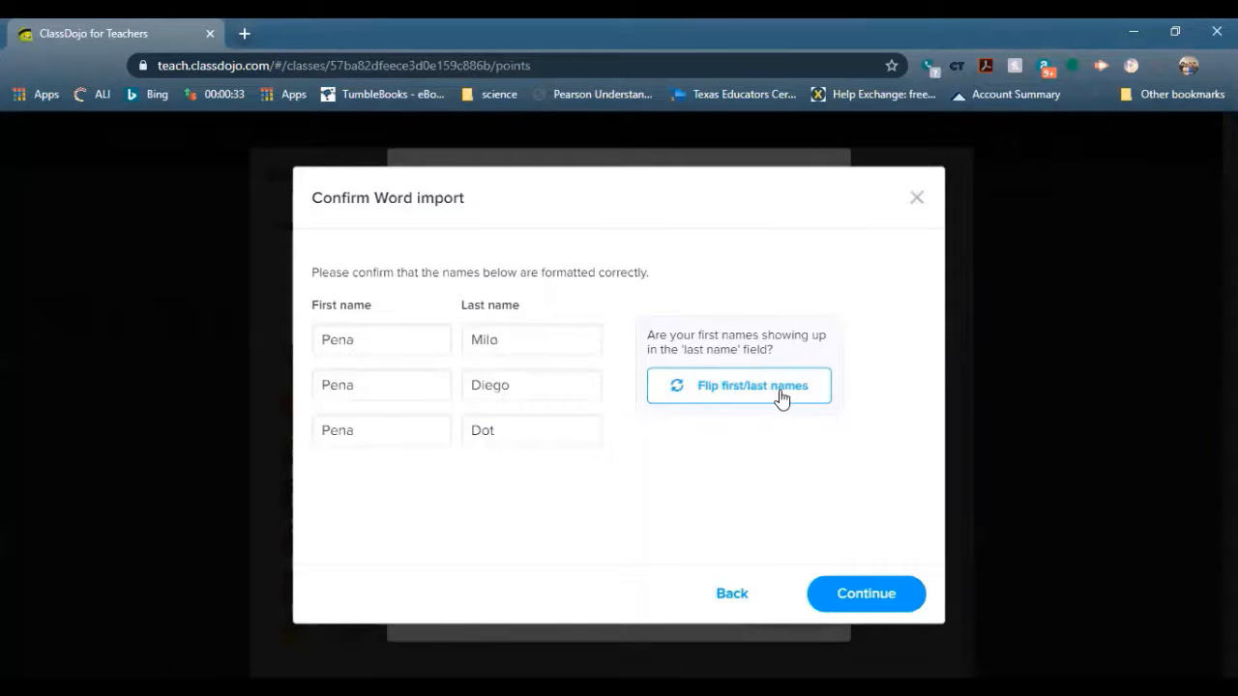
pyautogui.click(781, 399)
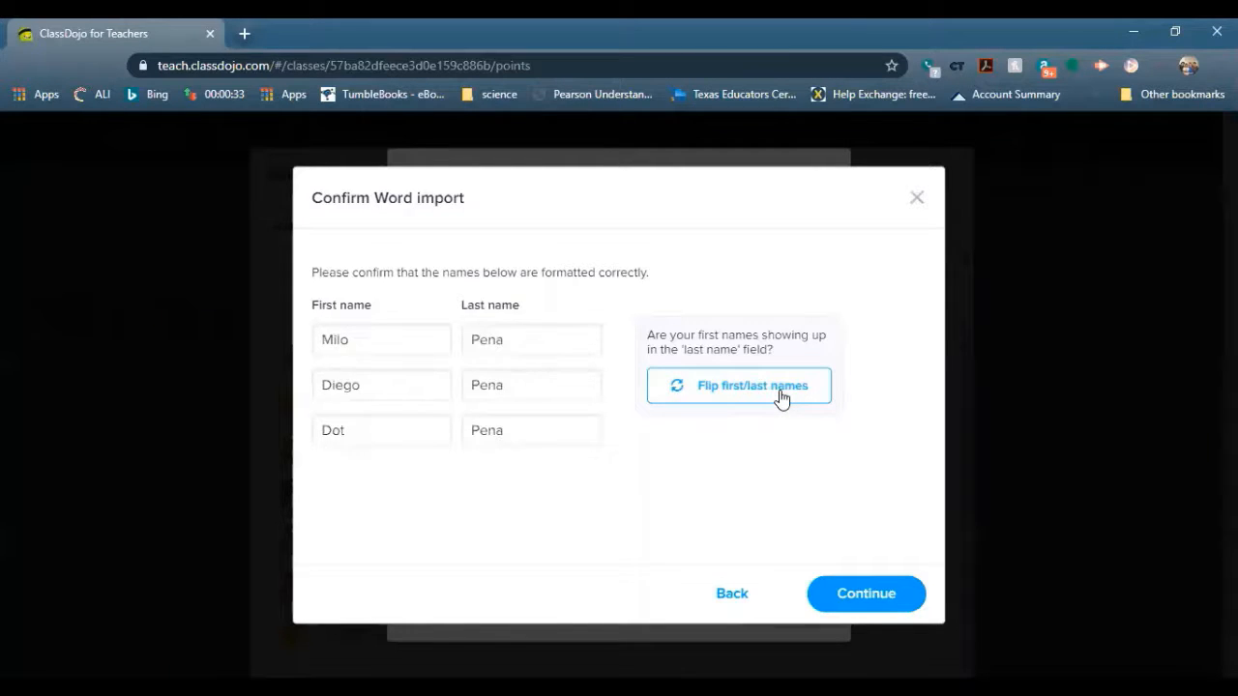
pyautogui.click(867, 593)
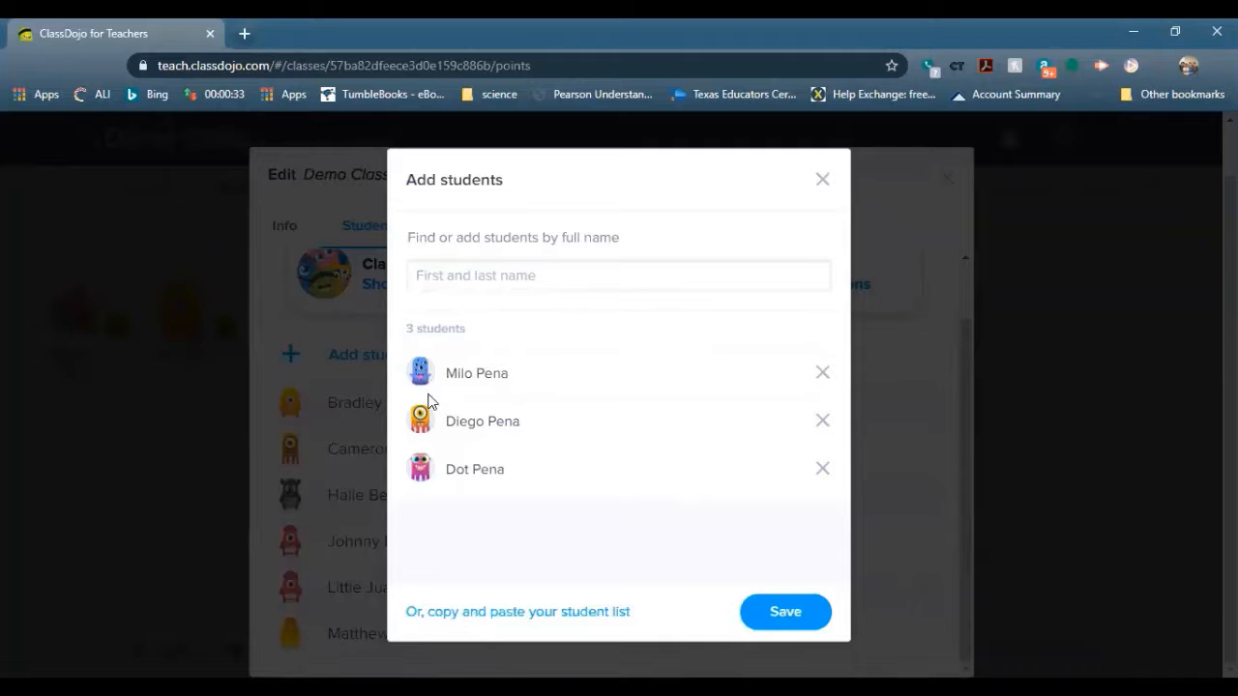
pyautogui.click(822, 624)
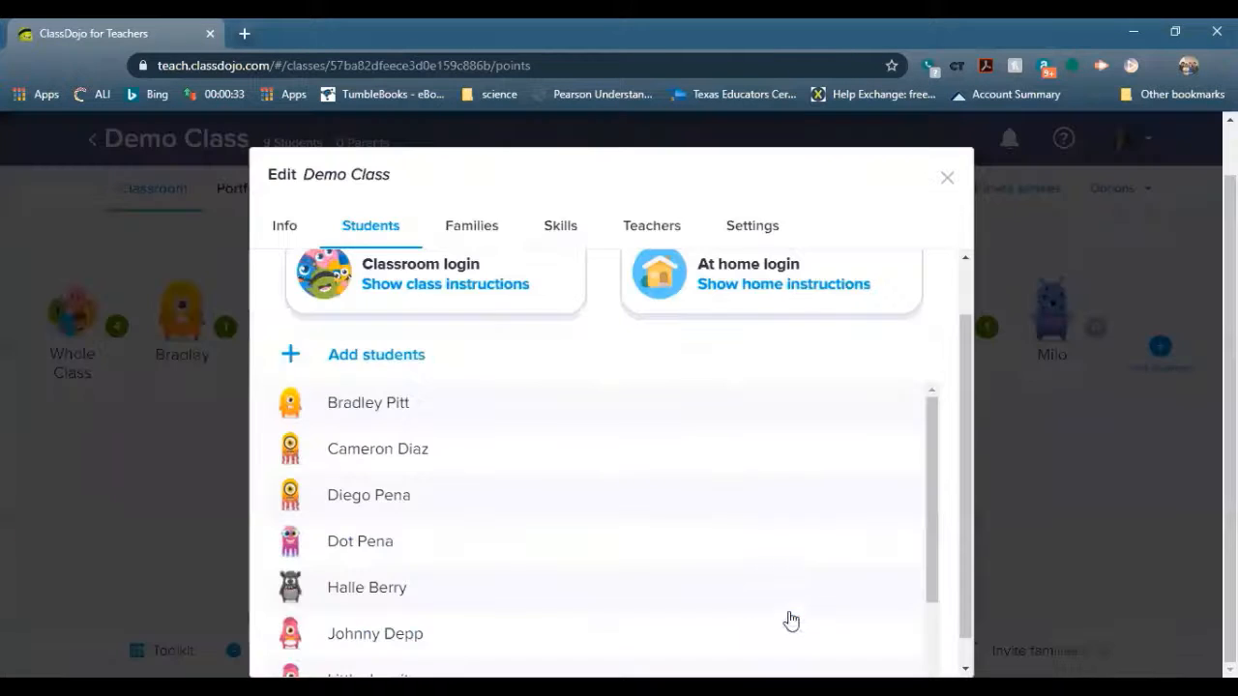
# Close Edit class, glance at a student's feedback panel, then reopen Options > Edit class
pyautogui.click(947, 190)
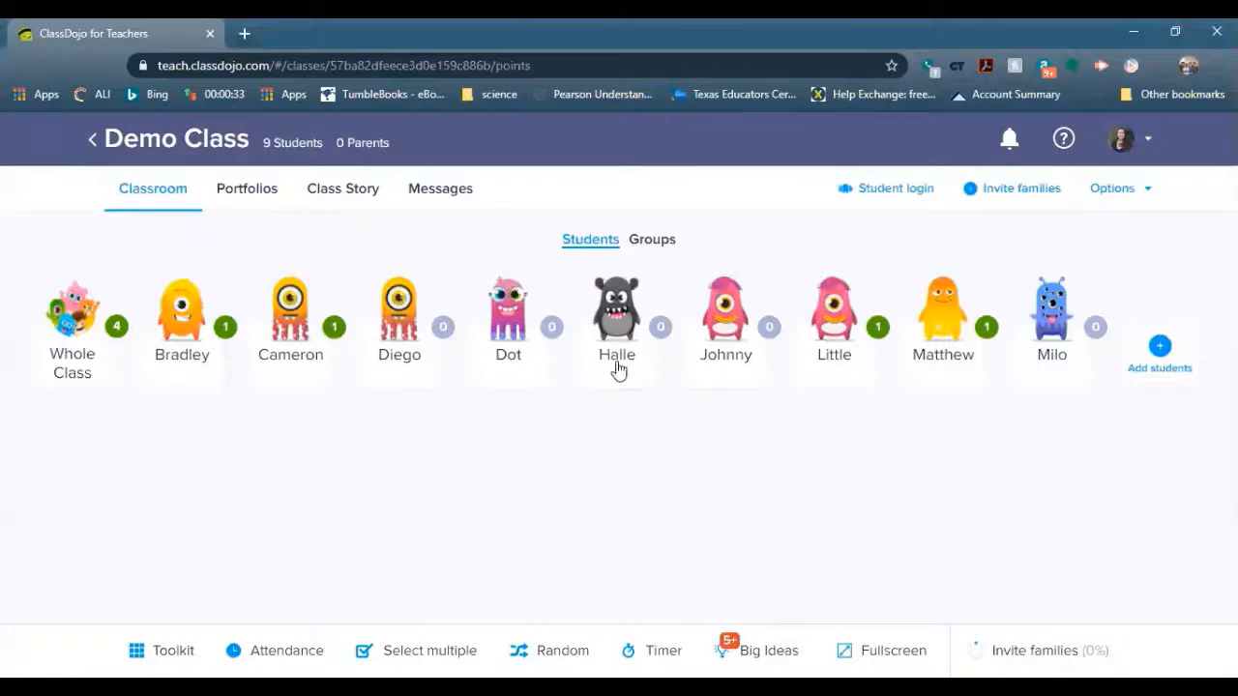
pyautogui.click(529, 360)
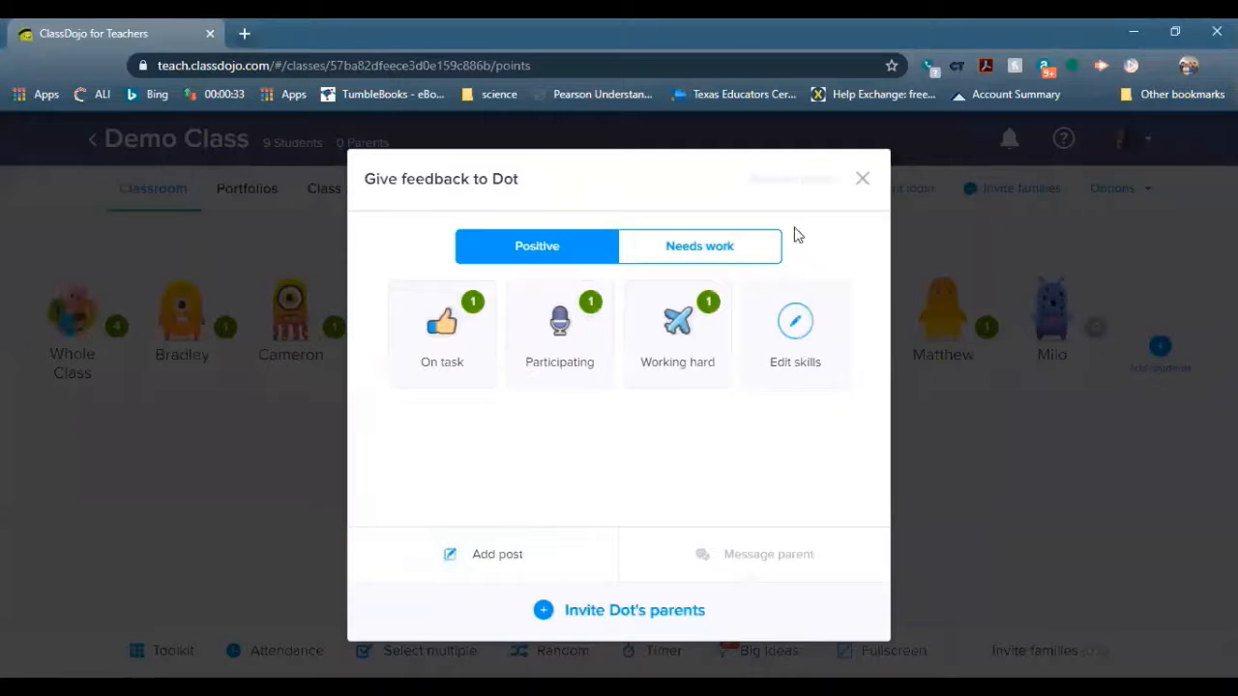
pyautogui.click(862, 178)
pyautogui.click(1105, 199)
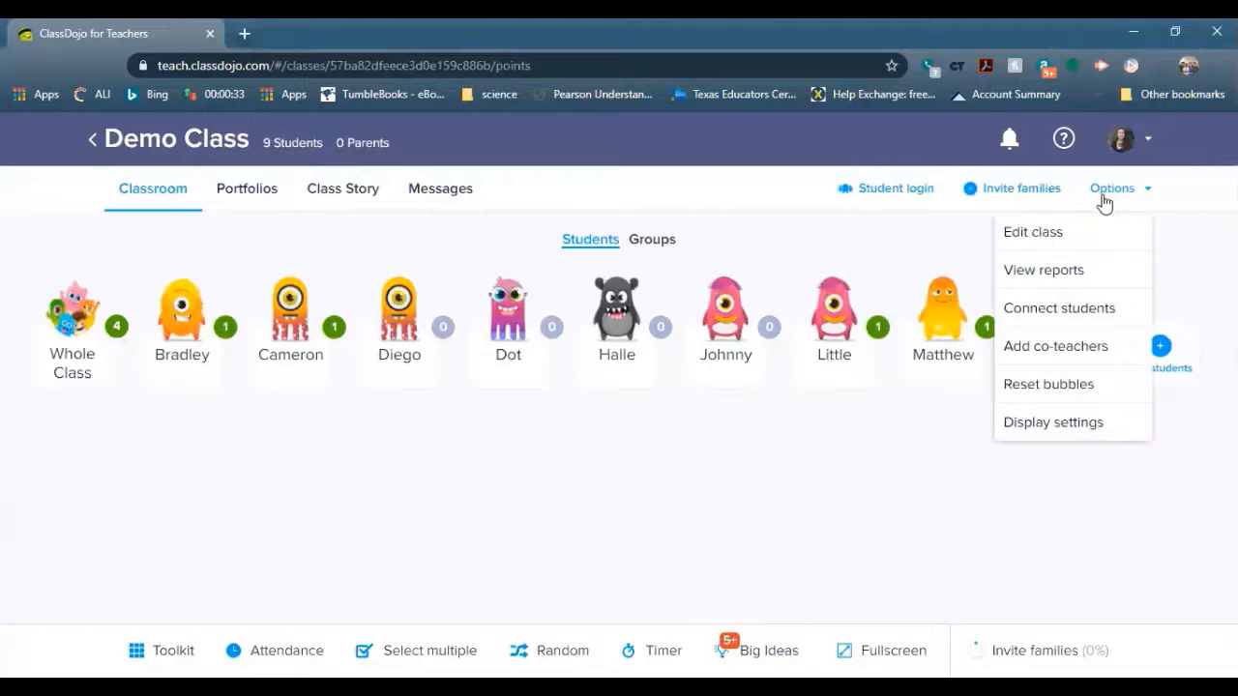
pyautogui.click(1087, 234)
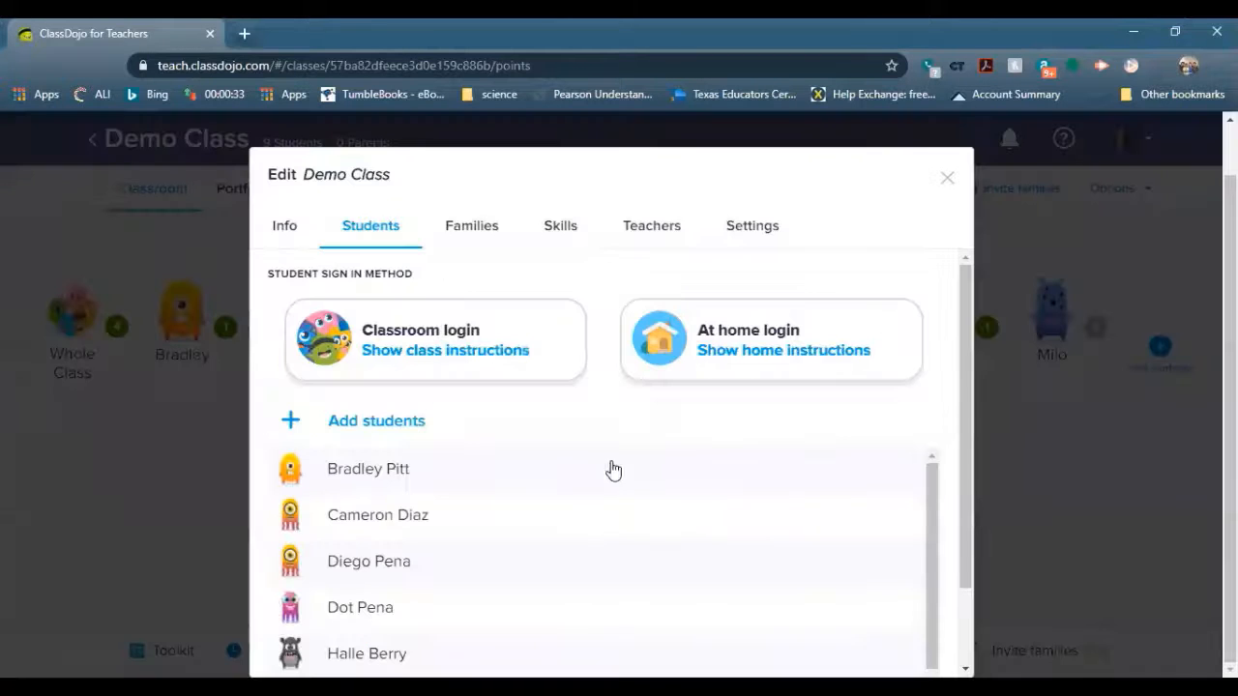
pyautogui.scroll(-2, 400, 471)
# Change the first new student's avatar to the orange monster, save, then open Diego's feedback
pyautogui.click(342, 484)
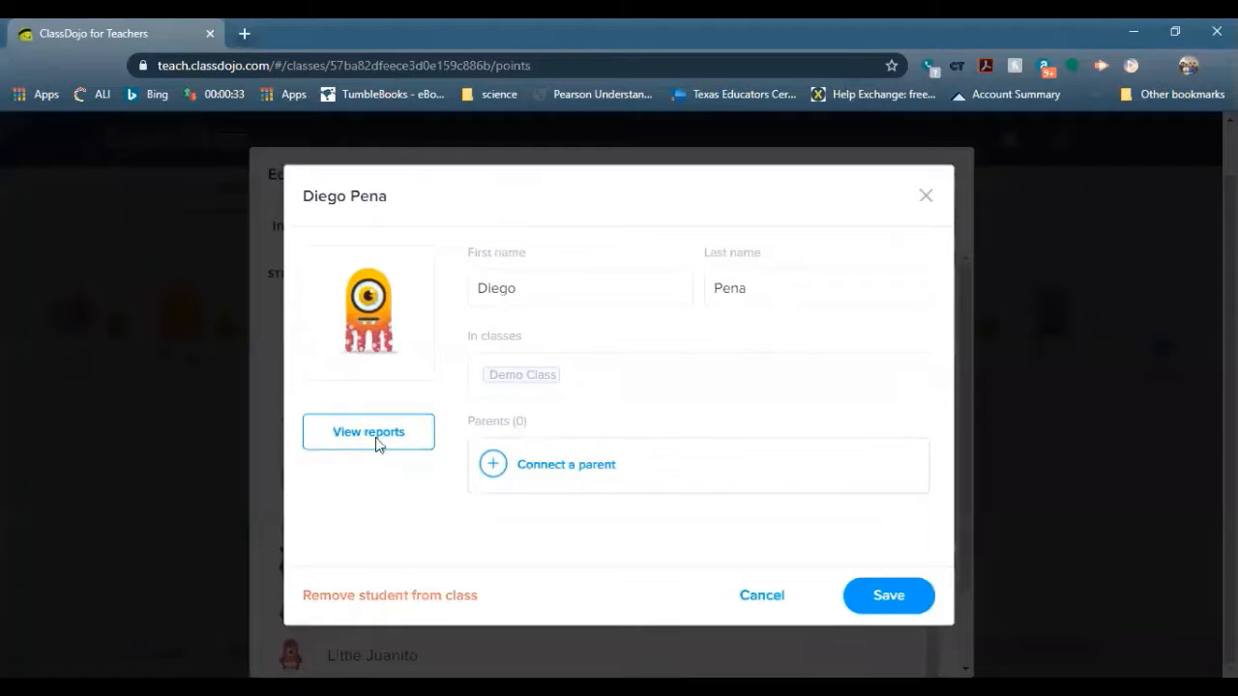
pyautogui.click(391, 332)
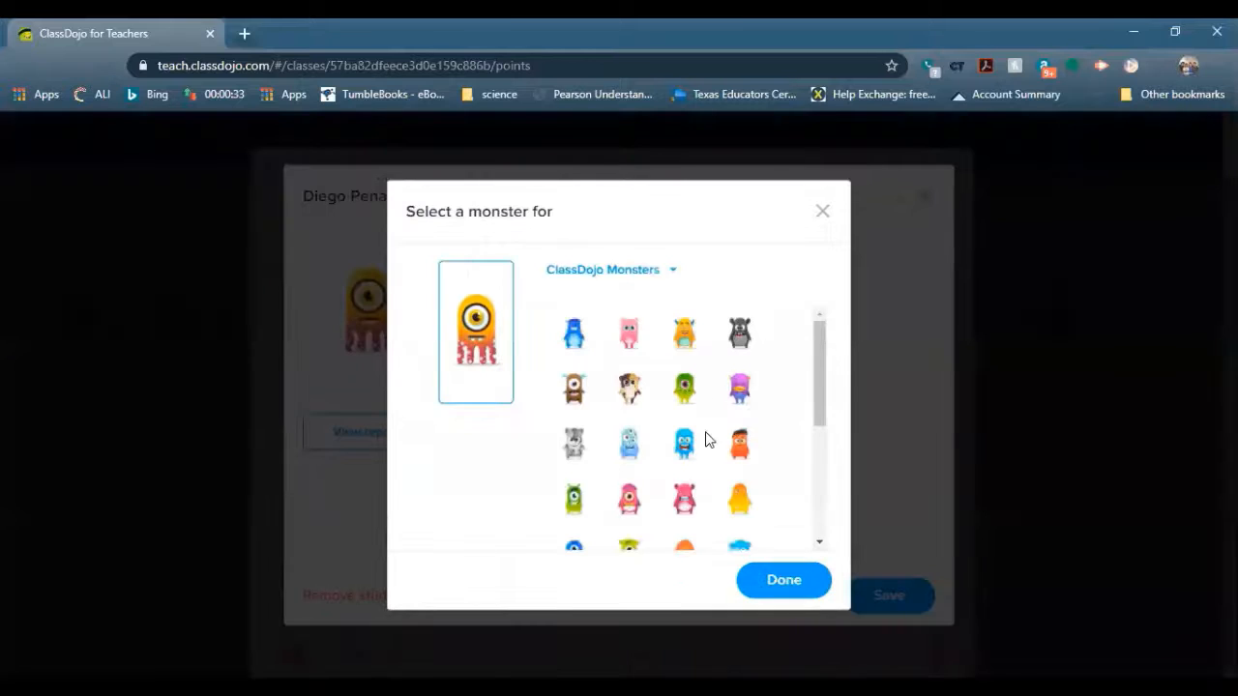
pyautogui.click(740, 447)
pyautogui.click(795, 587)
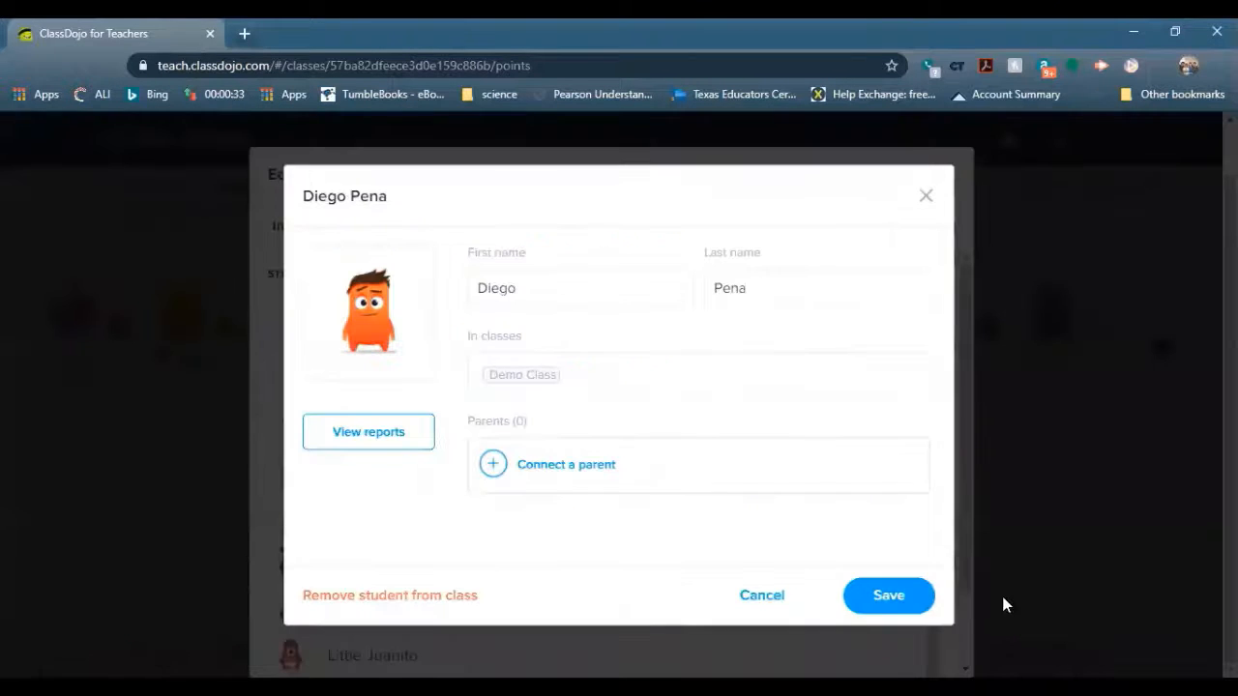
pyautogui.click(880, 599)
pyautogui.click(946, 180)
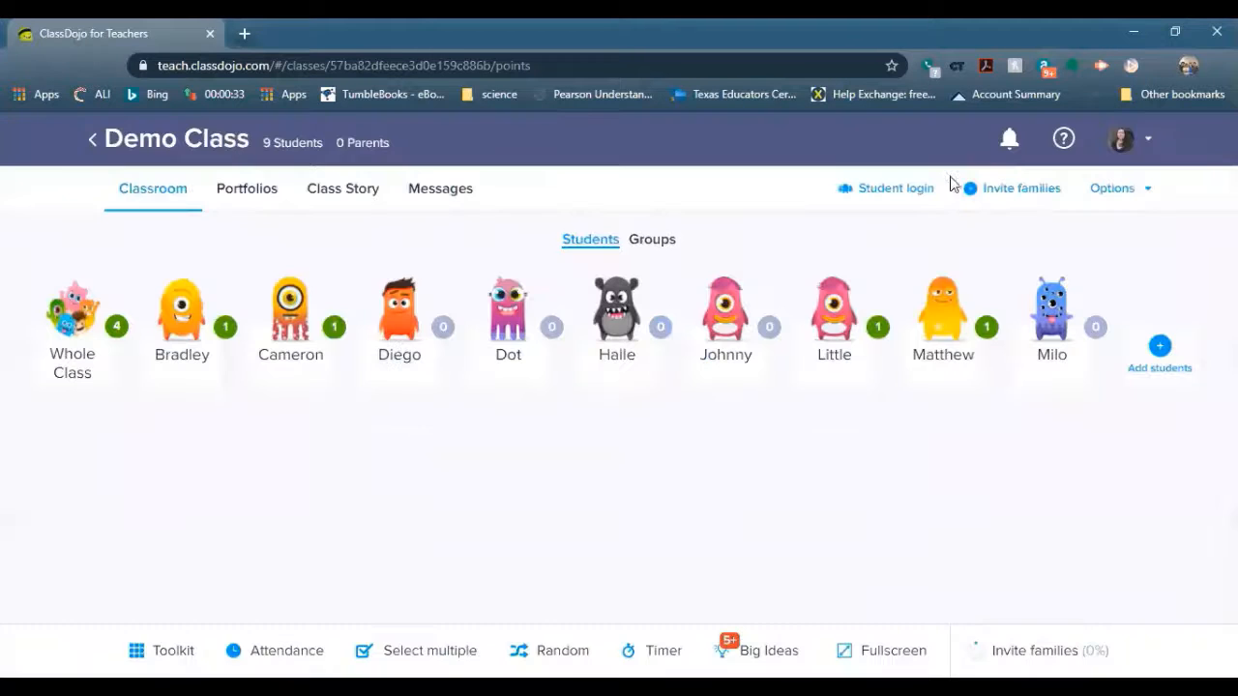
pyautogui.click(749, 358)
pyautogui.click(861, 178)
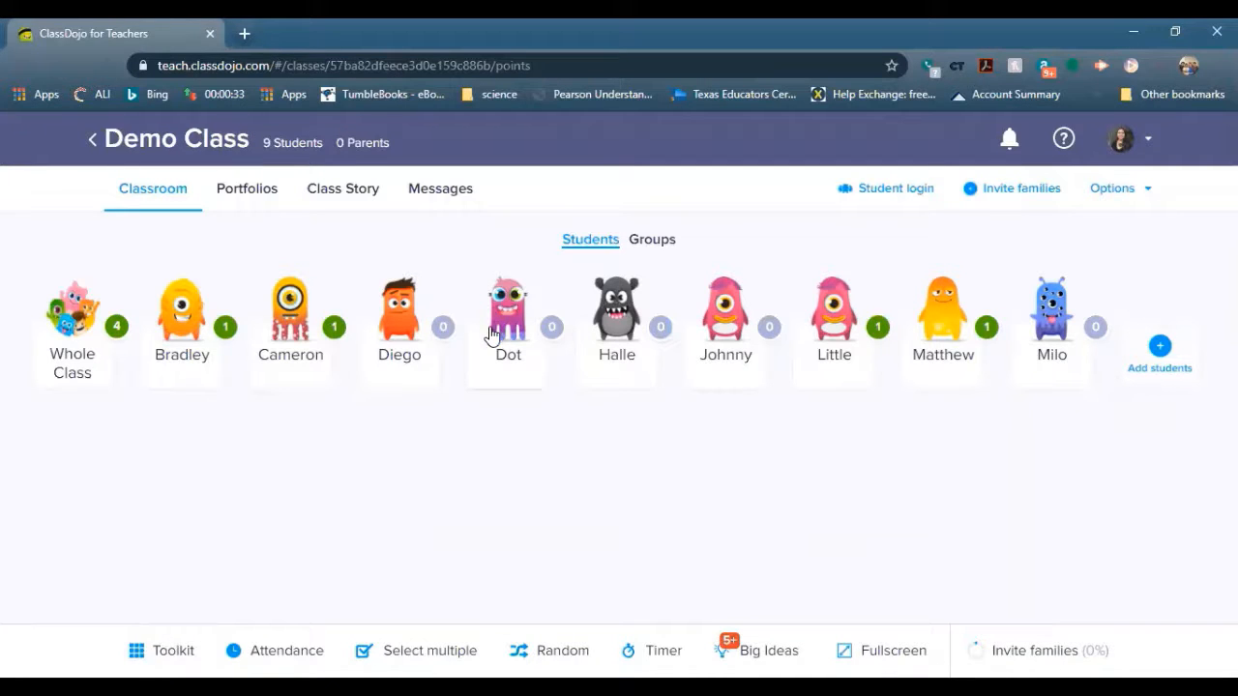
pyautogui.click(411, 349)
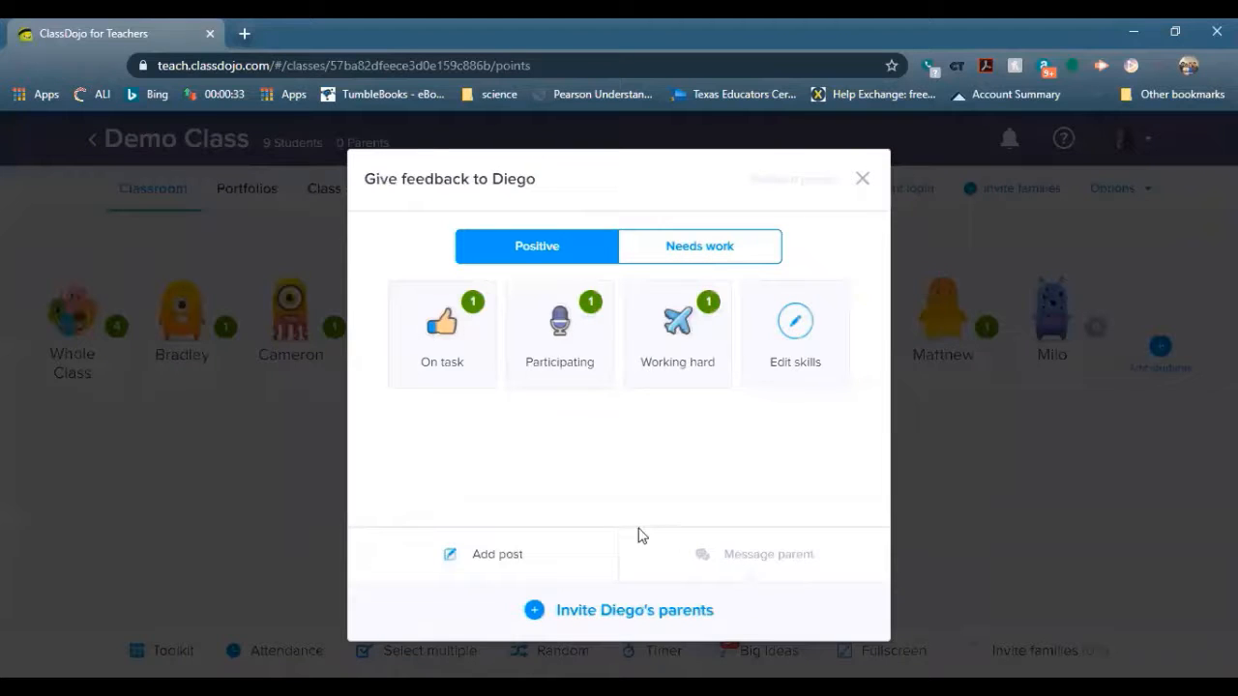
pyautogui.click(600, 612)
pyautogui.click(615, 404)
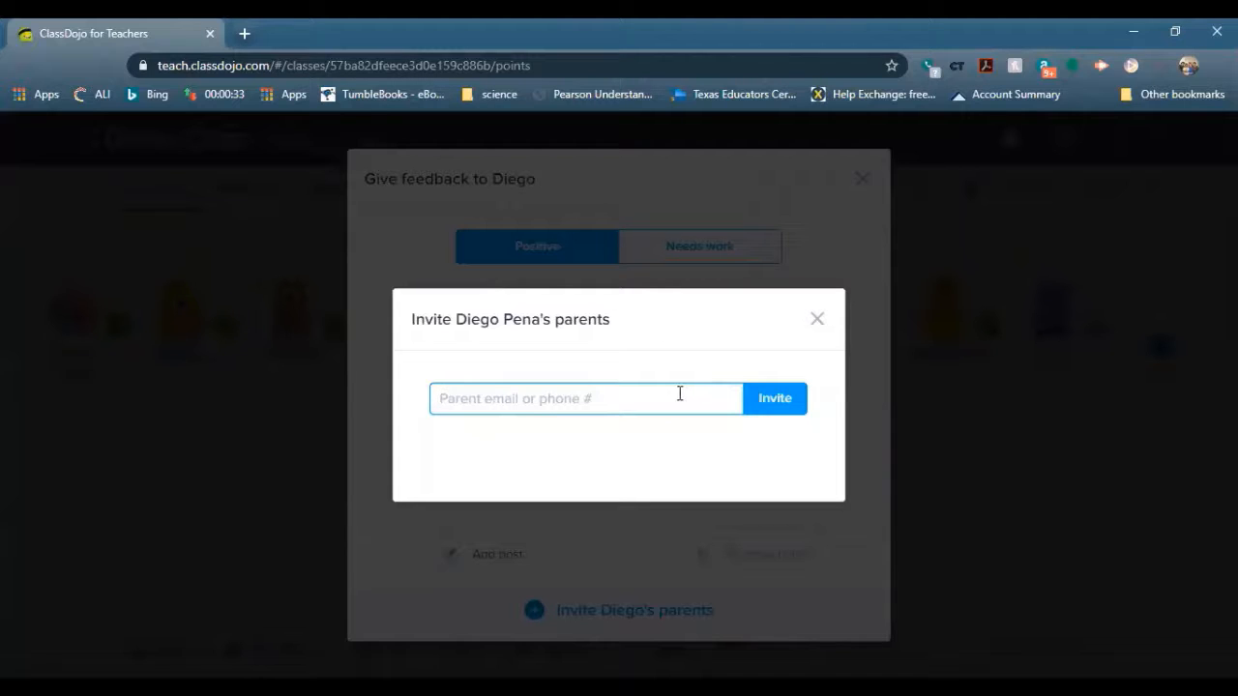
pyautogui.click(825, 322)
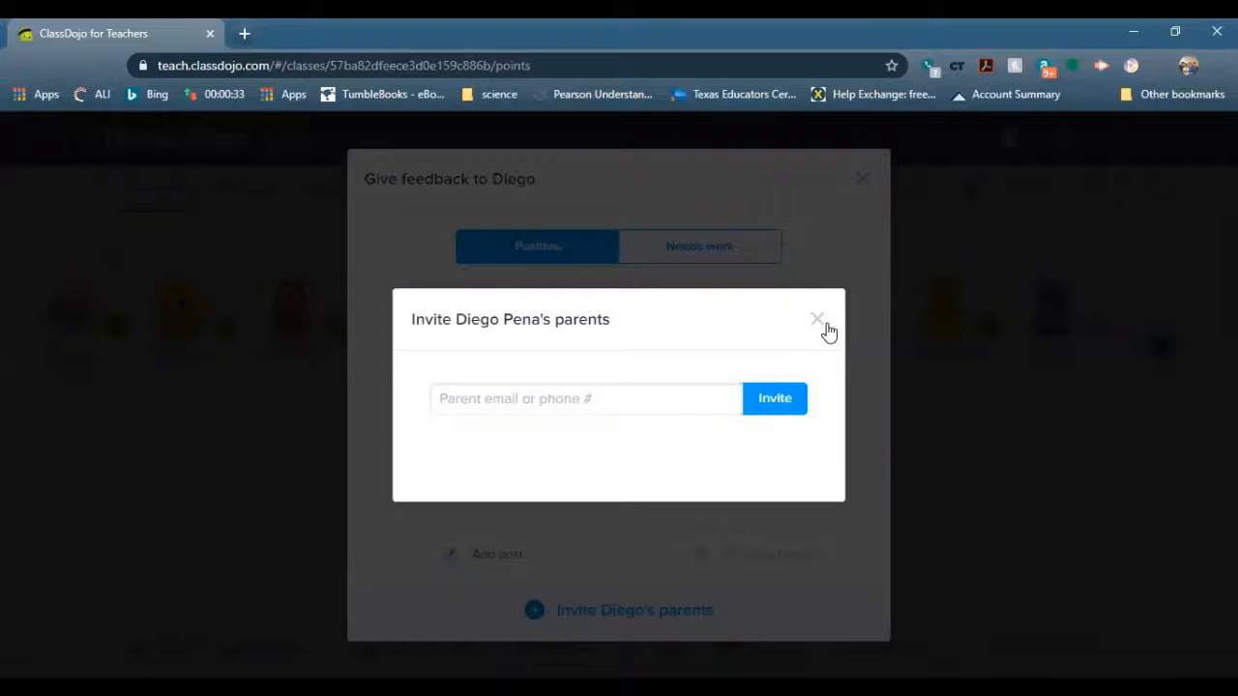
pyautogui.click(825, 324)
pyautogui.click(862, 180)
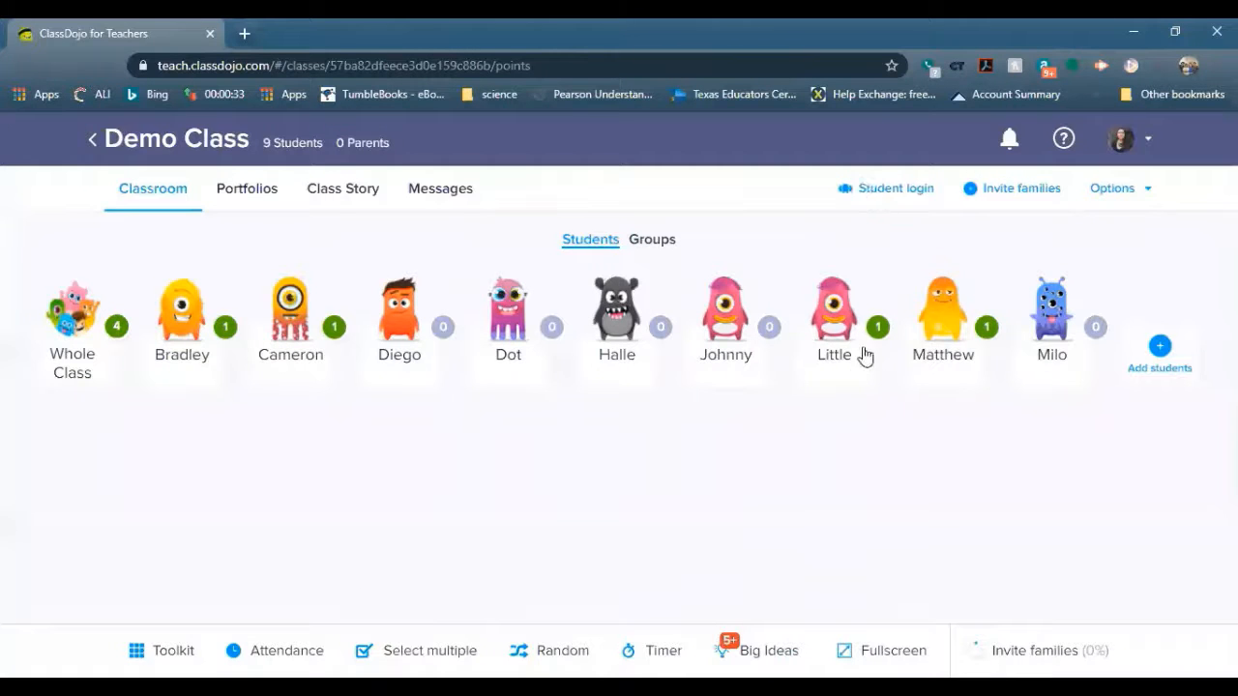
# In the family invite settings, go back from the class link and choose individual printout invites
pyautogui.click(1125, 189)
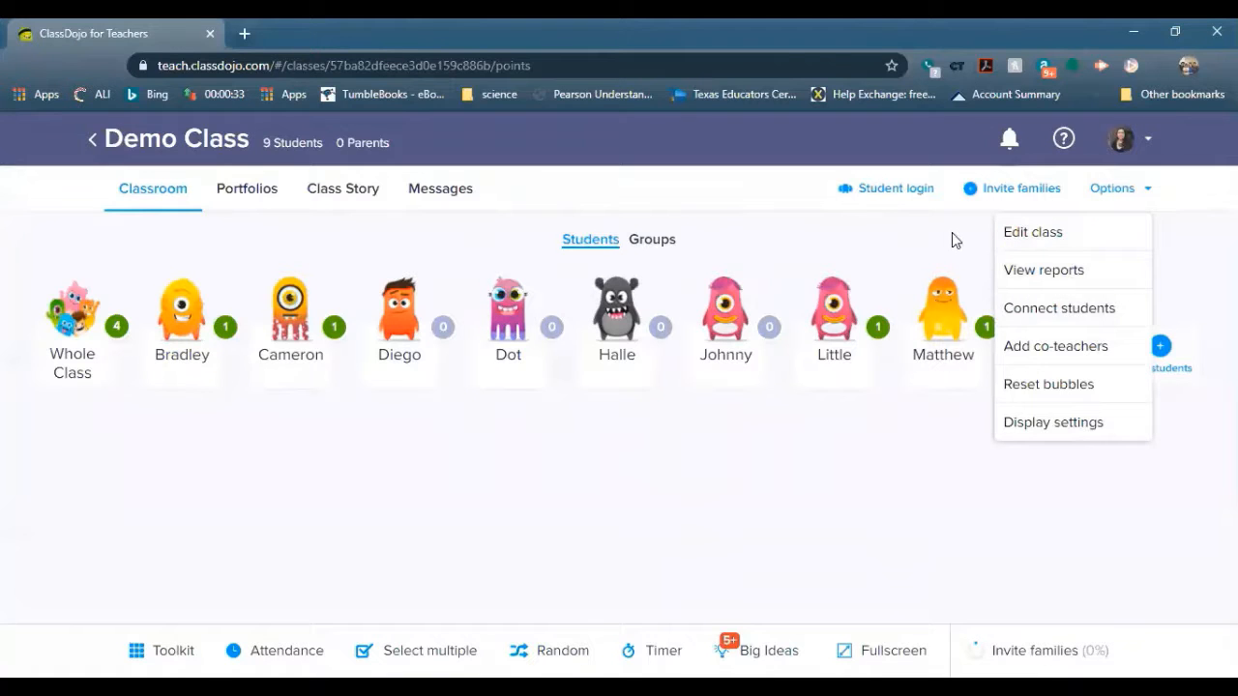
pyautogui.click(1041, 188)
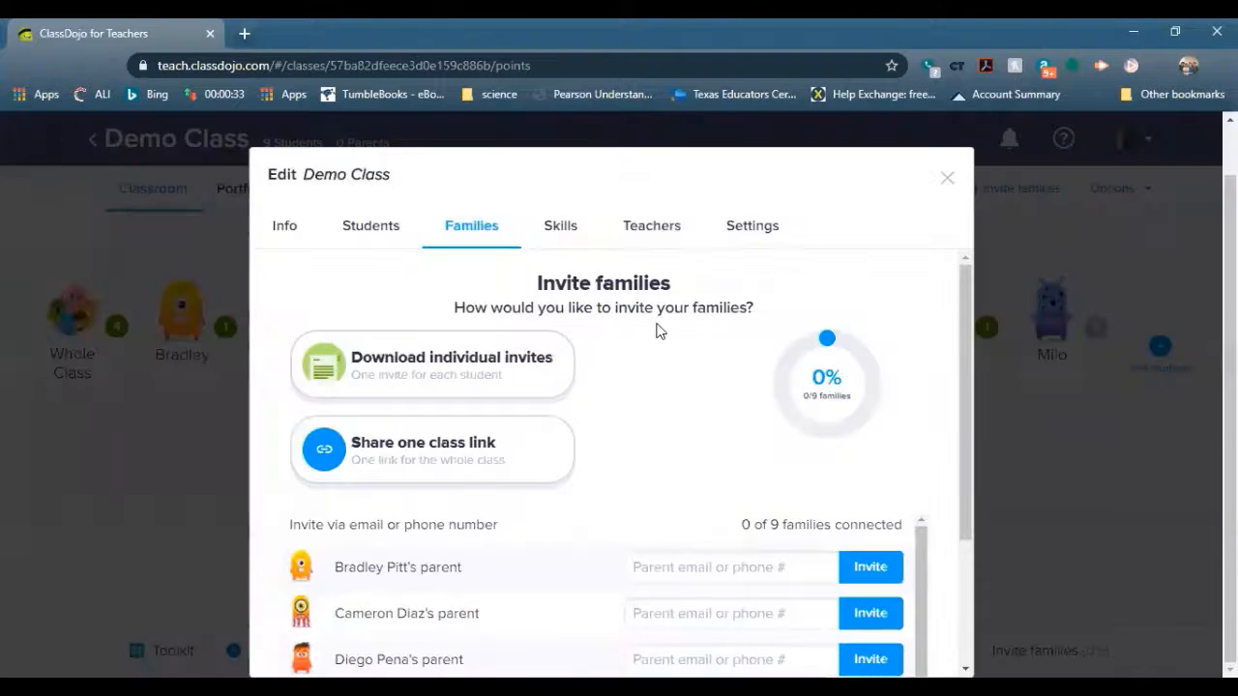
pyautogui.click(505, 454)
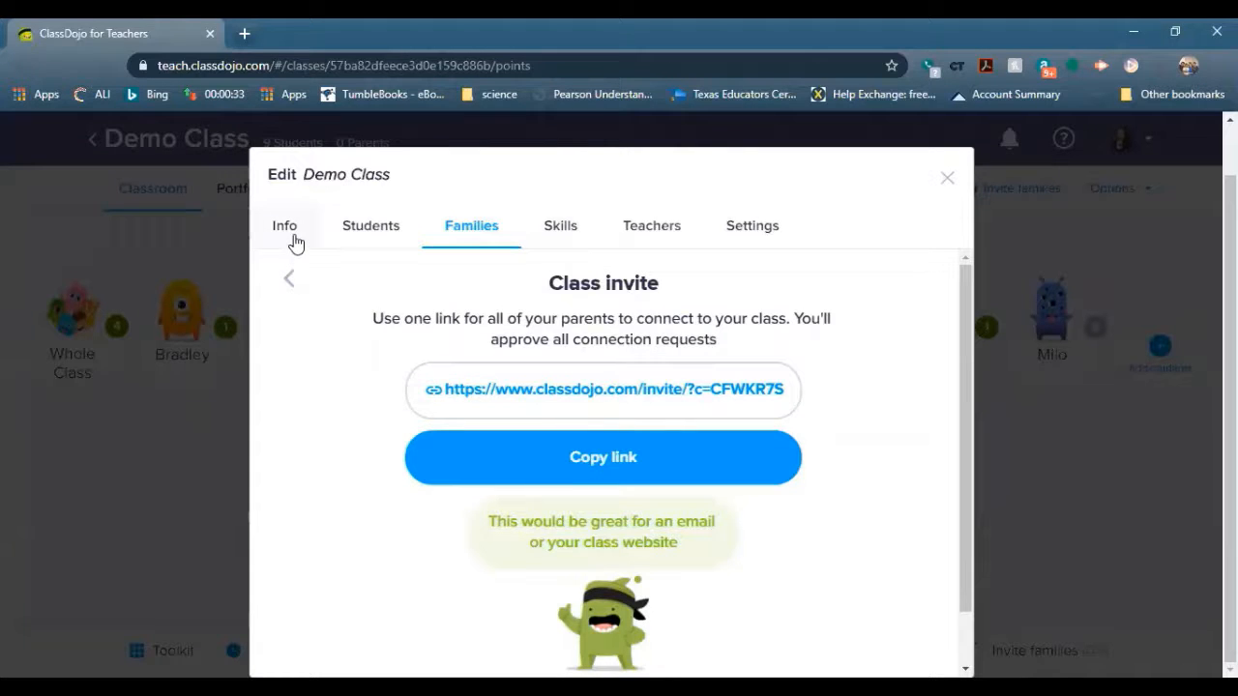
pyautogui.click(289, 282)
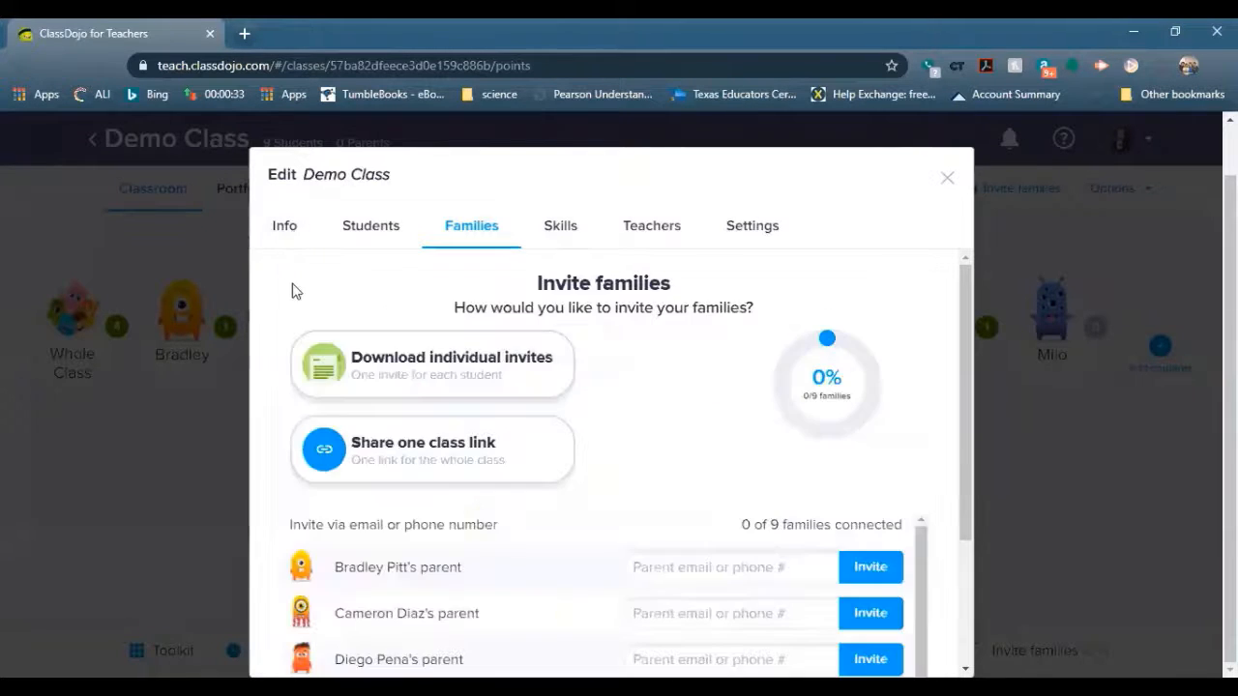
pyautogui.click(470, 367)
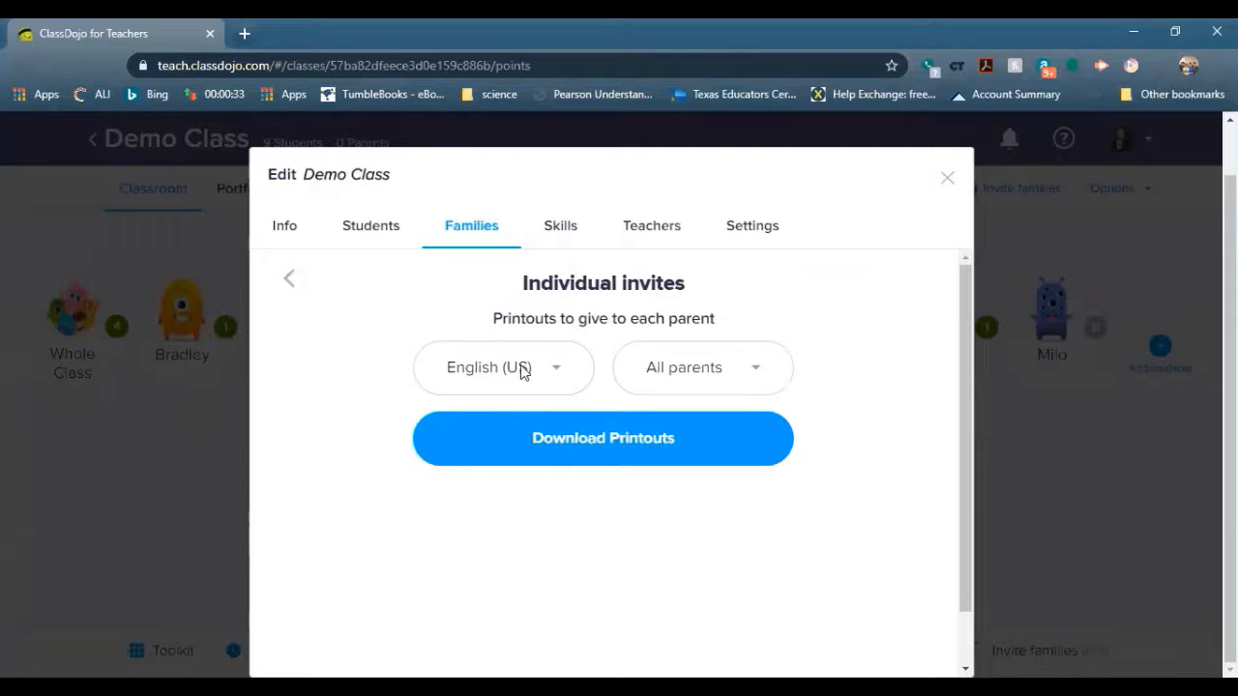
# Set the invite printout language to Spanish (Latin America)
pyautogui.click(557, 373)
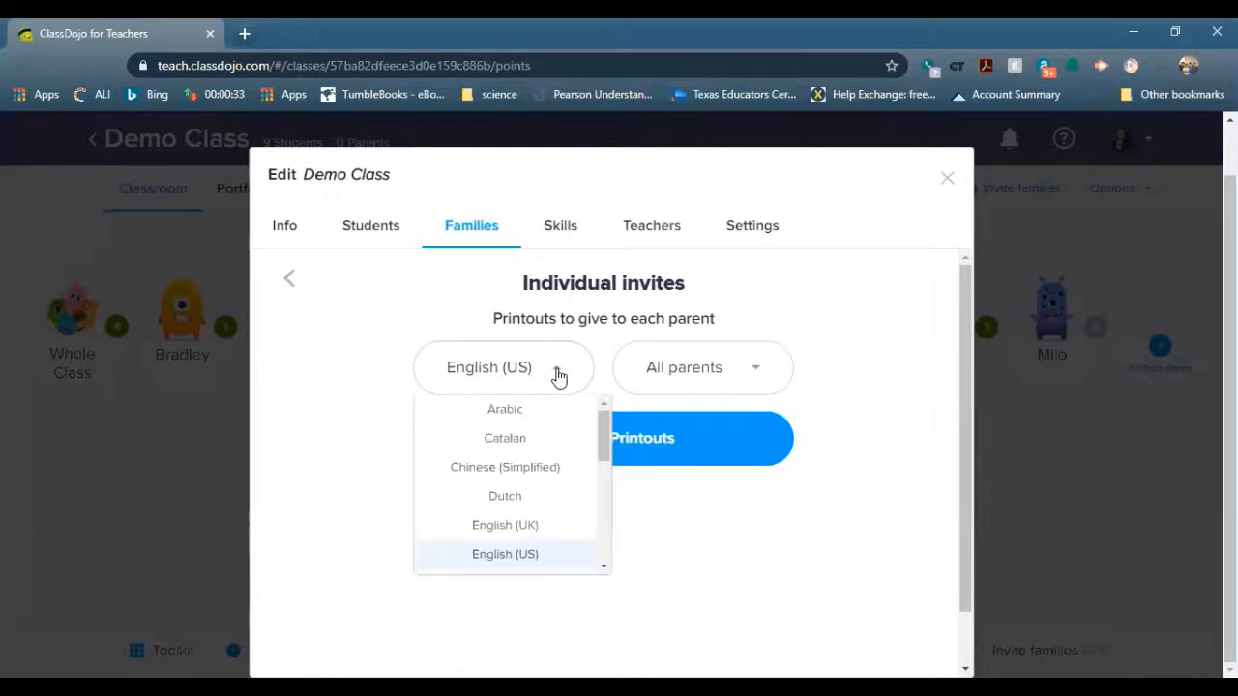
pyautogui.scroll(-5, 542, 465)
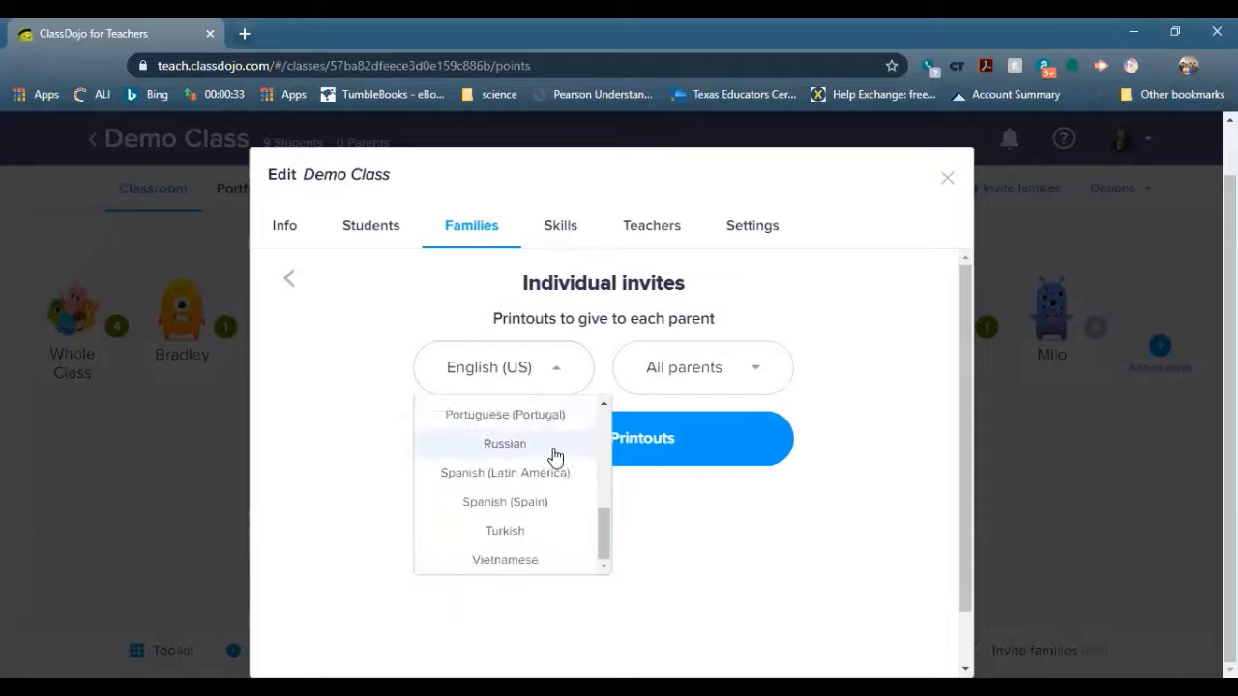
pyautogui.scroll(5, 534, 501)
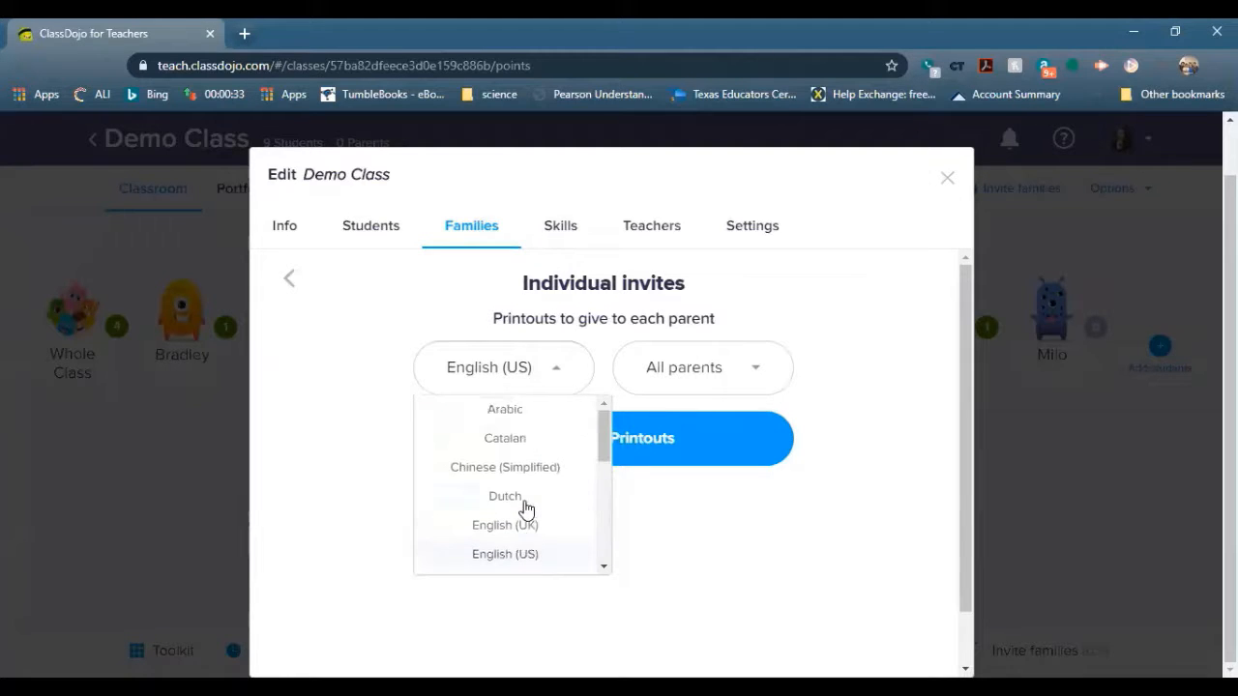
pyautogui.scroll(-2, 527, 481)
pyautogui.scroll(1, 528, 481)
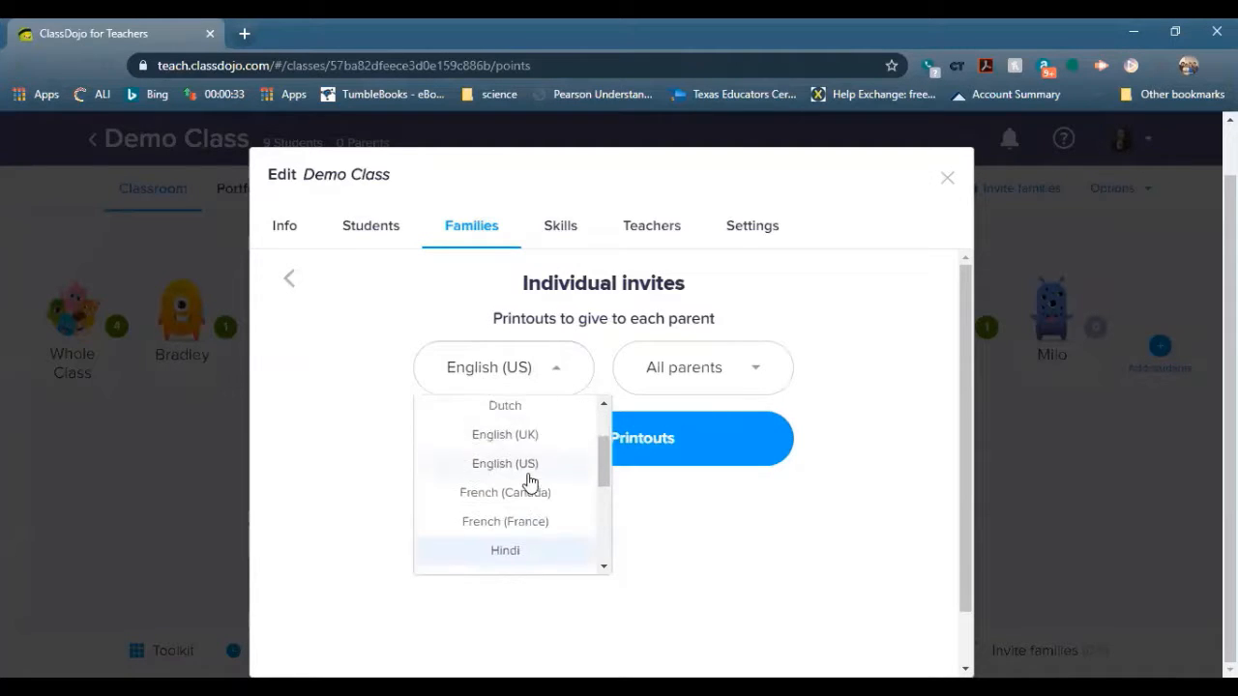
pyautogui.click(663, 526)
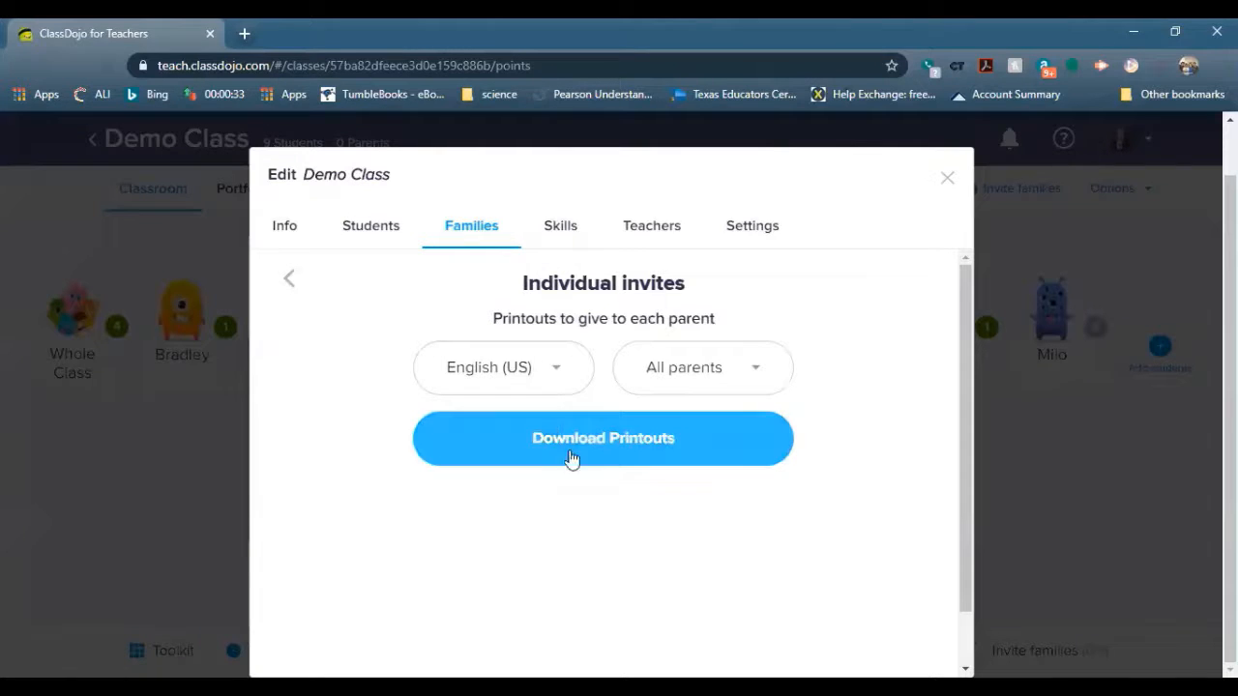
pyautogui.click(559, 375)
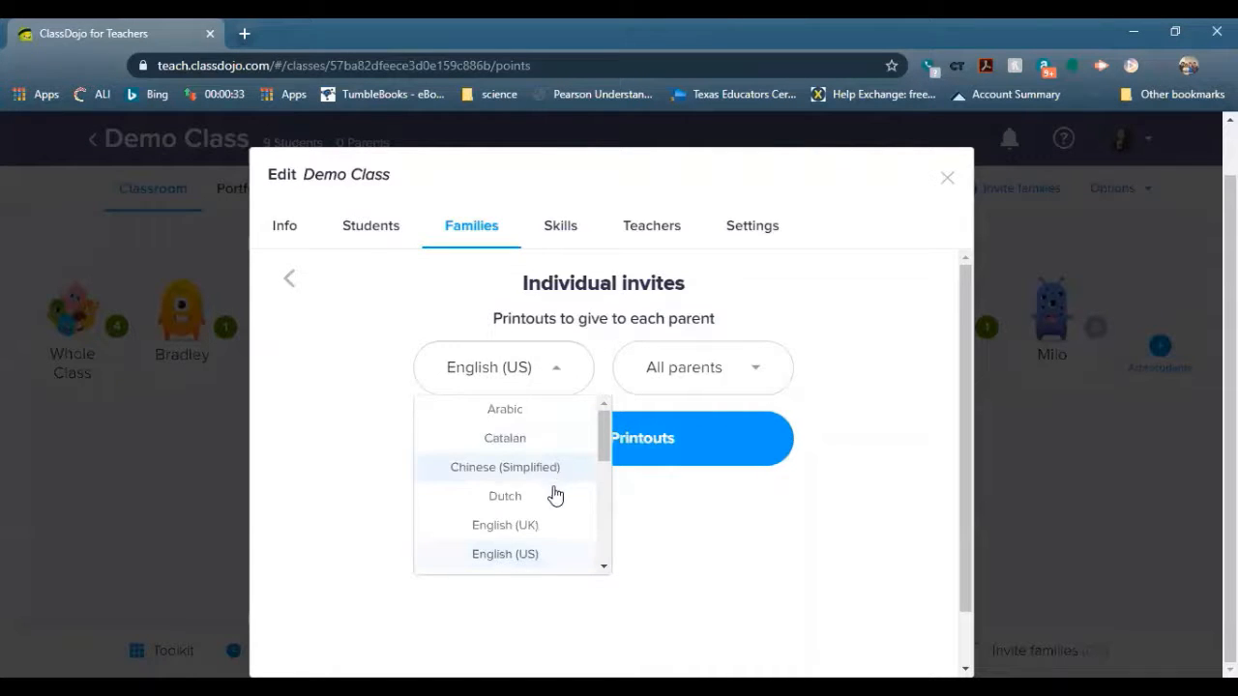
pyautogui.scroll(-3, 558, 490)
pyautogui.scroll(-3, 558, 489)
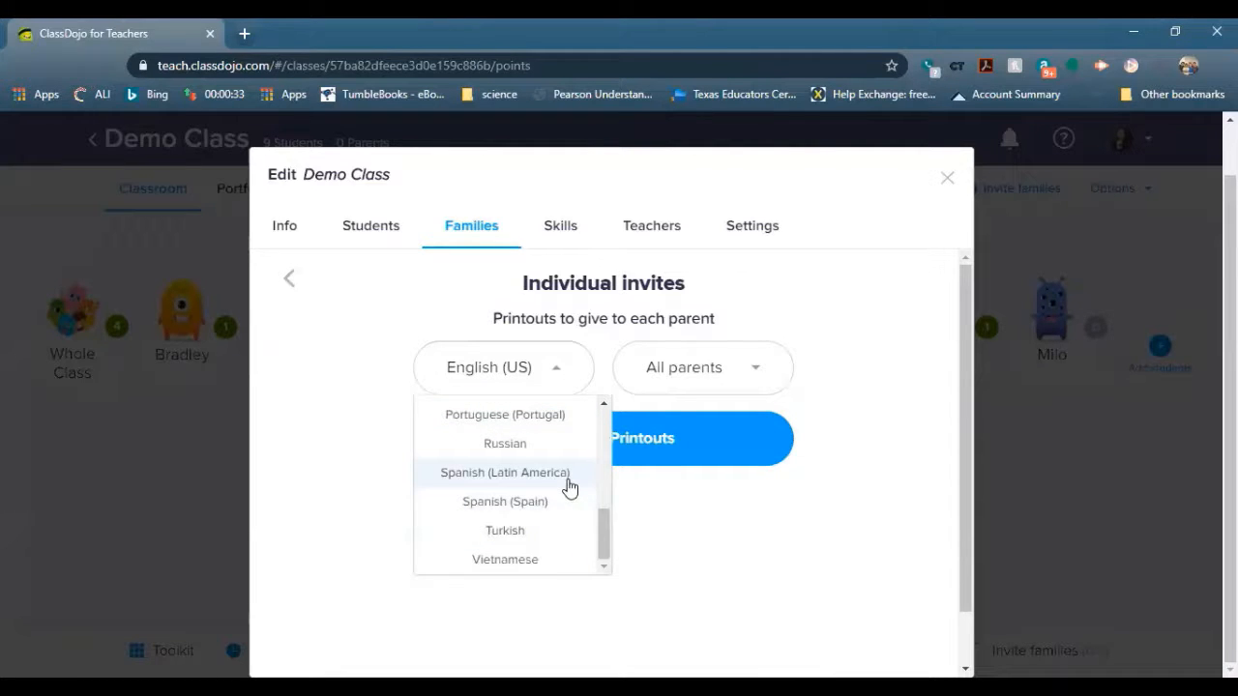
pyautogui.click(569, 486)
pyautogui.click(568, 382)
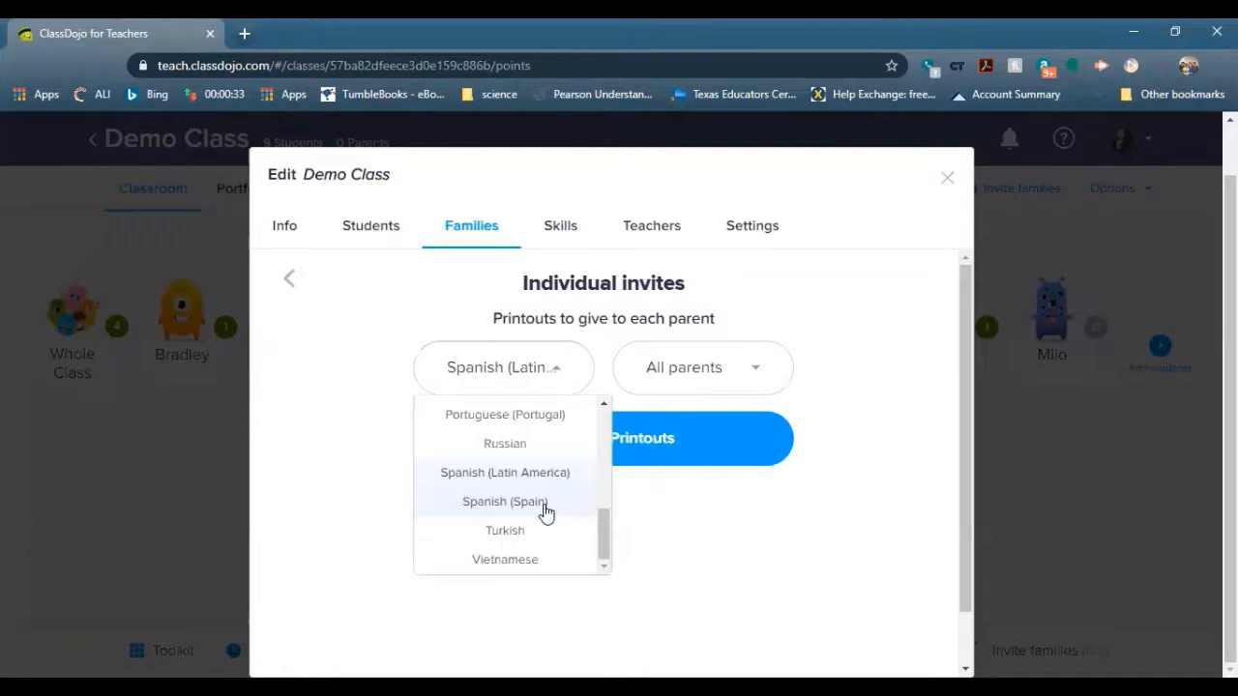
pyautogui.click(713, 555)
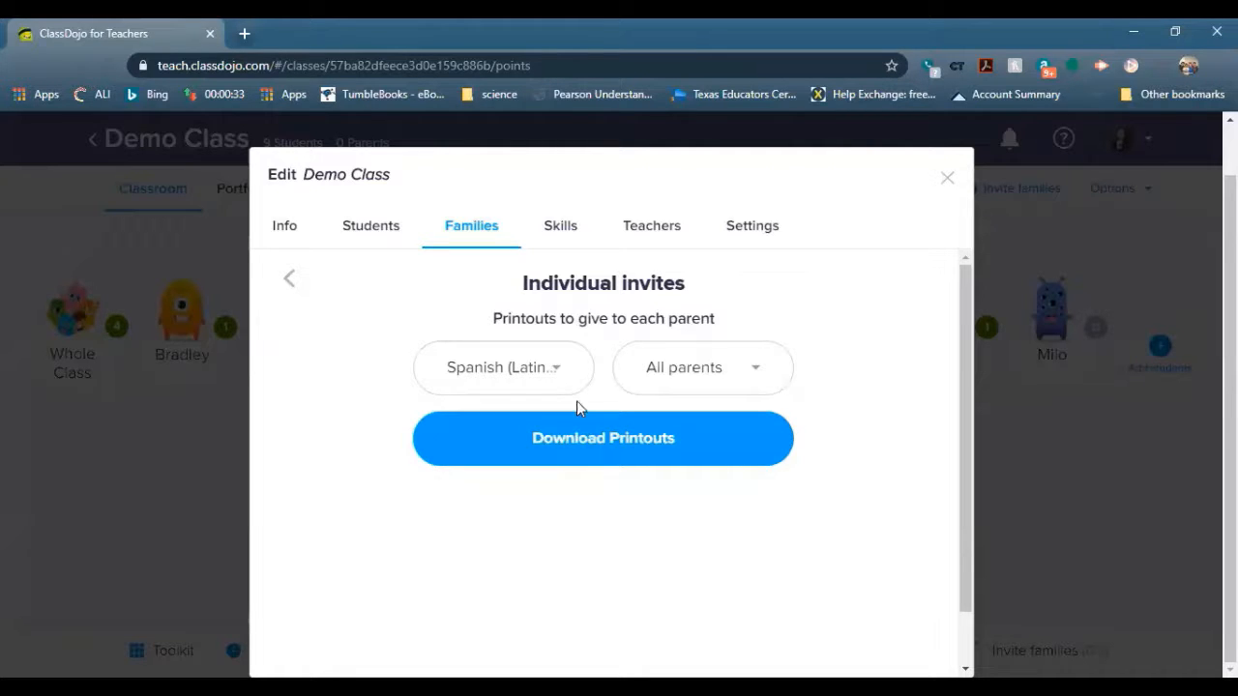
pyautogui.click(555, 369)
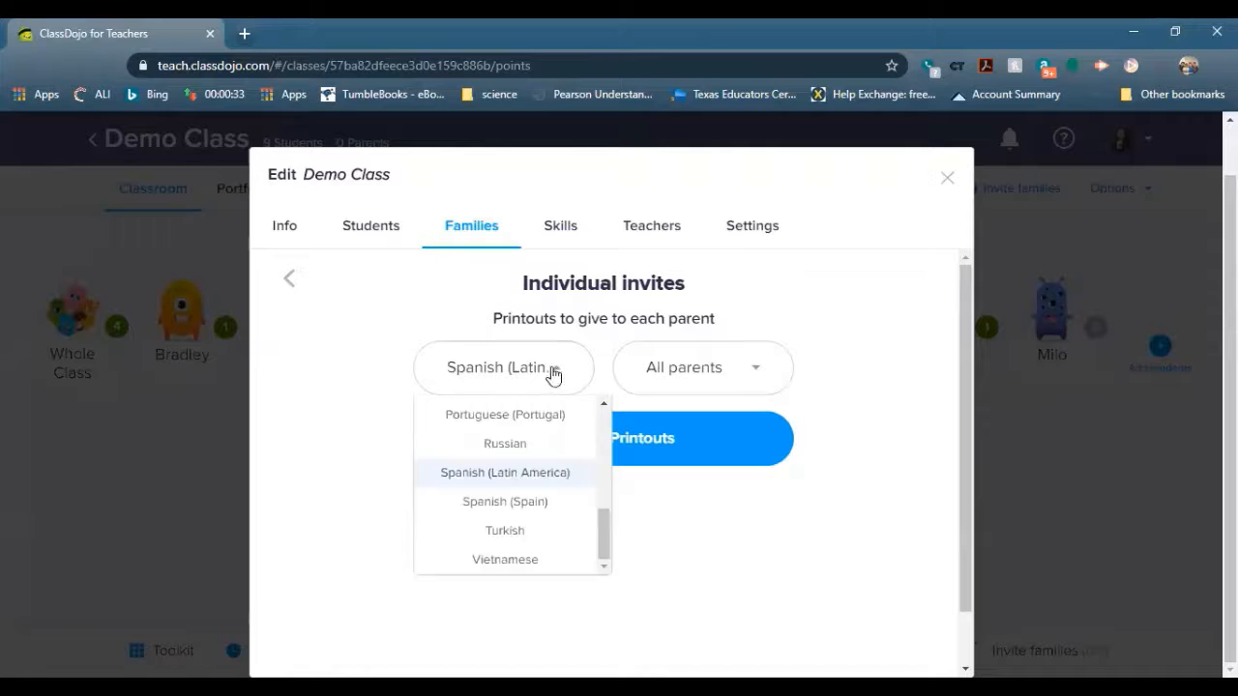
pyautogui.click(694, 565)
# Generate the printouts, cancel the file save, and close the dialogs back to the classroom
pyautogui.click(766, 425)
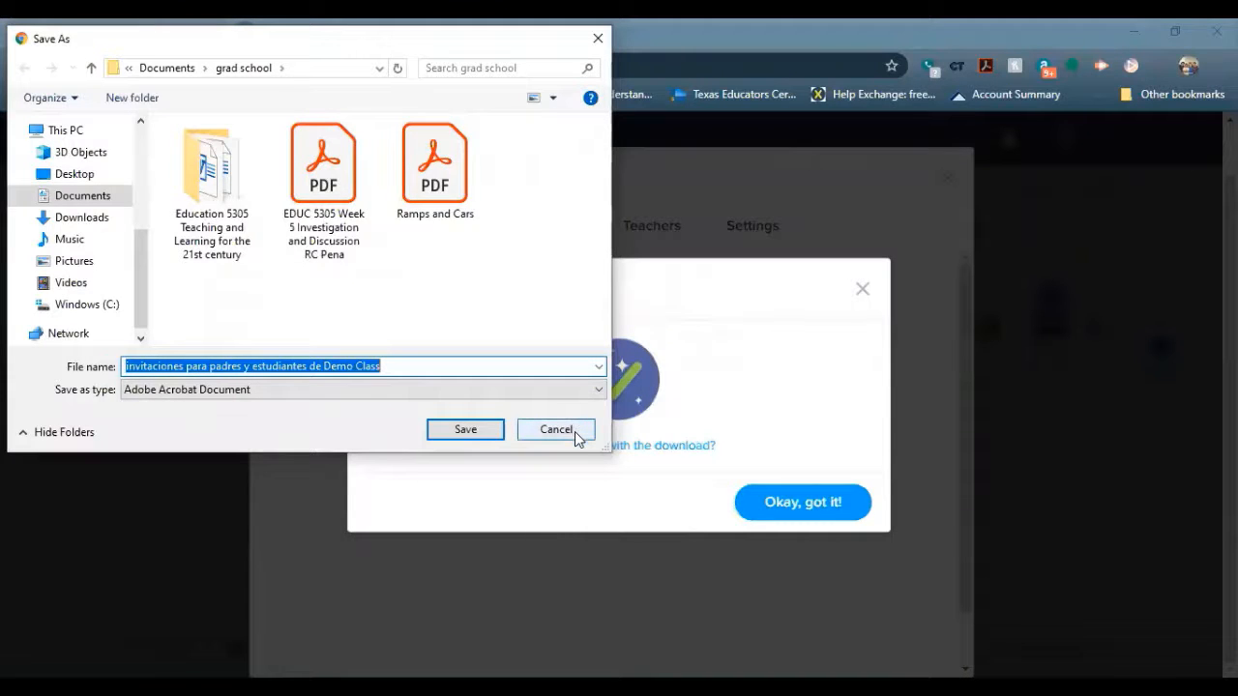
pyautogui.click(578, 438)
pyautogui.click(876, 291)
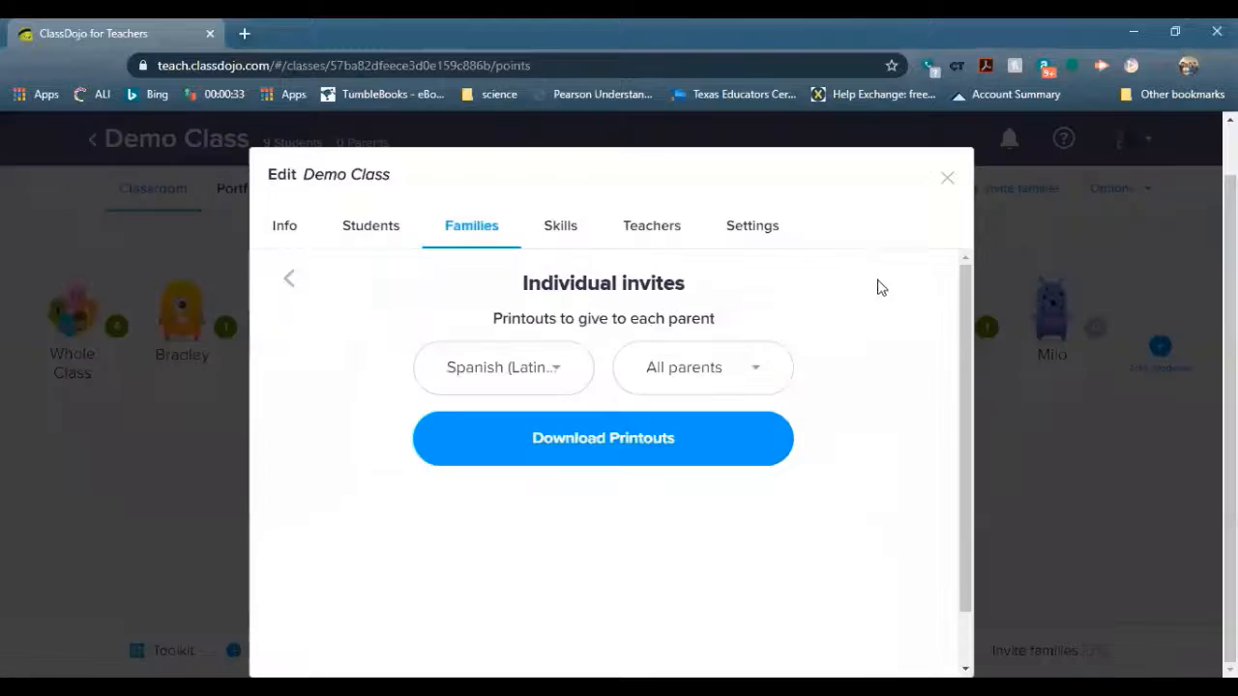
pyautogui.click(945, 177)
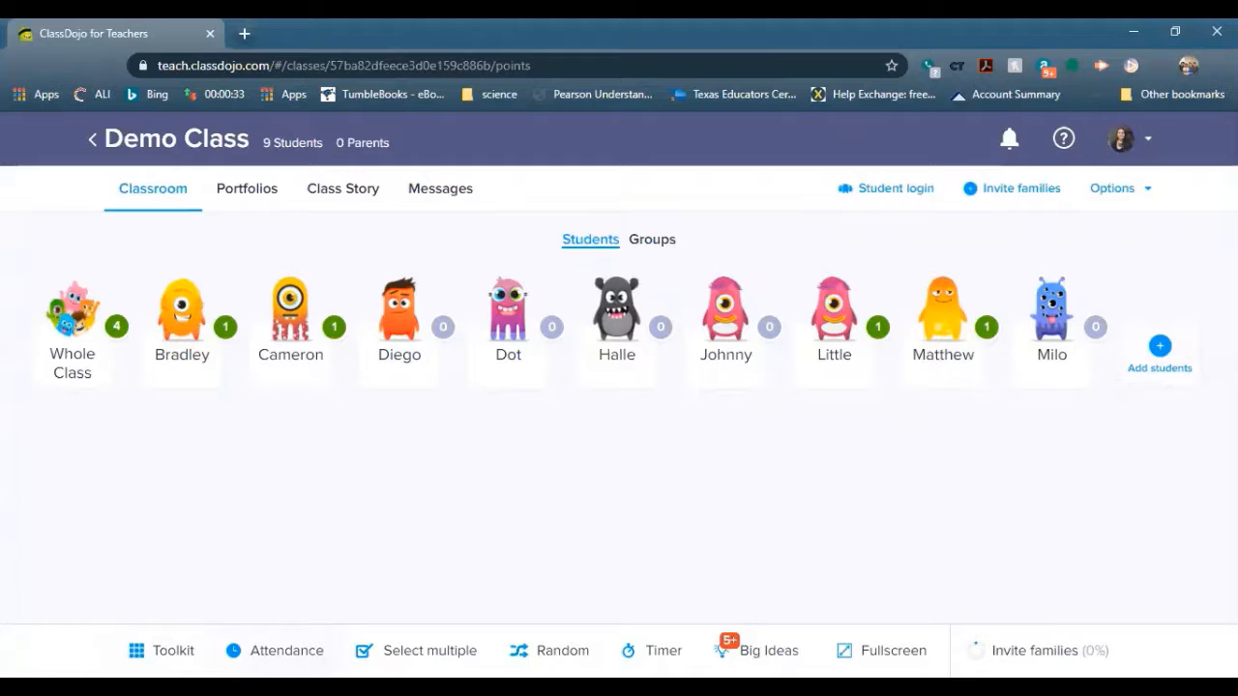
# Take attendance with Bradley marked tardy and everyone else present, then exit attendance mode
pyautogui.click(275, 651)
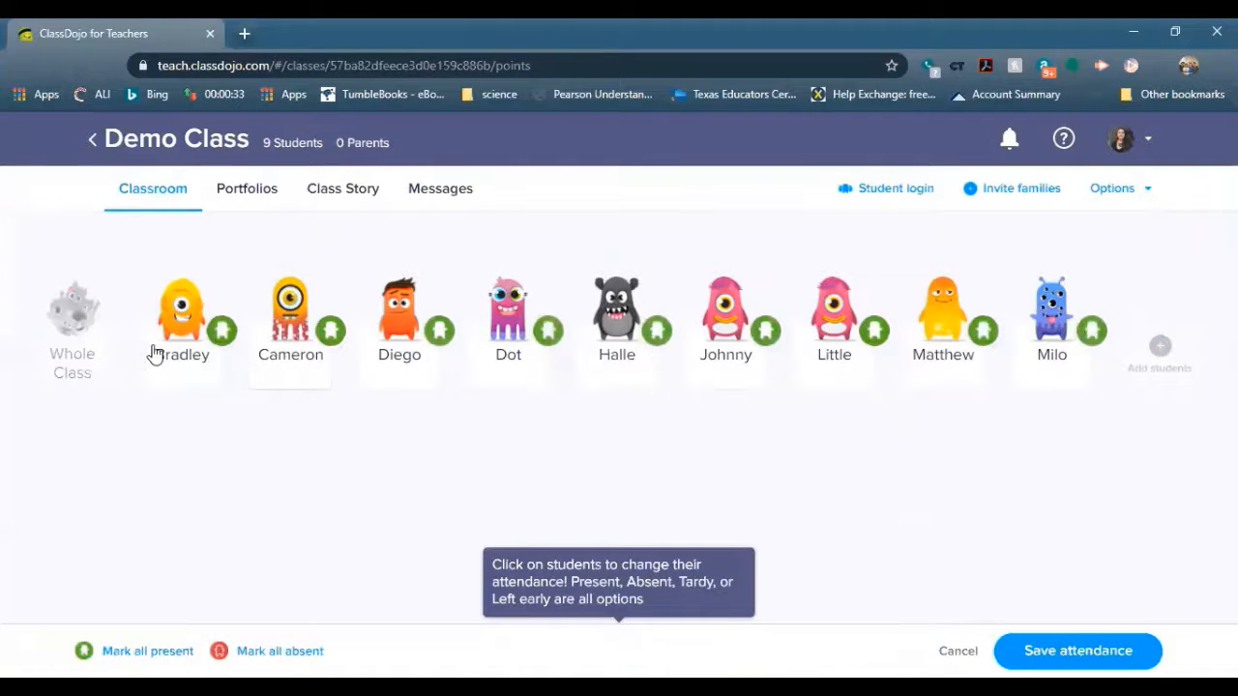
pyautogui.click(203, 350)
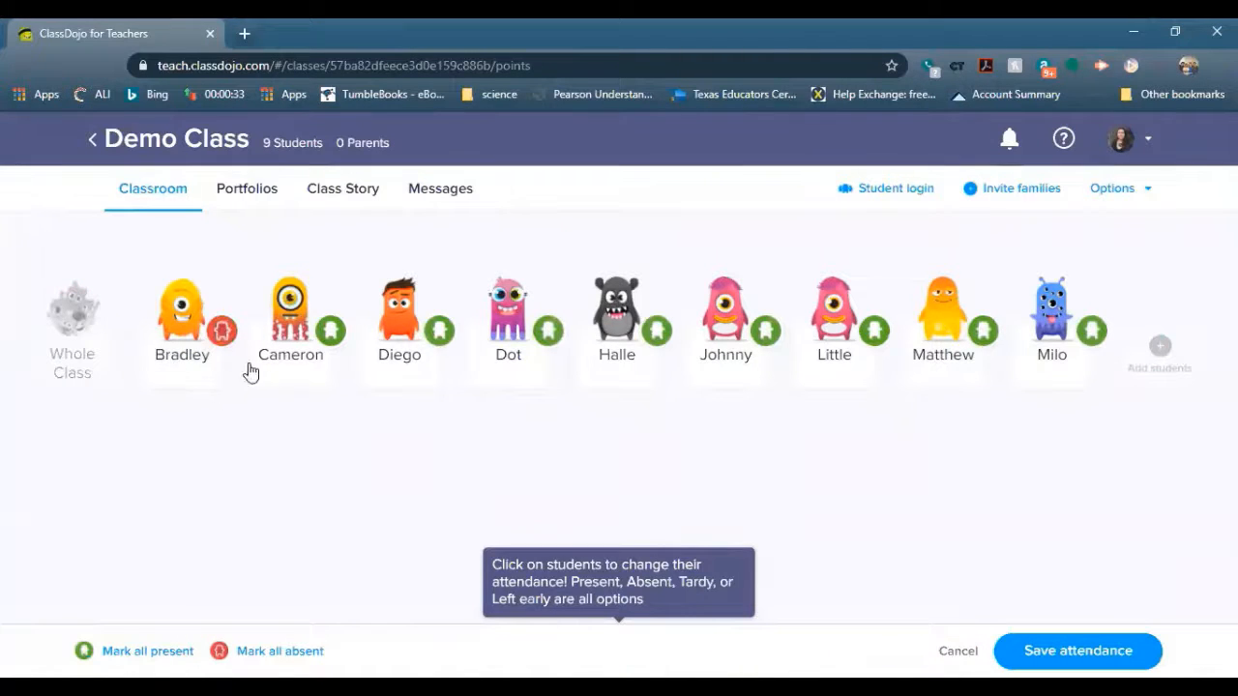
pyautogui.click(171, 359)
pyautogui.click(190, 334)
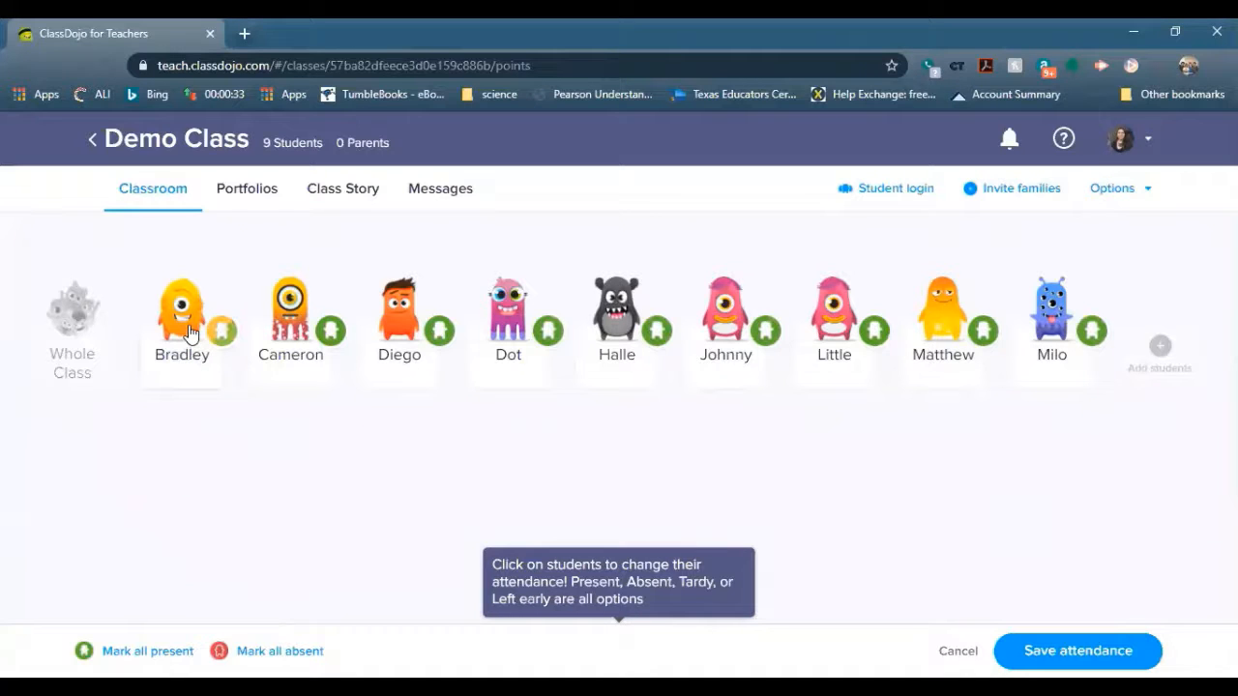
pyautogui.click(191, 334)
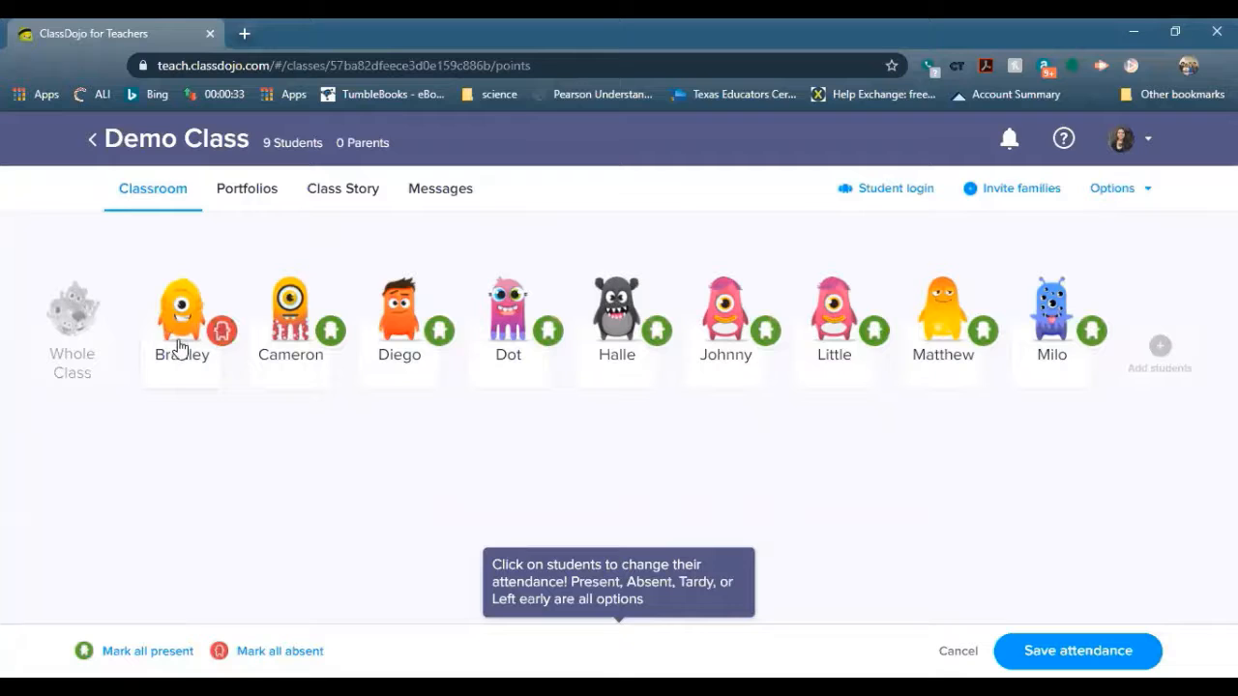
pyautogui.click(180, 345)
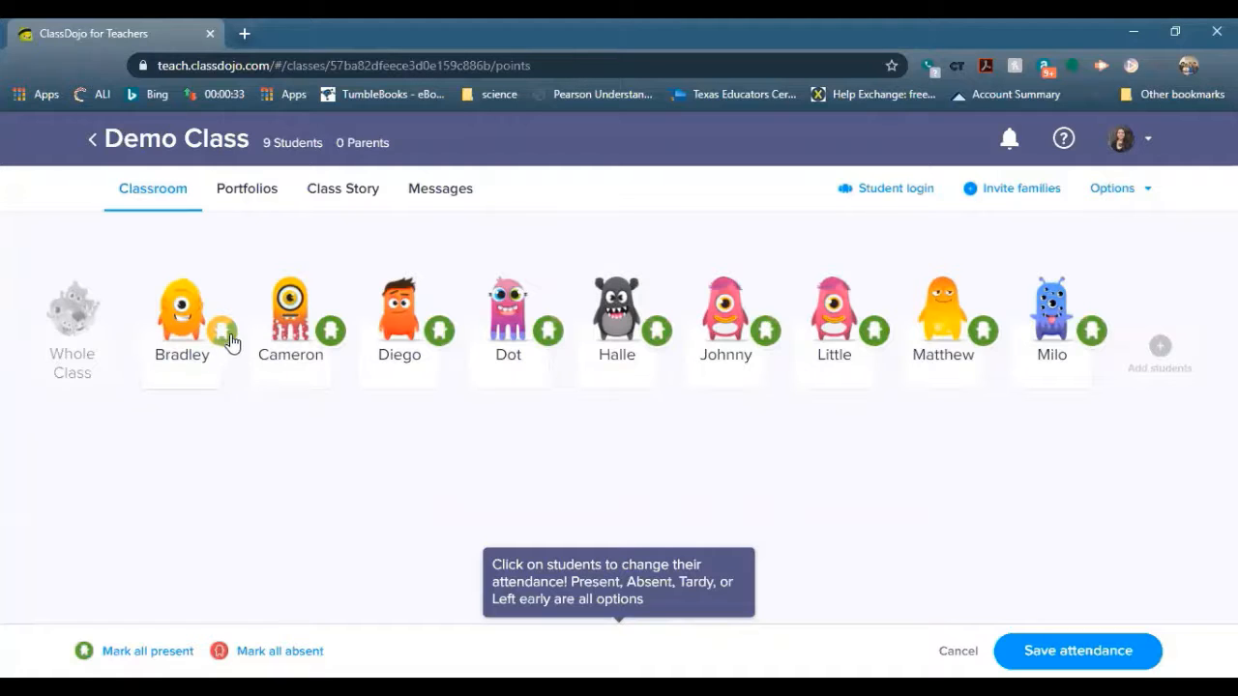
pyautogui.click(182, 343)
pyautogui.click(182, 343)
pyautogui.click(182, 343)
pyautogui.click(1077, 651)
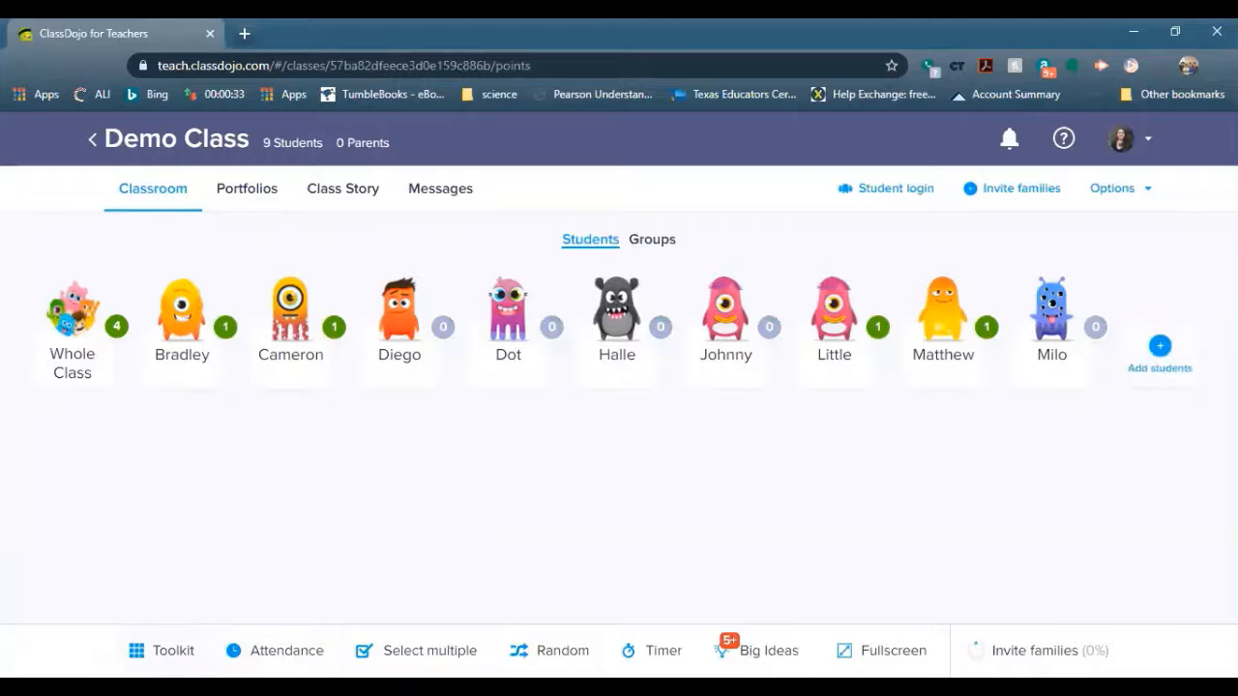
pyautogui.click(163, 650)
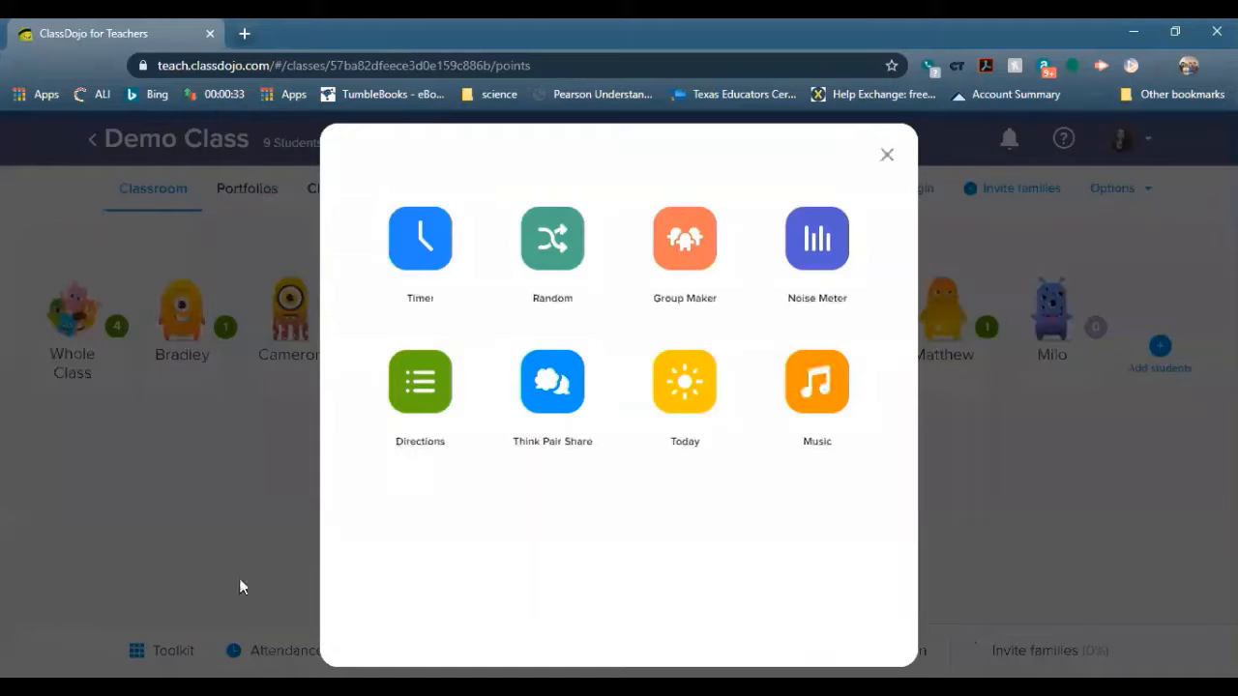
pyautogui.click(419, 247)
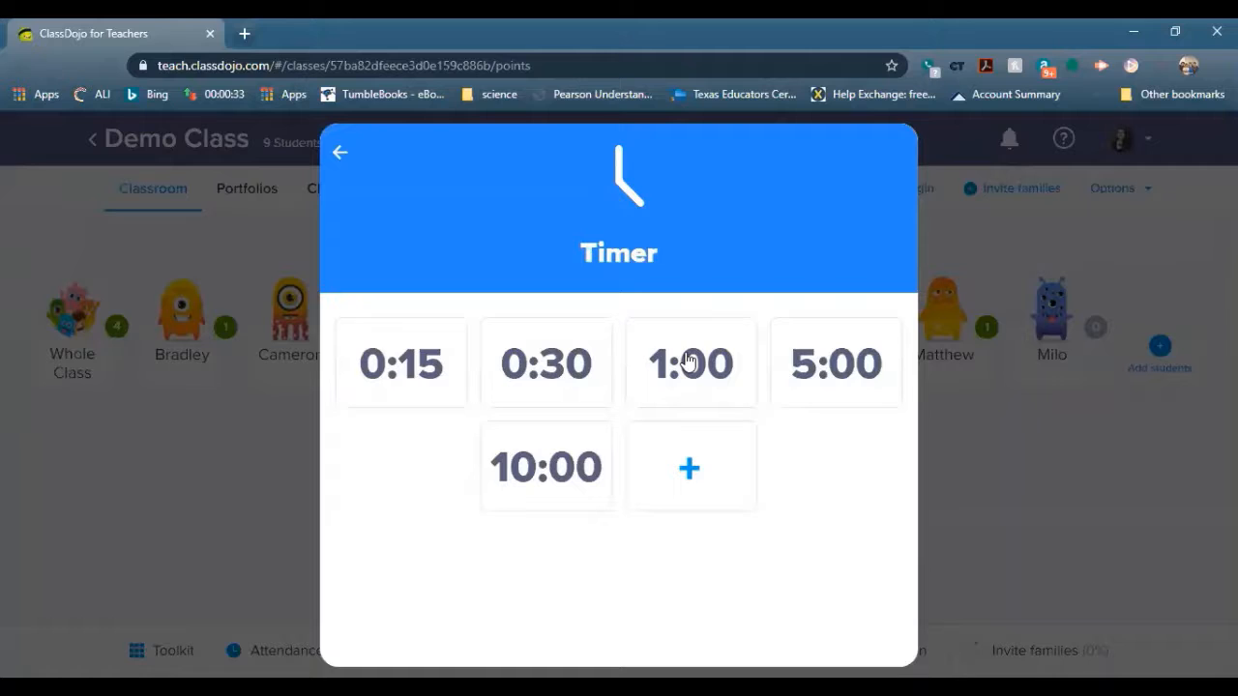
pyautogui.click(340, 154)
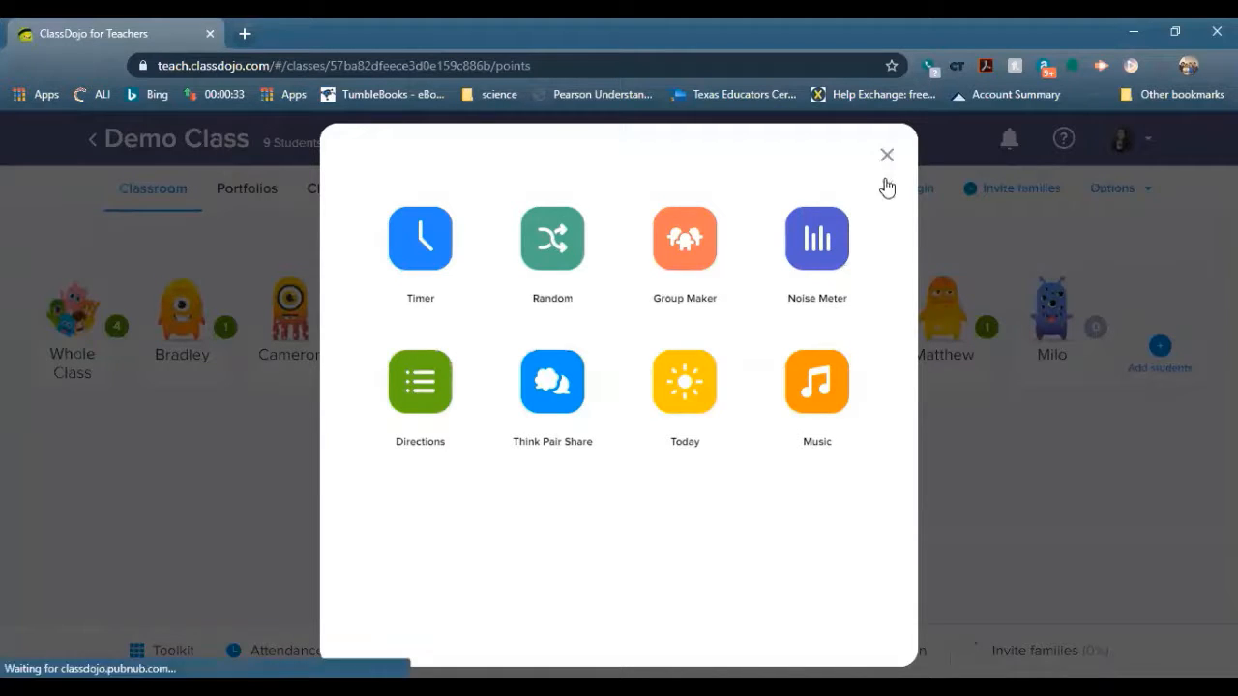
pyautogui.click(1024, 437)
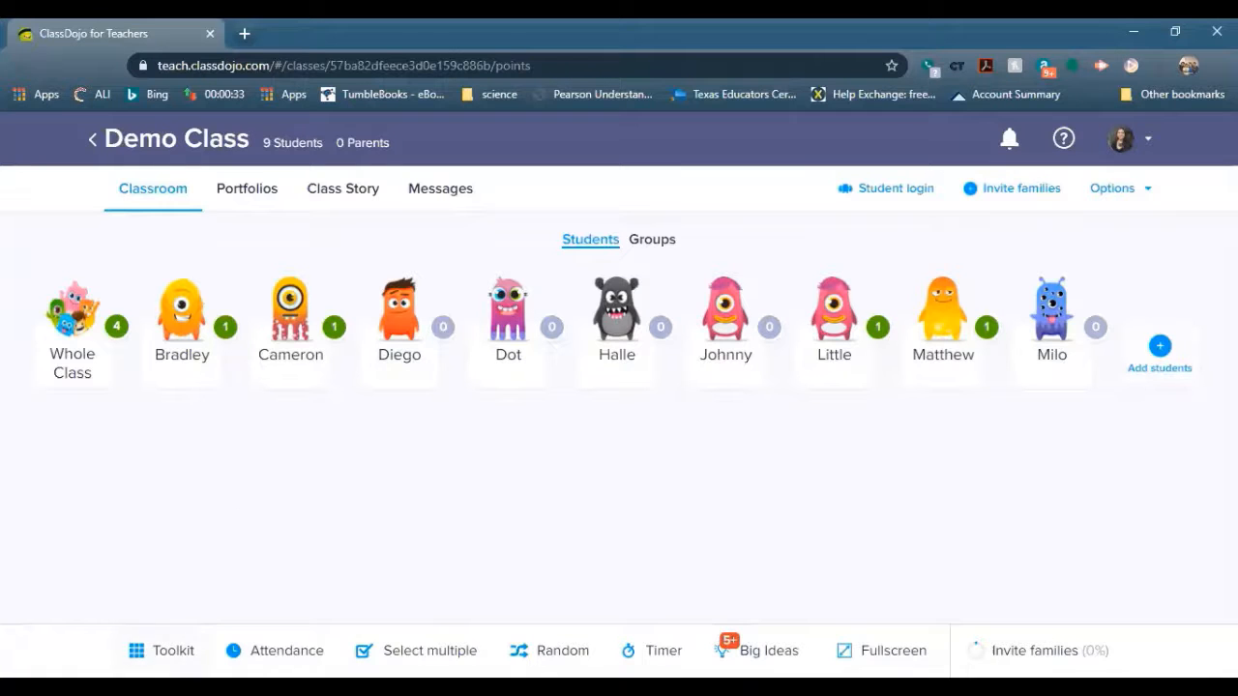
# Open the classroom toolkit, close it again, and reload the classroom page
pyautogui.click(163, 651)
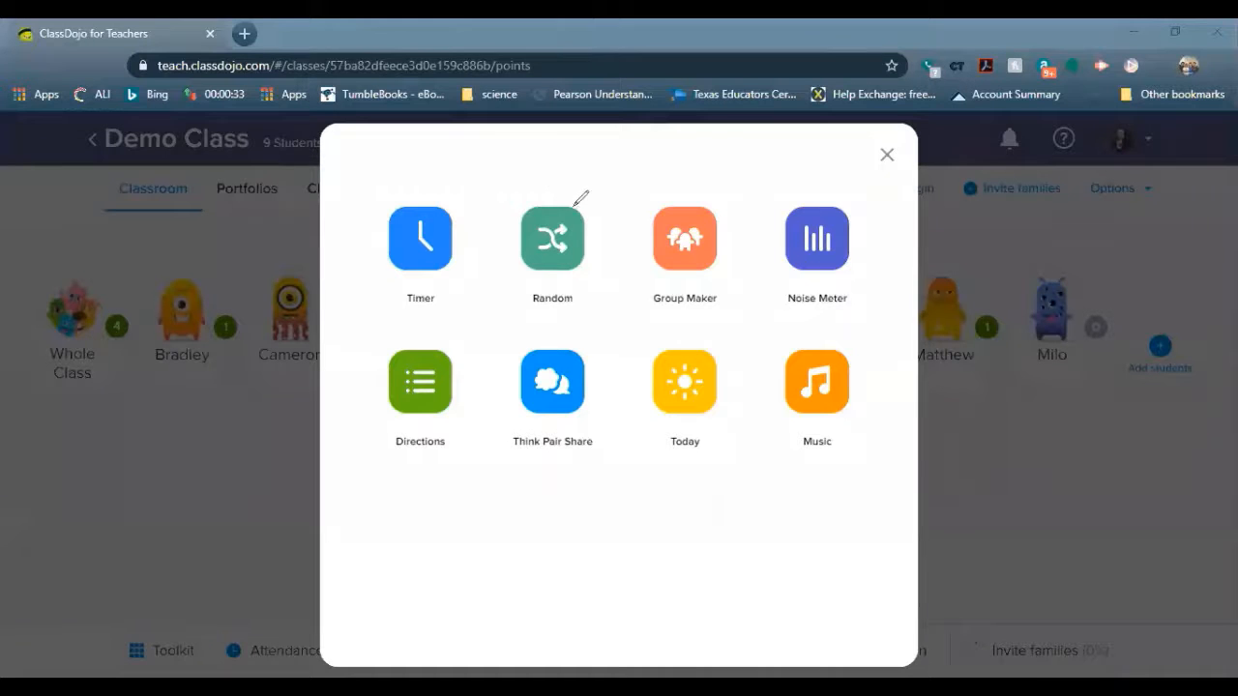
pyautogui.moveTo(576, 205)
pyautogui.mouseDown()
pyautogui.moveTo(545, 174)
pyautogui.moveTo(517, 255)
pyautogui.moveTo(607, 234)
pyautogui.moveTo(578, 189)
pyautogui.mouseUp()
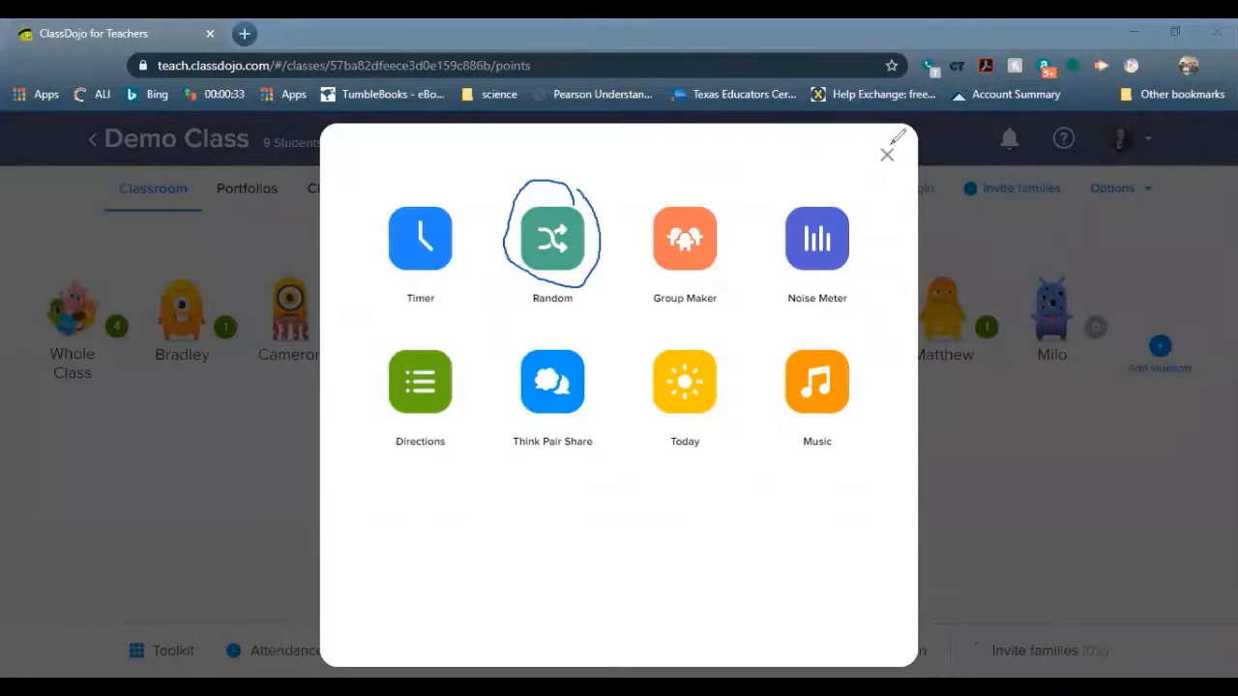
pyautogui.click(562, 234)
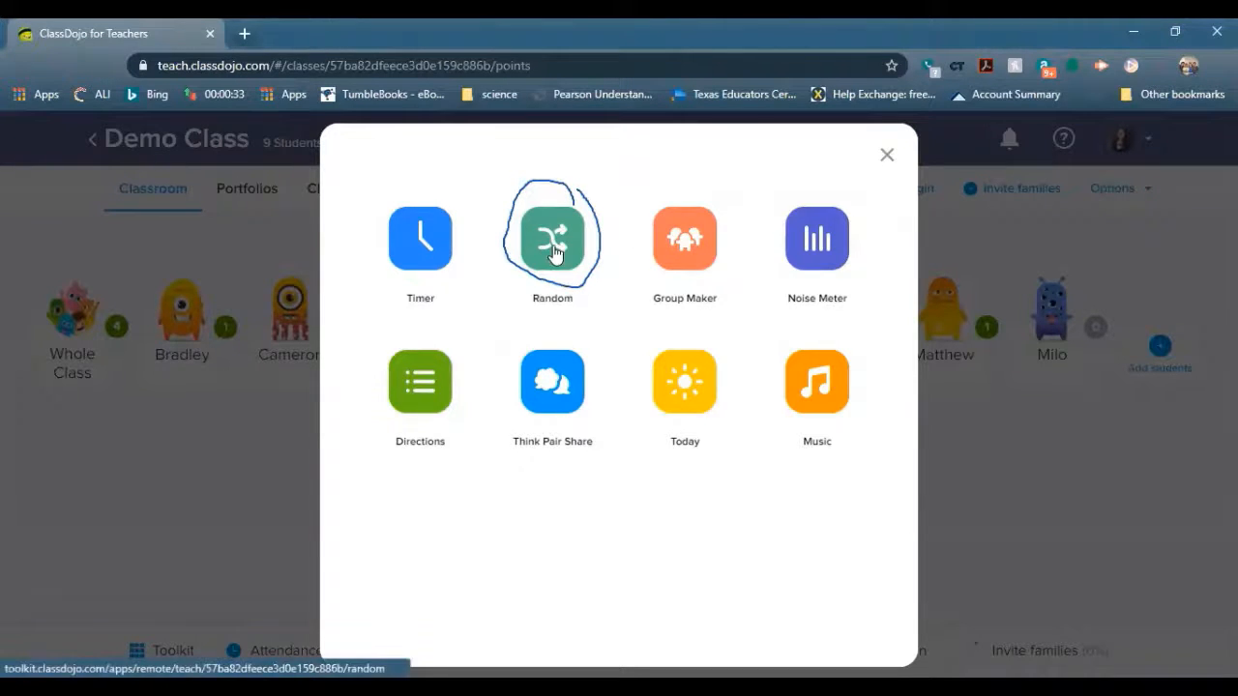
pyautogui.click(1173, 456)
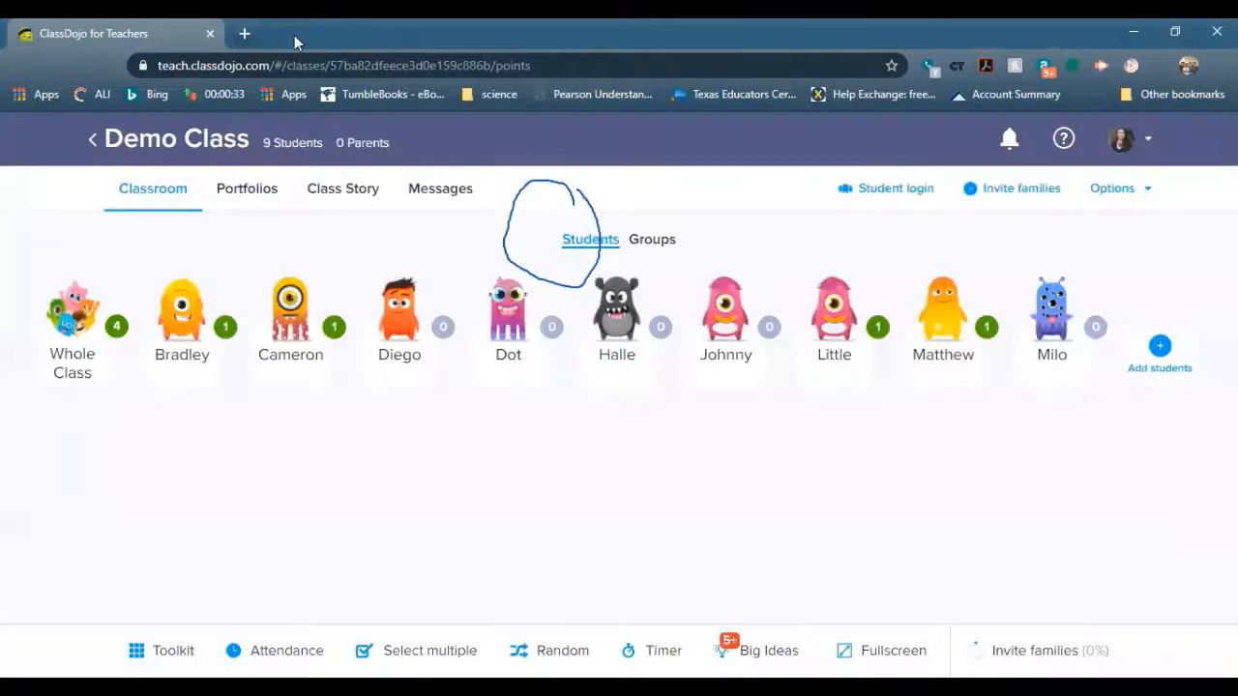
pyautogui.click(79, 60)
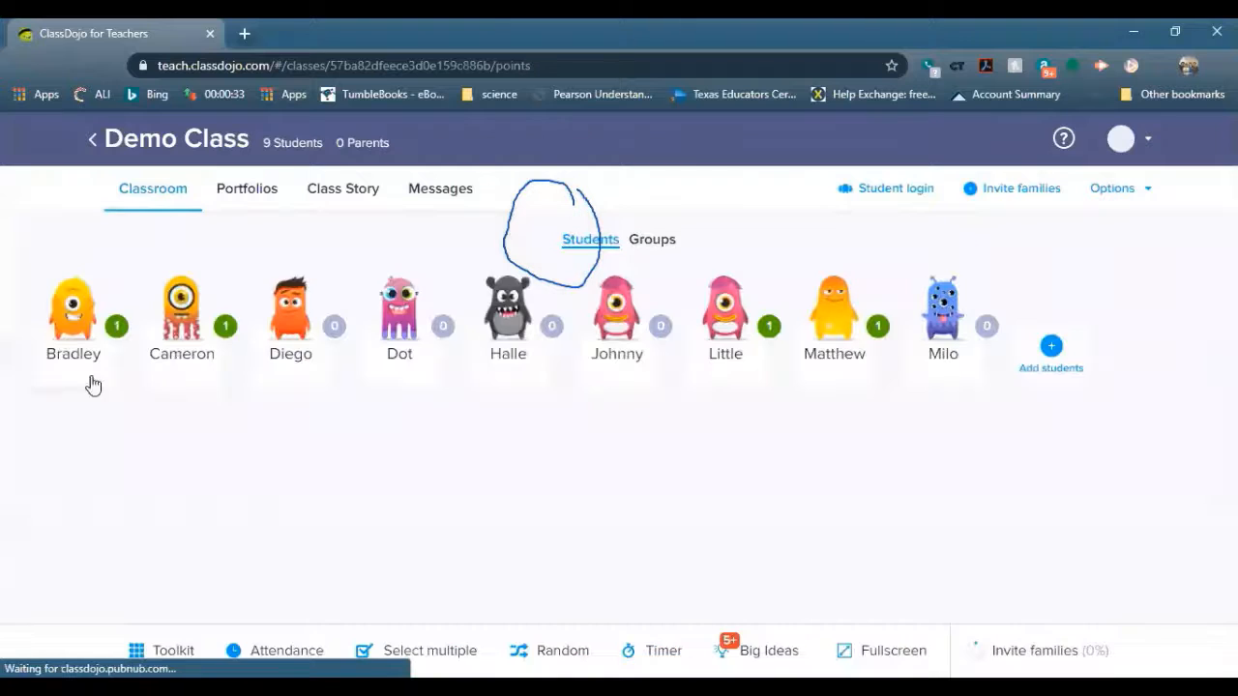
# Use the toolkit's Random tool to pick a student twice, then close the picker
pyautogui.click(163, 650)
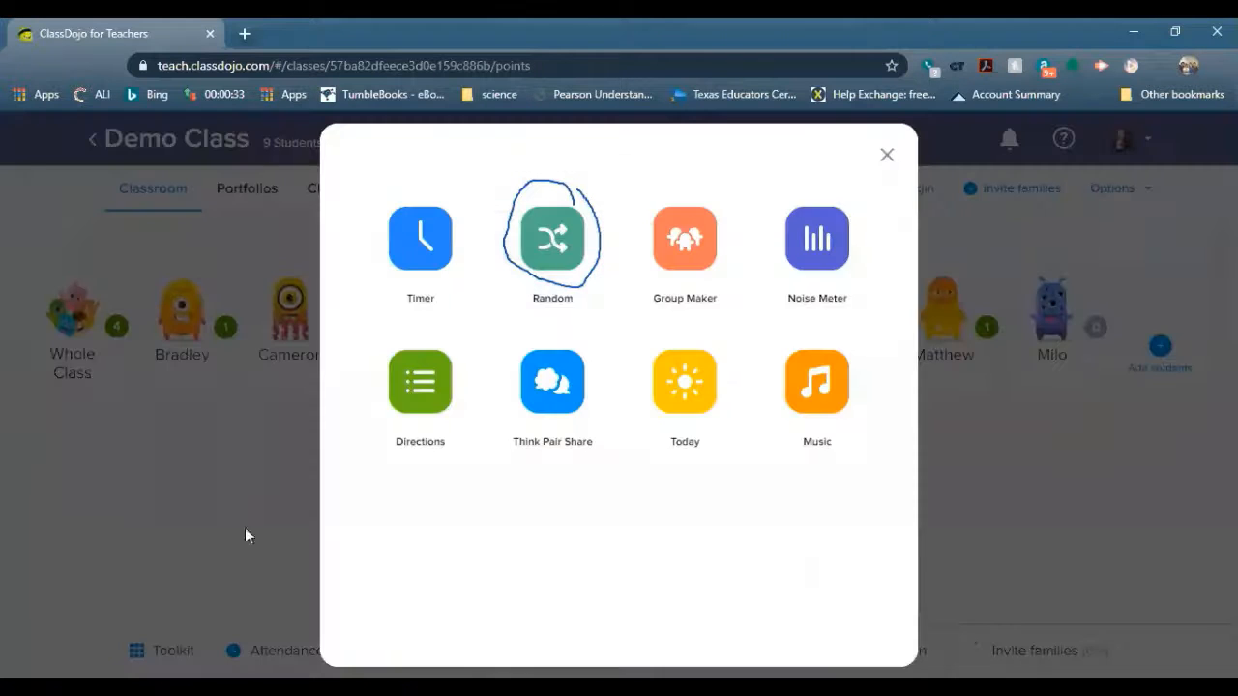
pyautogui.click(545, 259)
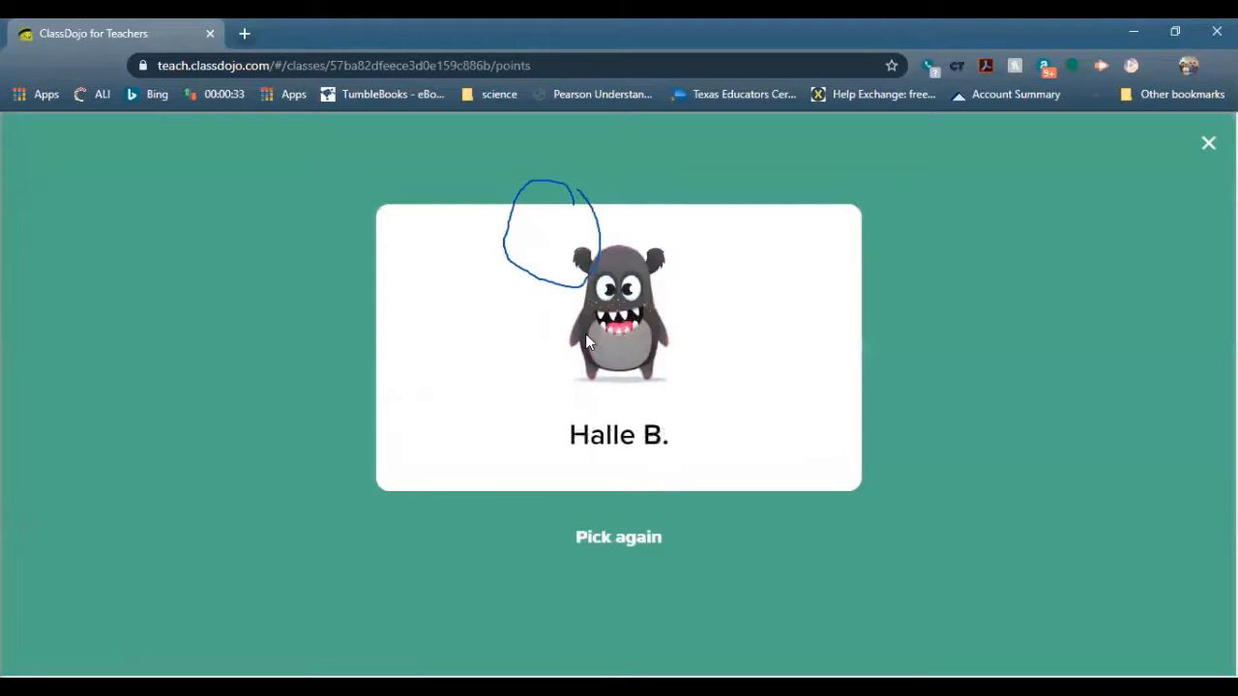
pyautogui.click(644, 541)
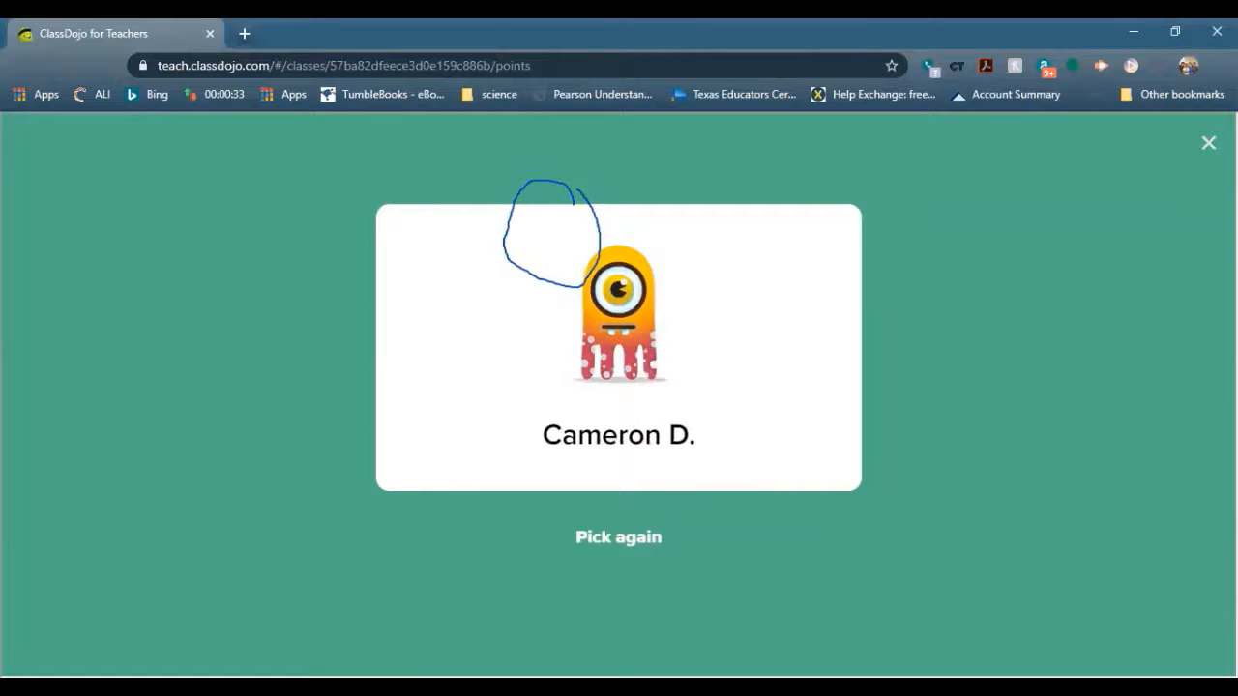
pyautogui.click(1208, 143)
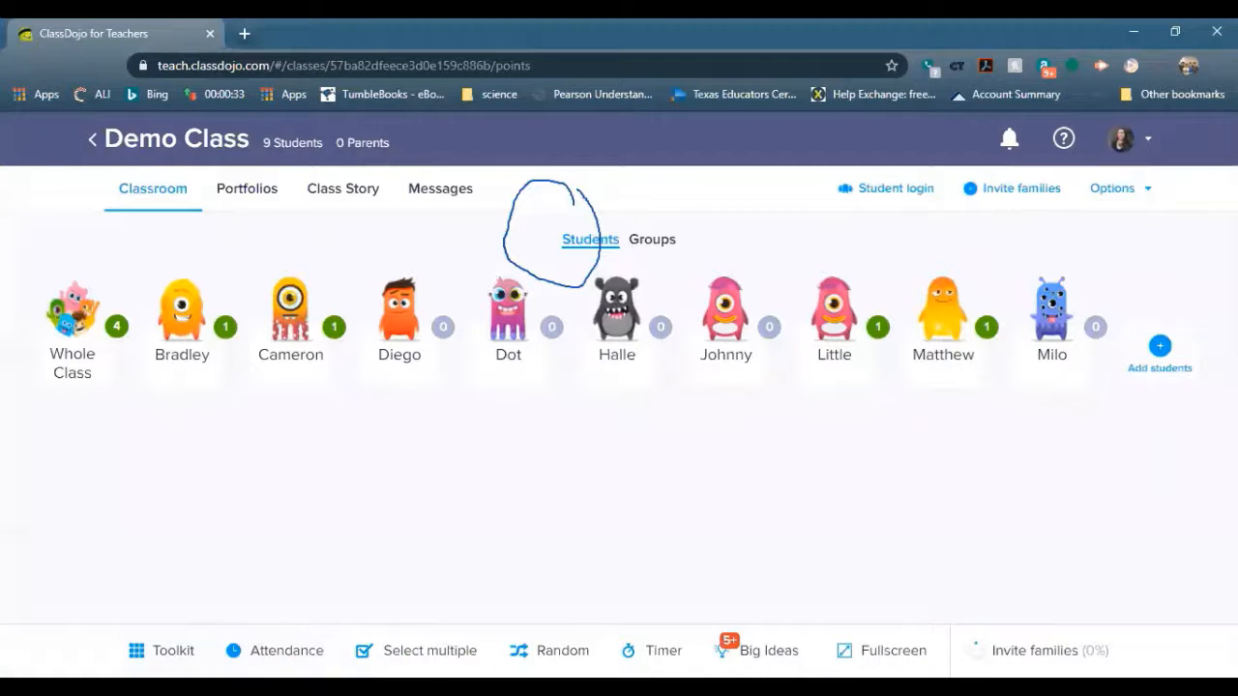
# Randomly pick a student and close their feedback window without awarding points
pyautogui.click(571, 652)
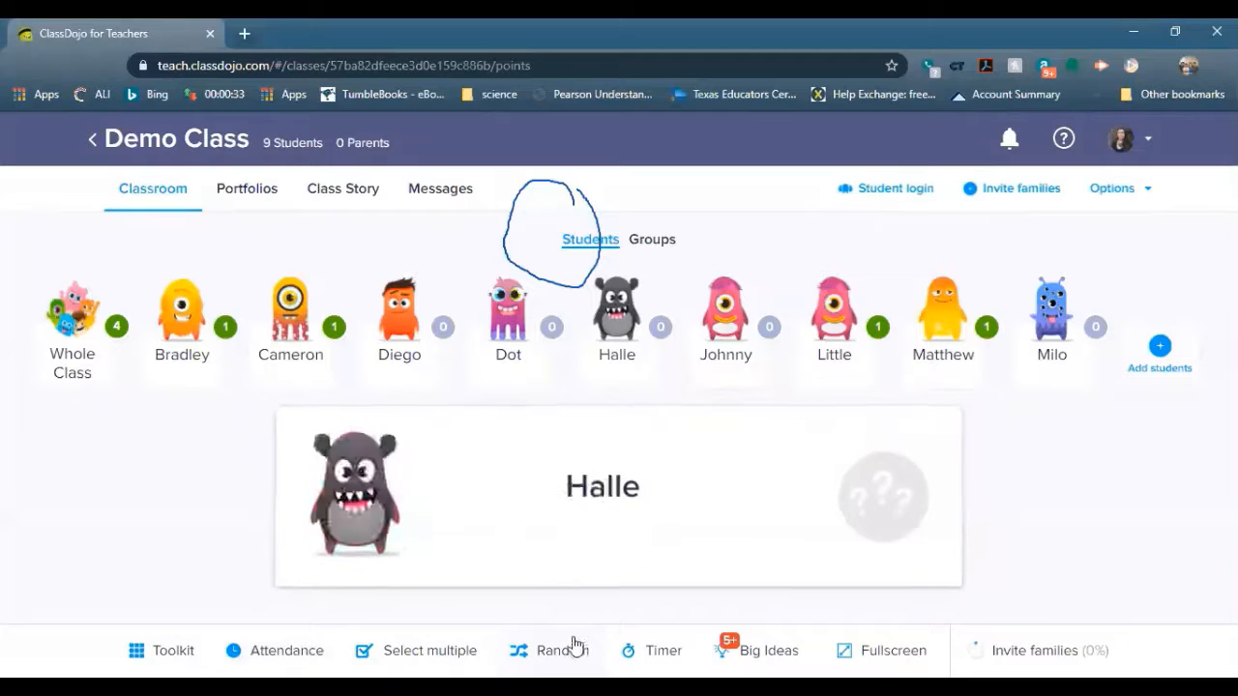
pyautogui.click(601, 527)
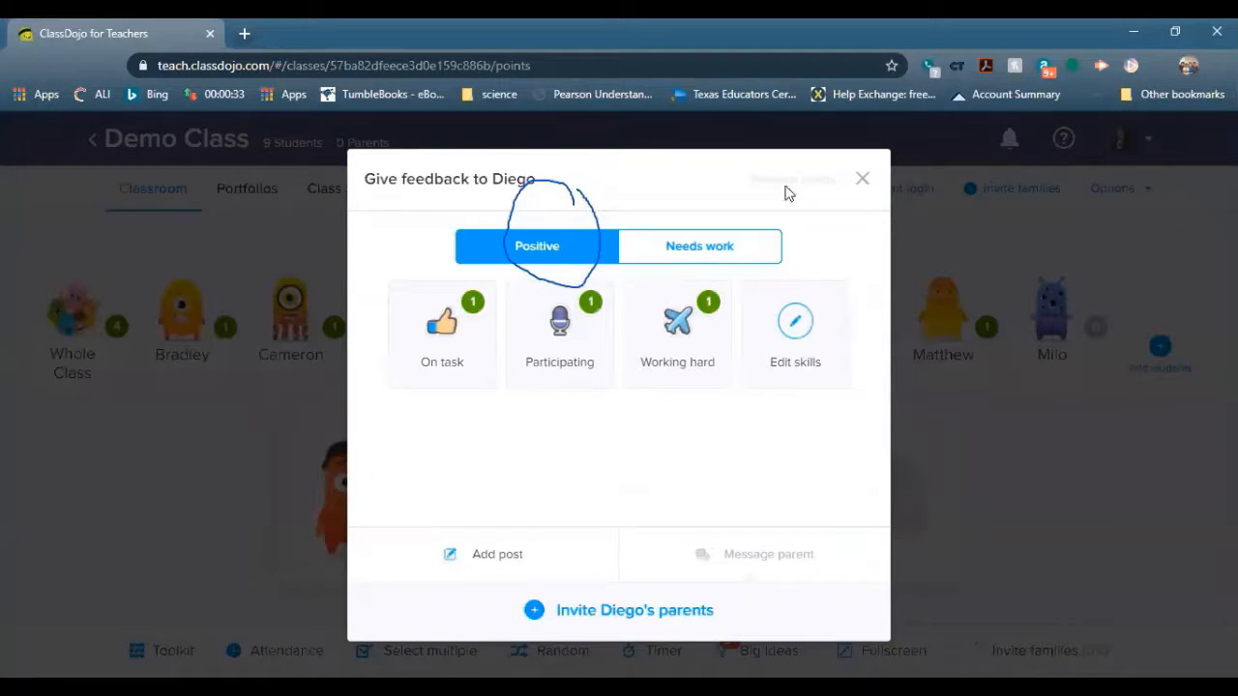
pyautogui.click(862, 179)
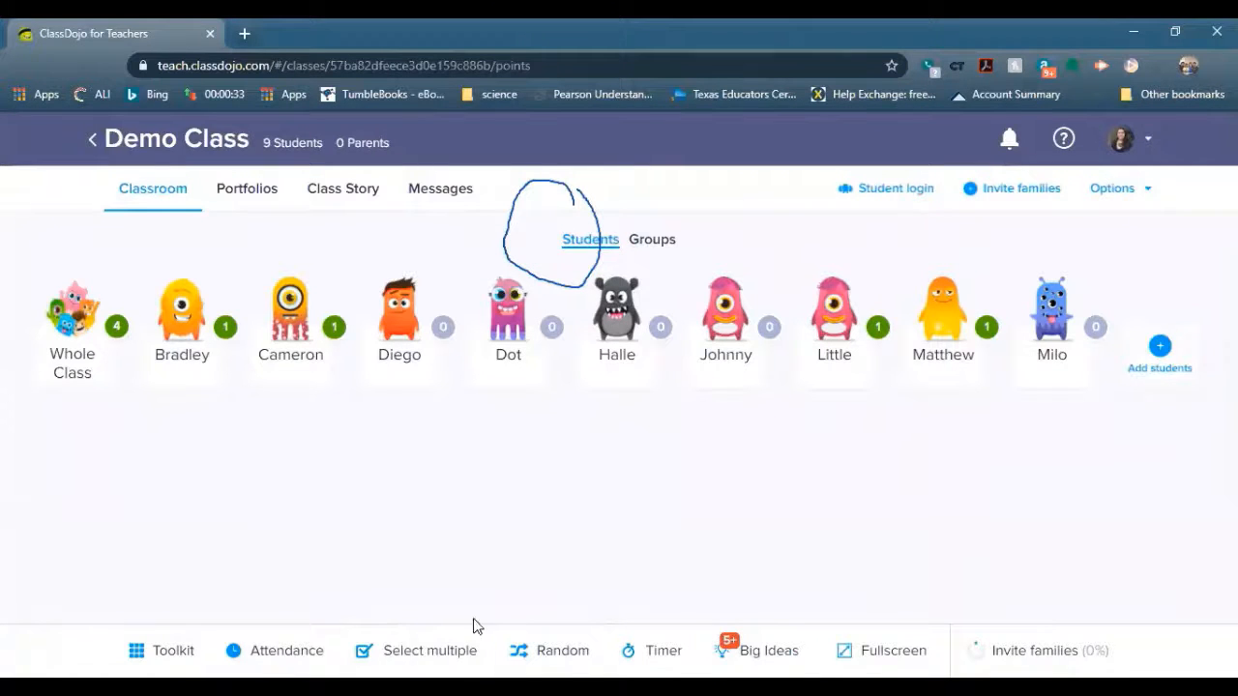
# Start attendance and leave it without saving, then bring up the classroom toolkit
pyautogui.click(275, 650)
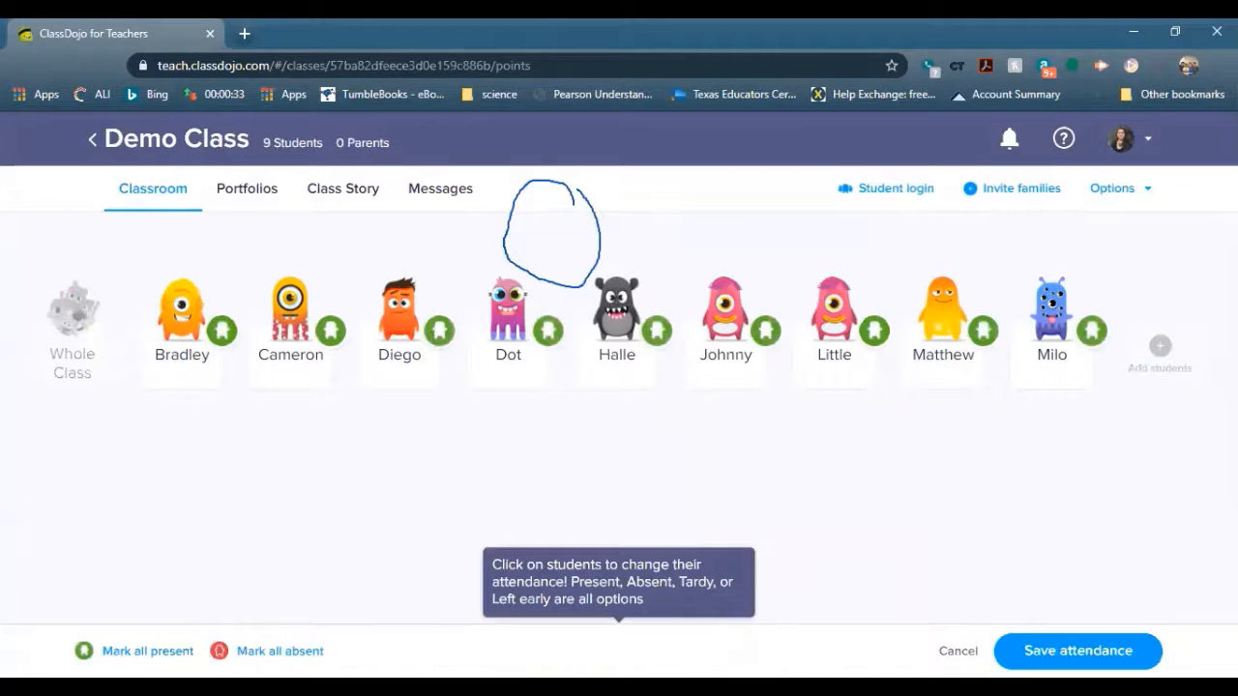
pyautogui.click(951, 646)
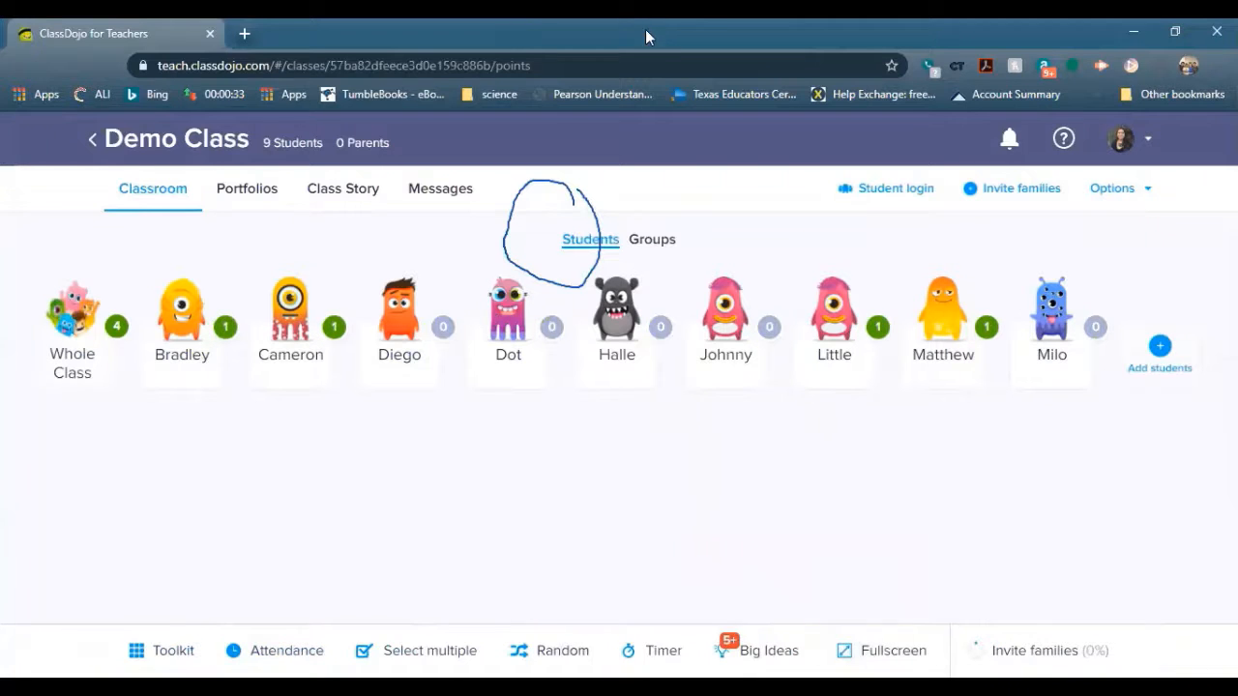
pyautogui.click(725, 27)
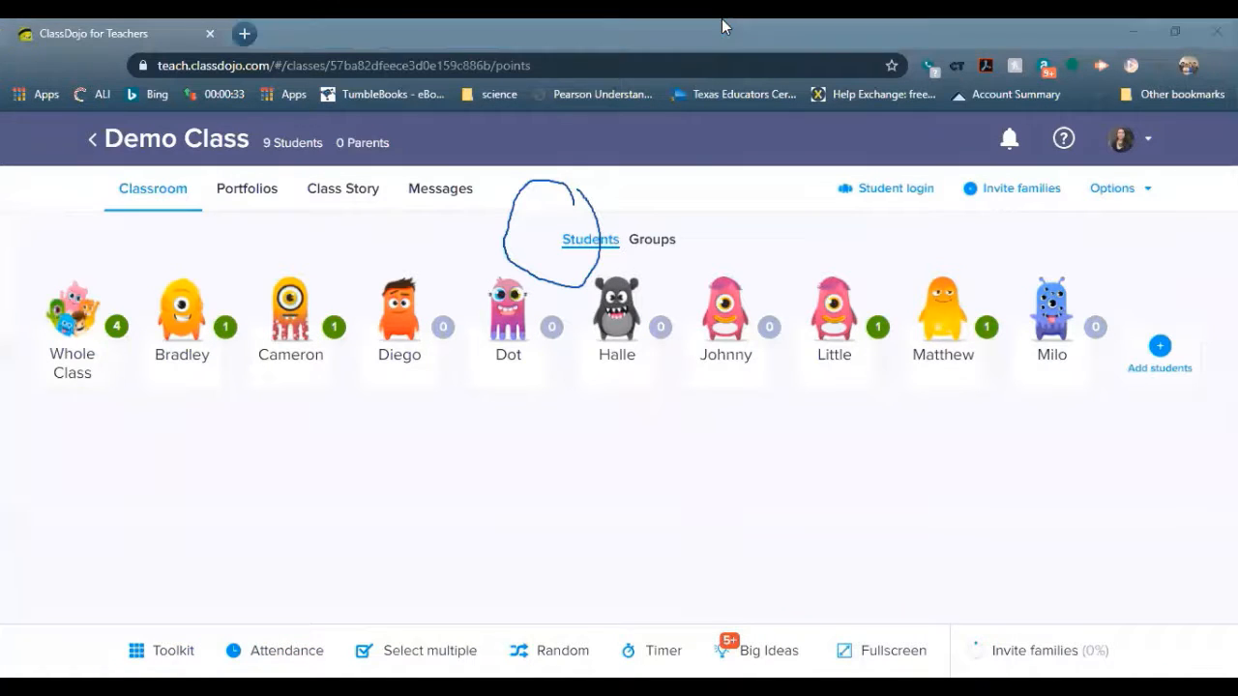
pyautogui.click(850, 143)
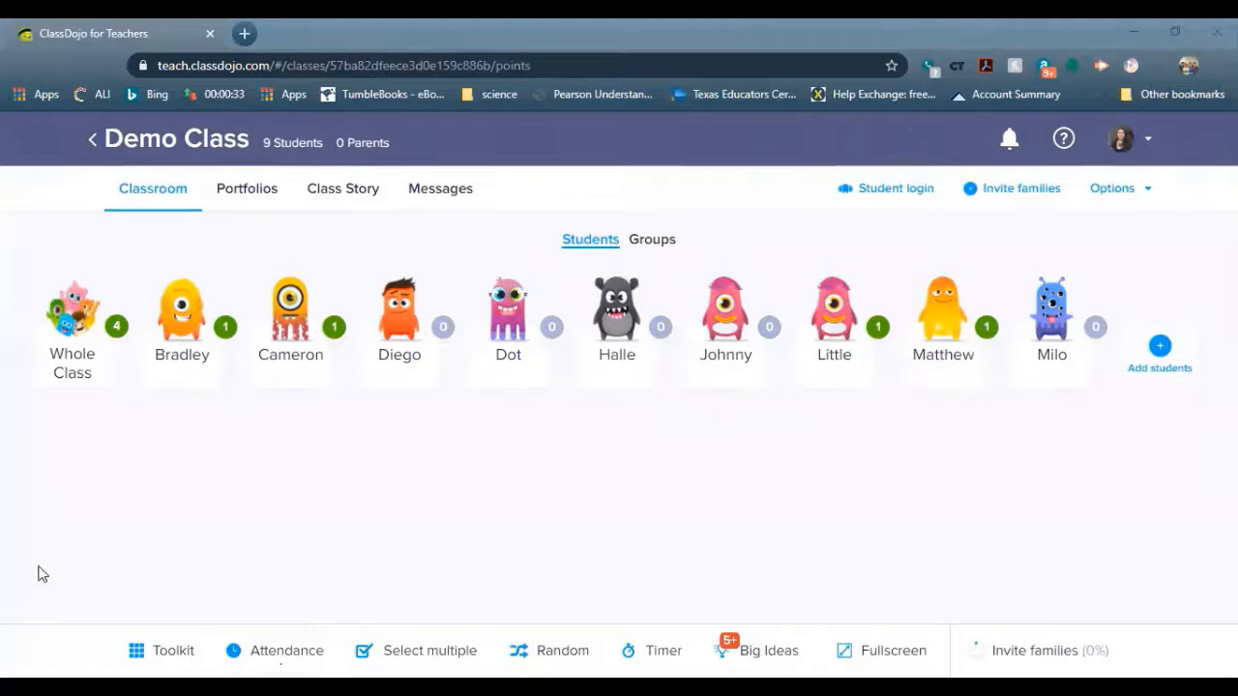
pyautogui.click(163, 650)
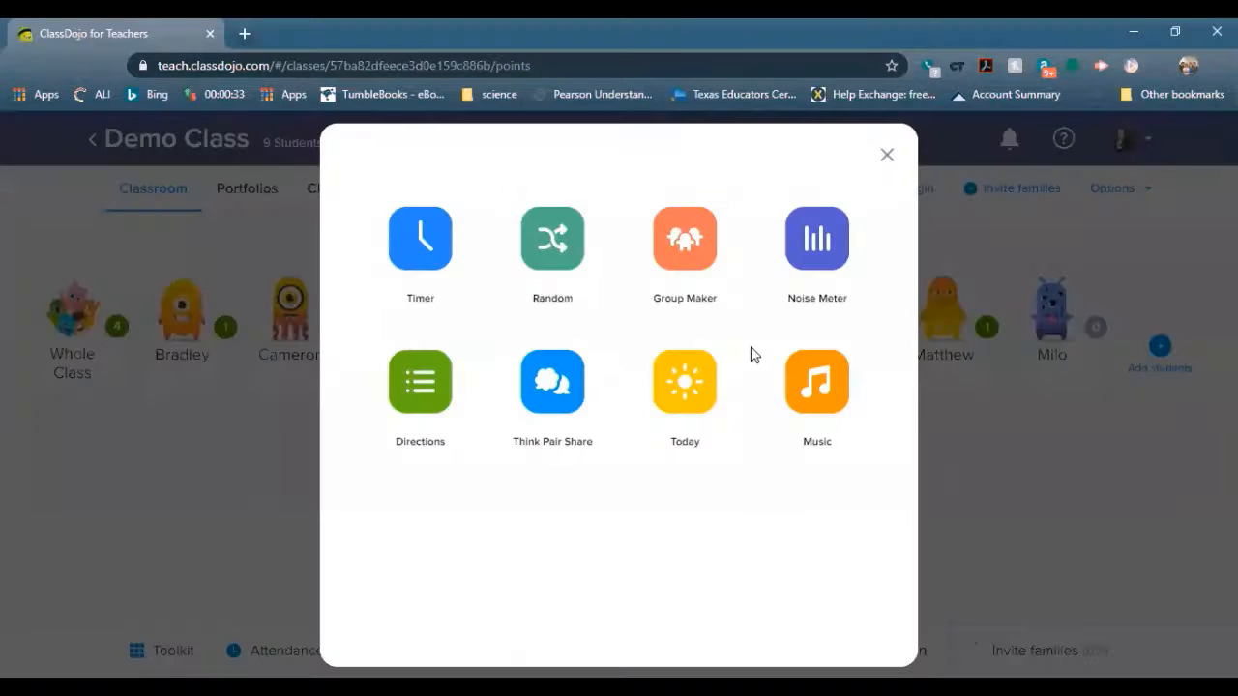
# Use Group Maker to form random groups of 4 students, then close the groups screen
pyautogui.click(689, 244)
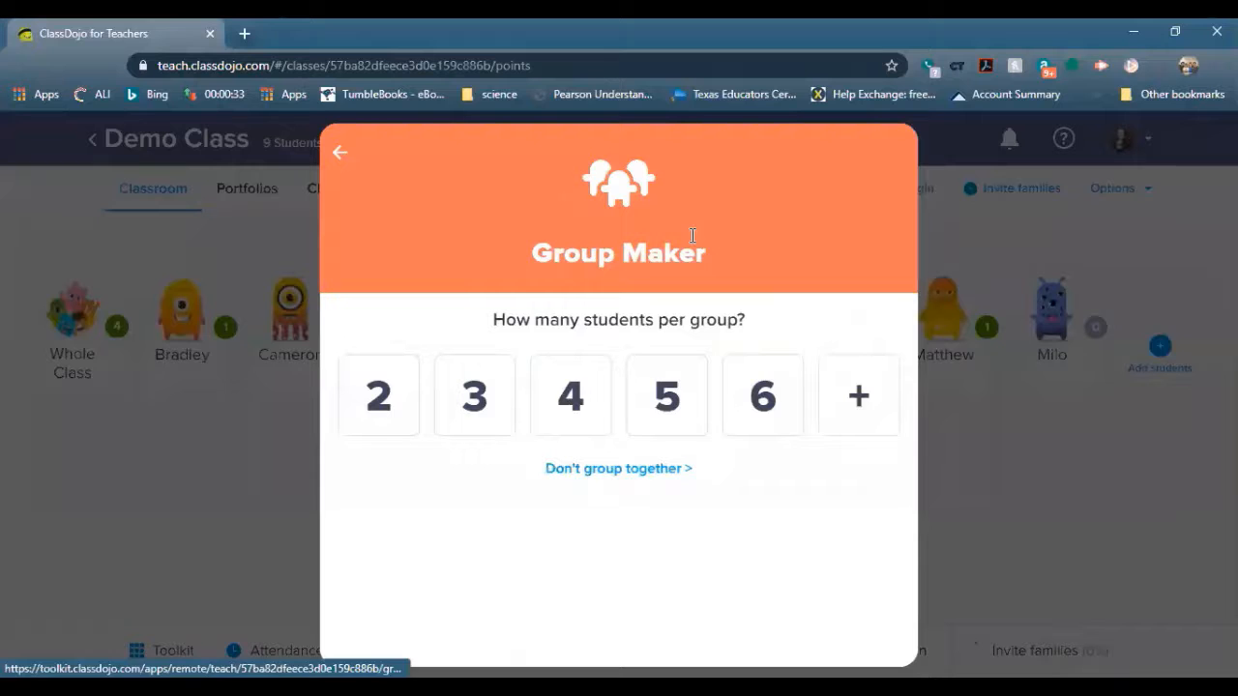
pyautogui.click(591, 408)
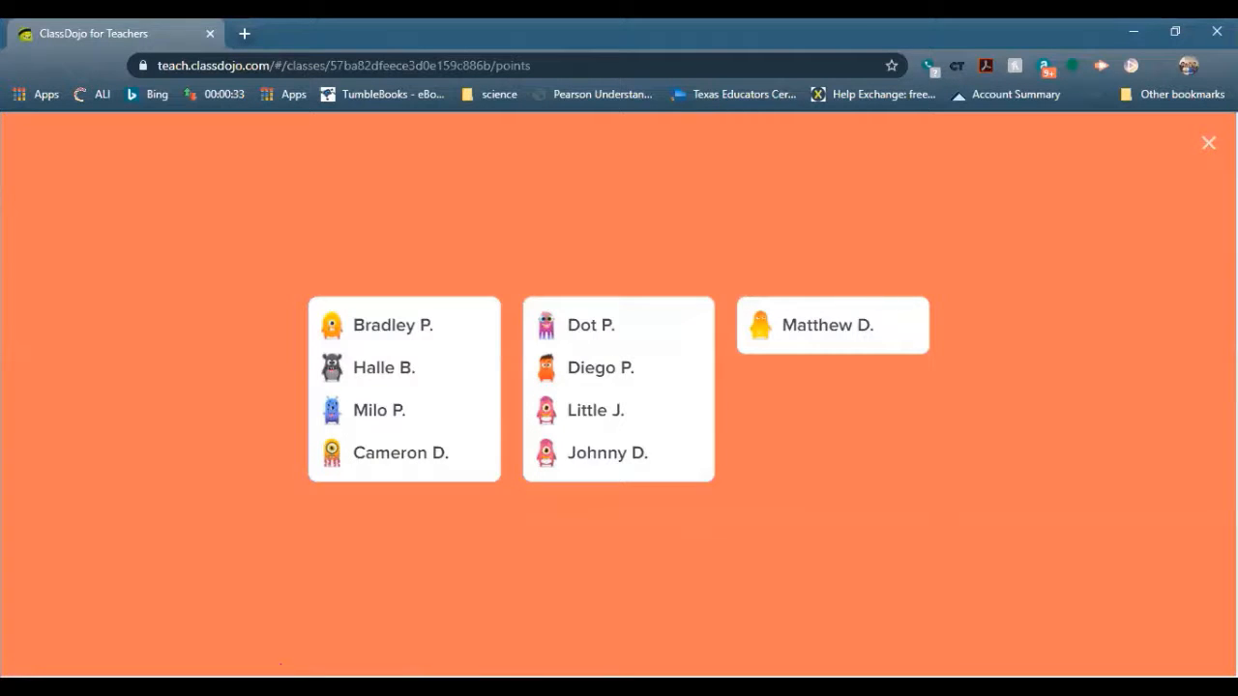
pyautogui.click(1208, 143)
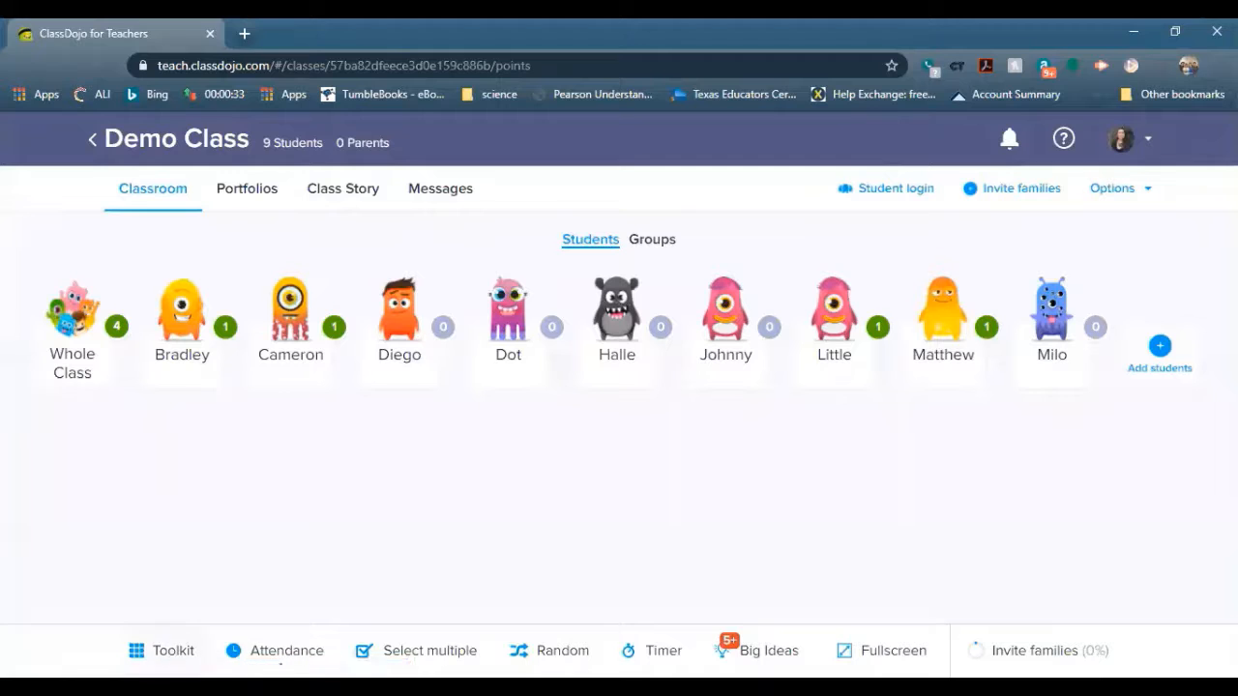
# Run the Noise Meter, lowering its sensitivity and returning it to the middle, then bring the toolkit back
pyautogui.click(181, 650)
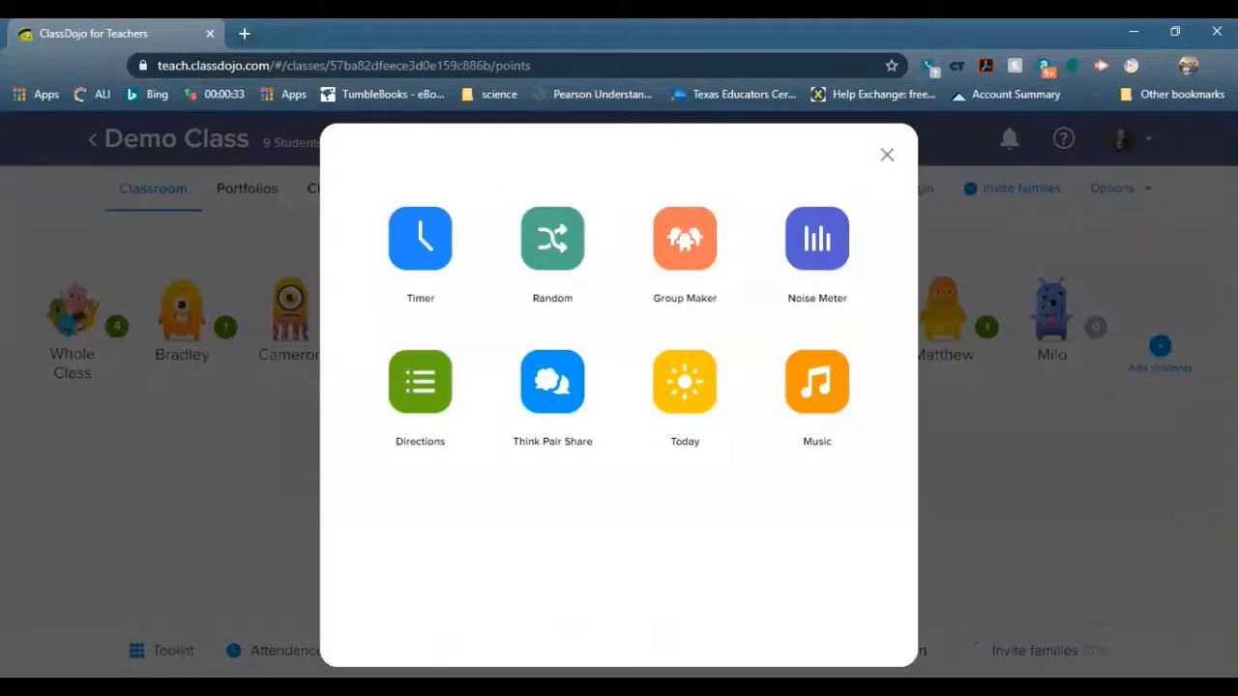
pyautogui.click(826, 244)
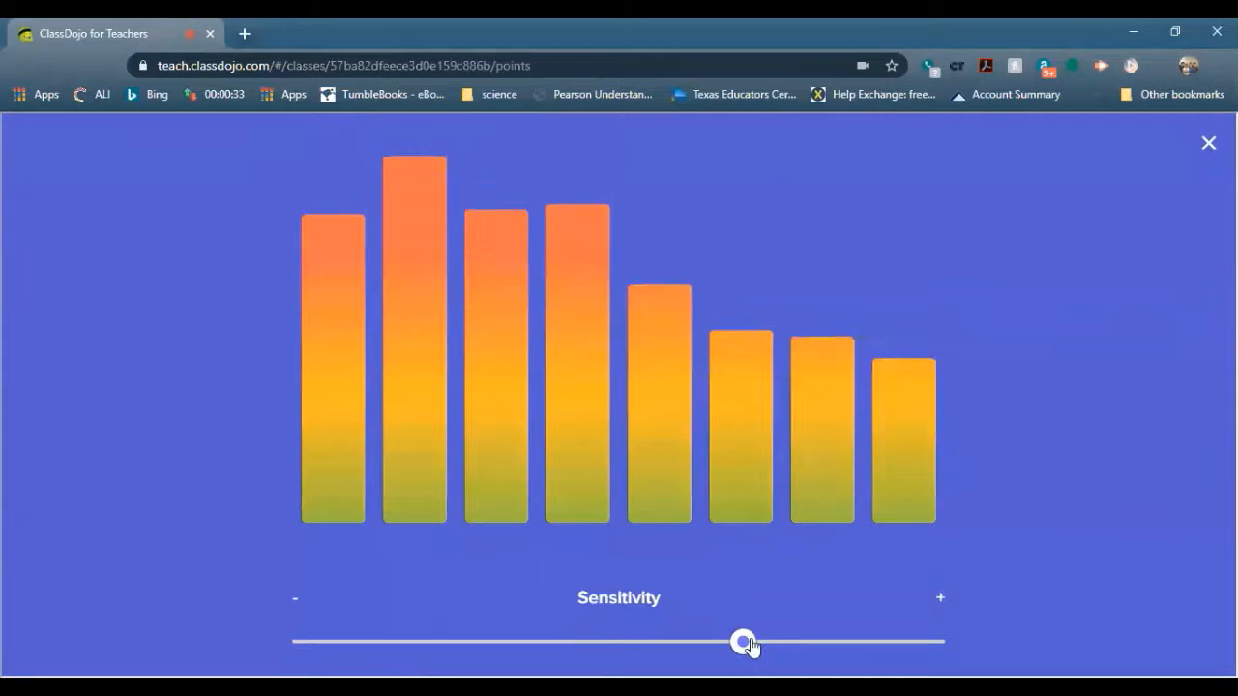
pyautogui.moveTo(743, 641); pyautogui.dragTo(477, 641)
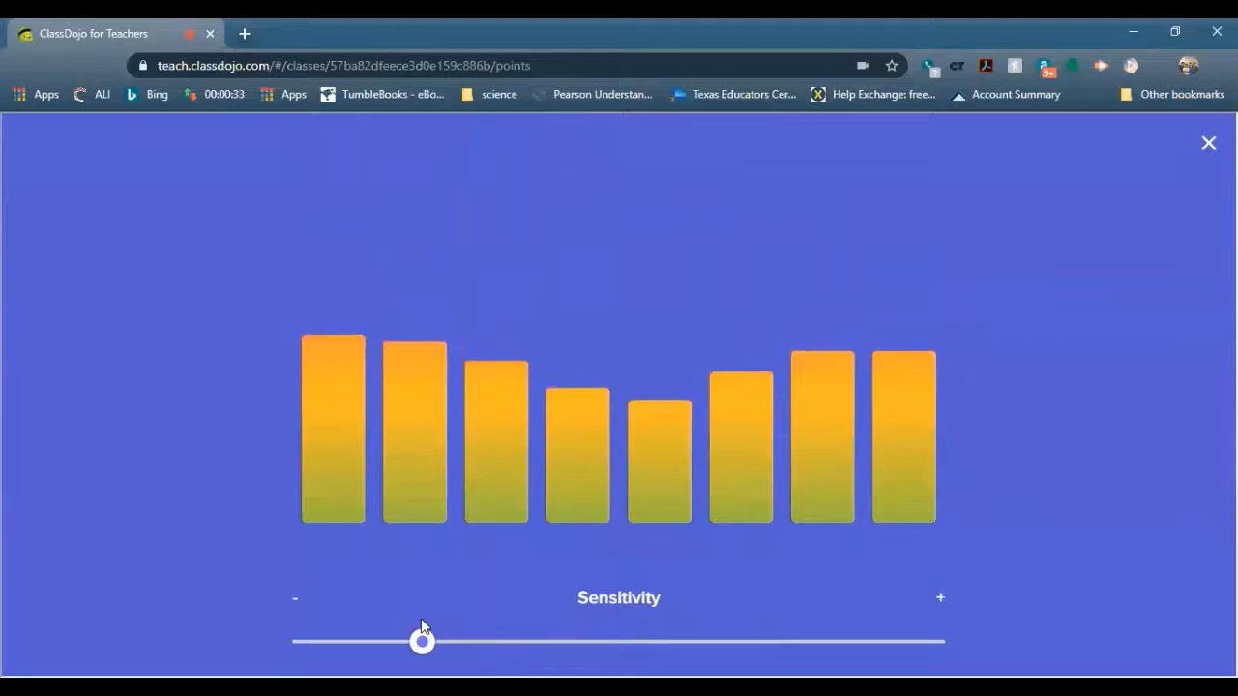
pyautogui.moveTo(422, 641); pyautogui.dragTo(381, 642)
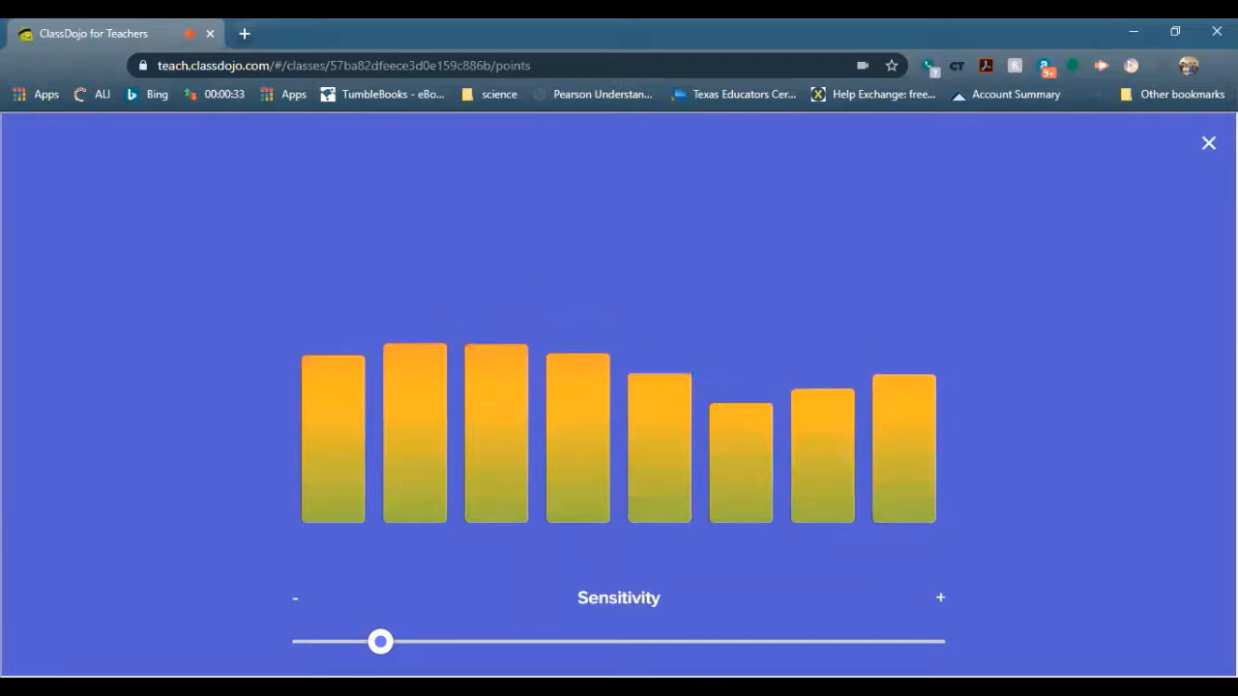
pyautogui.moveTo(381, 641); pyautogui.dragTo(627, 641)
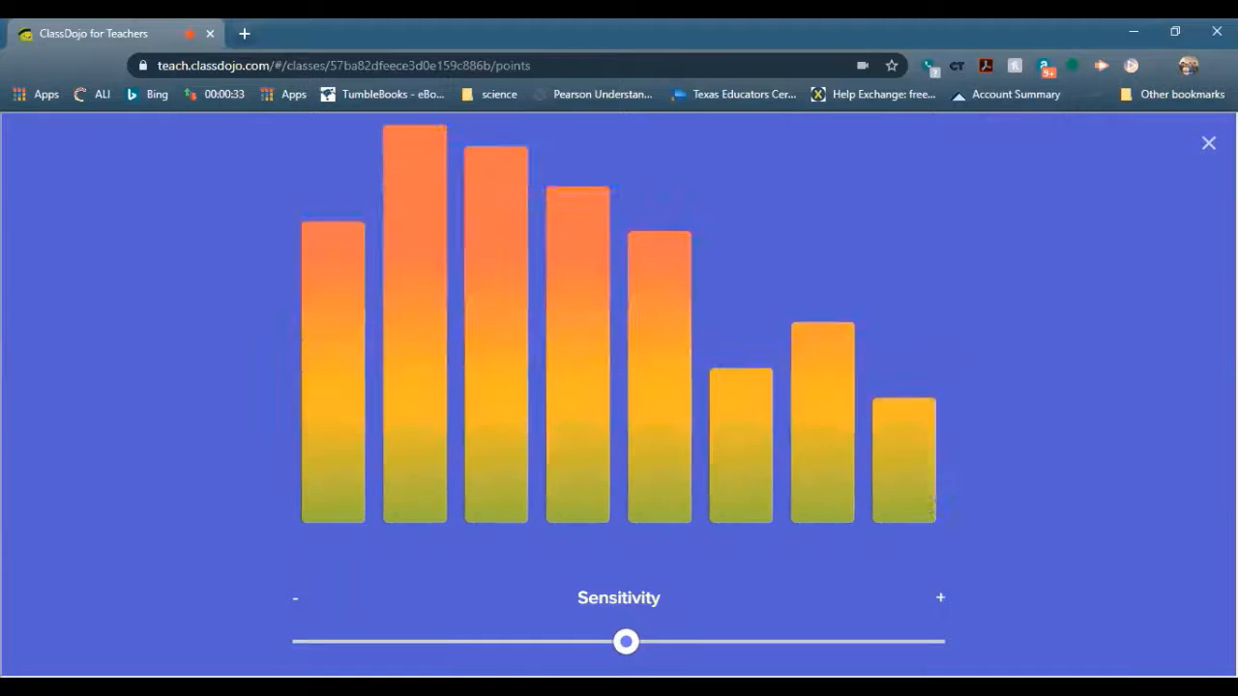
pyautogui.click(1208, 143)
pyautogui.click(163, 651)
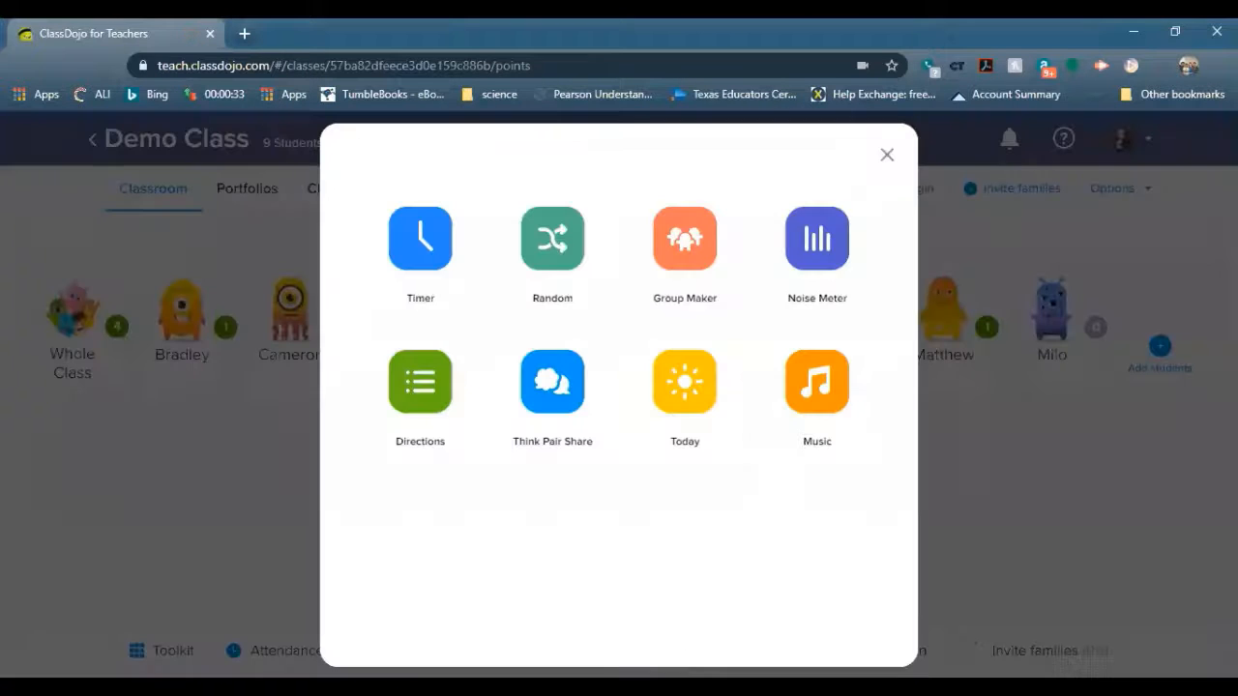
# Start a Directions list named 'Feed the cat' with first step 'take the food out of the bag'
pyautogui.click(422, 384)
pyautogui.click(613, 357)
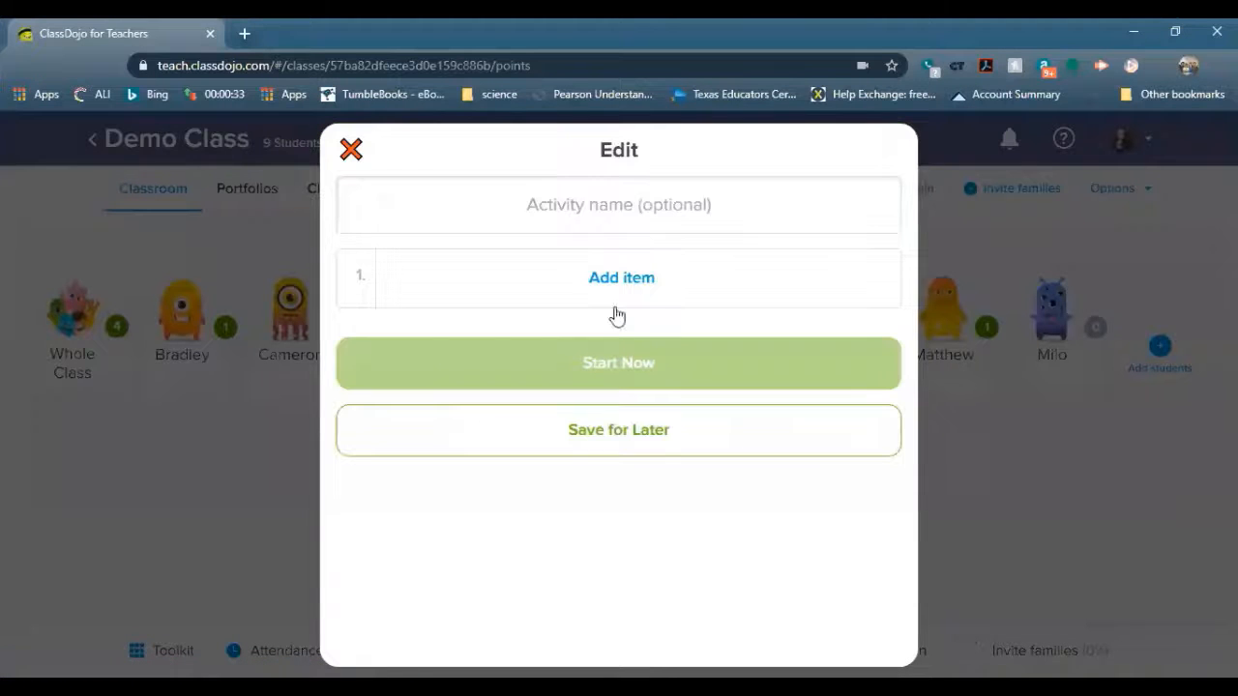
pyautogui.click(611, 211)
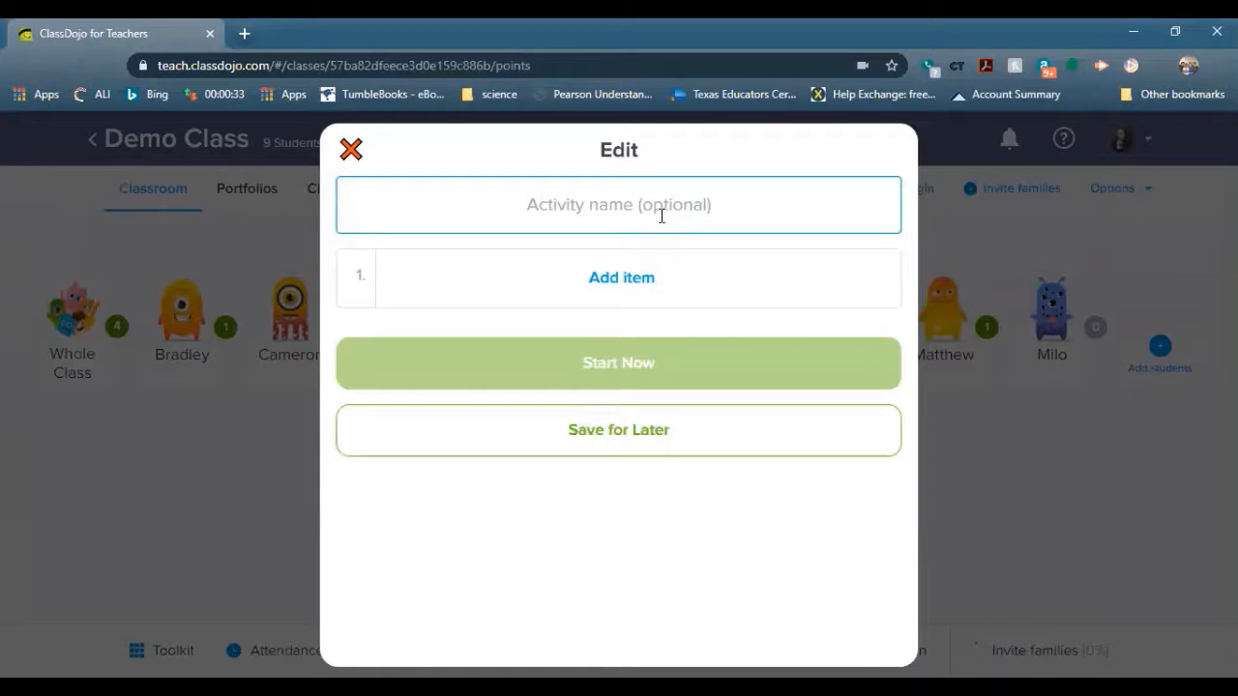
pyautogui.write('Feed the cat')
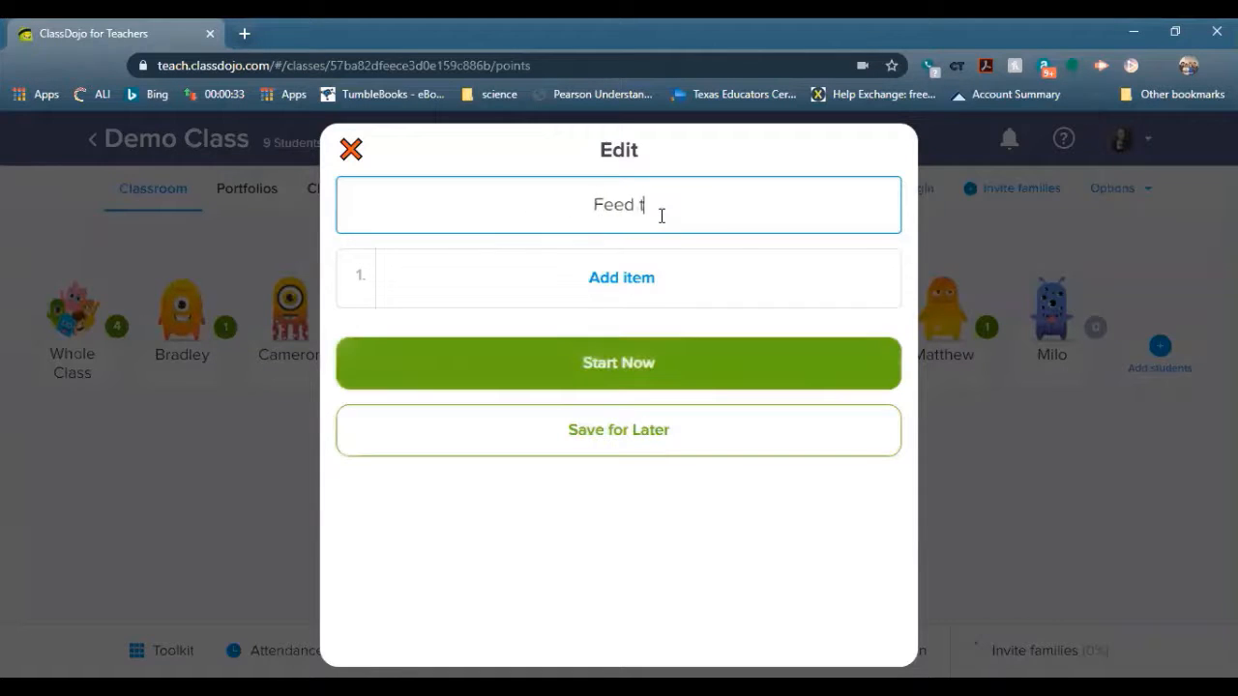
pyautogui.click(615, 282)
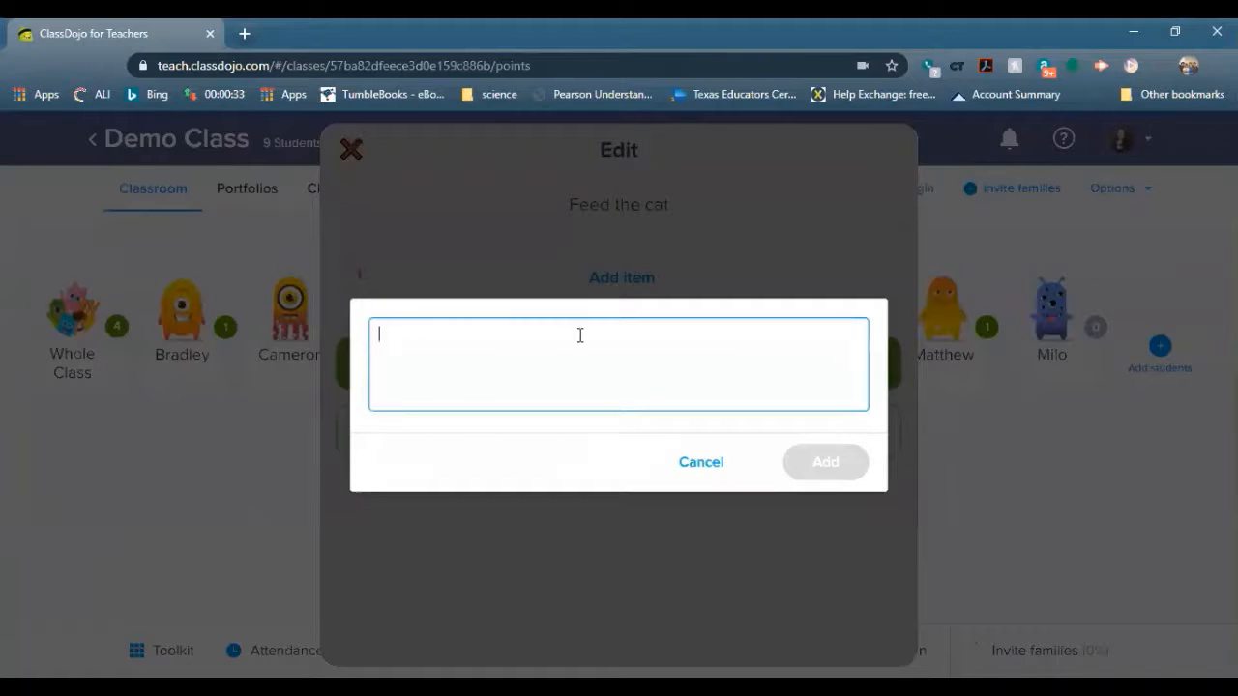
pyautogui.write('take the fo')
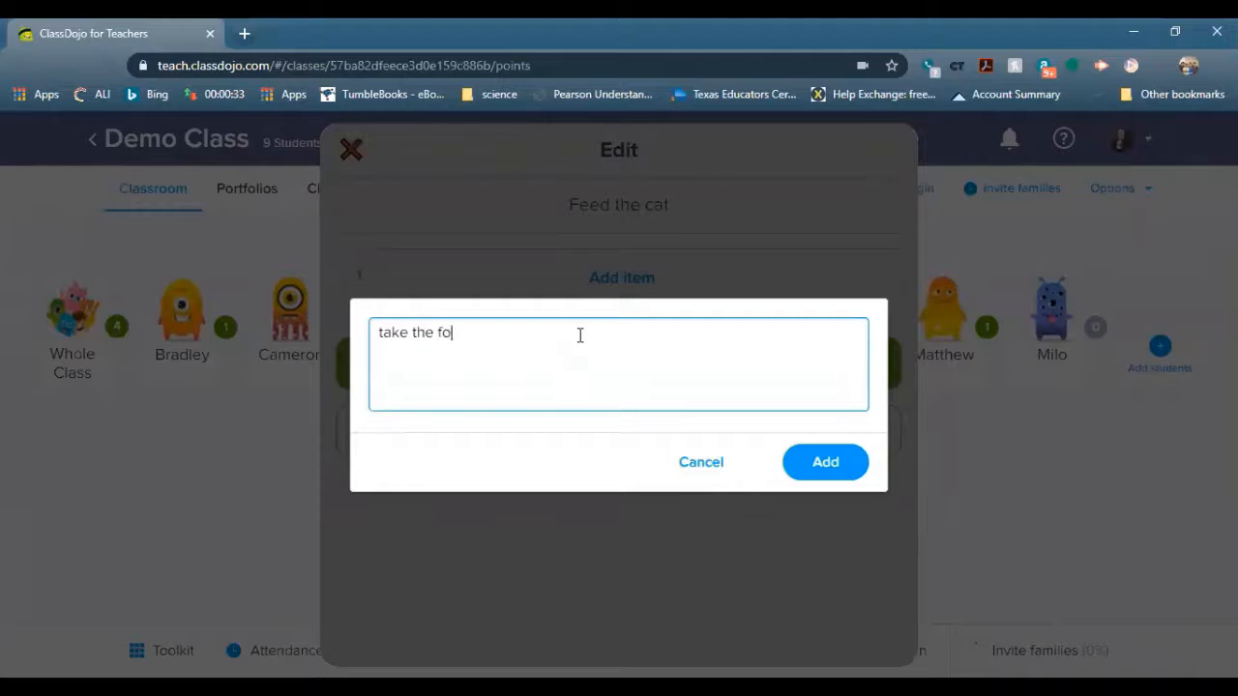
pyautogui.write('od out of the bag')
pyautogui.click(822, 465)
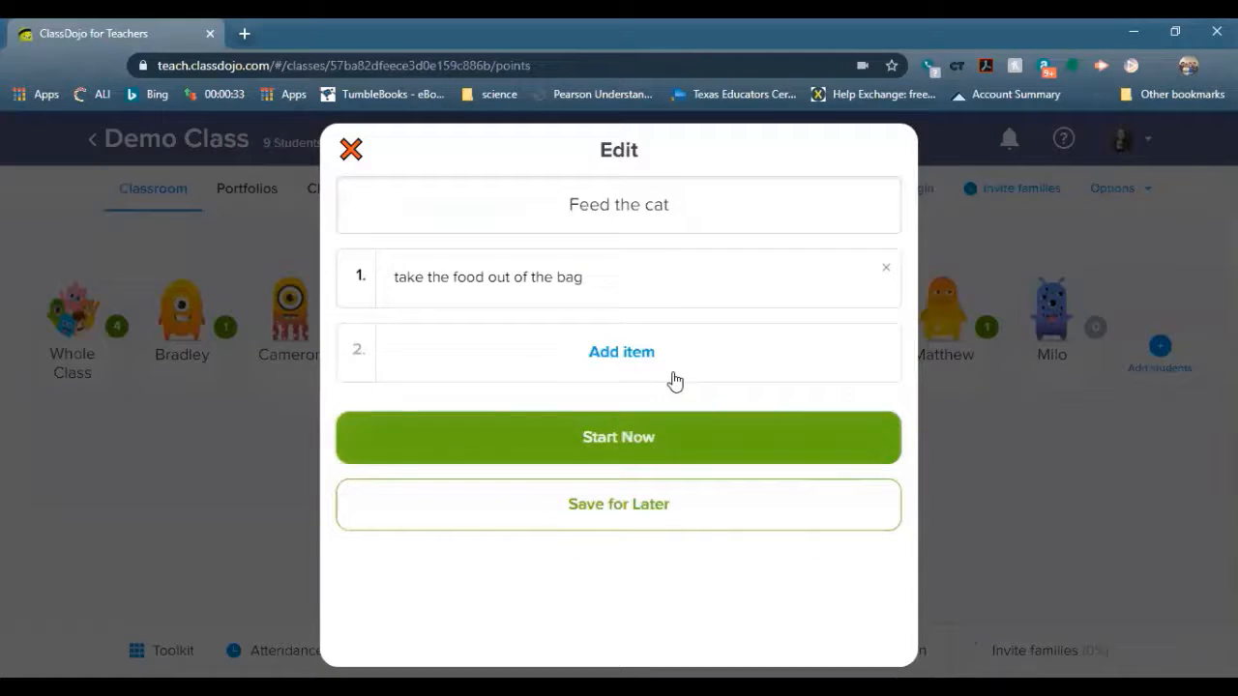
# Add the steps 'scoop it out' and 'put it in the bowl' to the directions
pyautogui.click(542, 361)
pyautogui.write('scoop i')
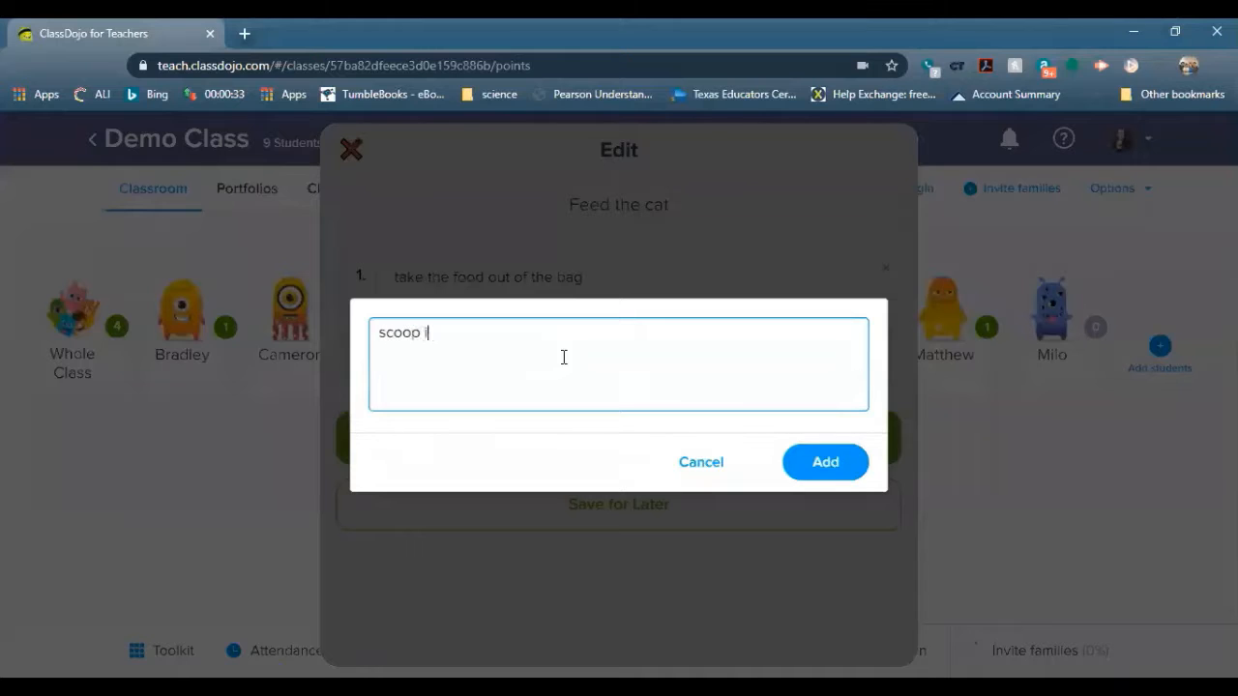
pyautogui.write('t out')
pyautogui.press('BackSpace')
pyautogui.write('ut')
pyautogui.click(820, 464)
pyautogui.click(490, 430)
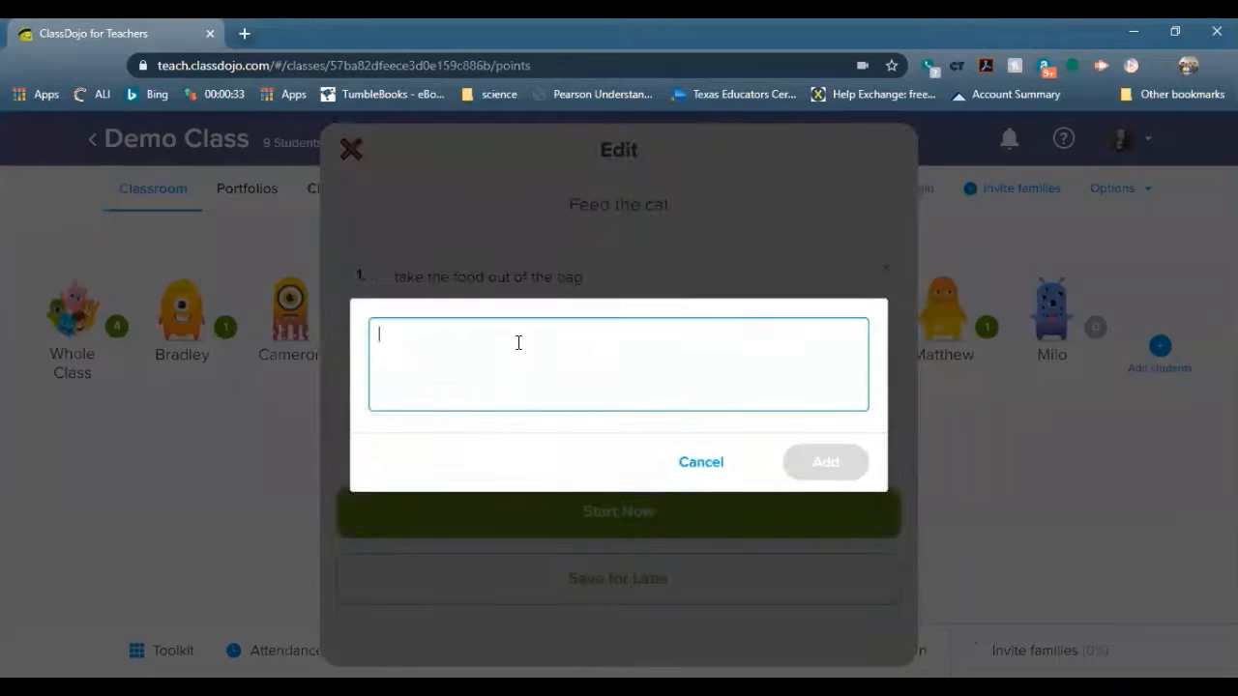
pyautogui.write('put it in the bowl')
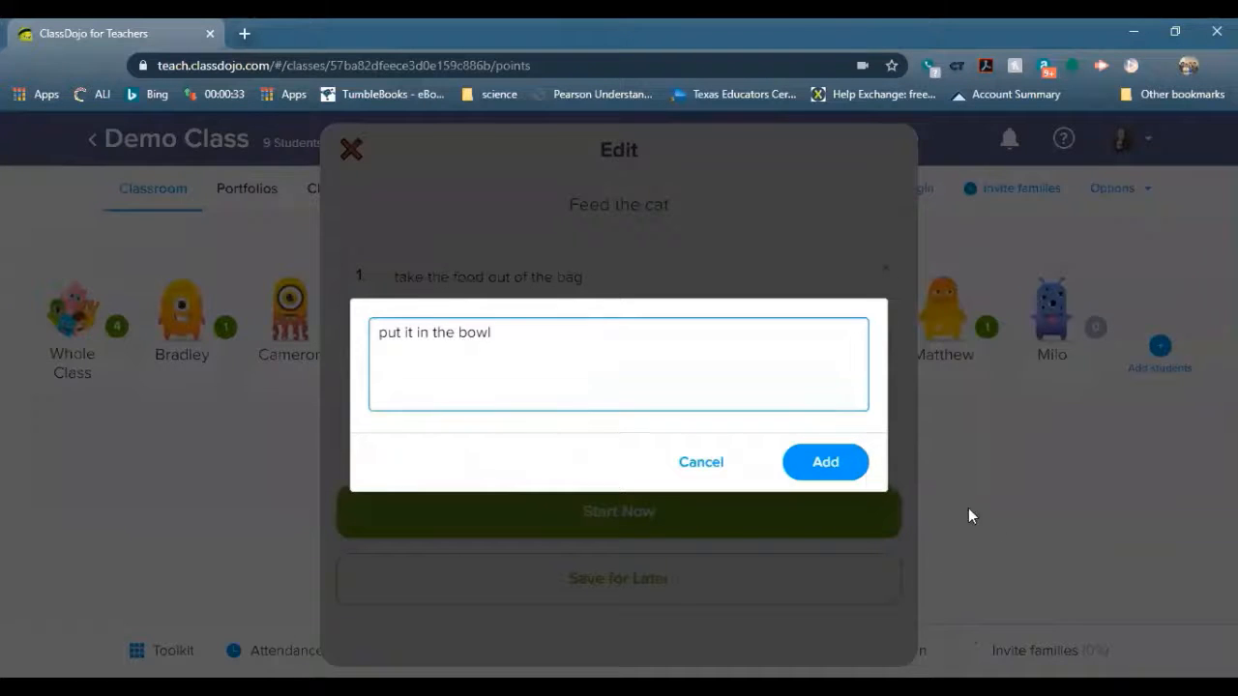
pyautogui.click(825, 461)
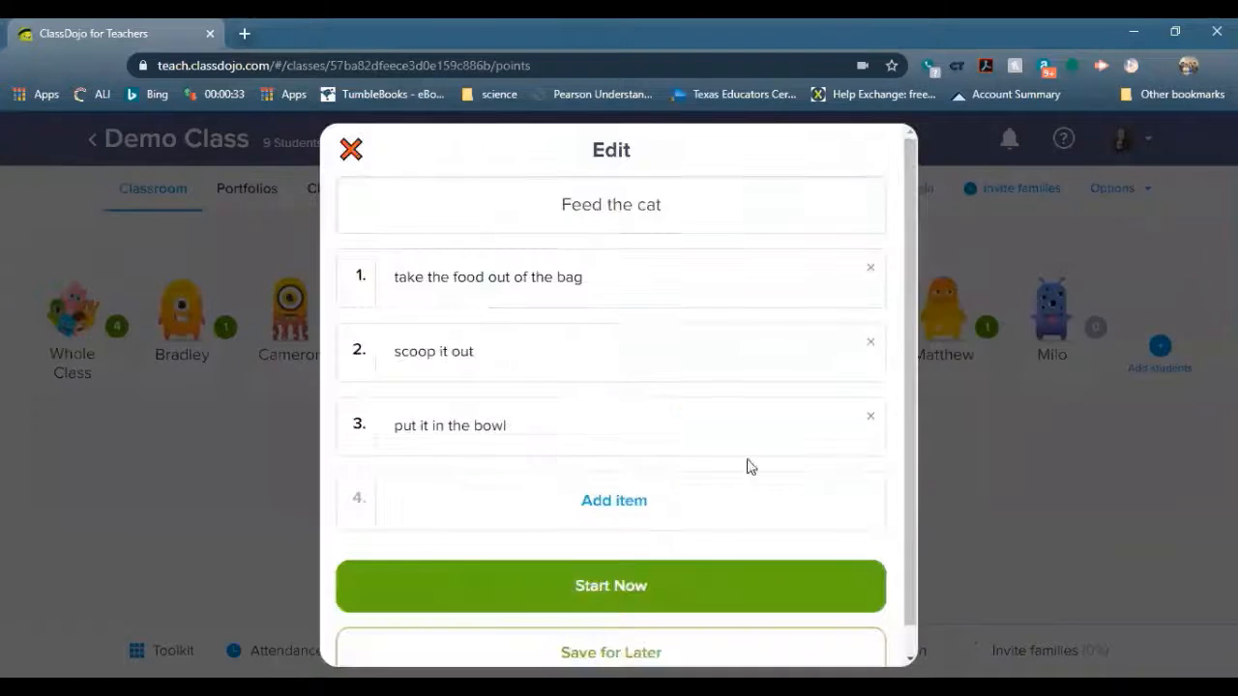
# Add the fourth step 'let the cat eat', show the list full screen, then exit it
pyautogui.click(561, 506)
pyautogui.write('lle')
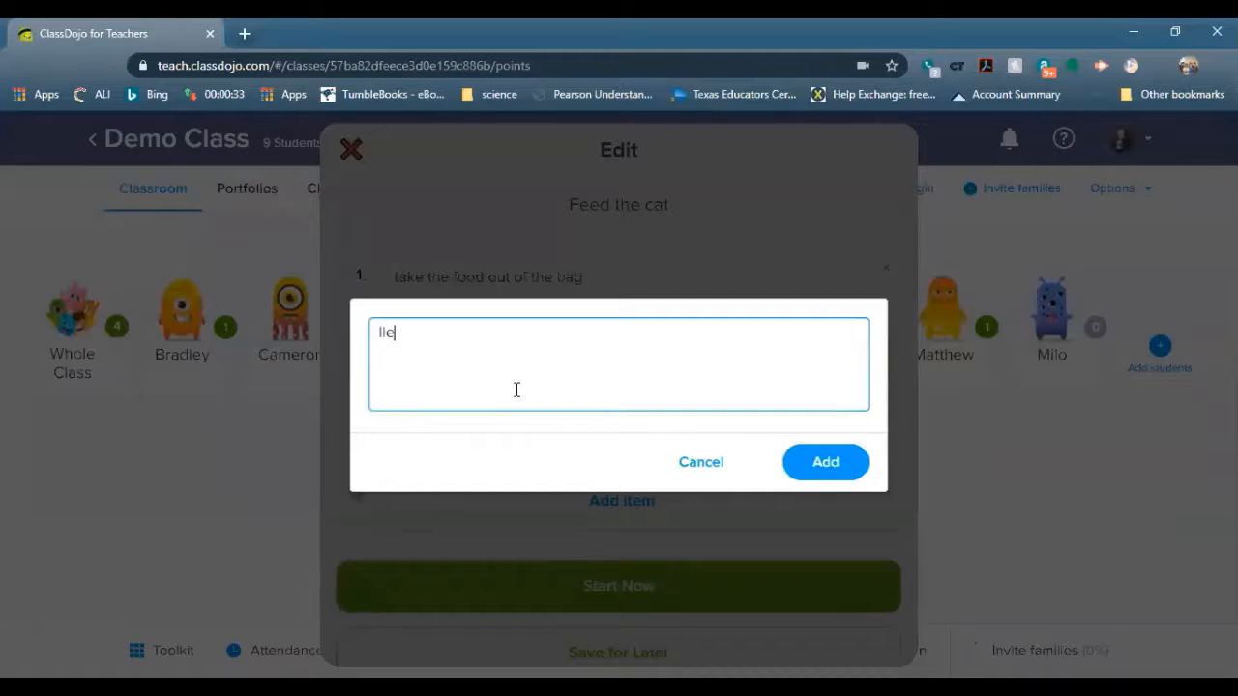
pyautogui.press('BackSpace')
pyautogui.press('BackSpace')
pyautogui.press('BackSpace')
pyautogui.write('t the cat ea')
pyautogui.click(823, 461)
pyautogui.scroll(-1, 716, 503)
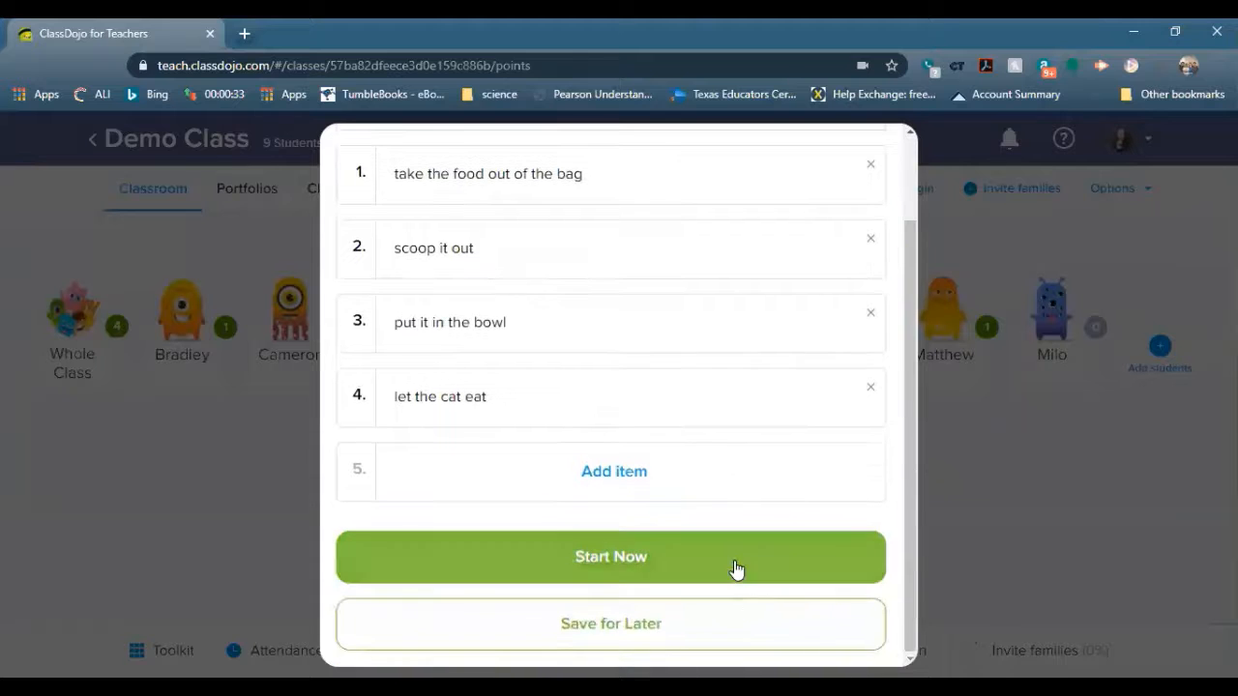
pyautogui.click(735, 569)
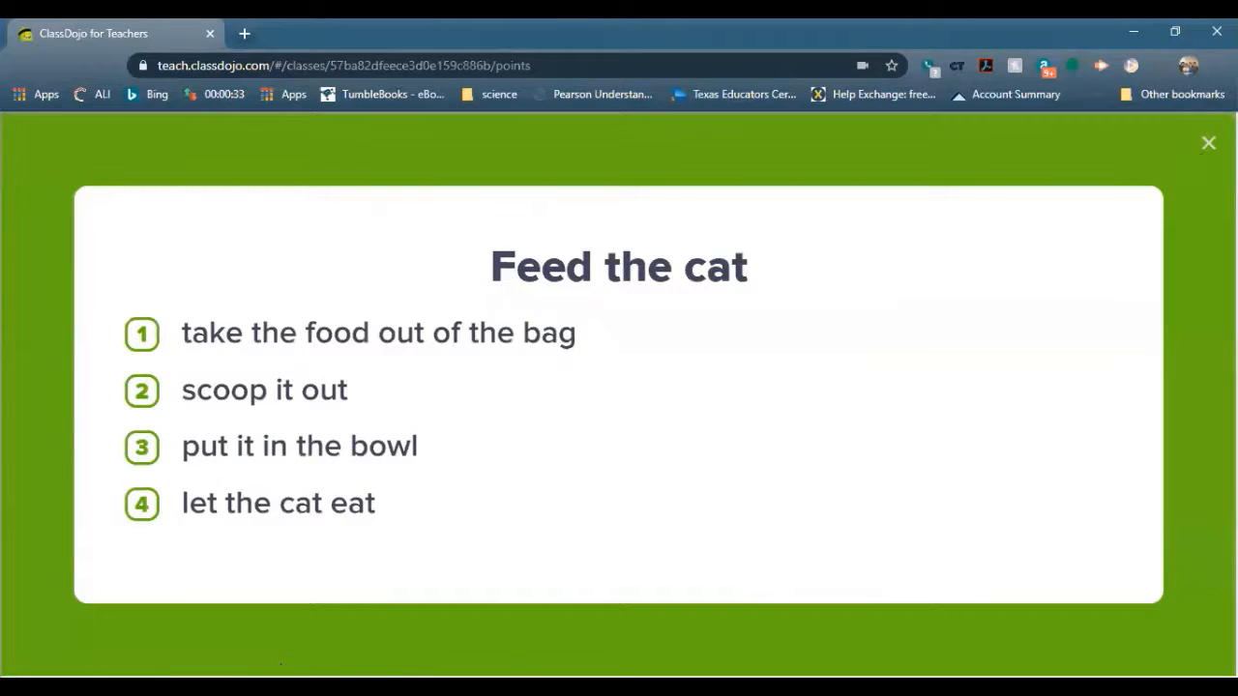
pyautogui.press('Escape')
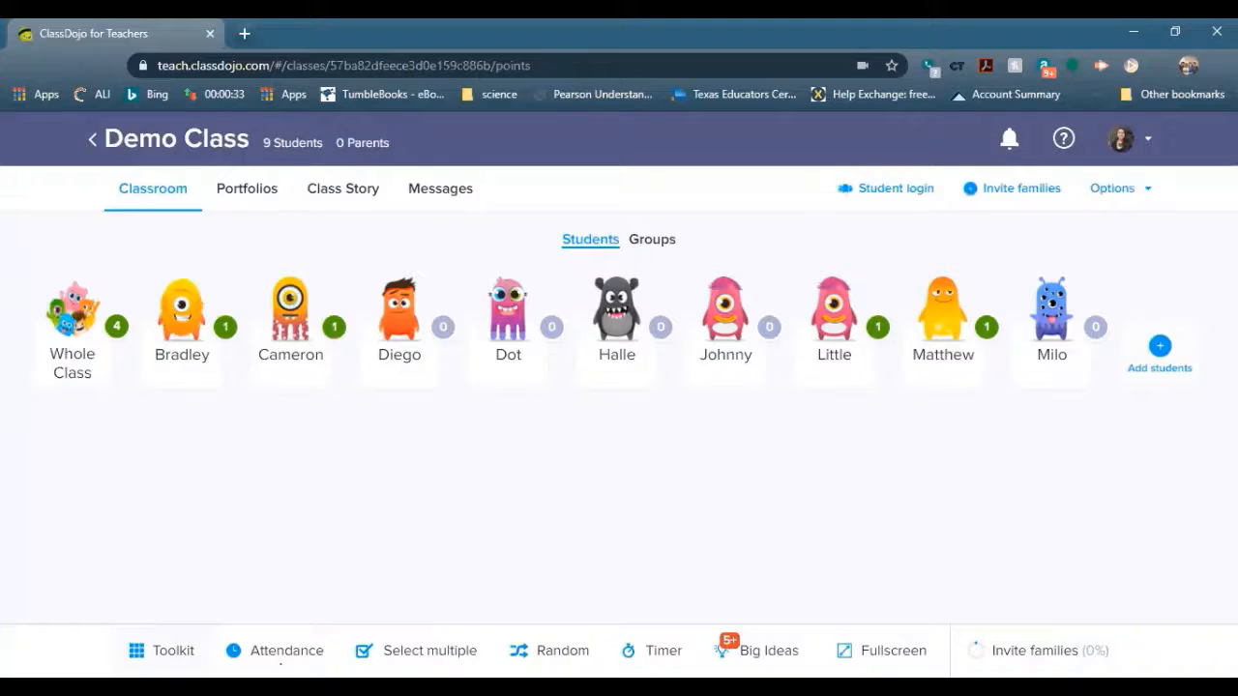
pyautogui.click(158, 647)
pyautogui.click(567, 405)
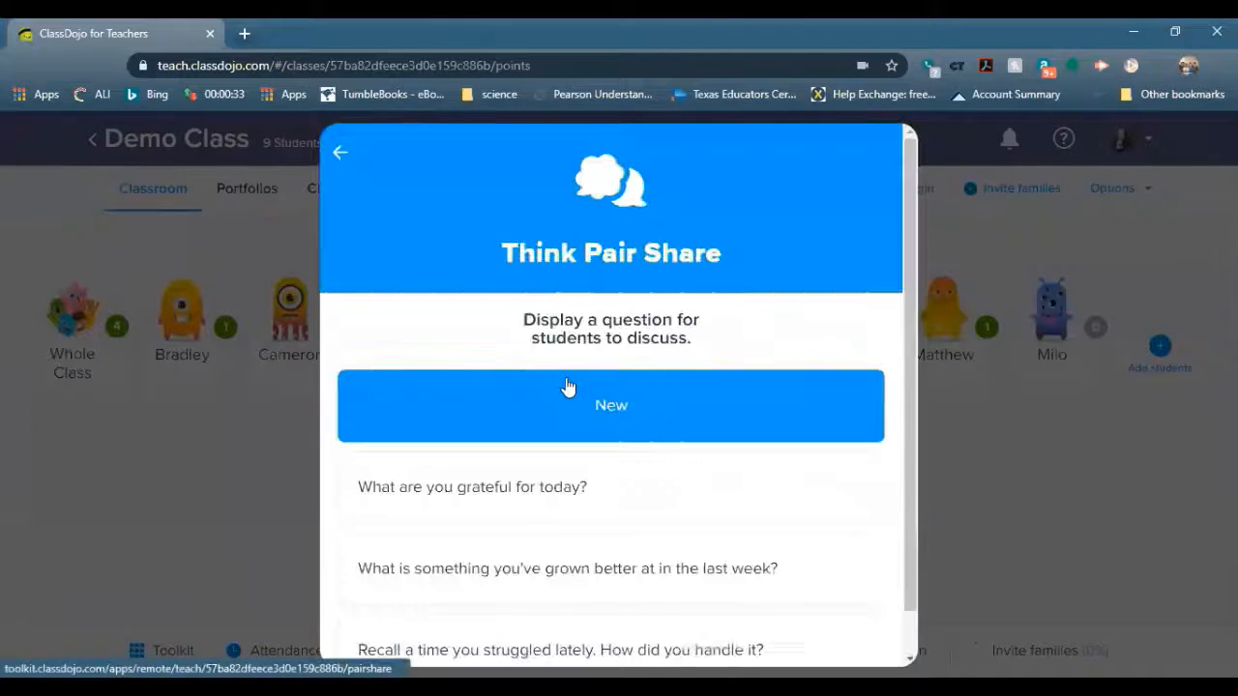
pyautogui.scroll(-1, 656, 466)
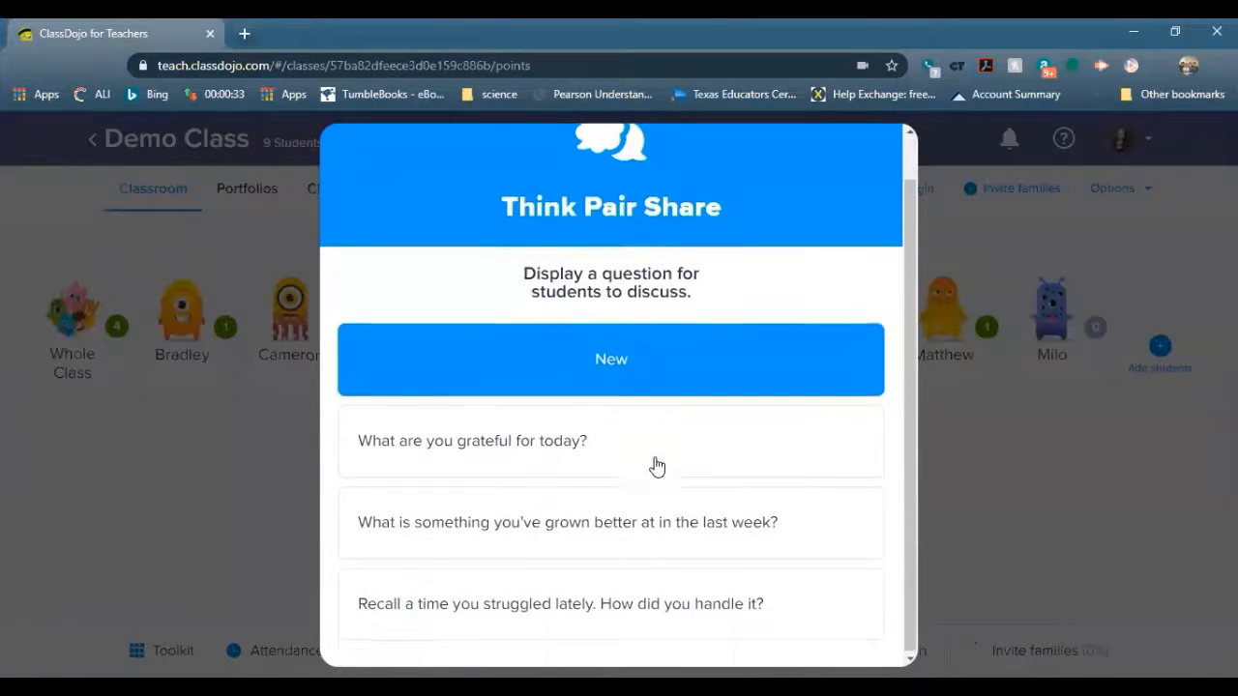
pyautogui.click(627, 442)
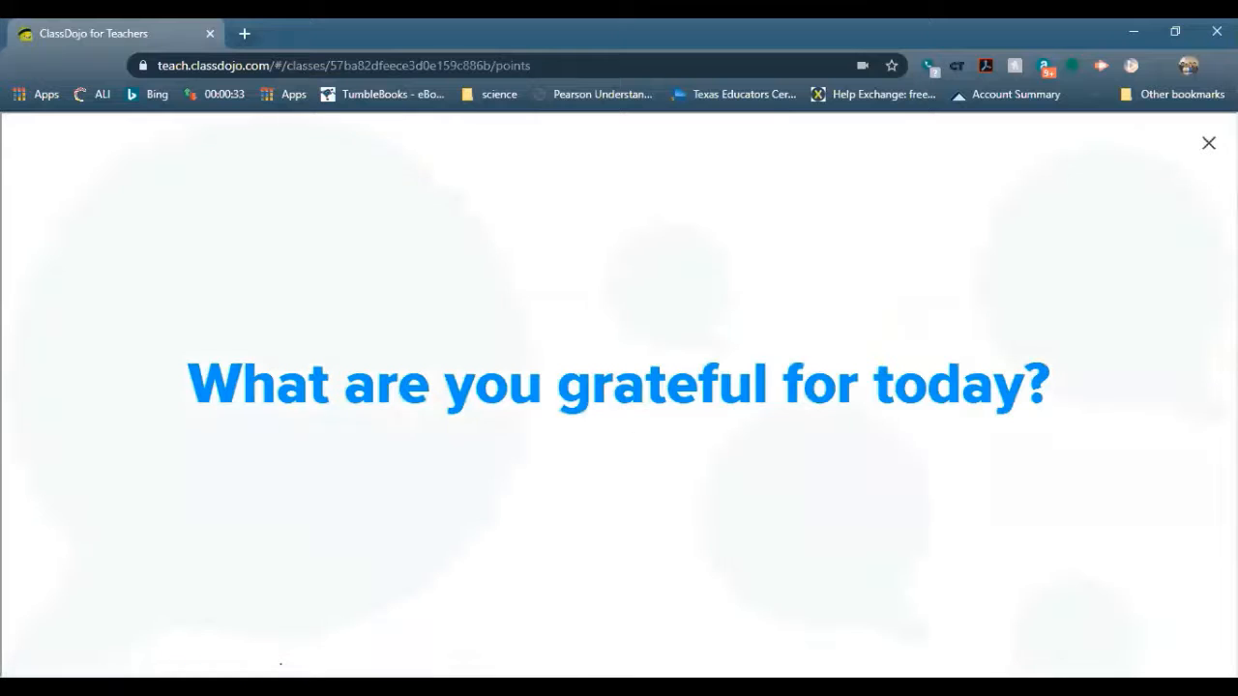
pyautogui.click(1209, 143)
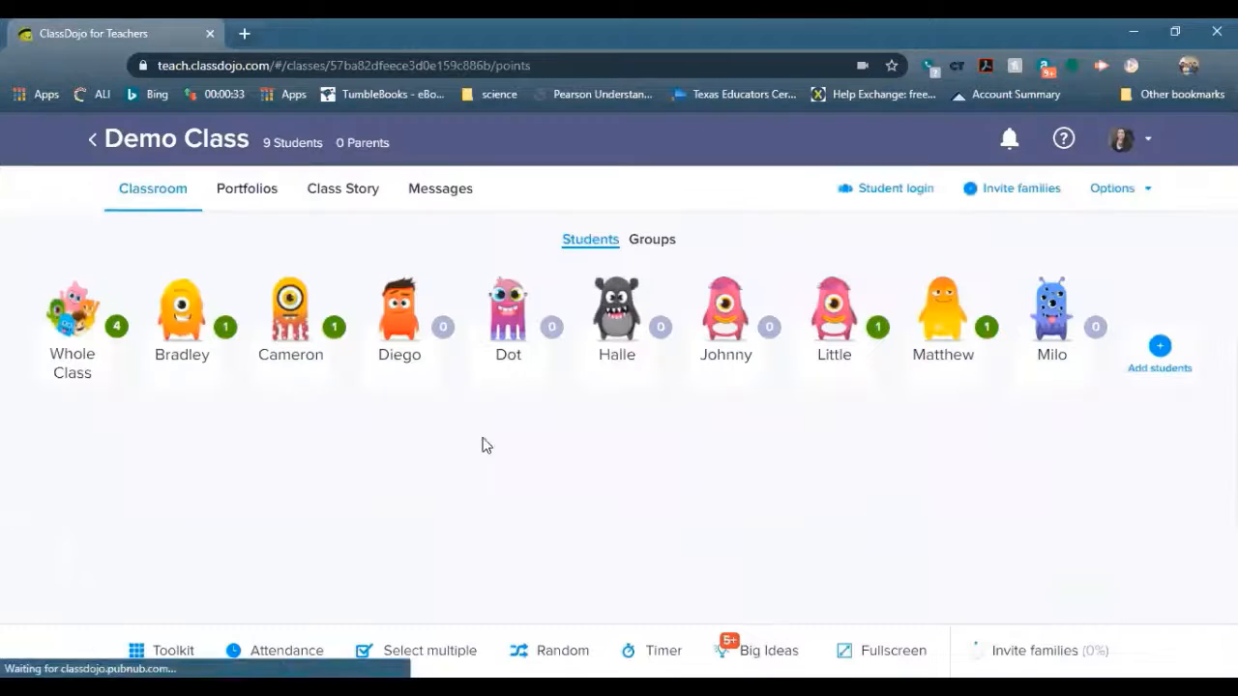
pyautogui.click(177, 640)
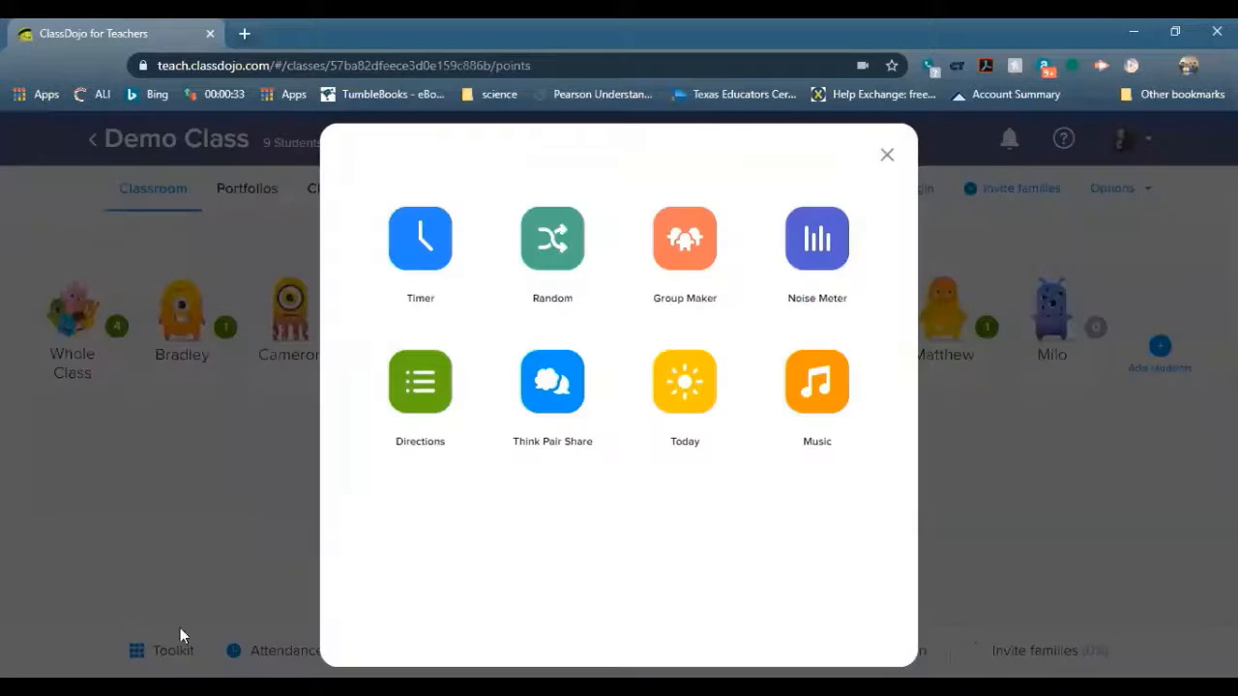
pyautogui.click(572, 418)
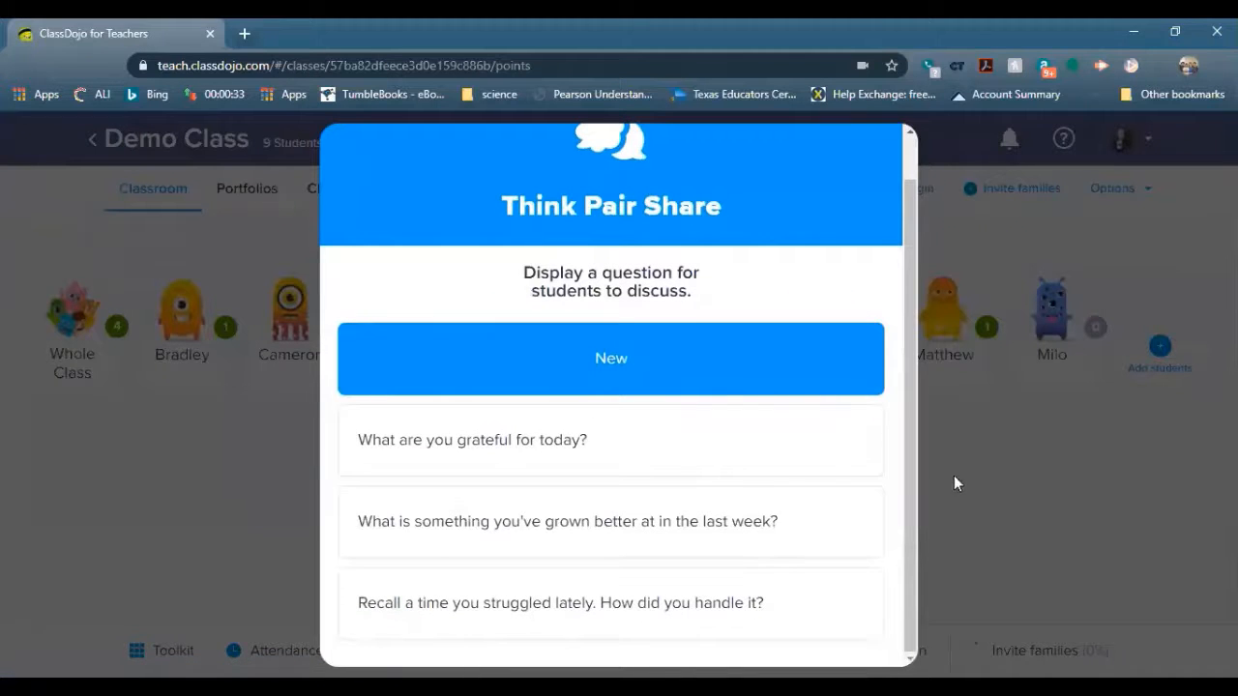
pyautogui.click(960, 550)
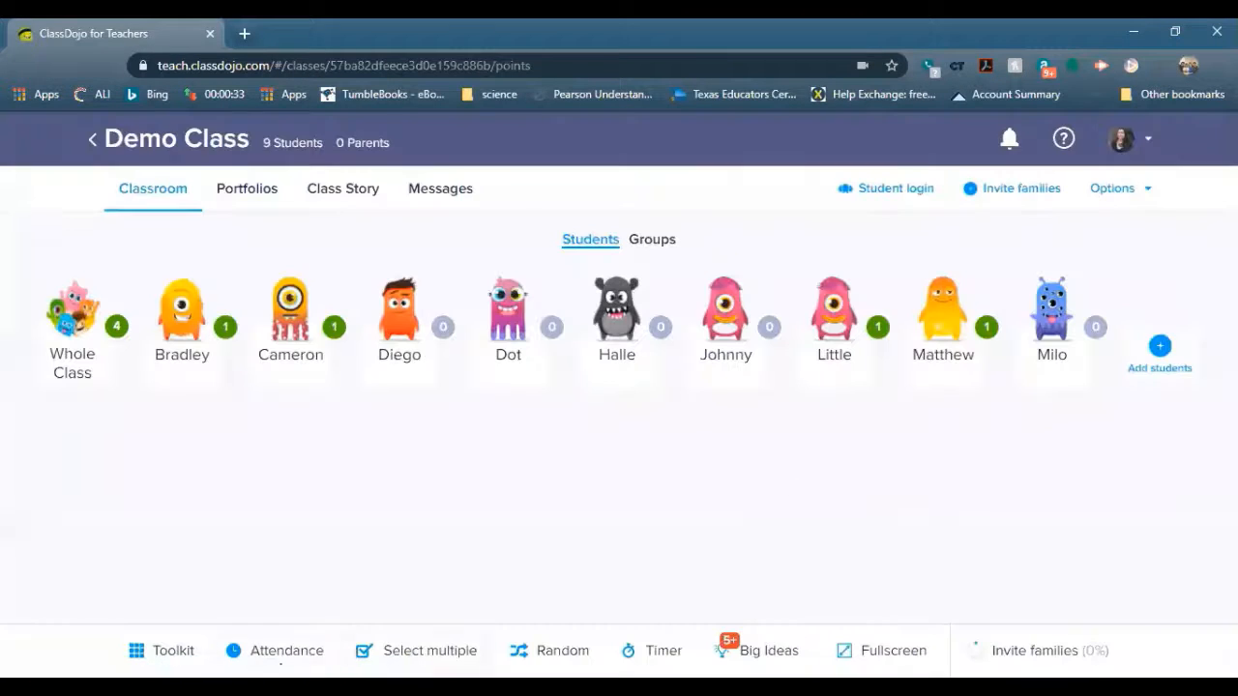
pyautogui.click(172, 646)
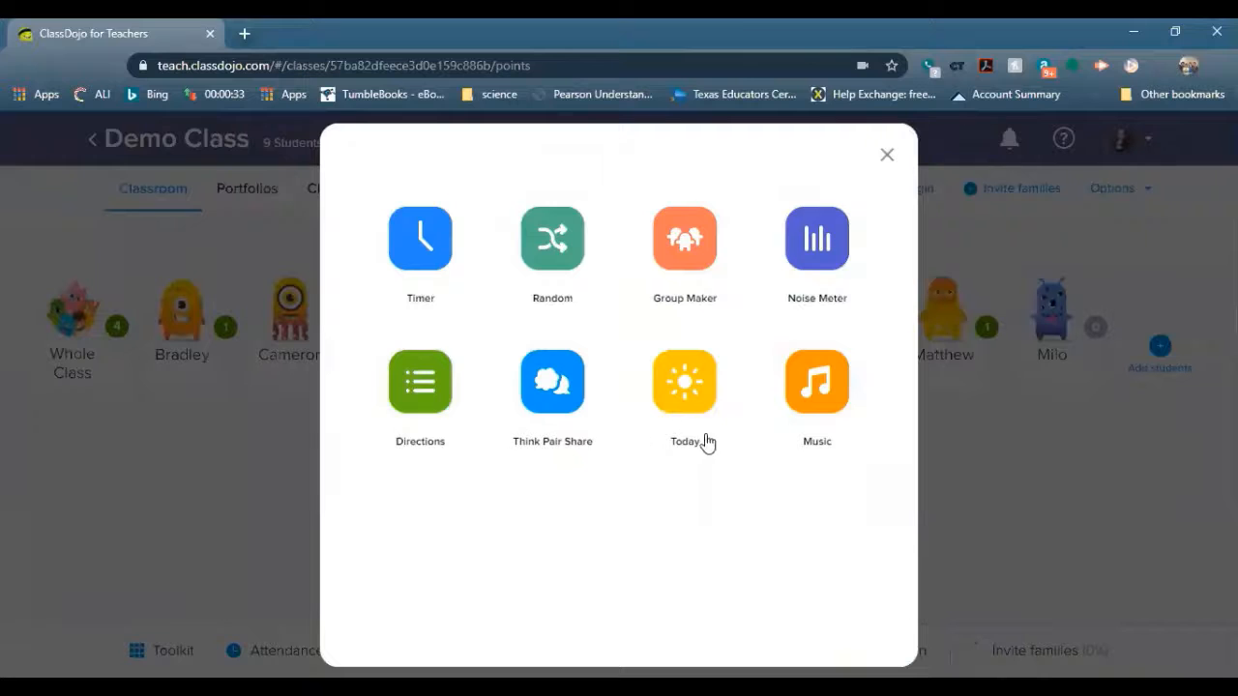
pyautogui.click(700, 394)
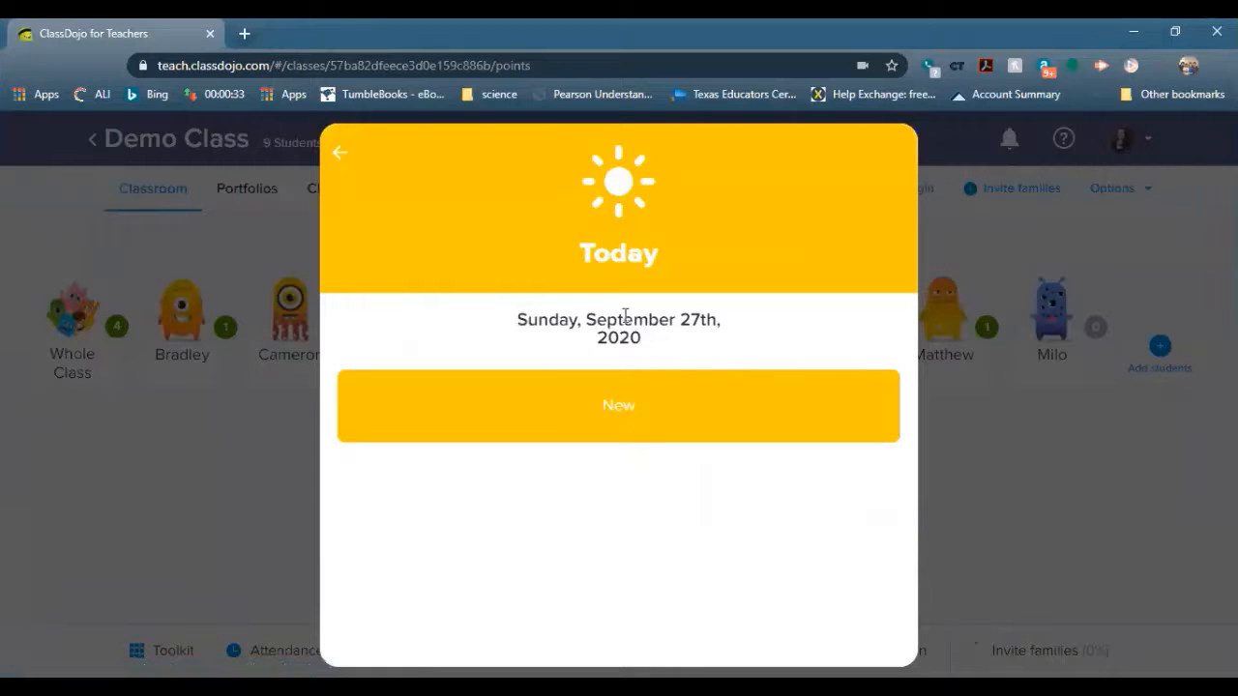
pyautogui.click(345, 157)
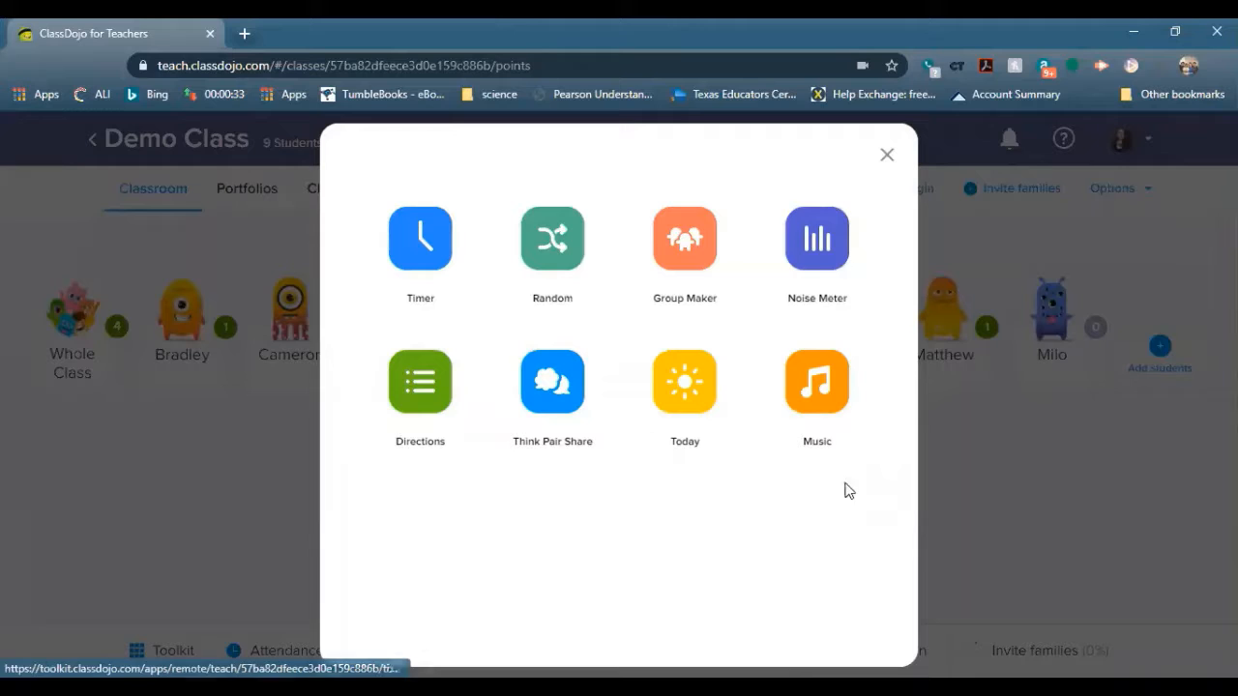
pyautogui.click(833, 399)
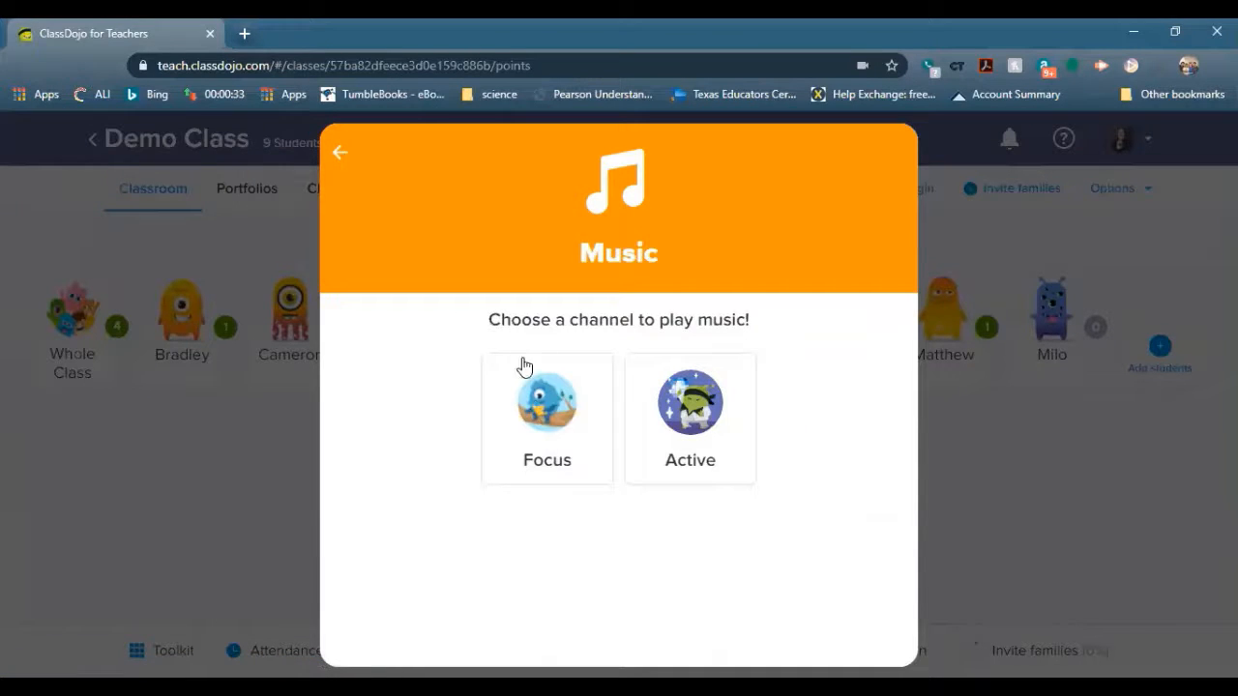
pyautogui.click(547, 438)
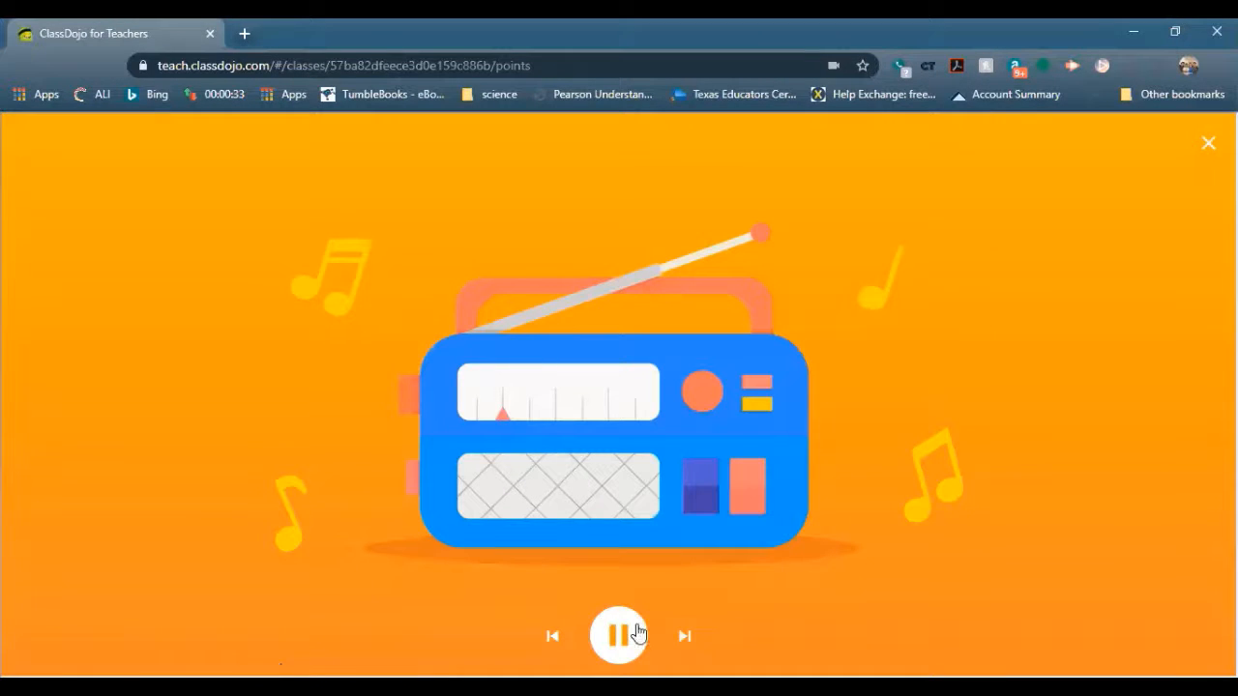
pyautogui.click(1208, 143)
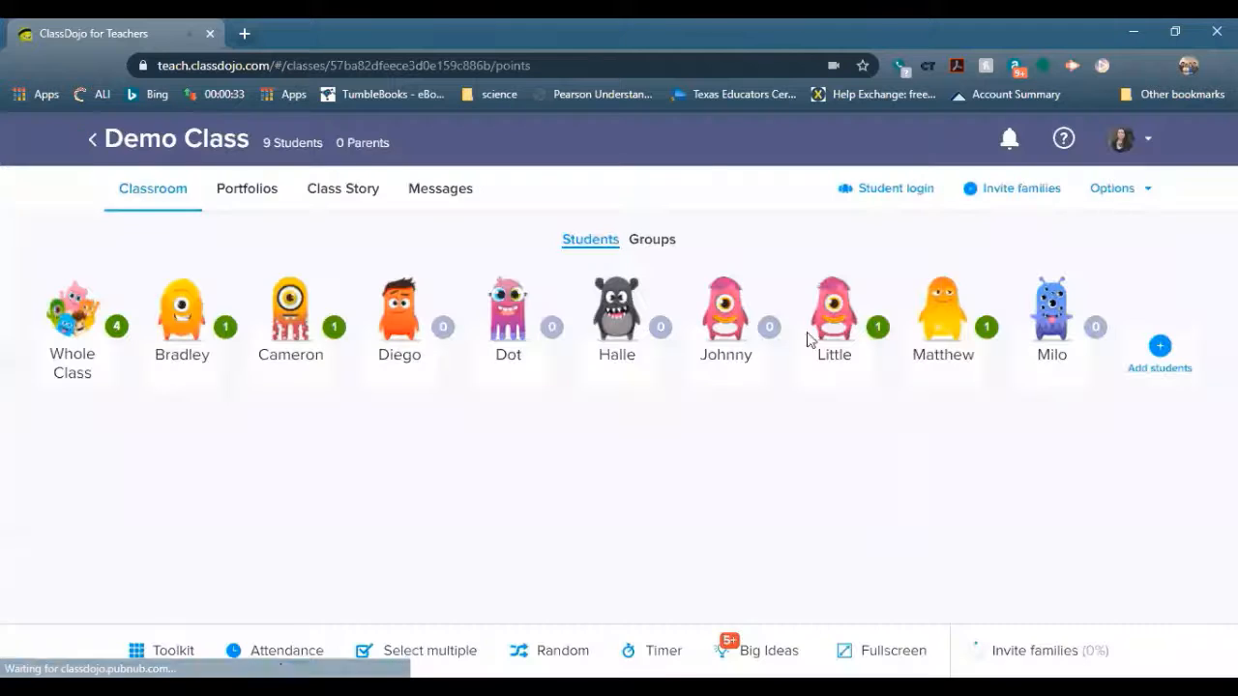
pyautogui.click(155, 645)
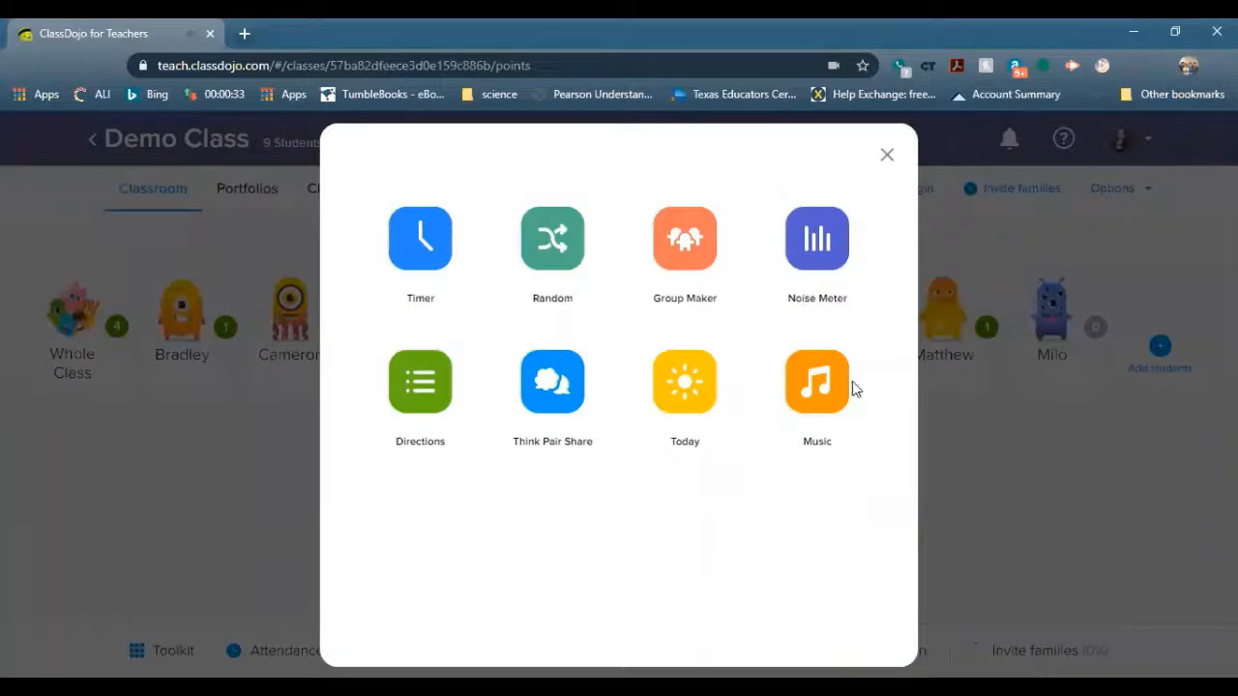
pyautogui.click(824, 383)
pyautogui.click(728, 424)
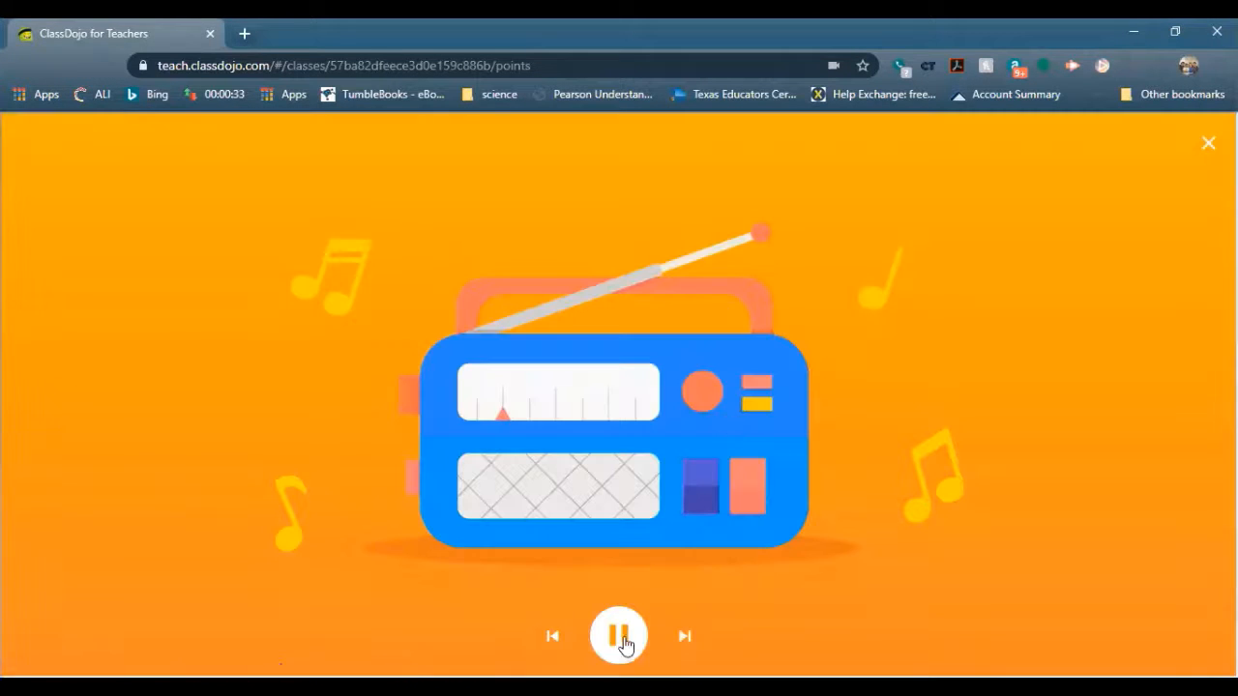
pyautogui.click(1208, 143)
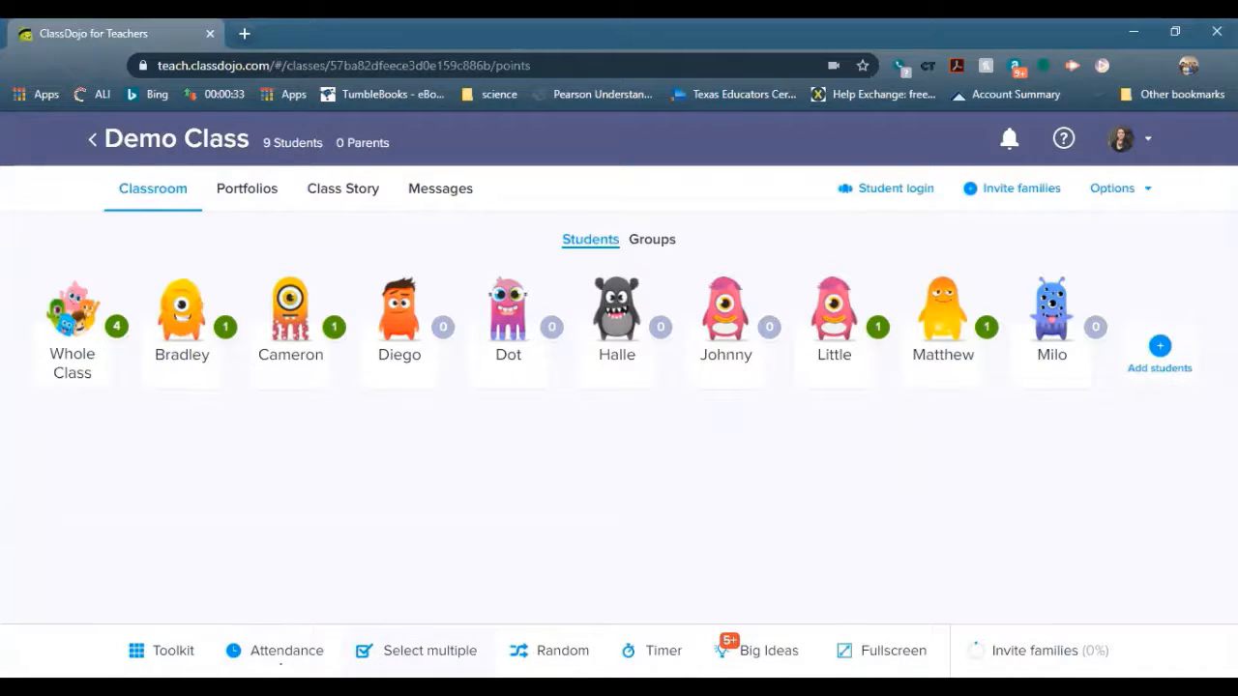
# Select Bradley and Cameron for group feedback, then close it without awarding points
pyautogui.click(409, 645)
pyautogui.click(176, 325)
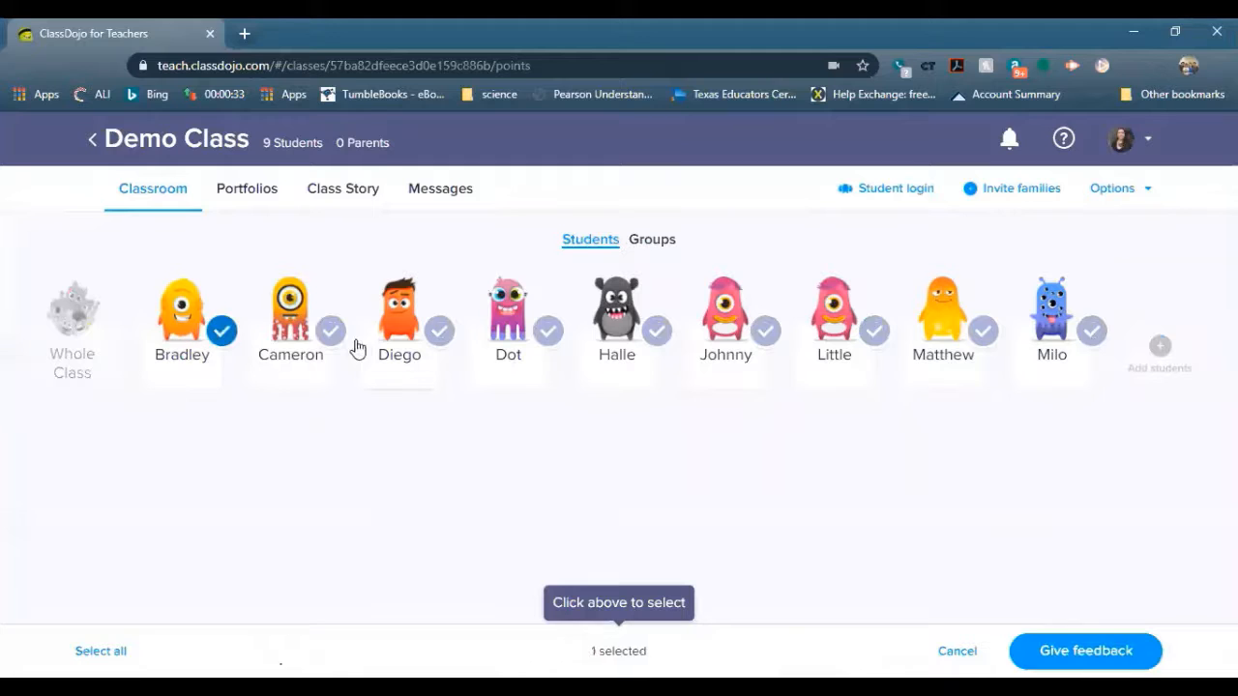
pyautogui.click(311, 343)
pyautogui.click(1085, 651)
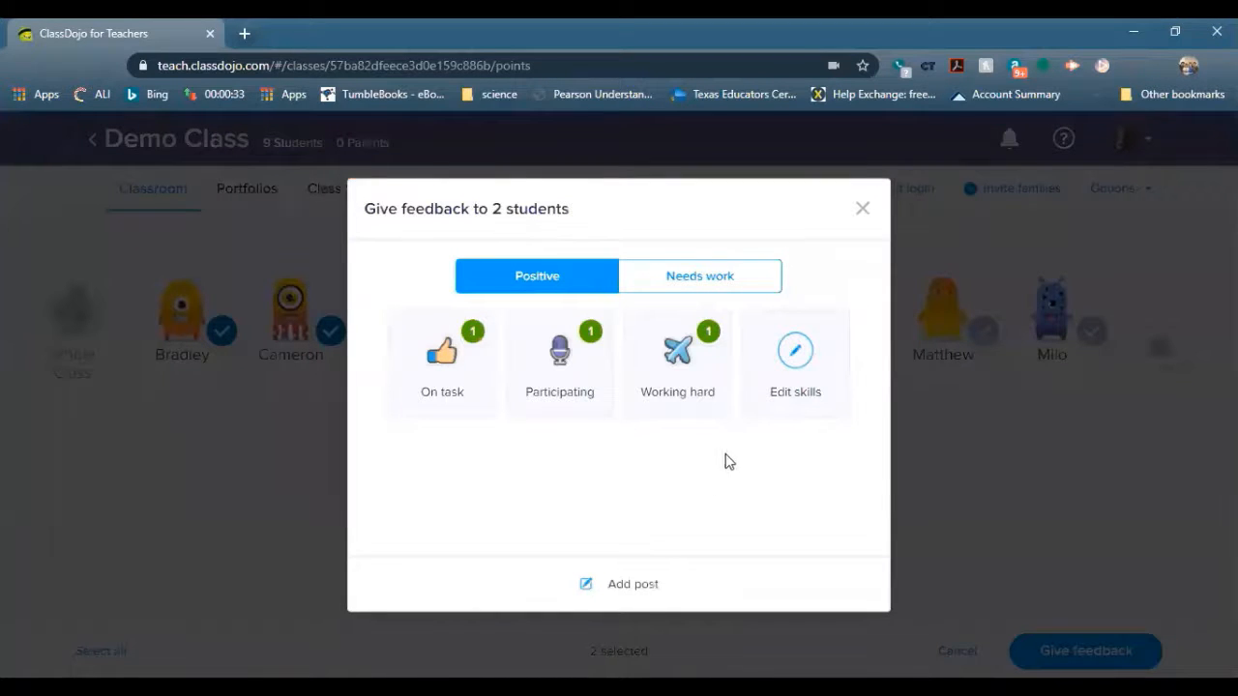
pyautogui.click(863, 210)
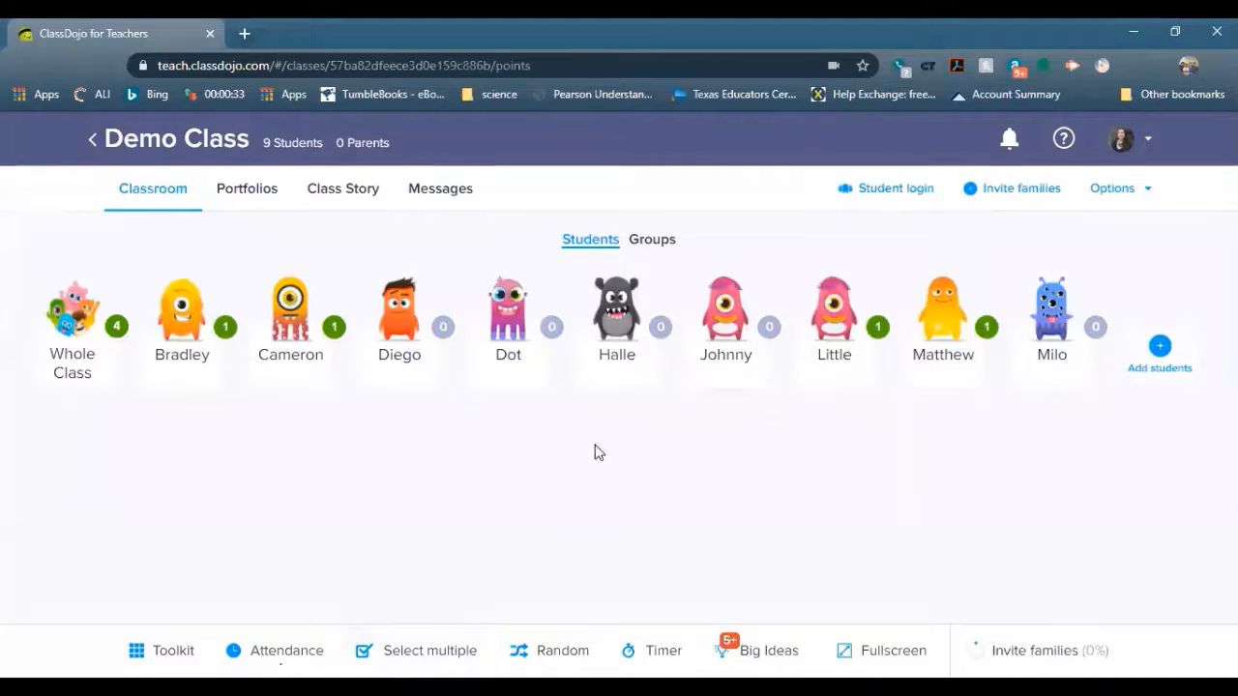
# Select Dot and Halle together and give them each an On task point
pyautogui.click(457, 640)
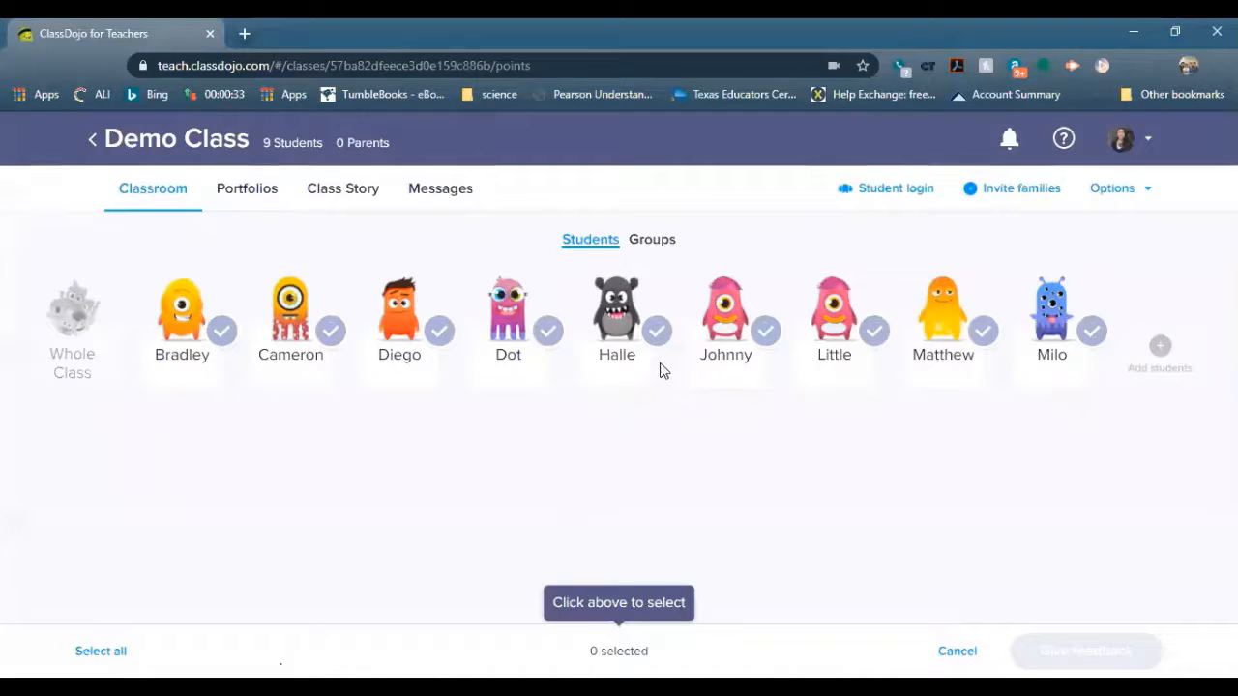
pyautogui.click(511, 324)
pyautogui.click(624, 314)
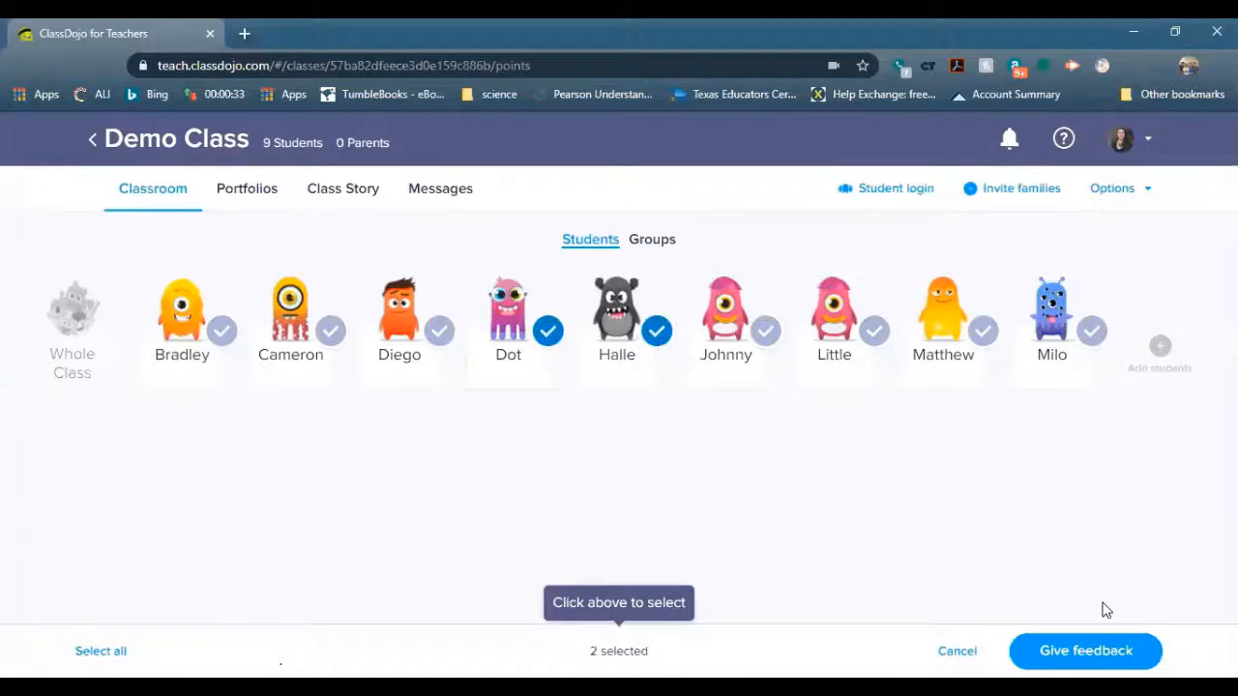
pyautogui.click(1080, 651)
pyautogui.click(459, 378)
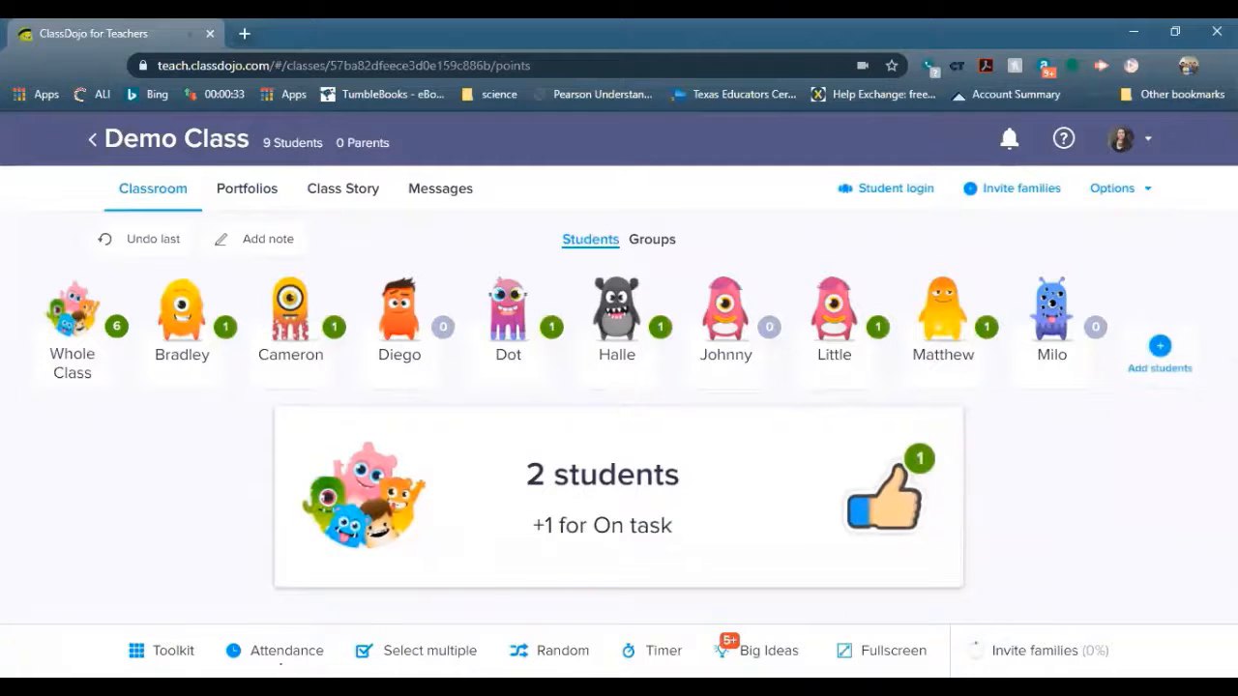
# Give Dot, Little and Milo one On task point each, bringing Whole Class to 11
pyautogui.click(518, 350)
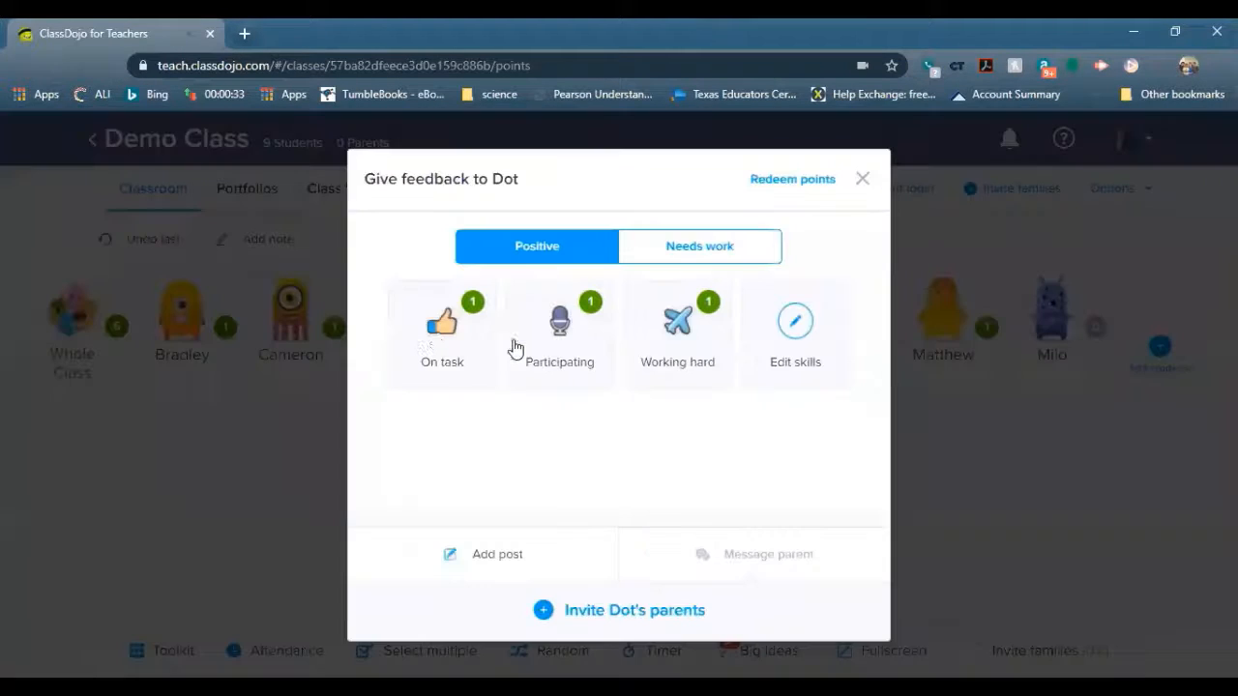
pyautogui.click(442, 334)
pyautogui.click(851, 314)
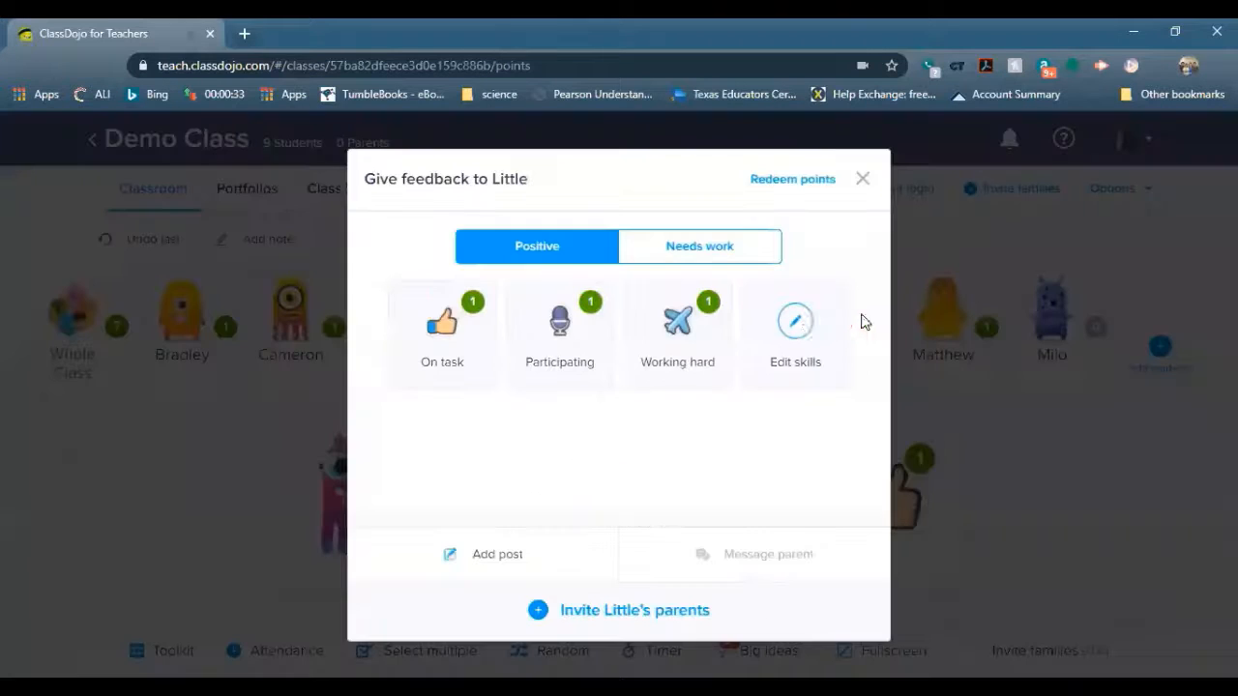
pyautogui.click(479, 326)
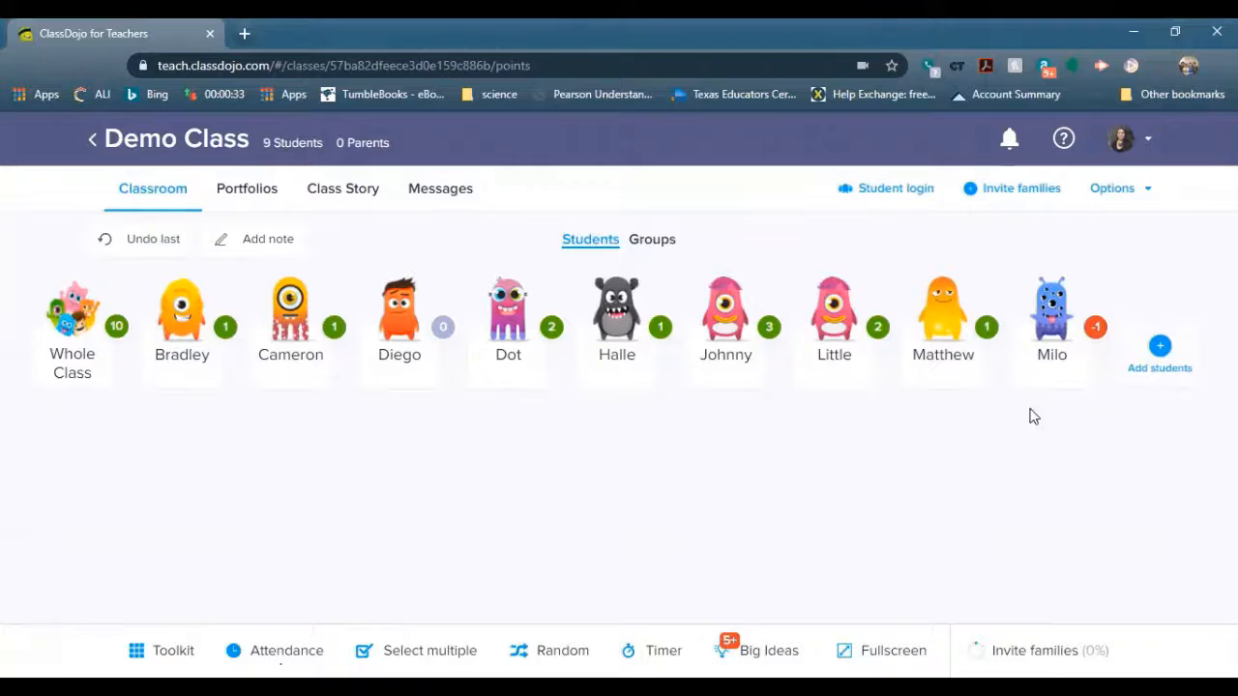
pyautogui.click(1051, 319)
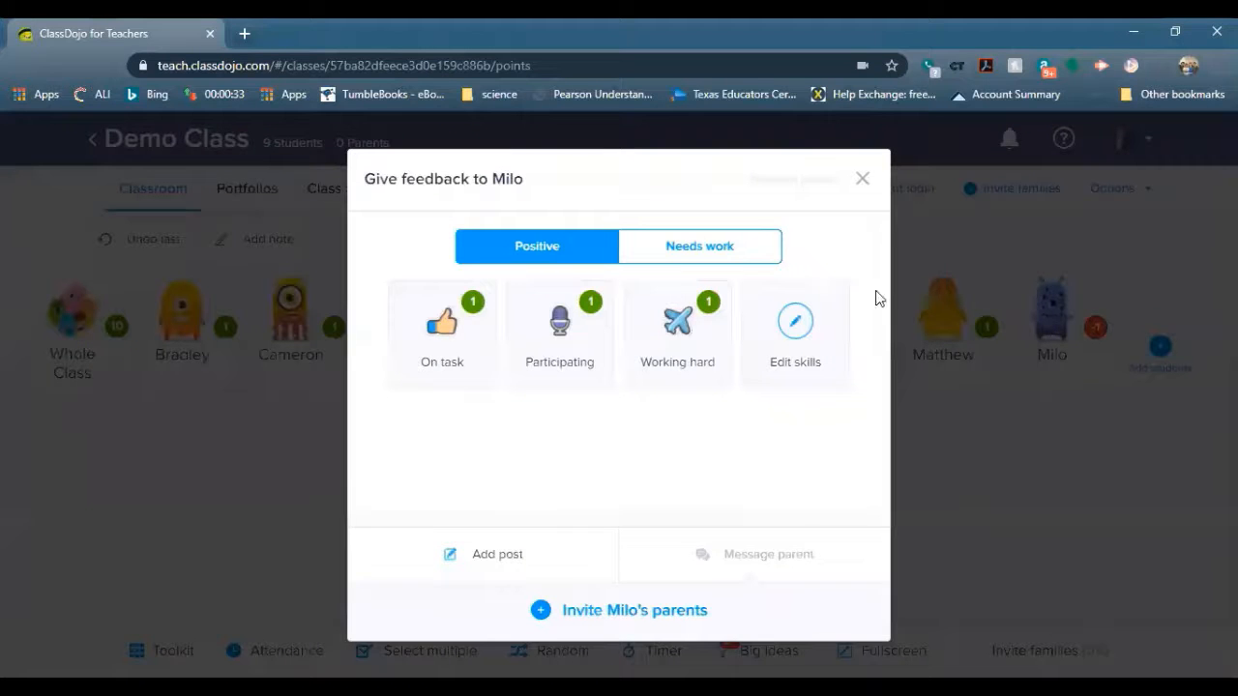
pyautogui.click(441, 350)
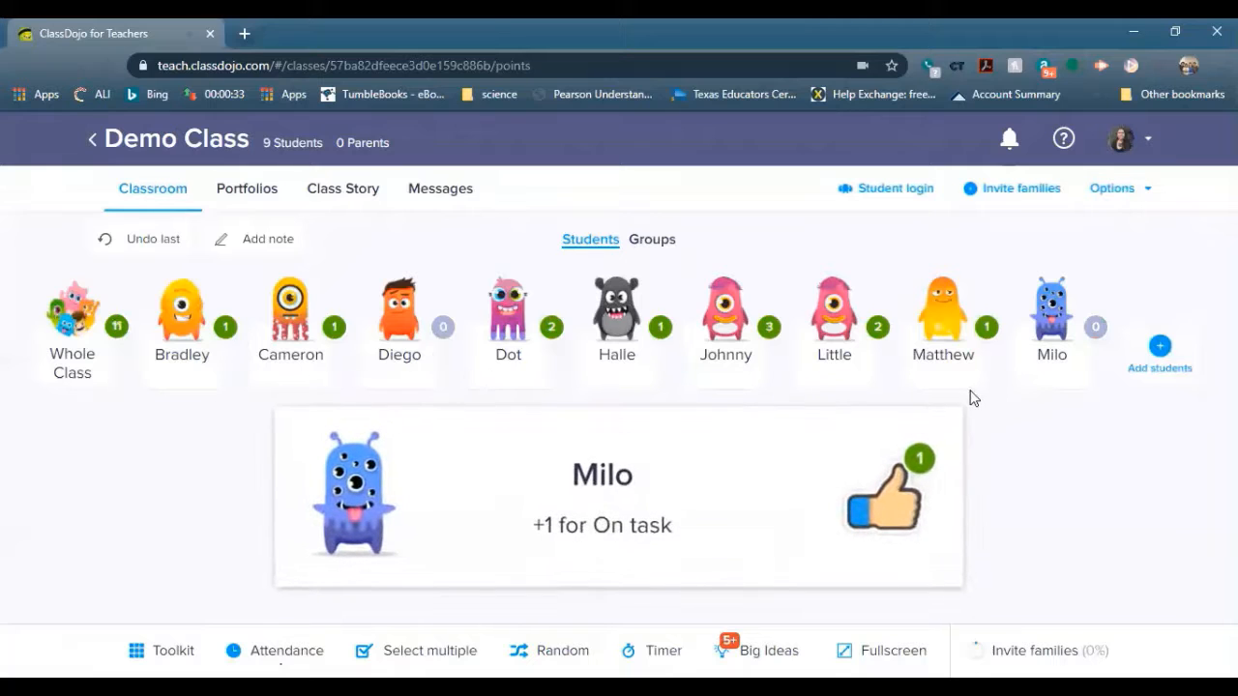
pyautogui.click(1029, 356)
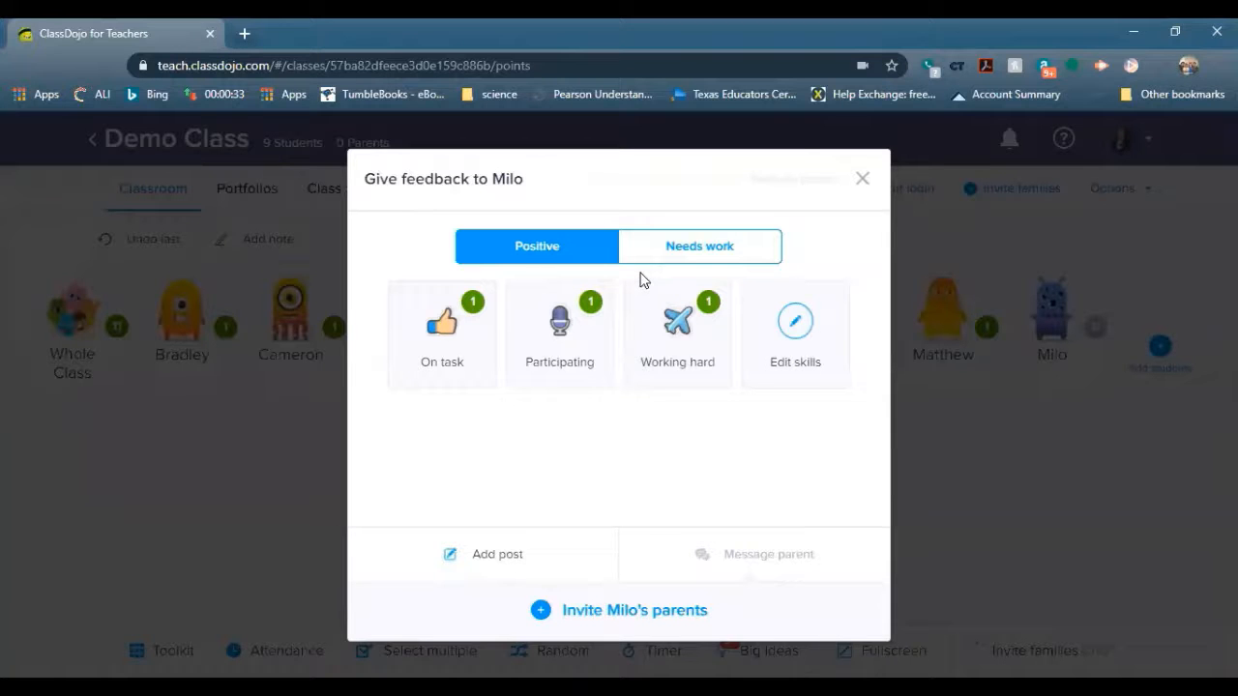
# Add the parent note 'Milo did much better today.' to Milo's On task feedback
pyautogui.click(856, 188)
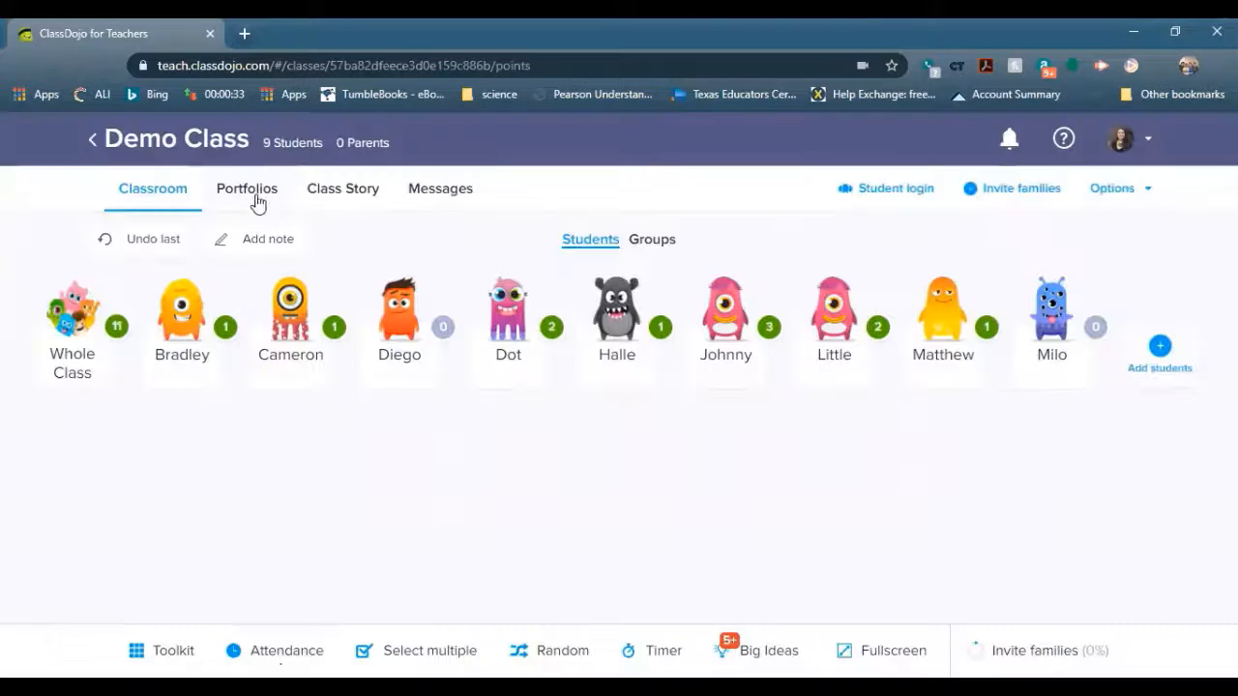
pyautogui.click(257, 242)
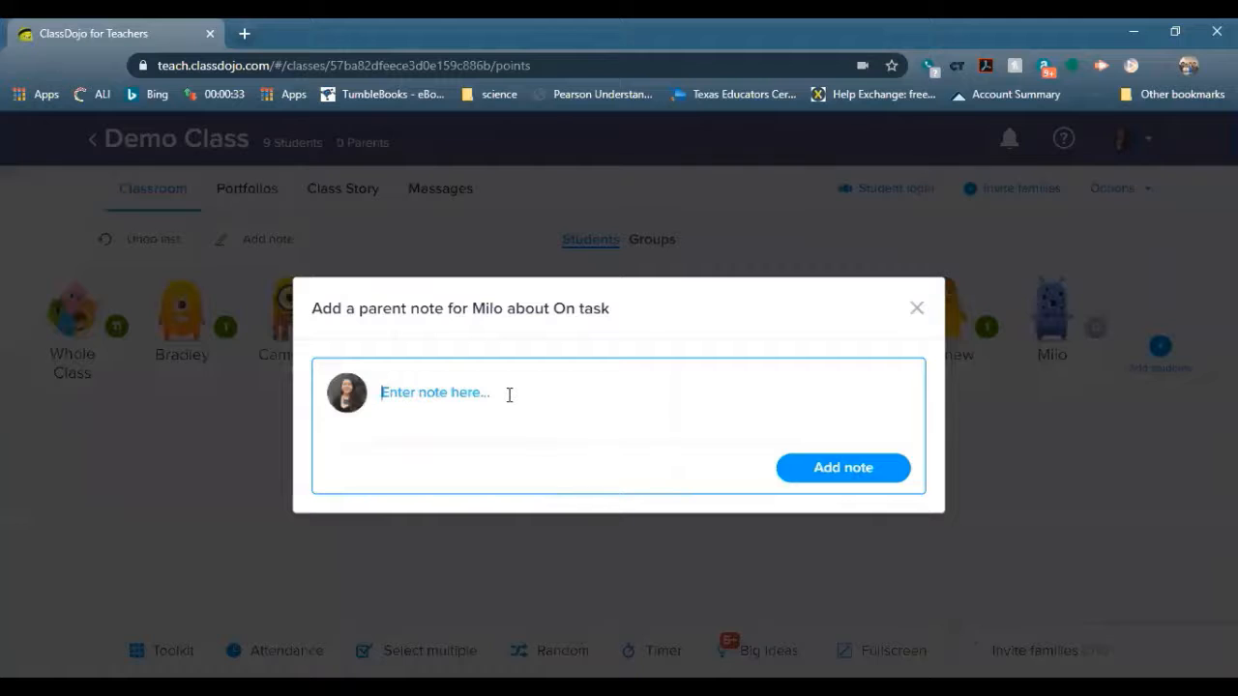
pyautogui.write('Milo did much better today.')
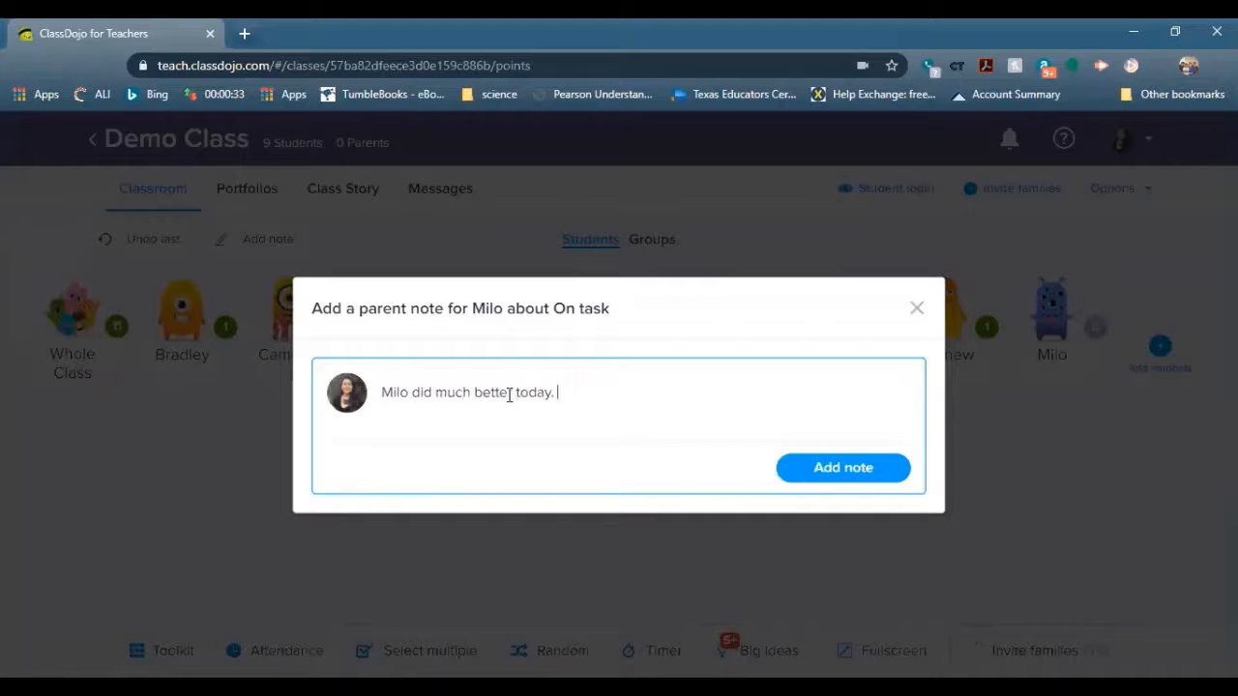
pyautogui.click(842, 467)
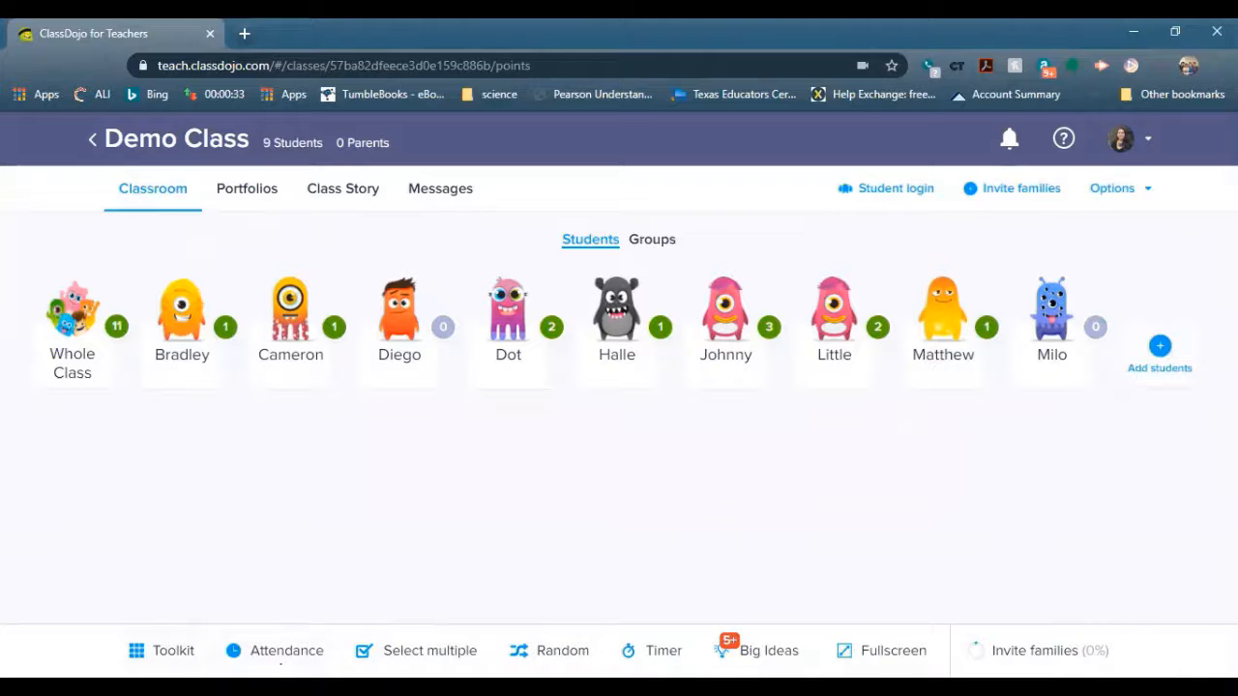
# Import the BB8s class's needs-work skills, like Not following directions and Whining, into Demo Class
pyautogui.click(601, 352)
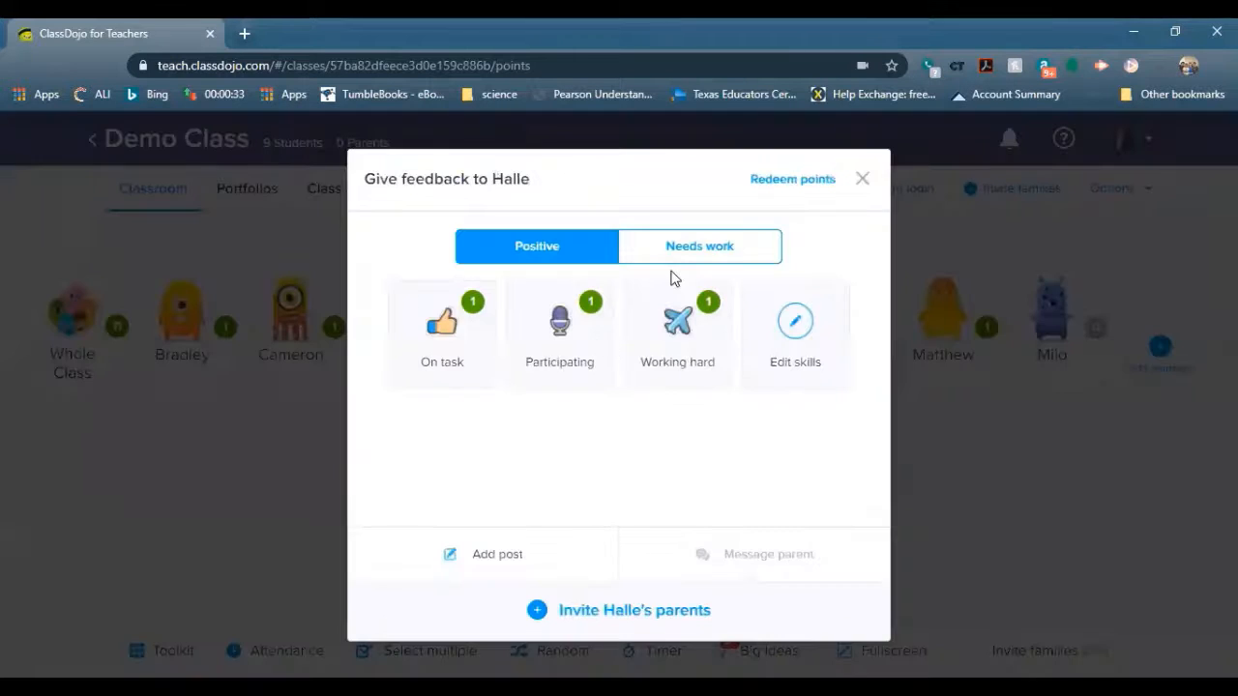
pyautogui.click(674, 251)
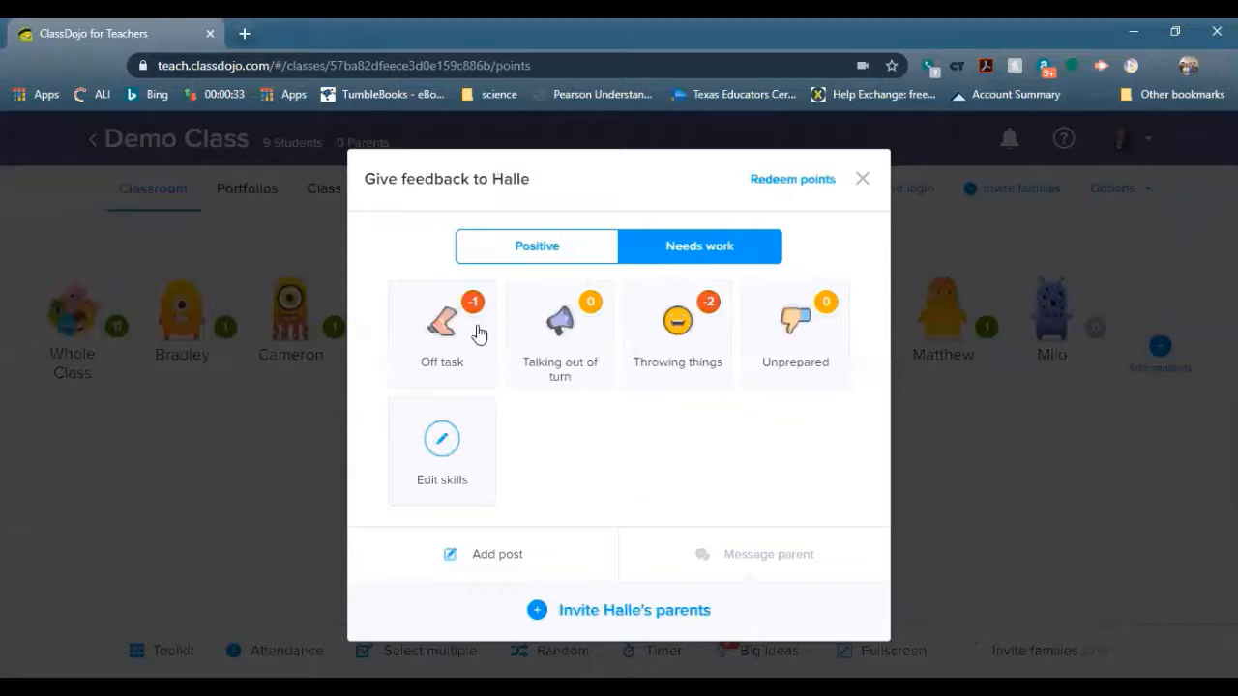
pyautogui.click(445, 461)
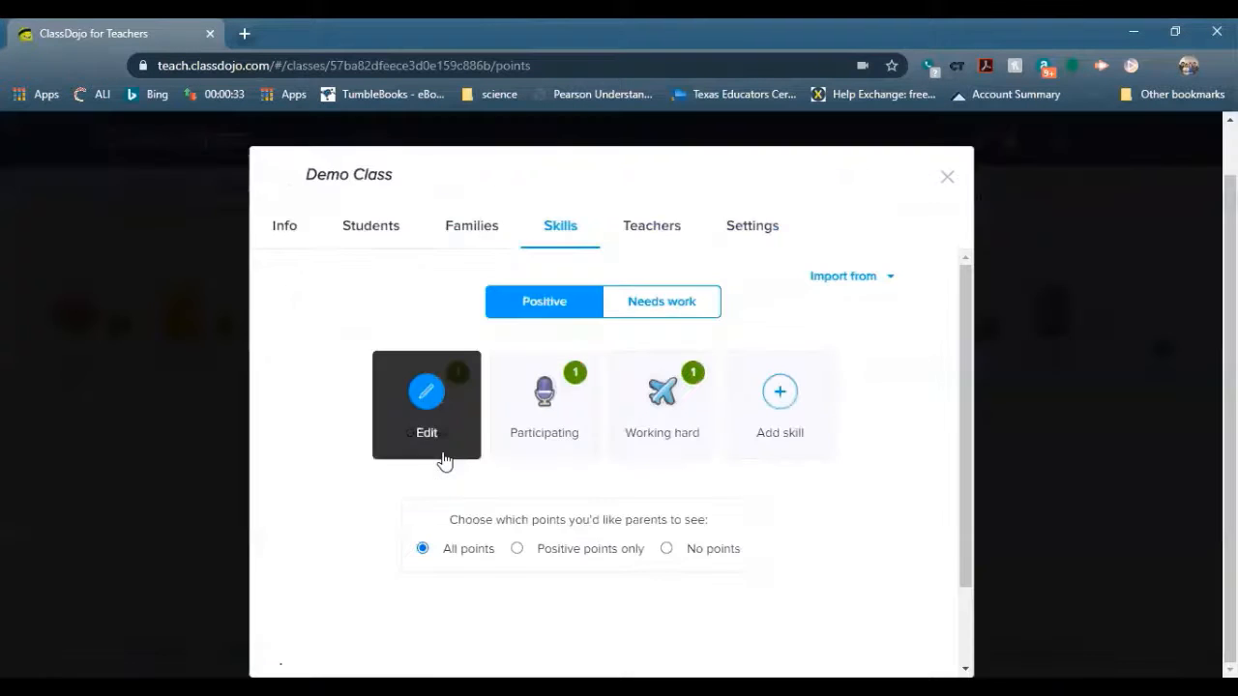
pyautogui.click(639, 324)
pyautogui.scroll(-2, 841, 445)
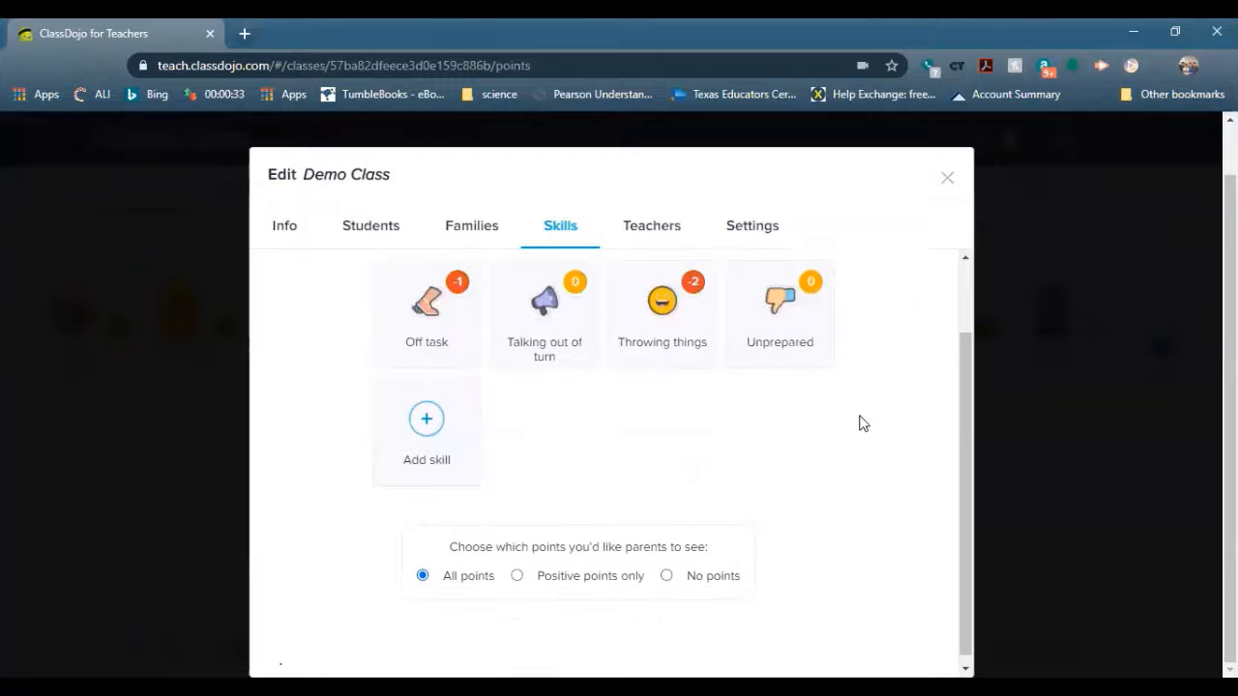
pyautogui.scroll(2, 870, 368)
pyautogui.click(851, 276)
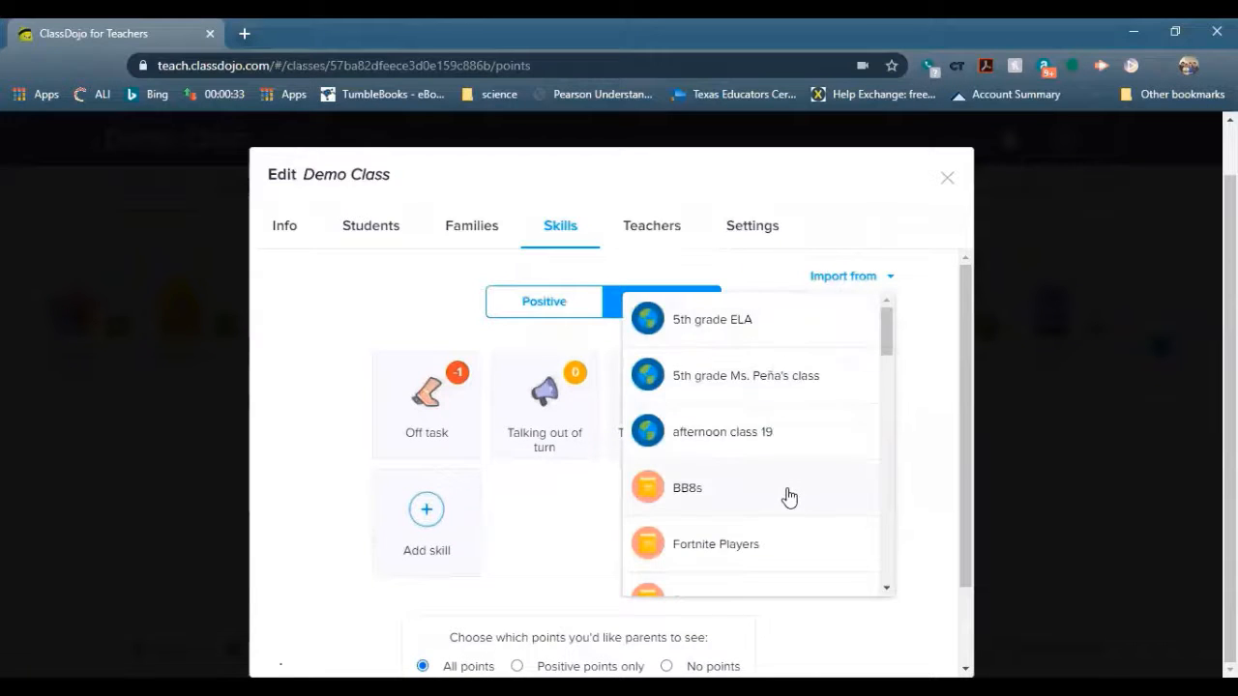
pyautogui.scroll(-6, 789, 497)
pyautogui.scroll(-5, 796, 499)
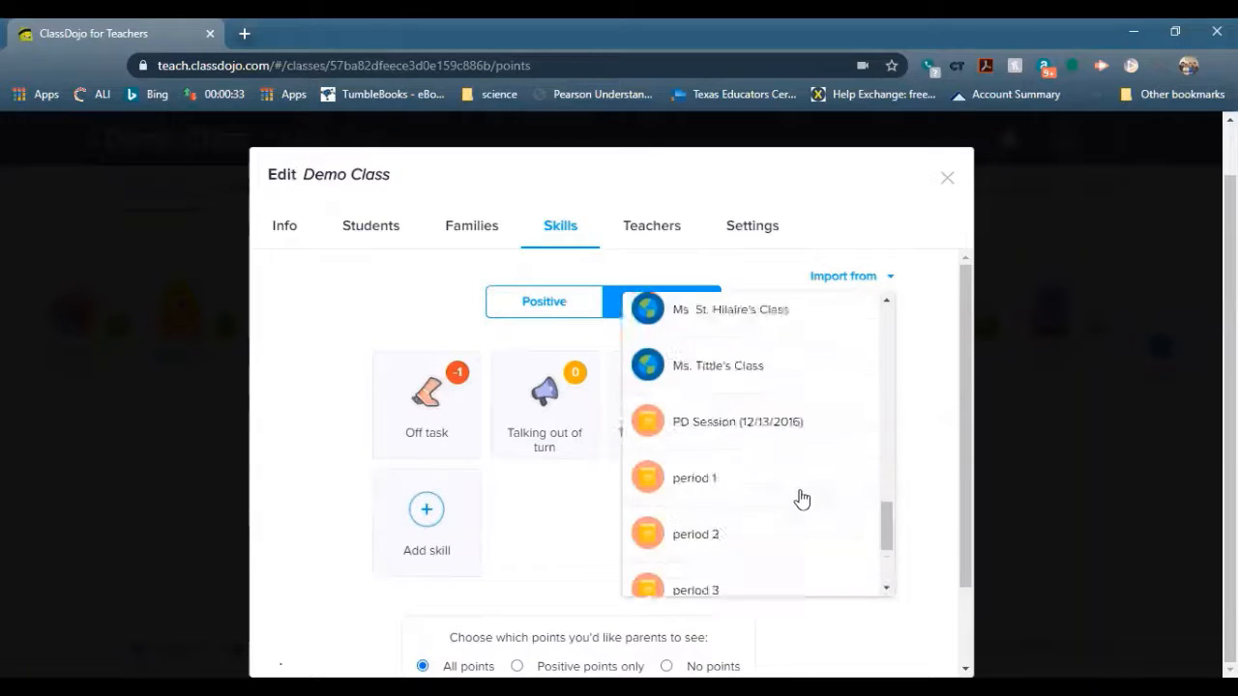
pyautogui.scroll(10, 810, 497)
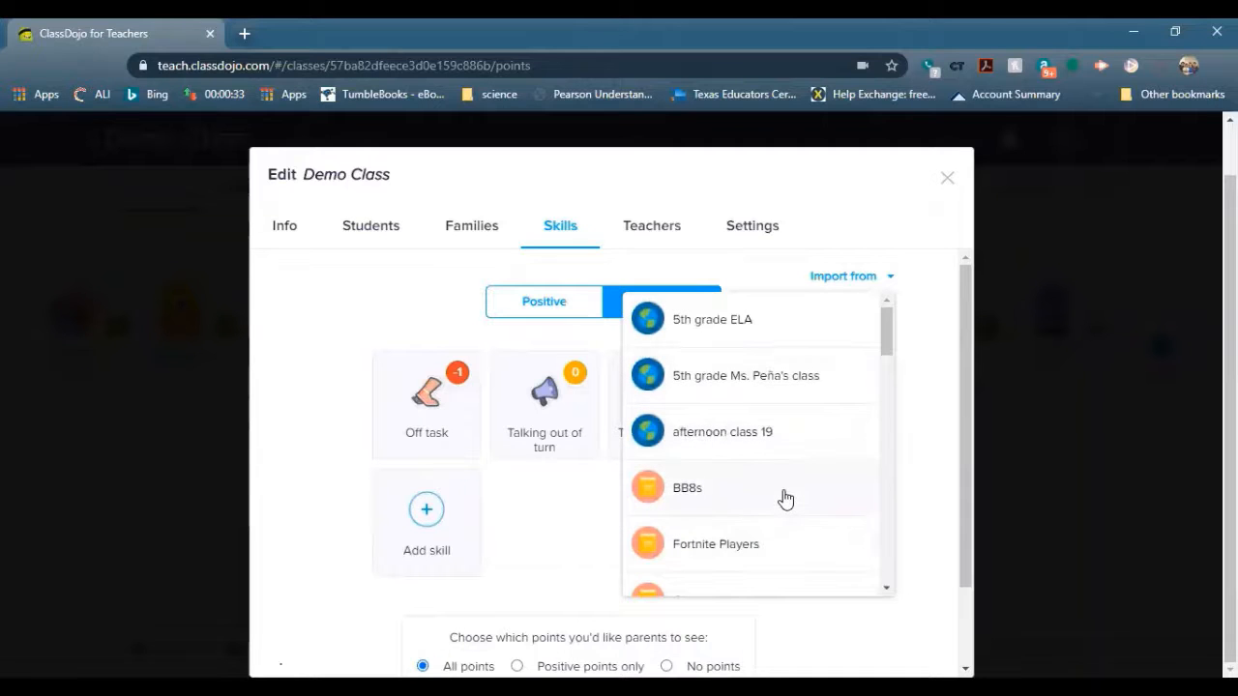
pyautogui.click(785, 497)
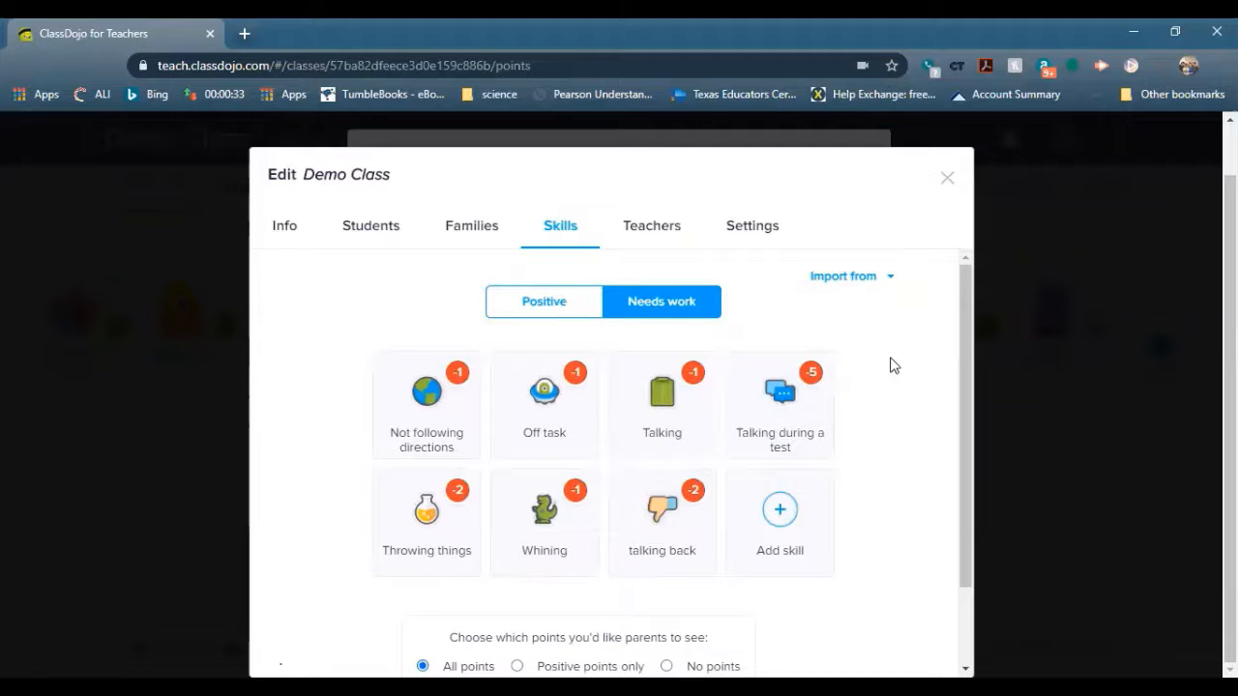
pyautogui.click(952, 180)
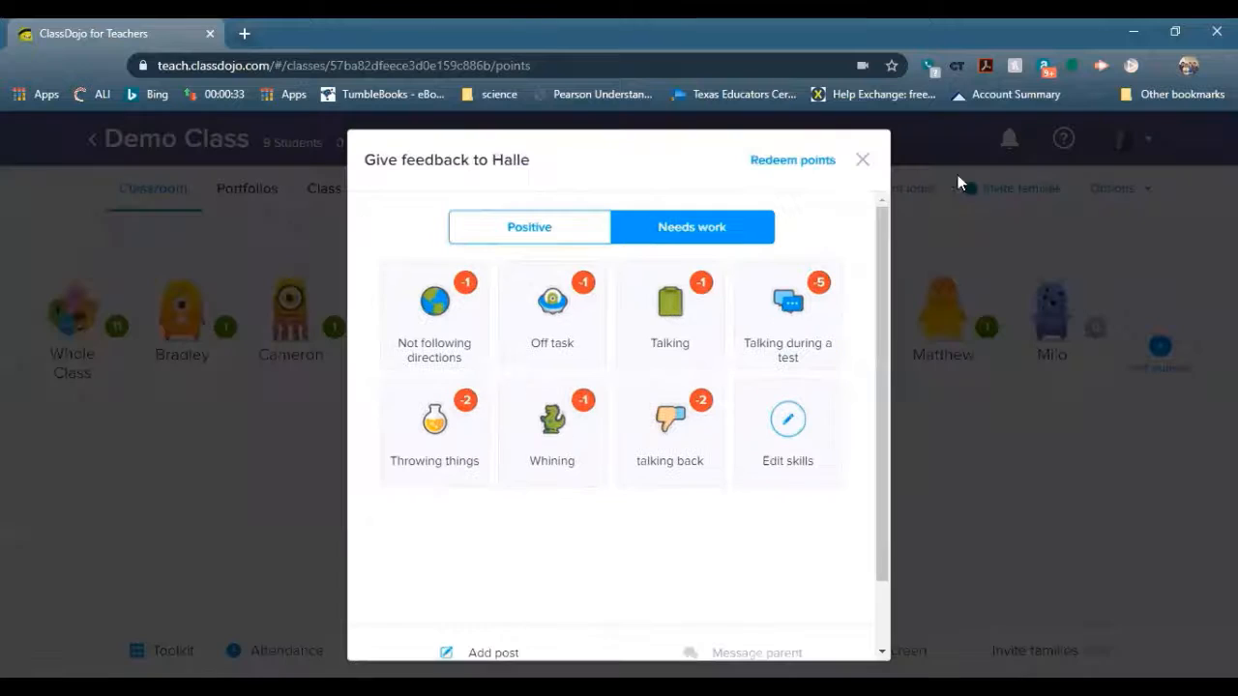
pyautogui.click(862, 161)
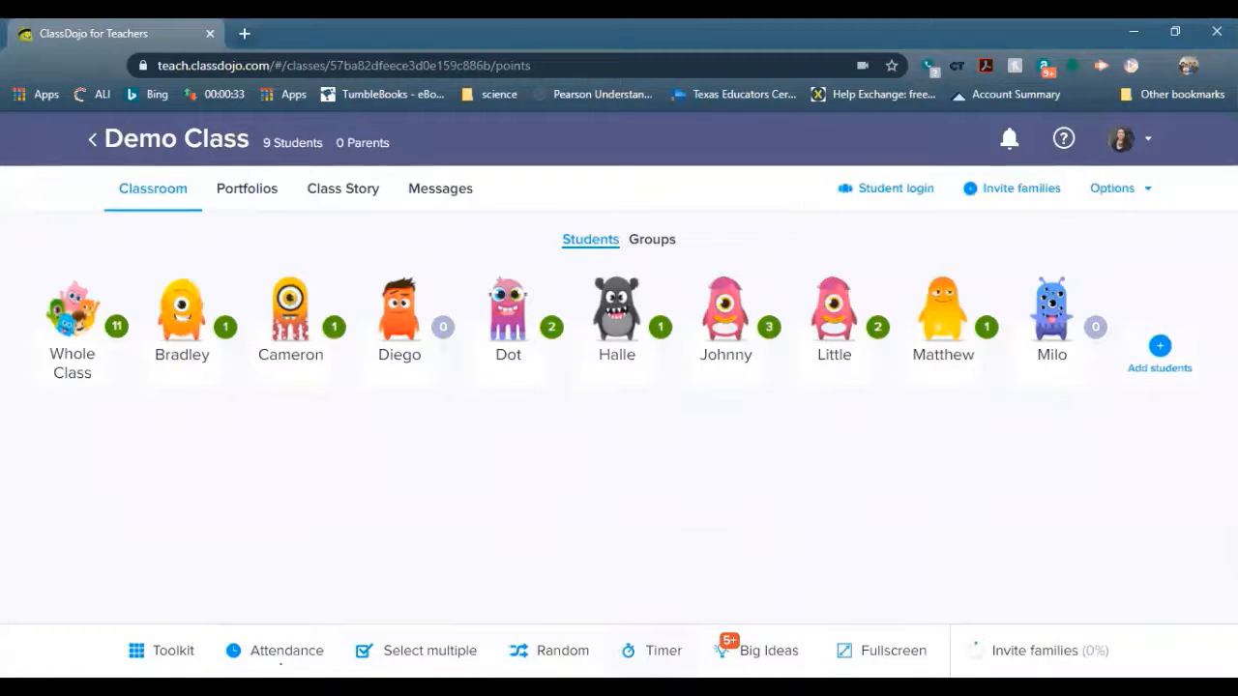
pyautogui.click(668, 648)
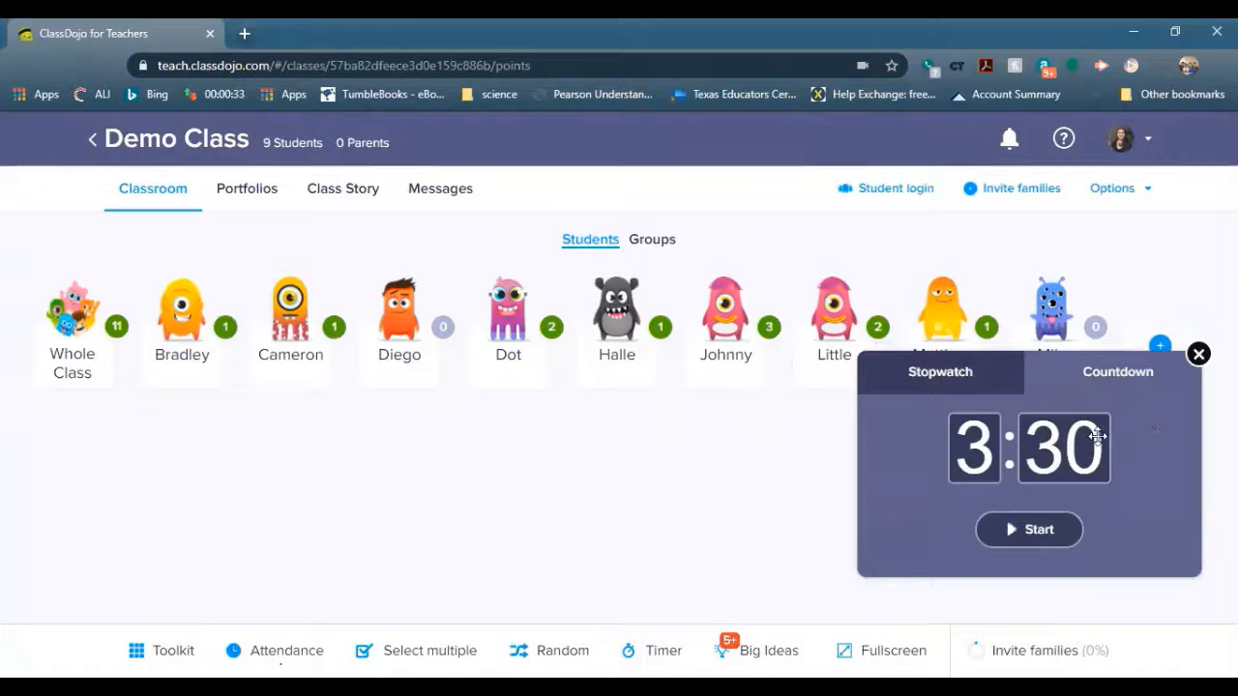
pyautogui.click(166, 651)
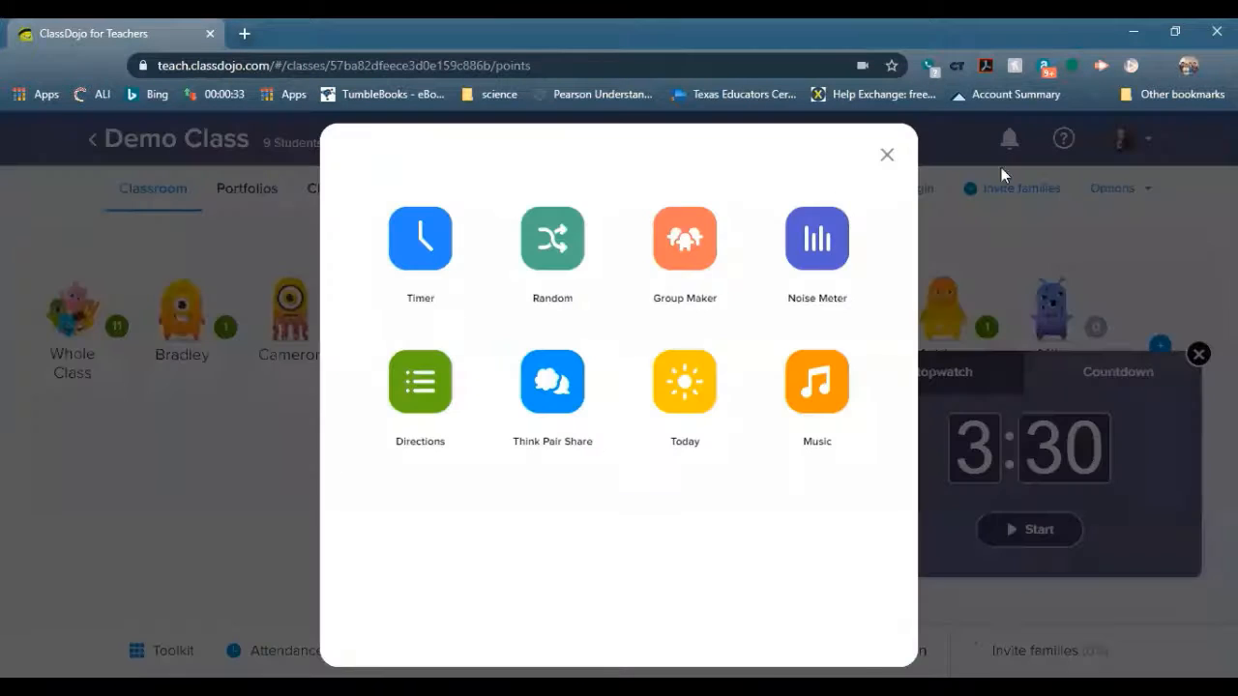
pyautogui.click(886, 156)
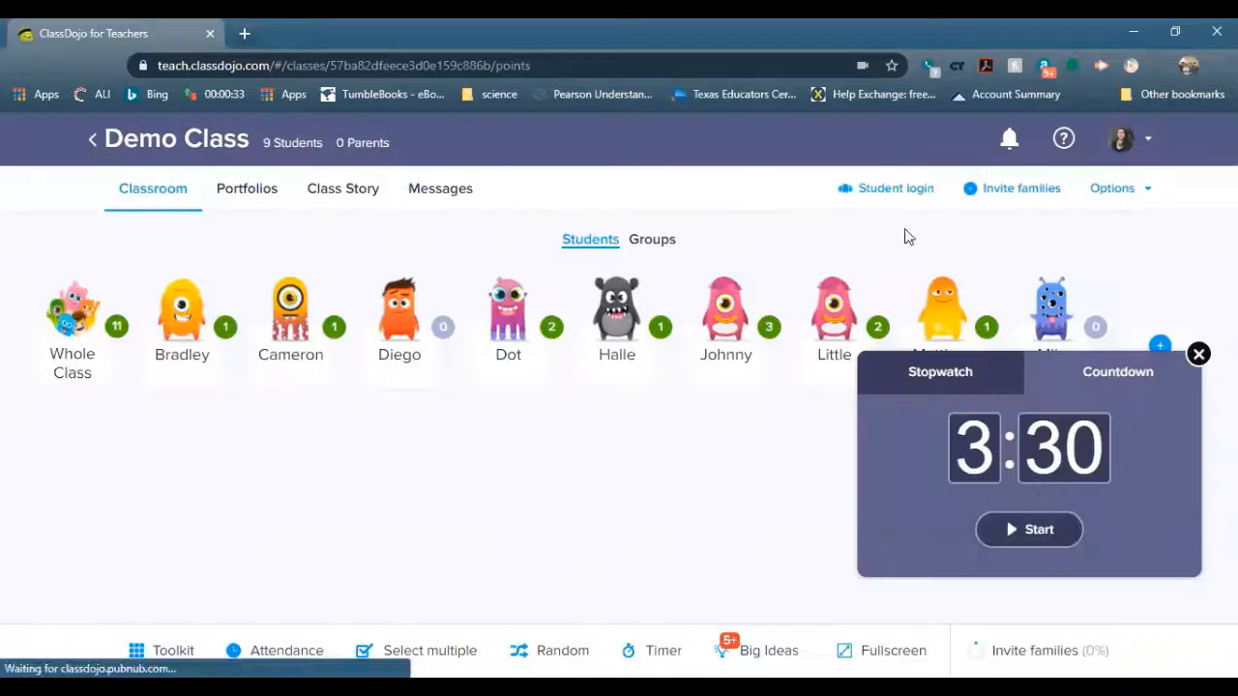
pyautogui.click(962, 377)
pyautogui.click(1066, 386)
pyautogui.click(979, 464)
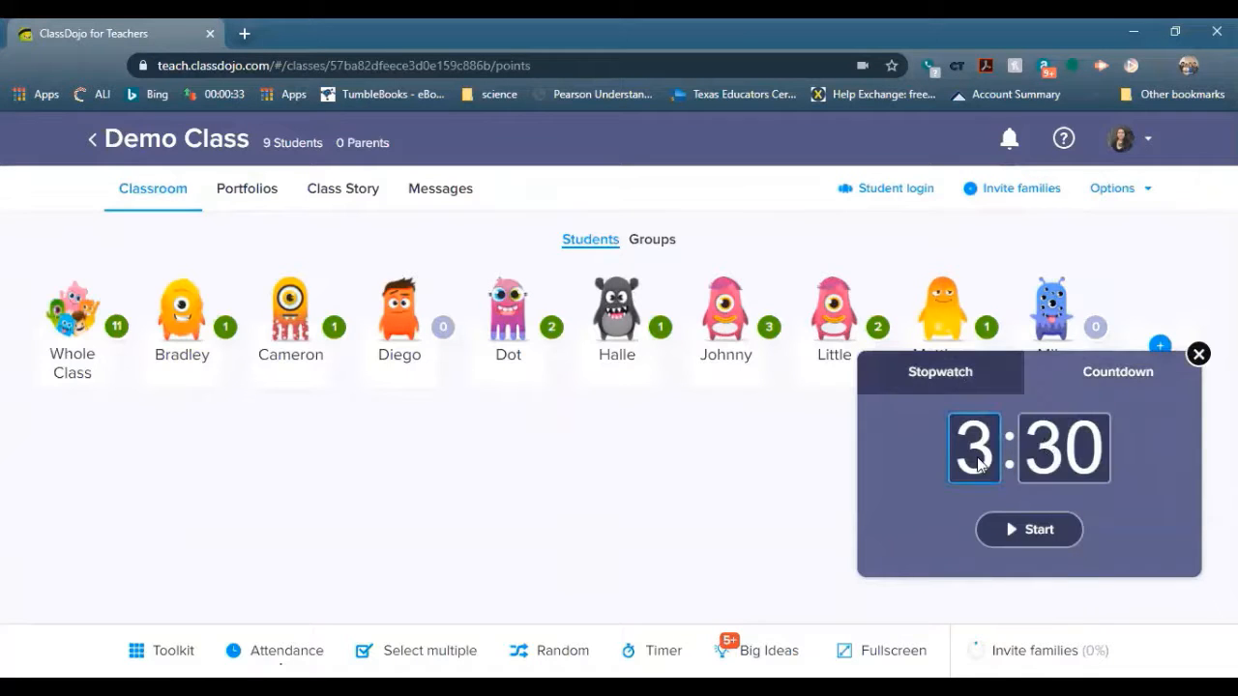
pyautogui.click(1201, 360)
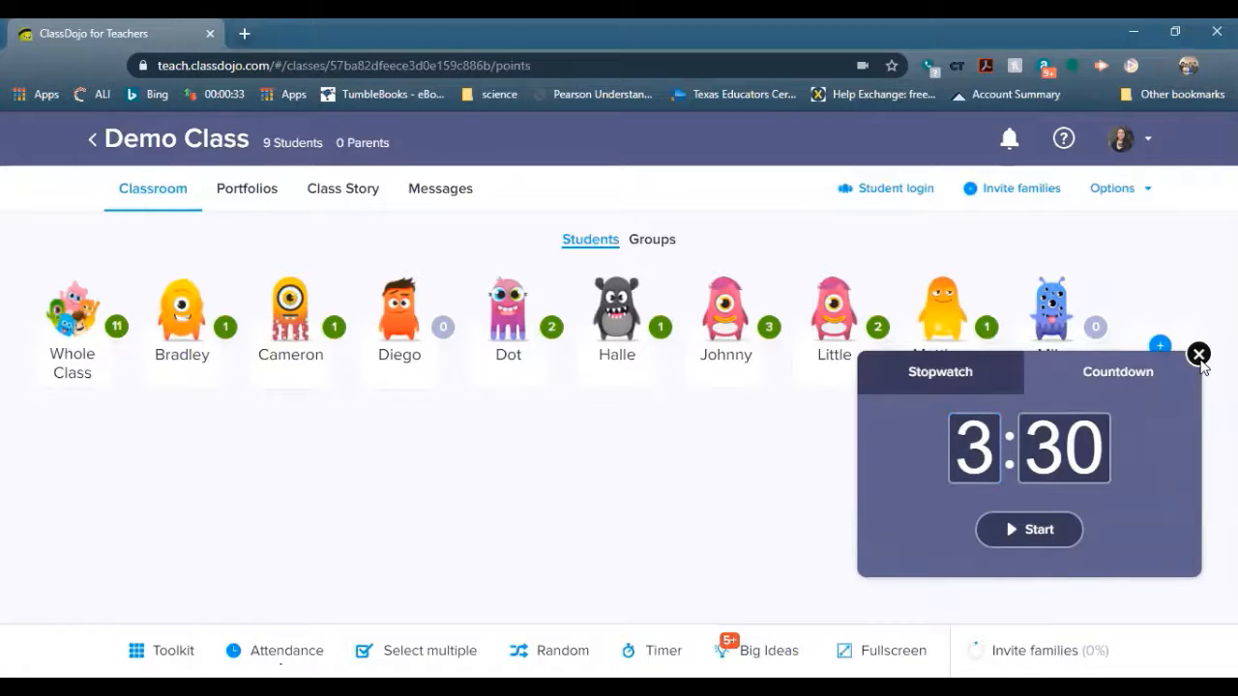
pyautogui.click(164, 650)
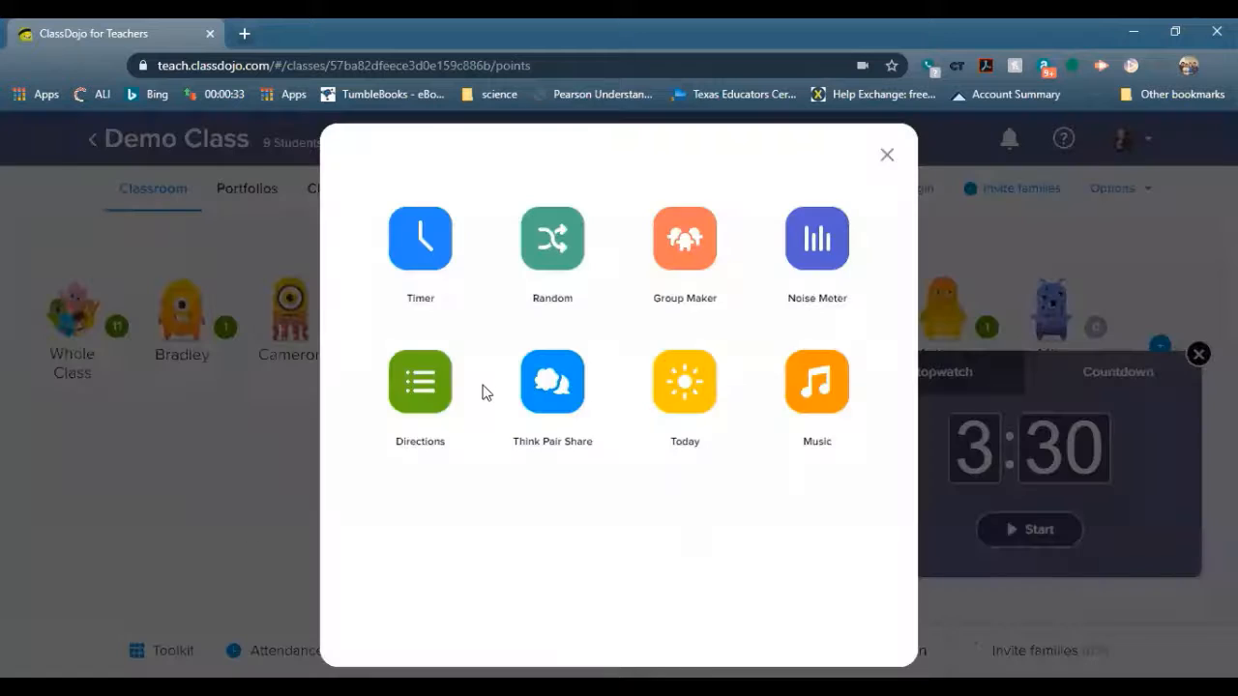
pyautogui.click(420, 275)
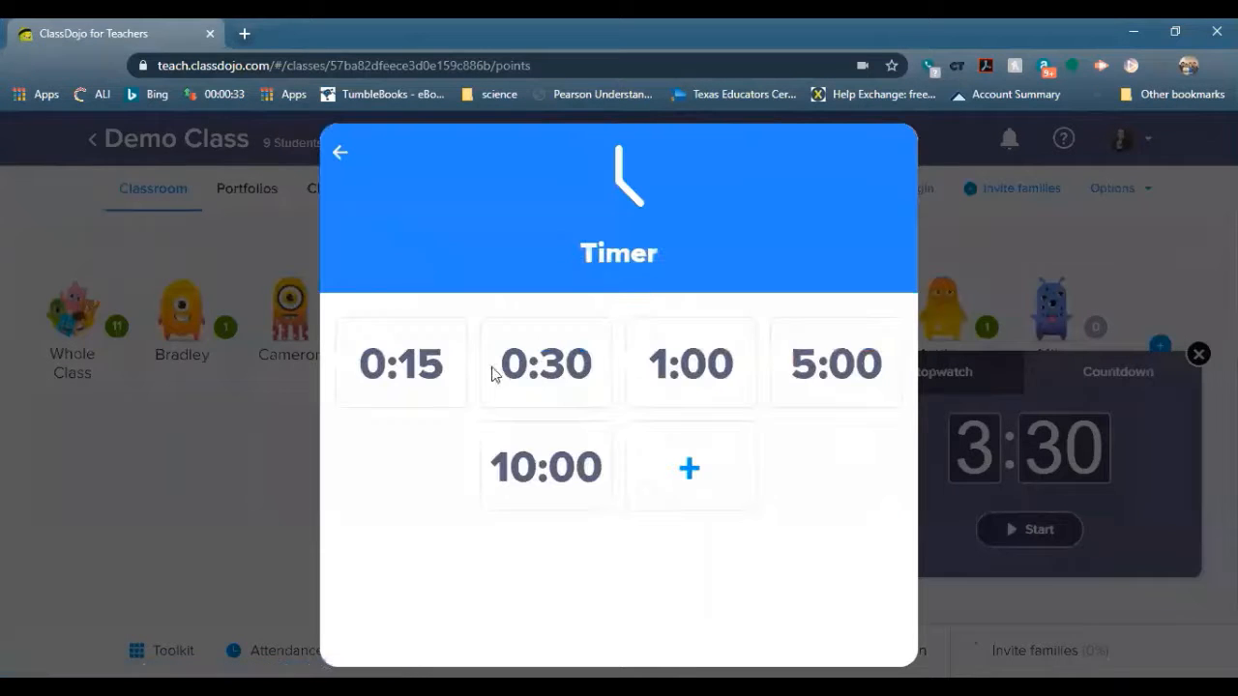
pyautogui.click(692, 466)
pyautogui.click(539, 377)
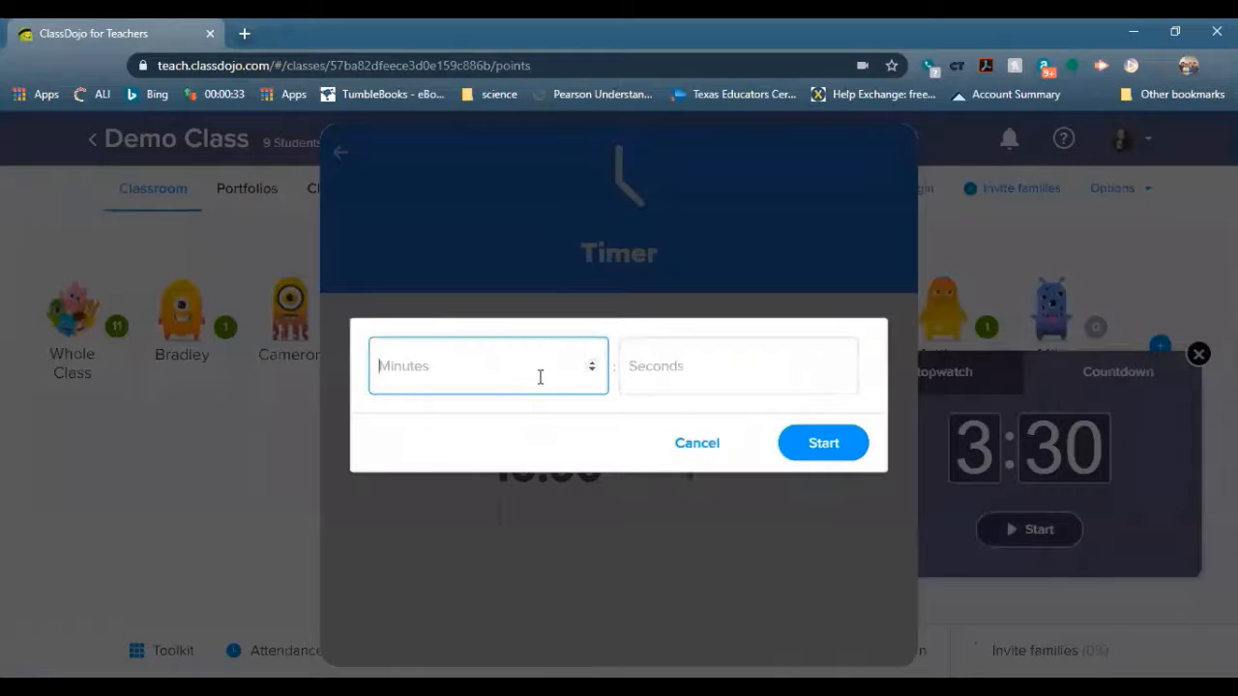
pyautogui.click(685, 452)
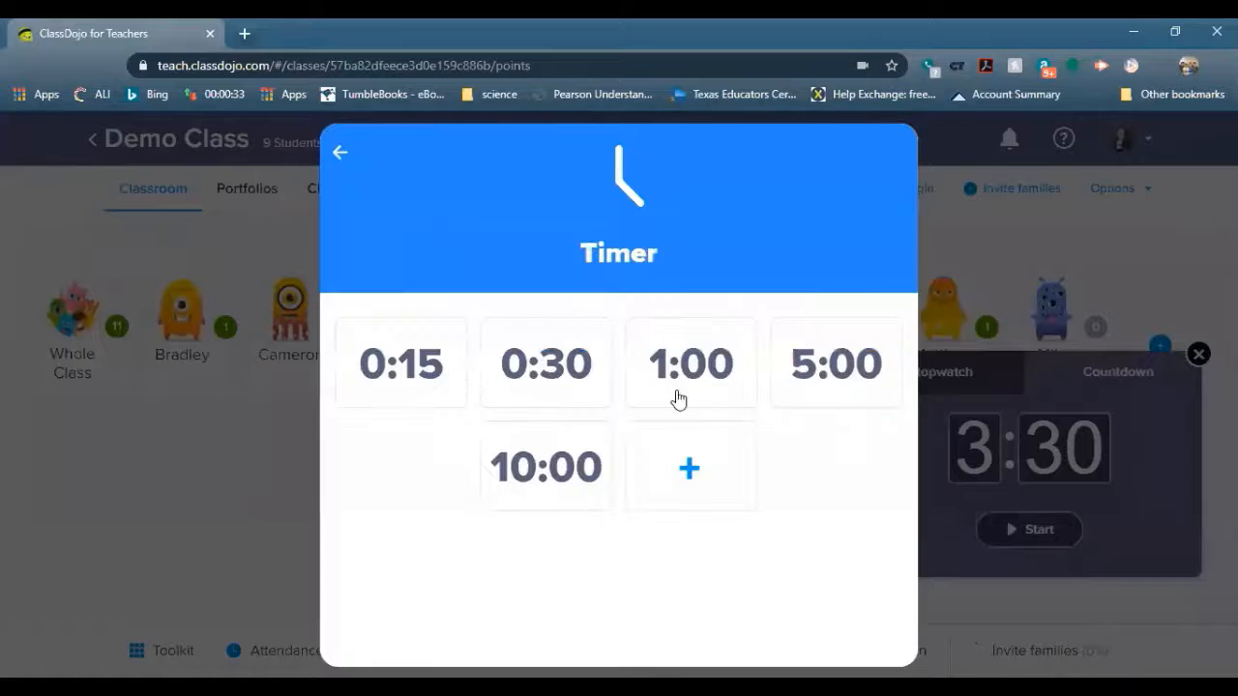
pyautogui.click(339, 154)
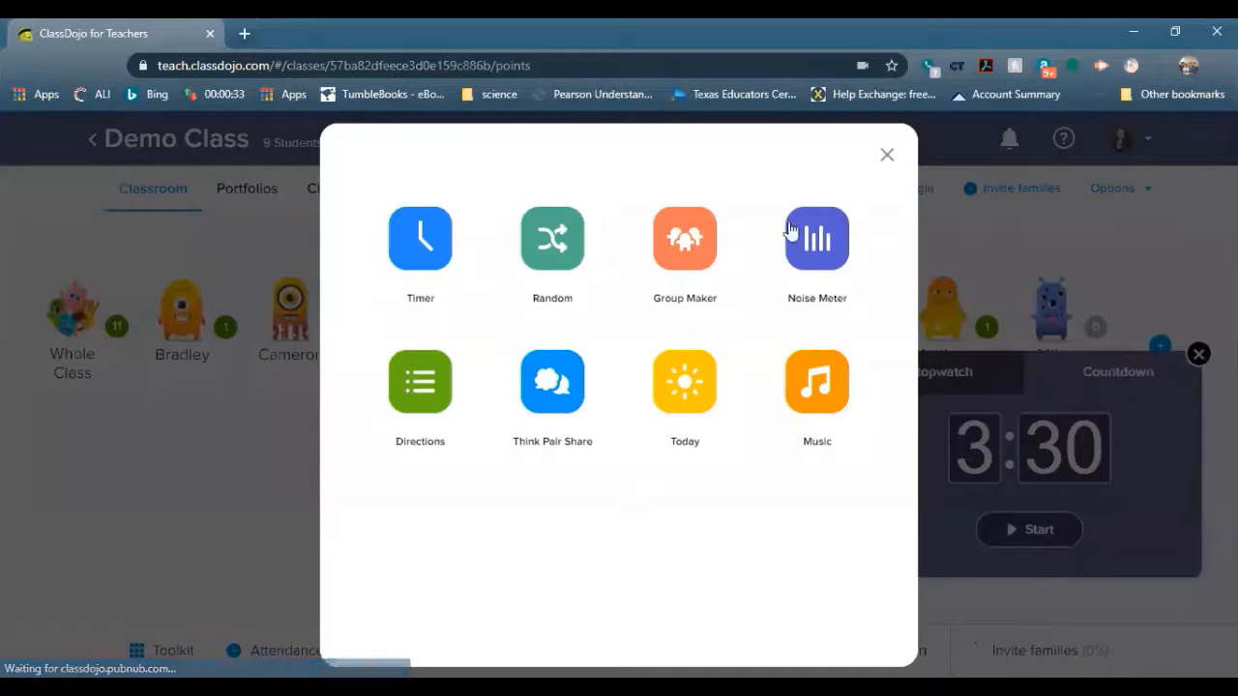
pyautogui.click(885, 157)
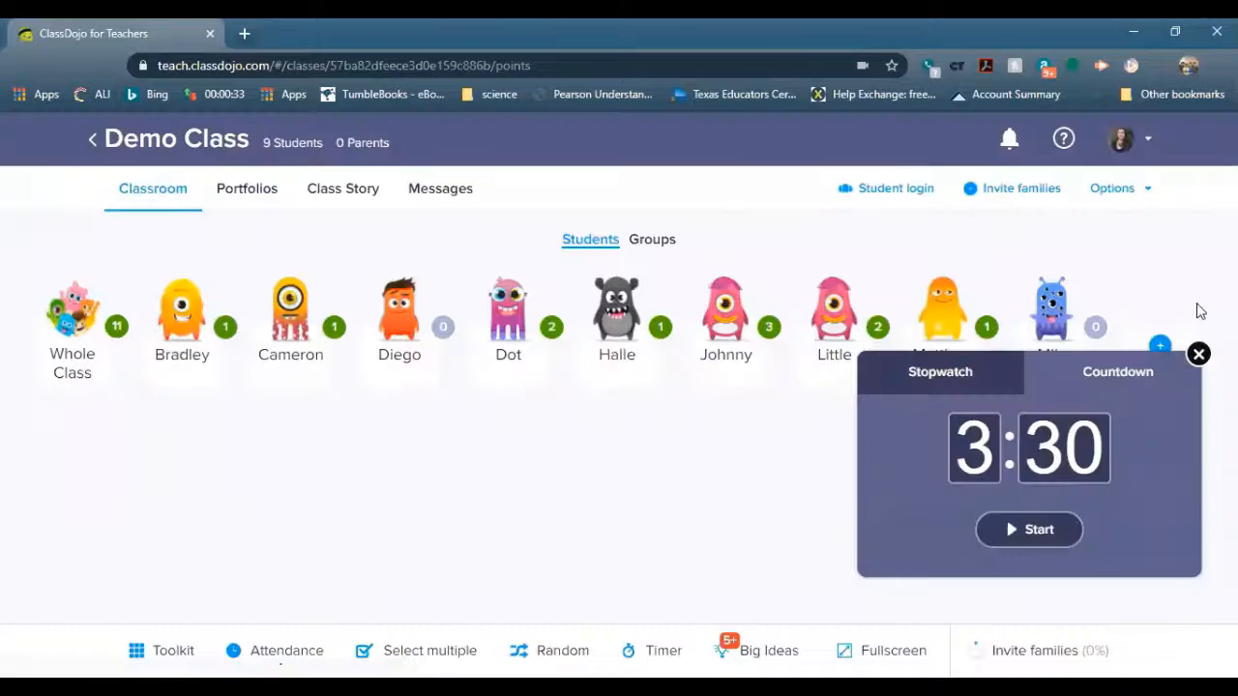
pyautogui.click(1199, 356)
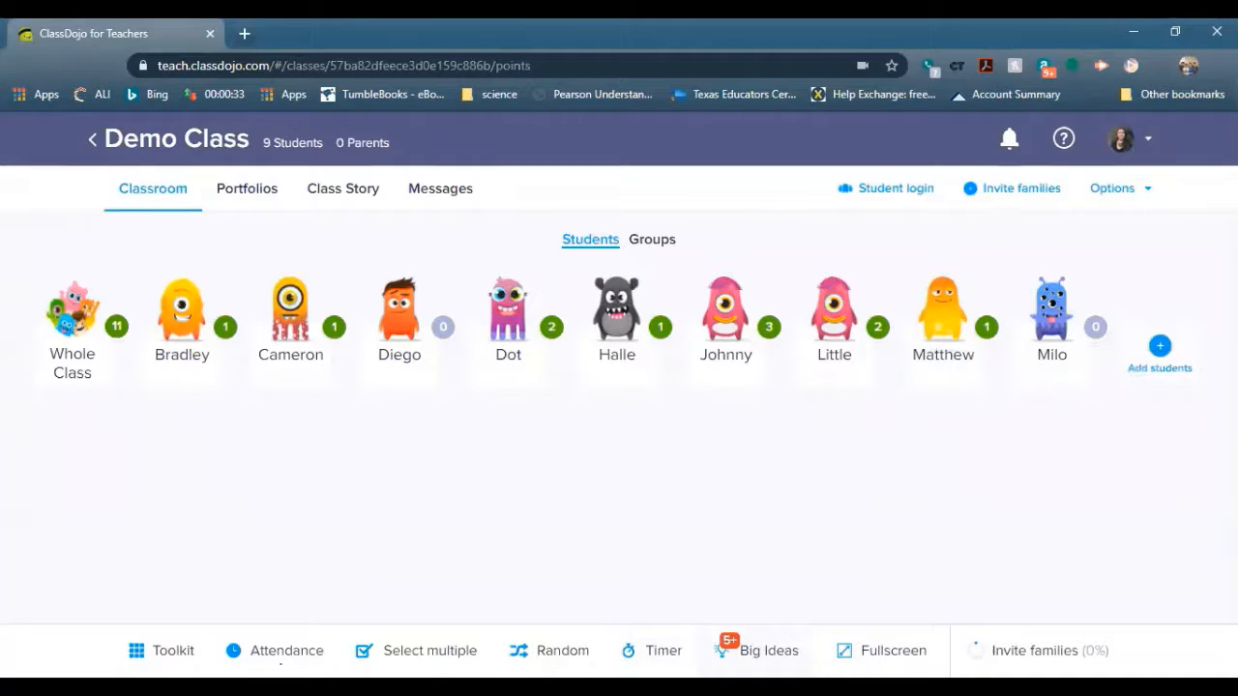
pyautogui.click(769, 650)
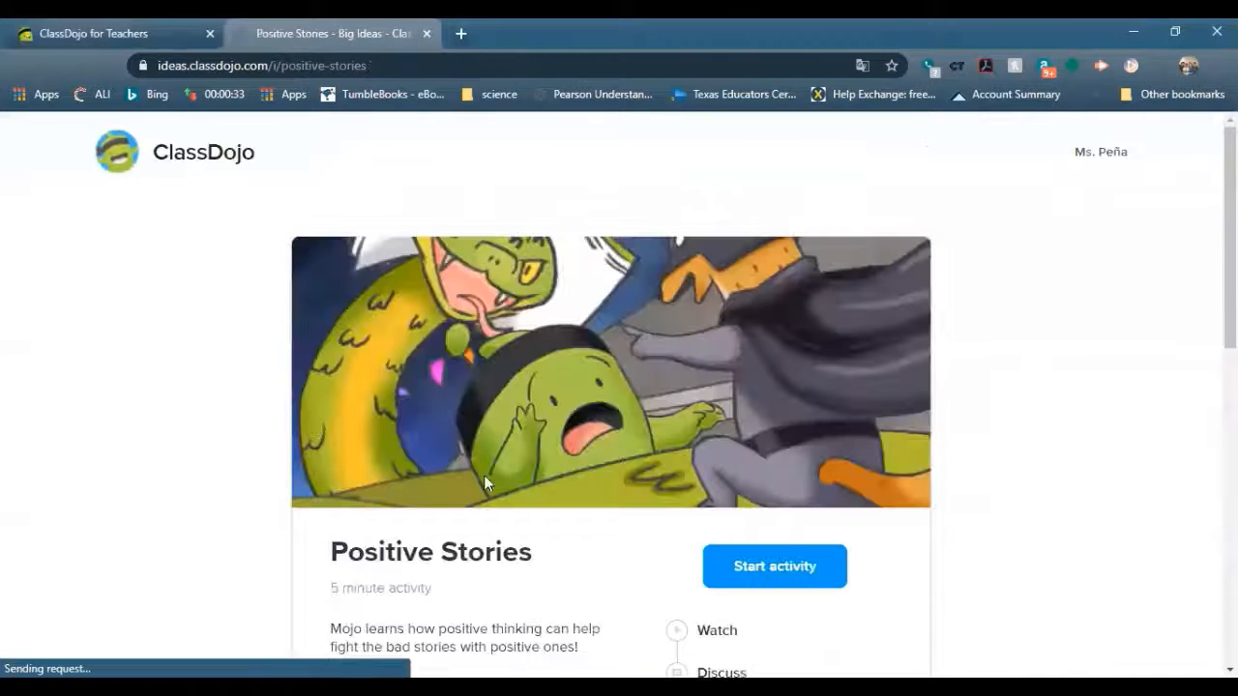
# Start the Positive Stories activity and look at its discussion question
pyautogui.scroll(-15, 970, 512)
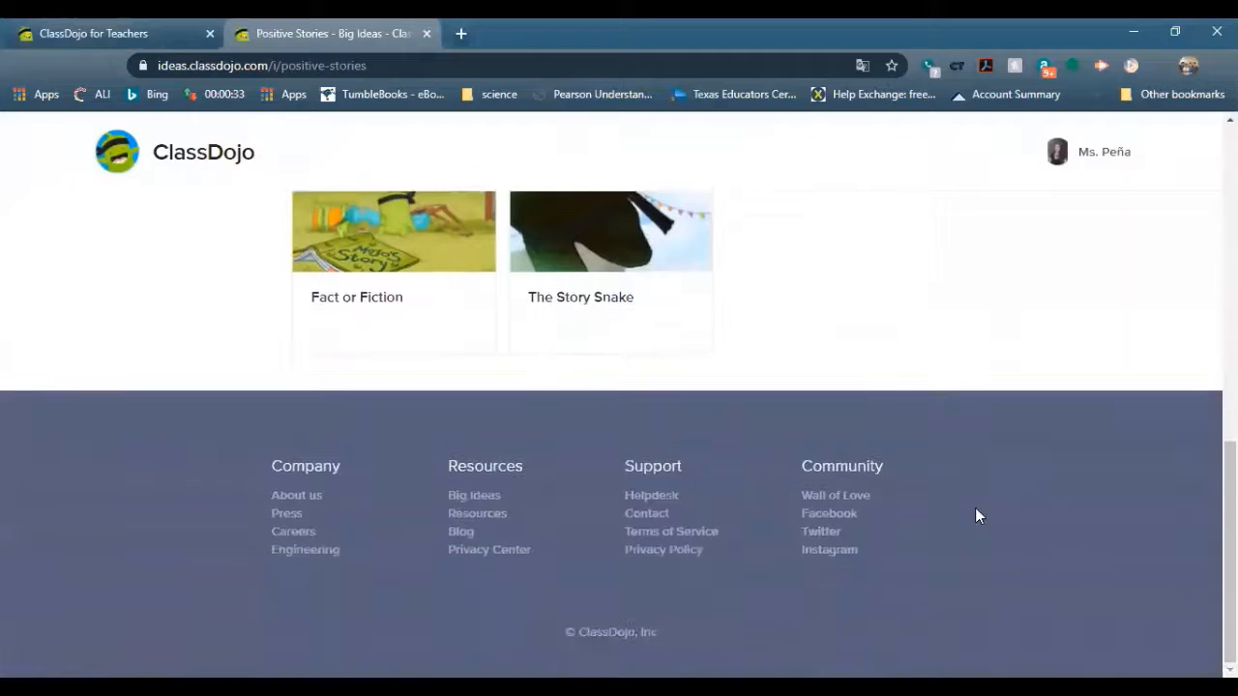
pyautogui.scroll(3, 975, 512)
pyautogui.scroll(-2, 975, 512)
pyautogui.scroll(3, 959, 484)
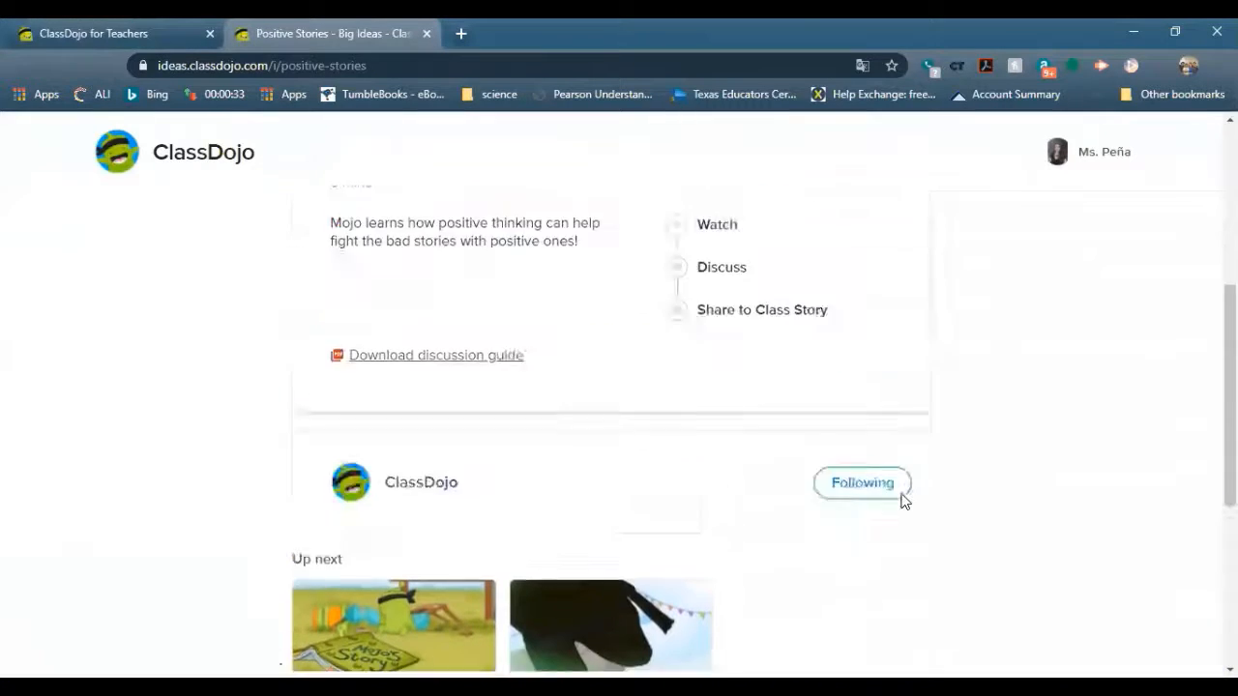
pyautogui.scroll(5, 901, 501)
pyautogui.scroll(-1, 902, 499)
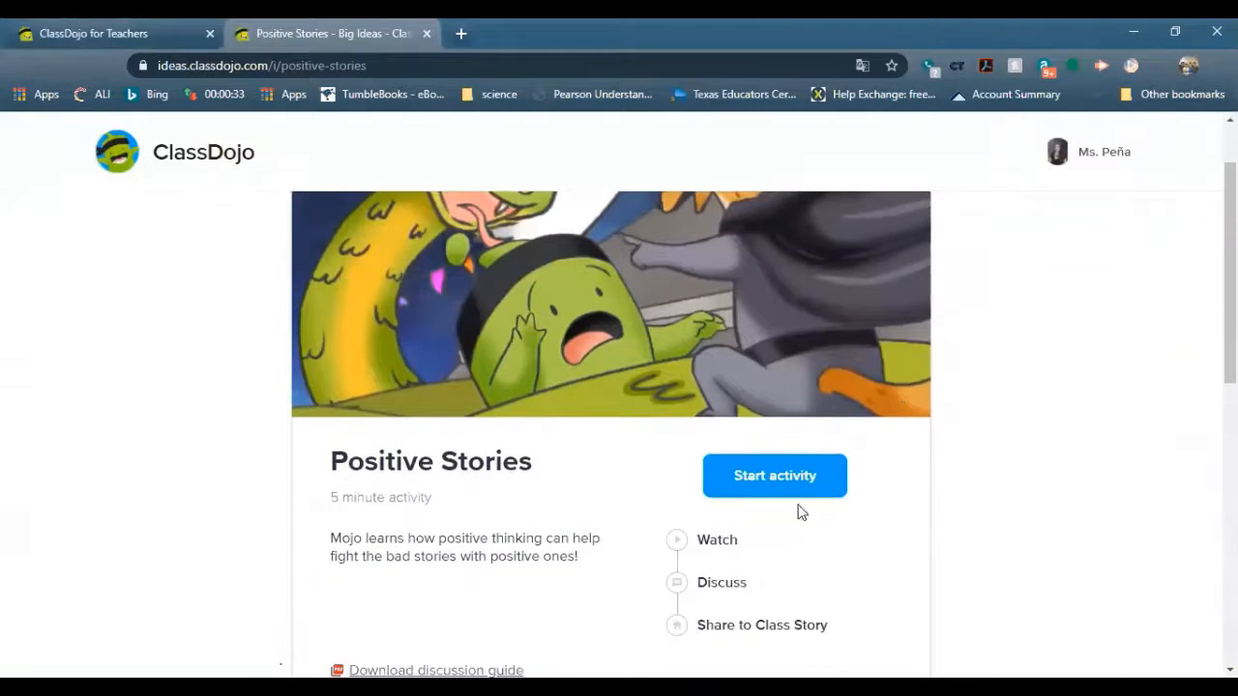
pyautogui.click(781, 487)
pyautogui.scroll(-2, 1075, 371)
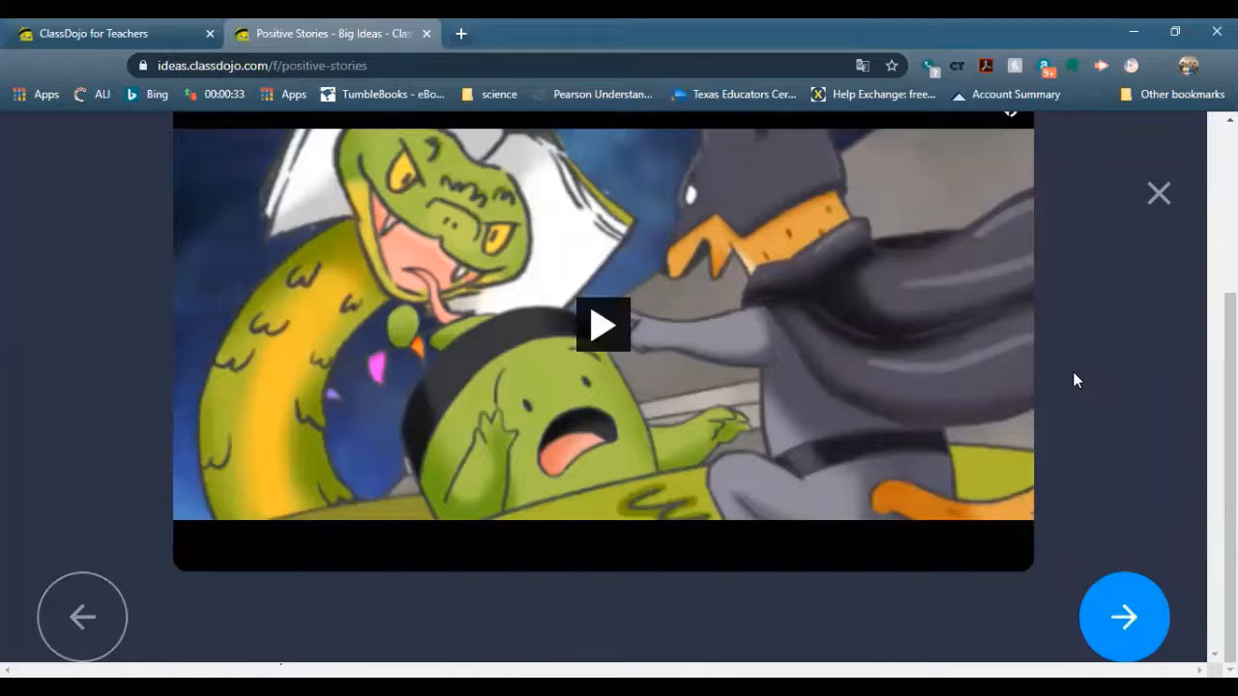
pyautogui.scroll(2, 722, 464)
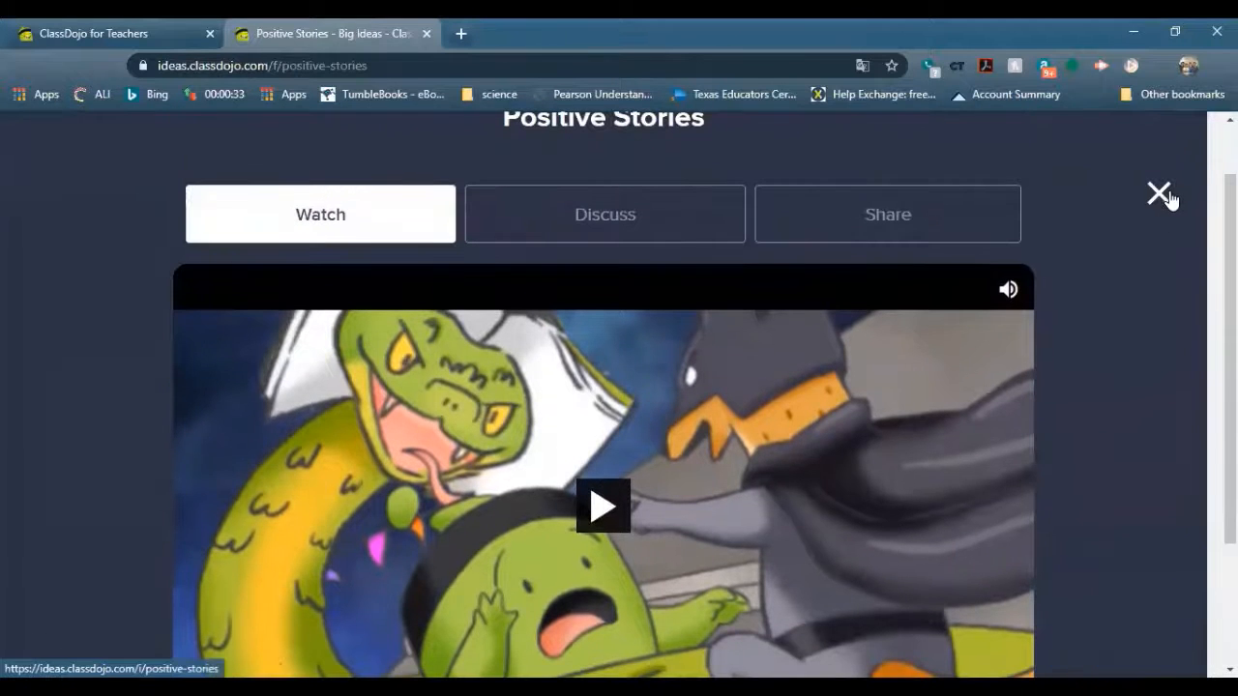
pyautogui.click(663, 204)
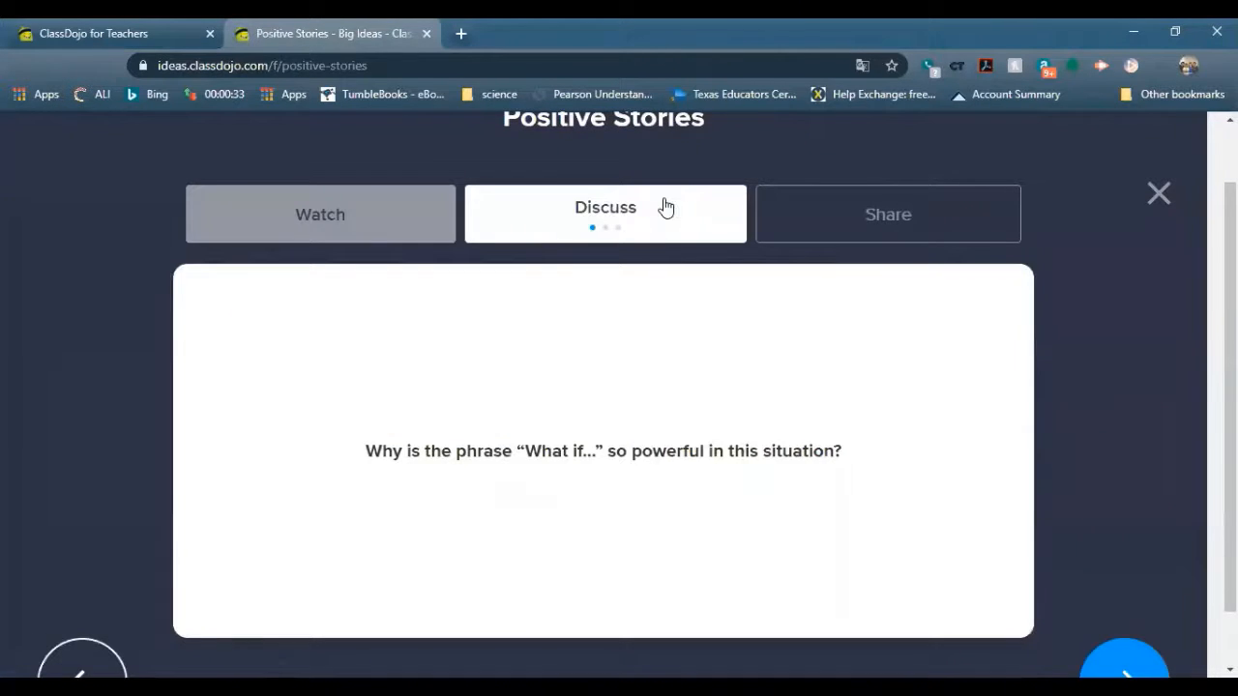
pyautogui.click(401, 214)
# Preview the Share on Class Story card, then close the activity to its overview page
pyautogui.scroll(-2, 533, 284)
pyautogui.scroll(2, 707, 287)
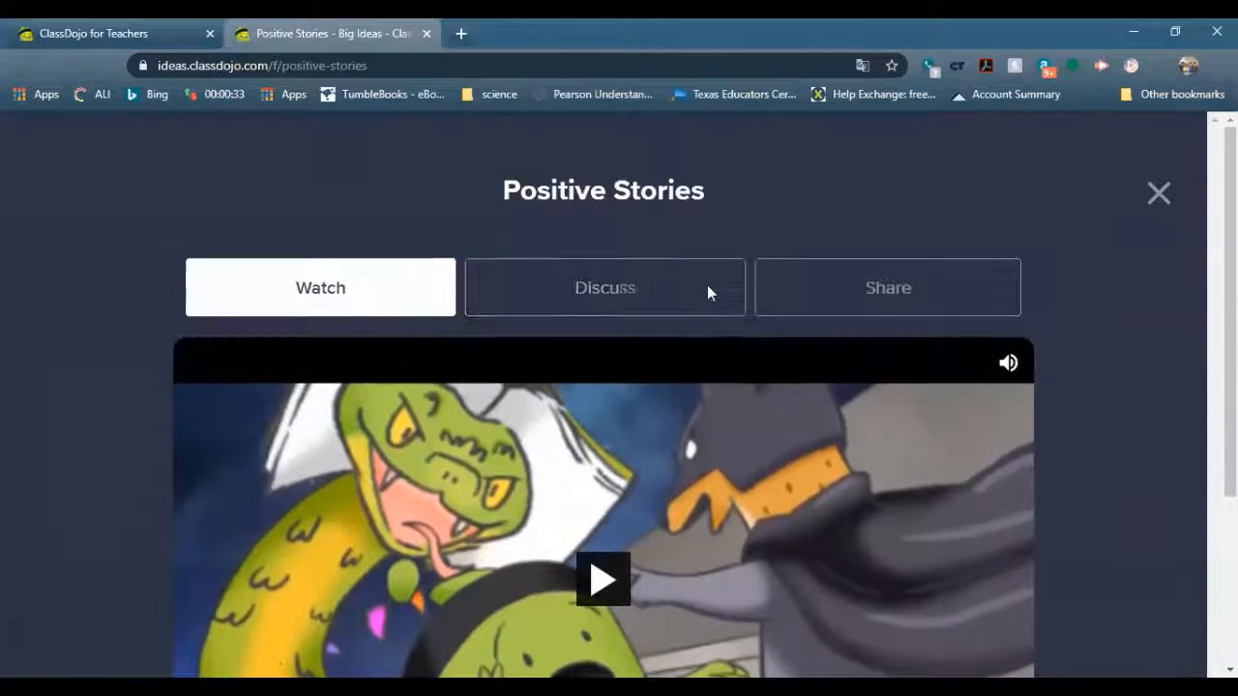
pyautogui.click(881, 300)
pyautogui.scroll(-2, 779, 435)
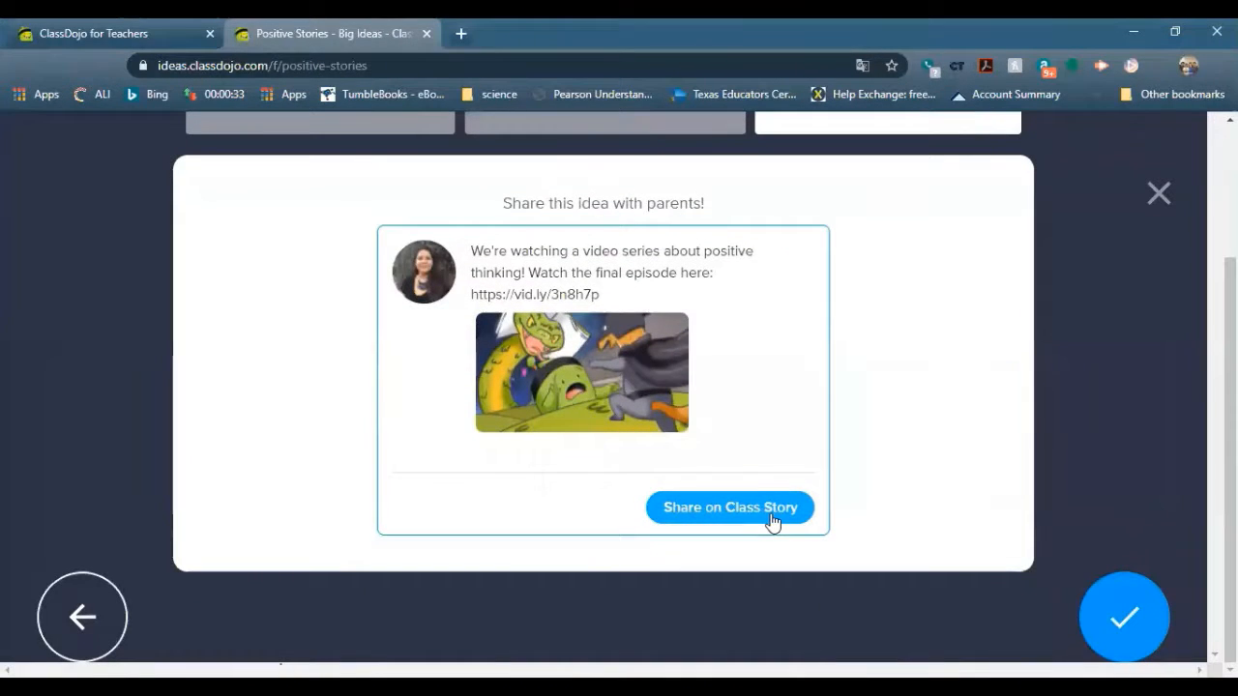
pyautogui.click(1159, 197)
pyautogui.scroll(-10, 1066, 445)
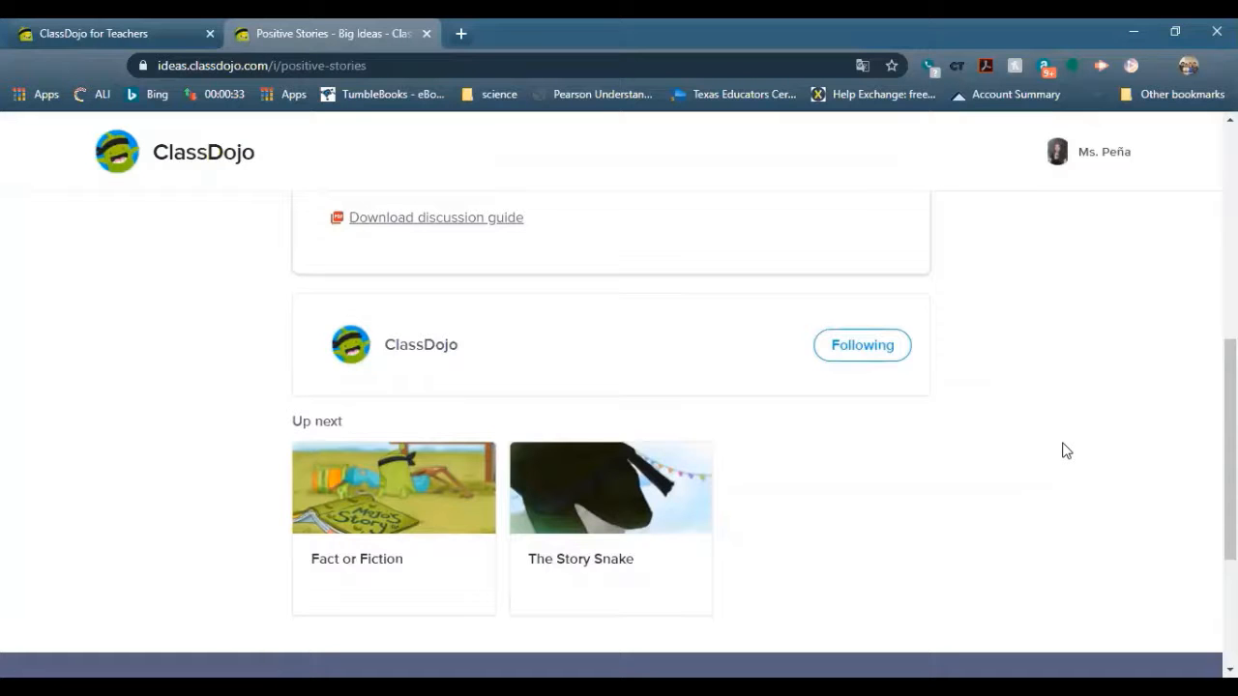
# Glance at Fact or Fiction, close Positive Stories, and return to the ClassDojo for Teachers tab
pyautogui.scroll(-3, 478, 538)
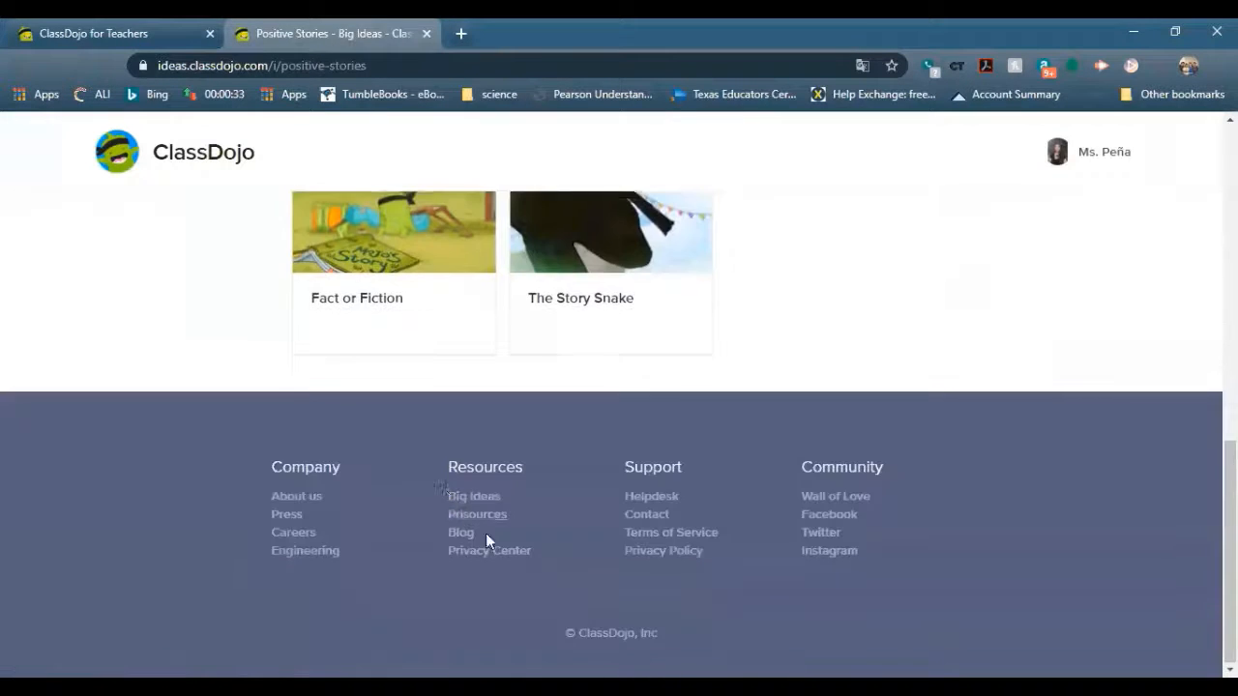
pyautogui.click(368, 268)
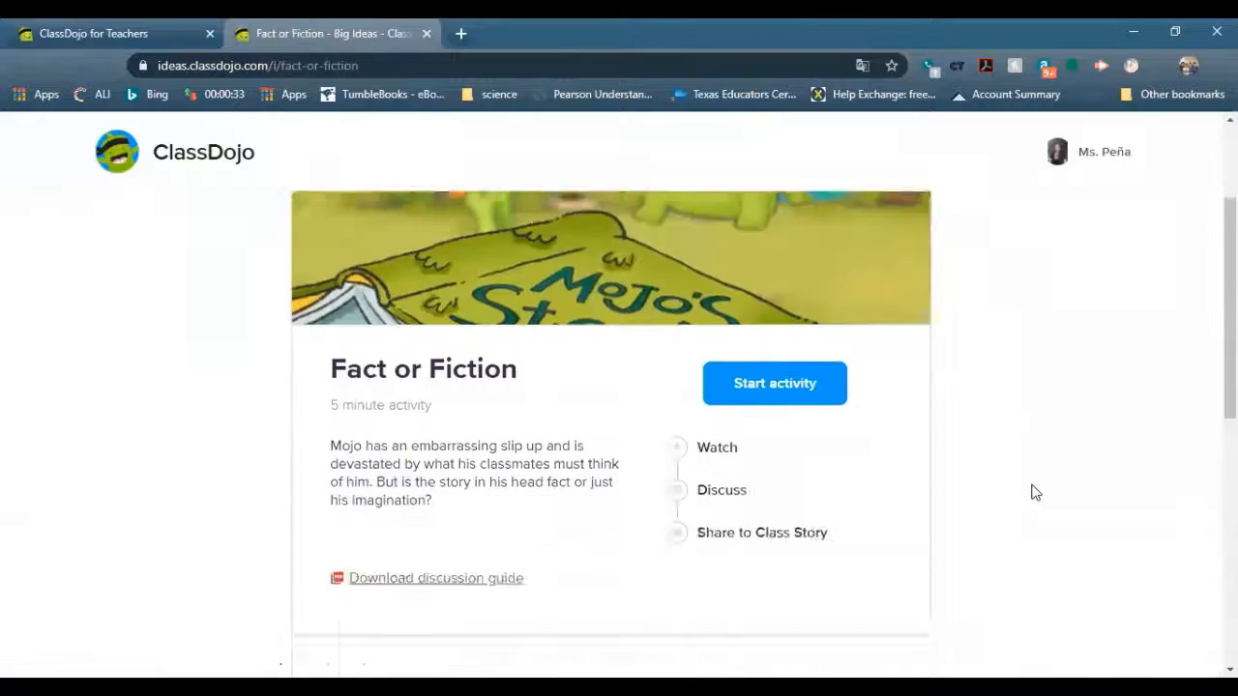
pyautogui.scroll(-3, 1033, 492)
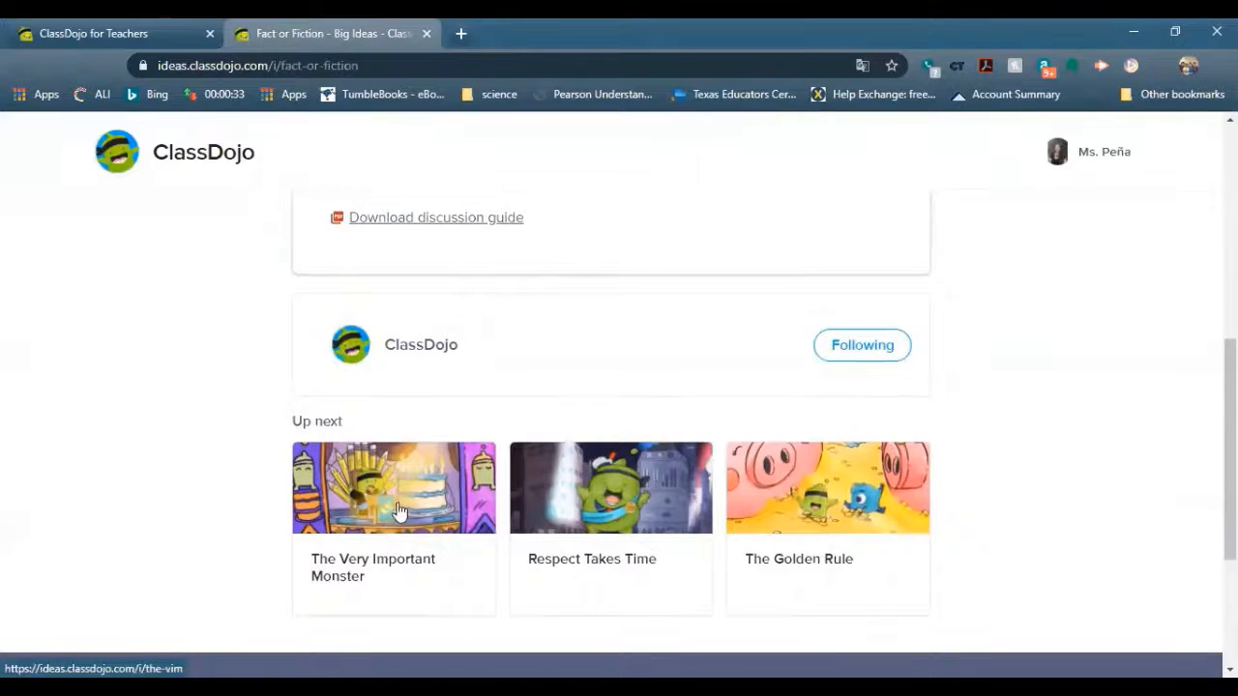
pyautogui.click(8, 68)
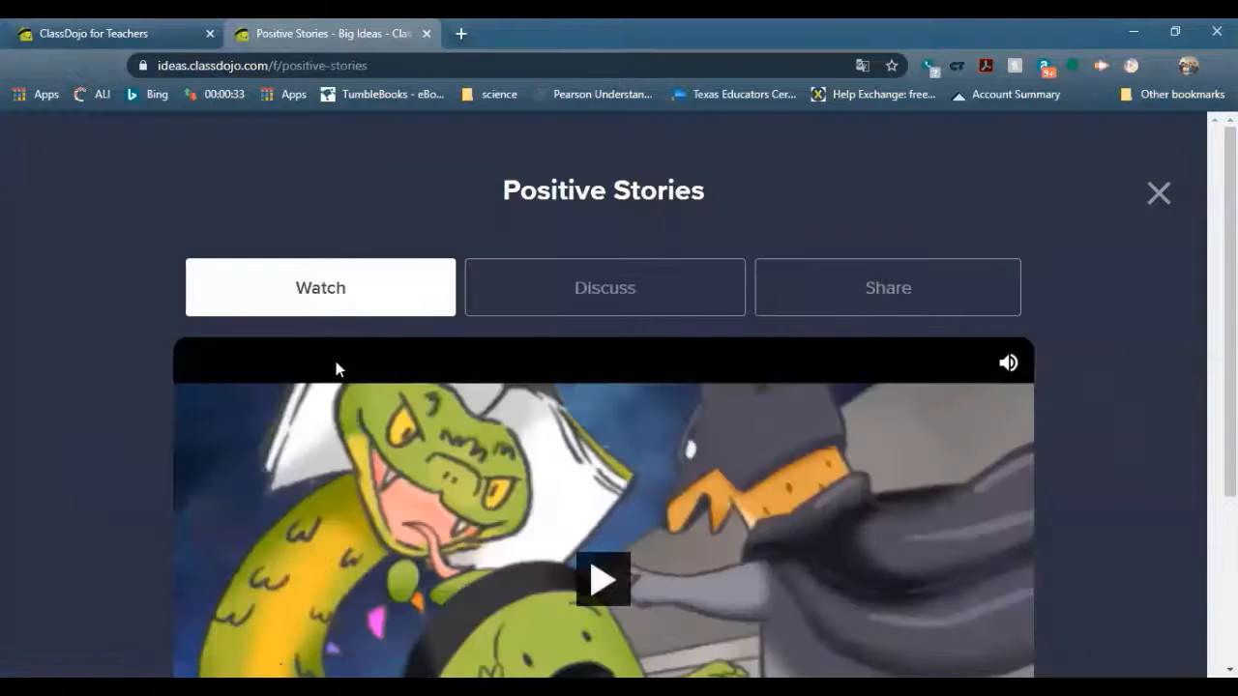
pyautogui.click(1159, 194)
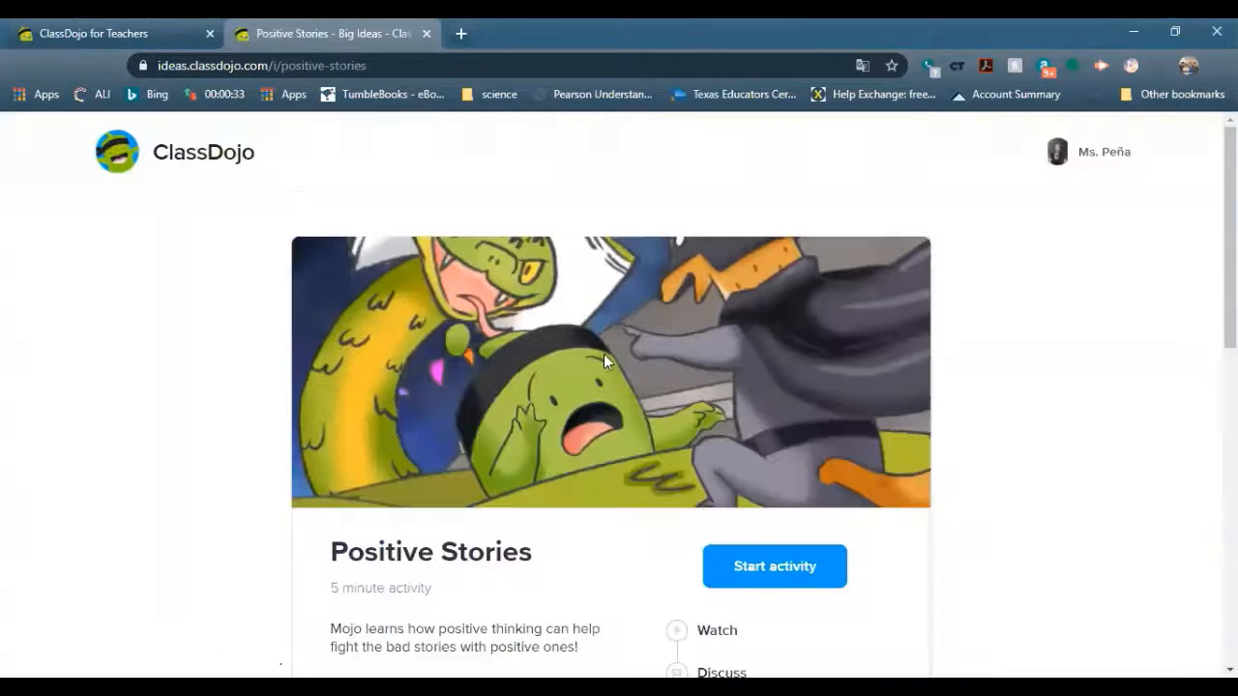
pyautogui.click(43, 29)
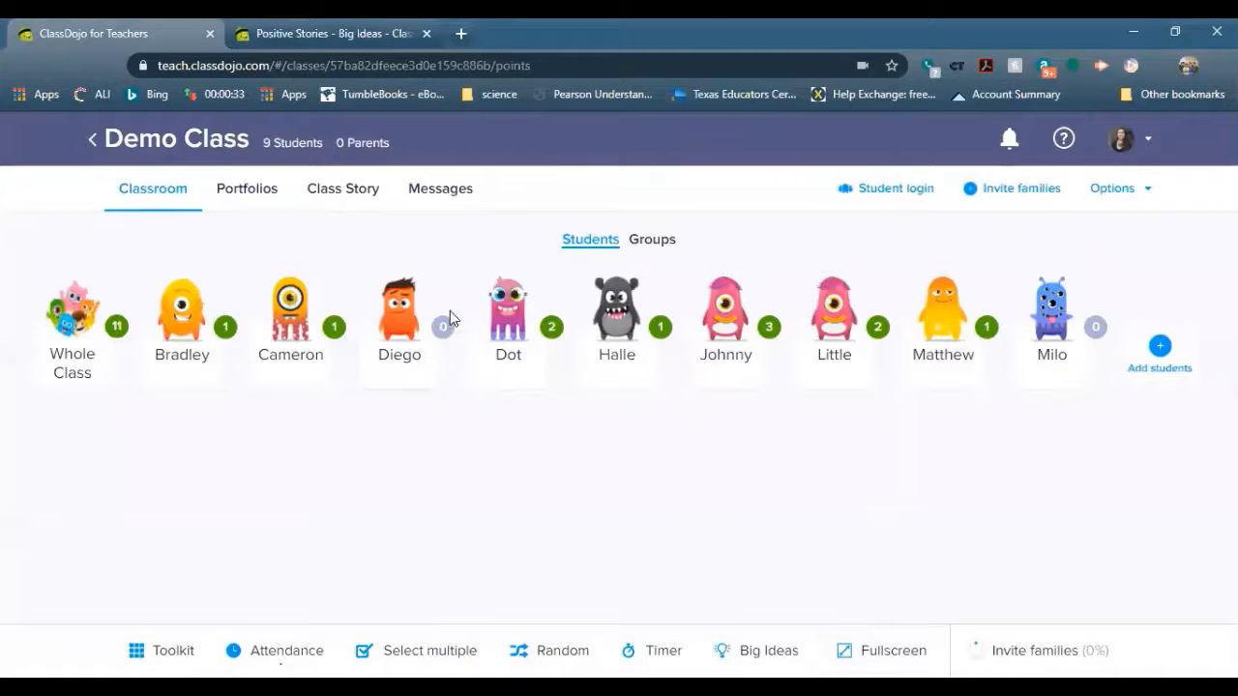
# Open the Big Ideas library from Popular teacher resources and browse topics like Big Challenges and Respect
pyautogui.click(145, 158)
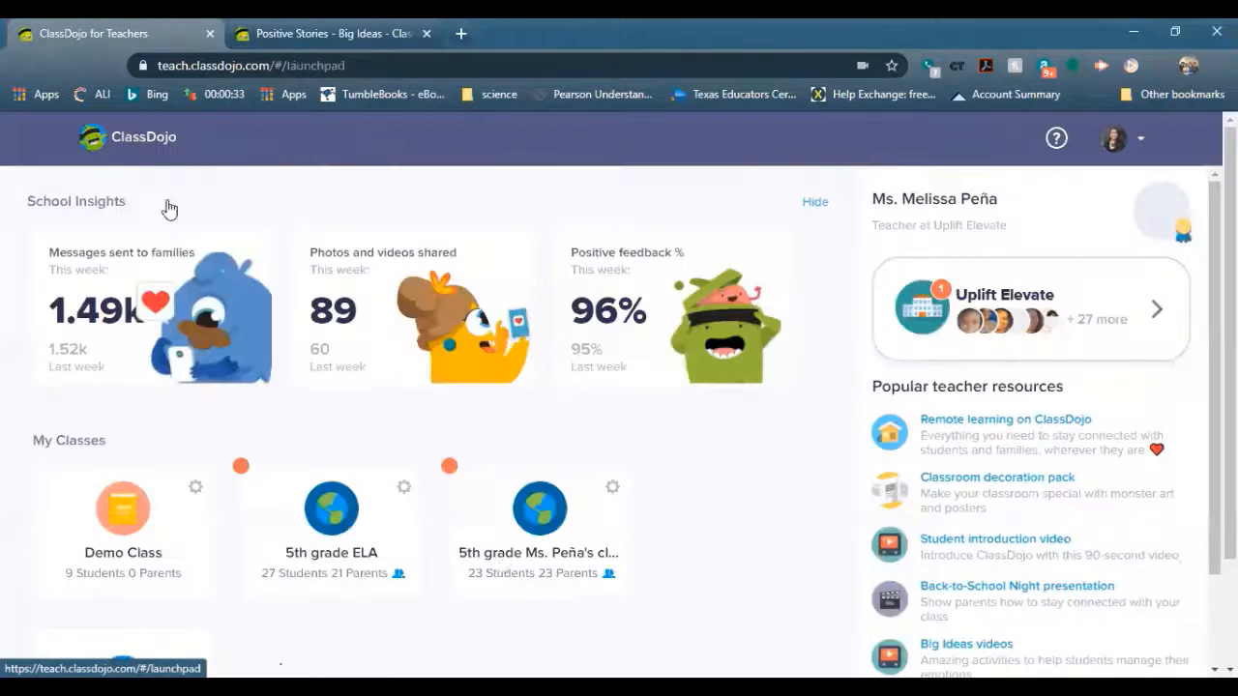
pyautogui.scroll(-2, 543, 554)
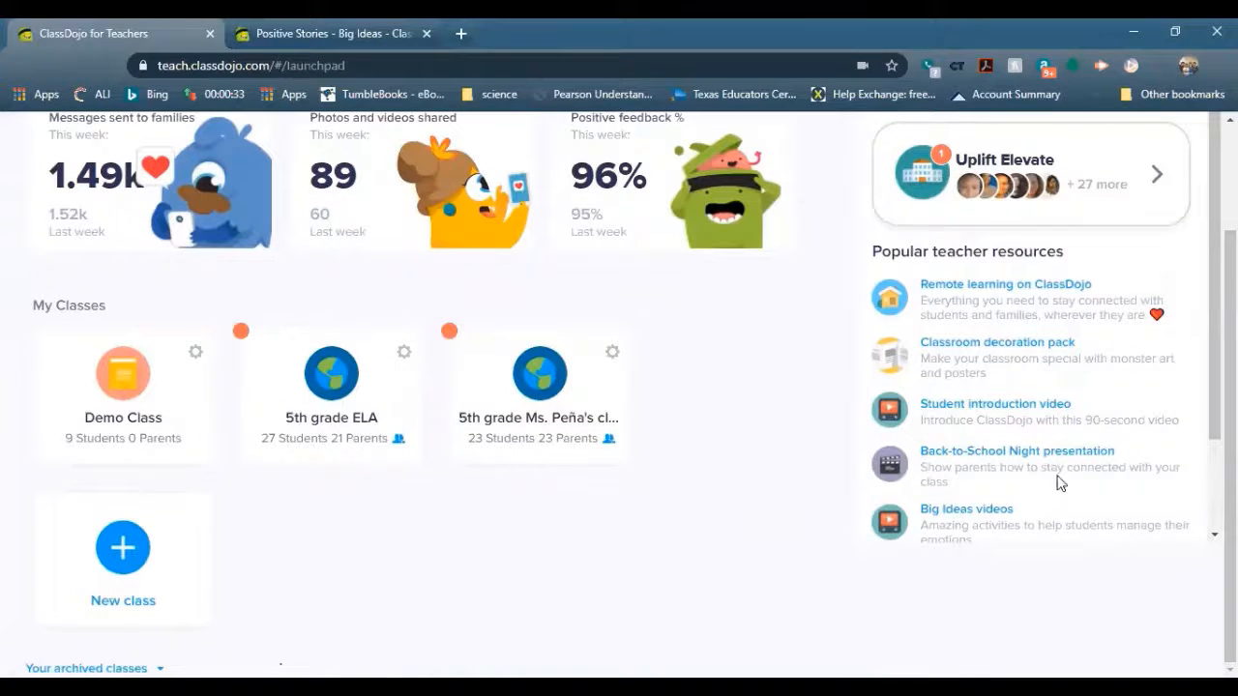
pyautogui.click(999, 509)
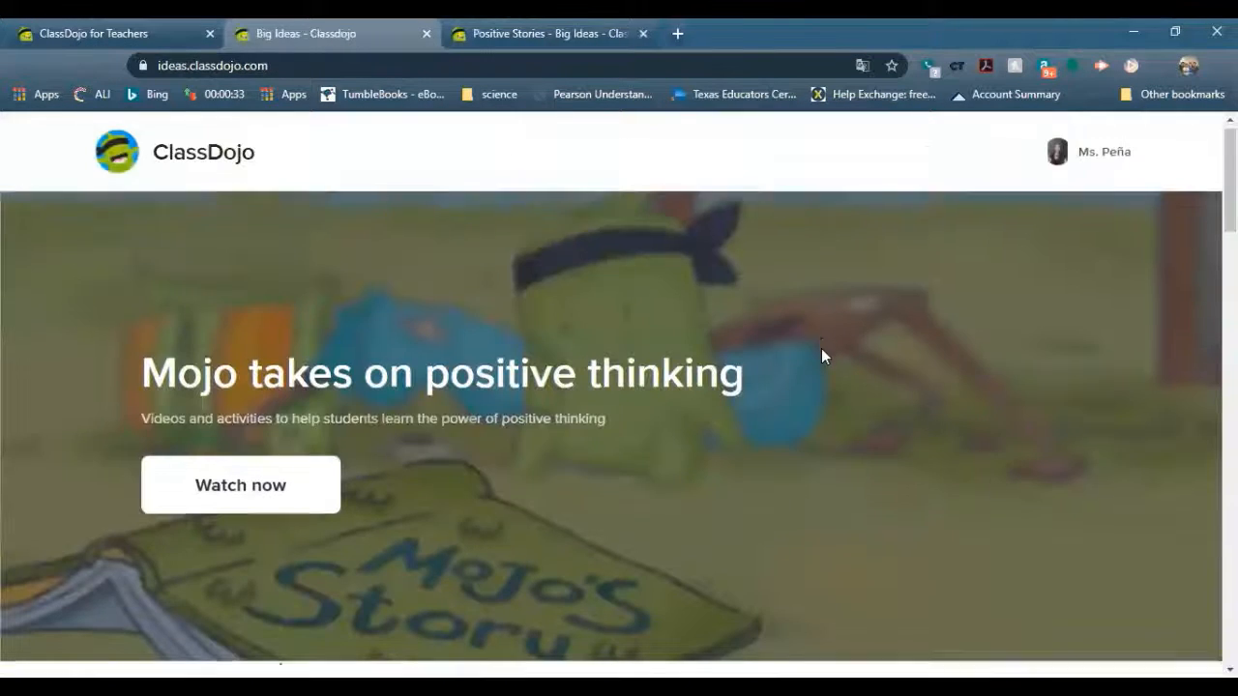
pyautogui.scroll(-7, 821, 356)
pyautogui.click(70, 29)
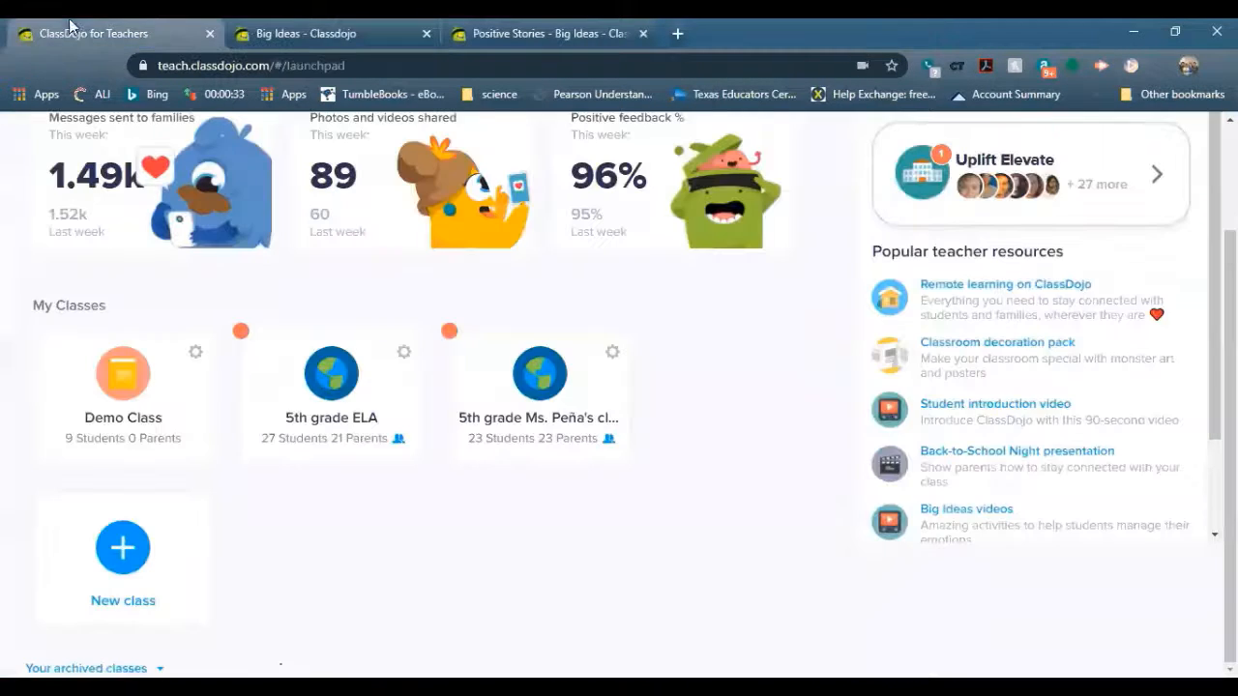
pyautogui.click(259, 37)
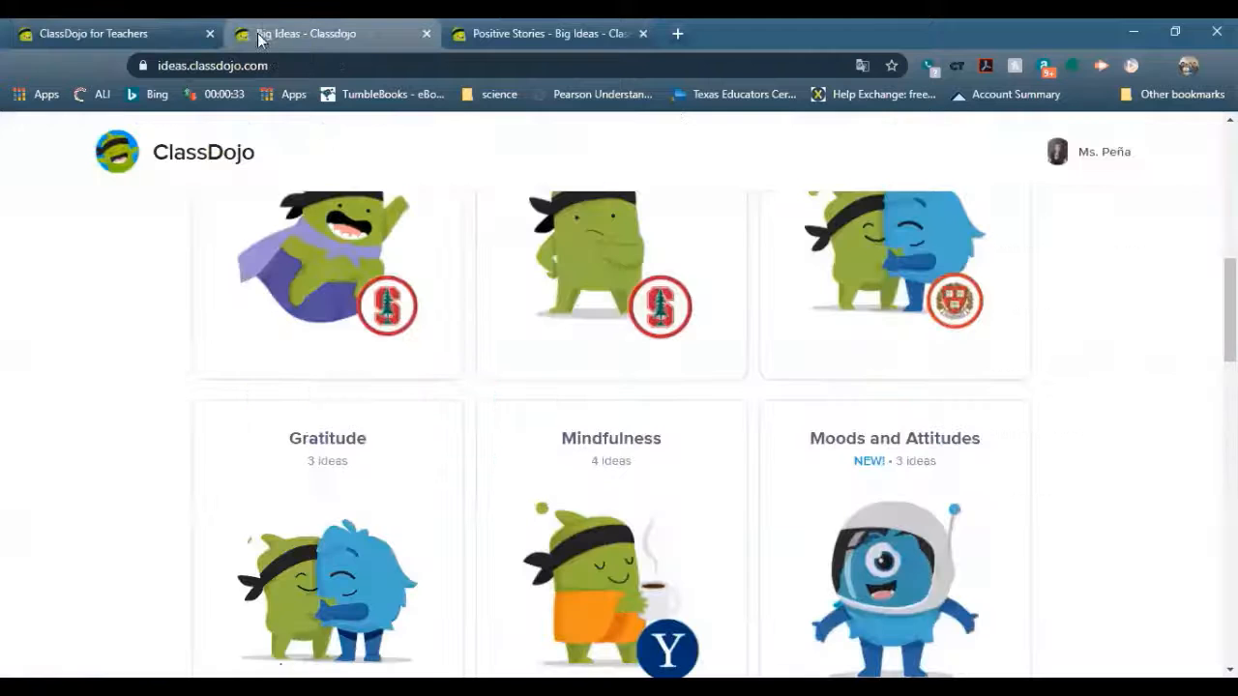
pyautogui.scroll(-10, 484, 339)
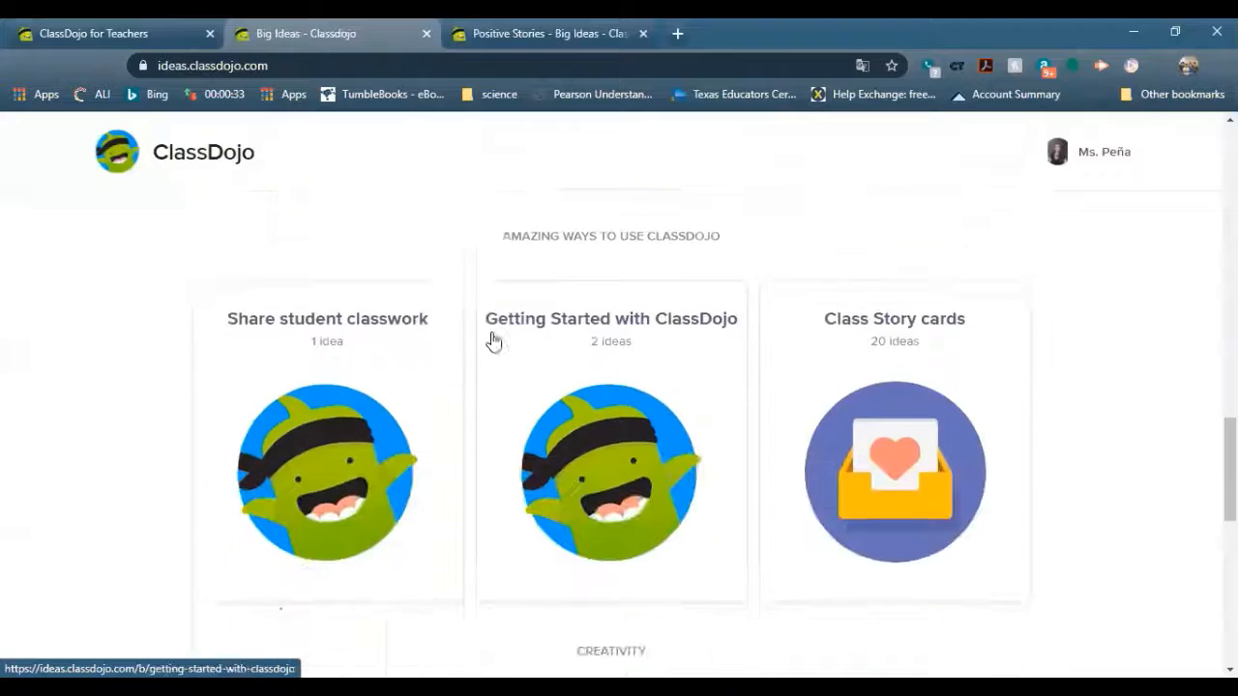
pyautogui.scroll(-4, 493, 340)
pyautogui.scroll(6, 493, 341)
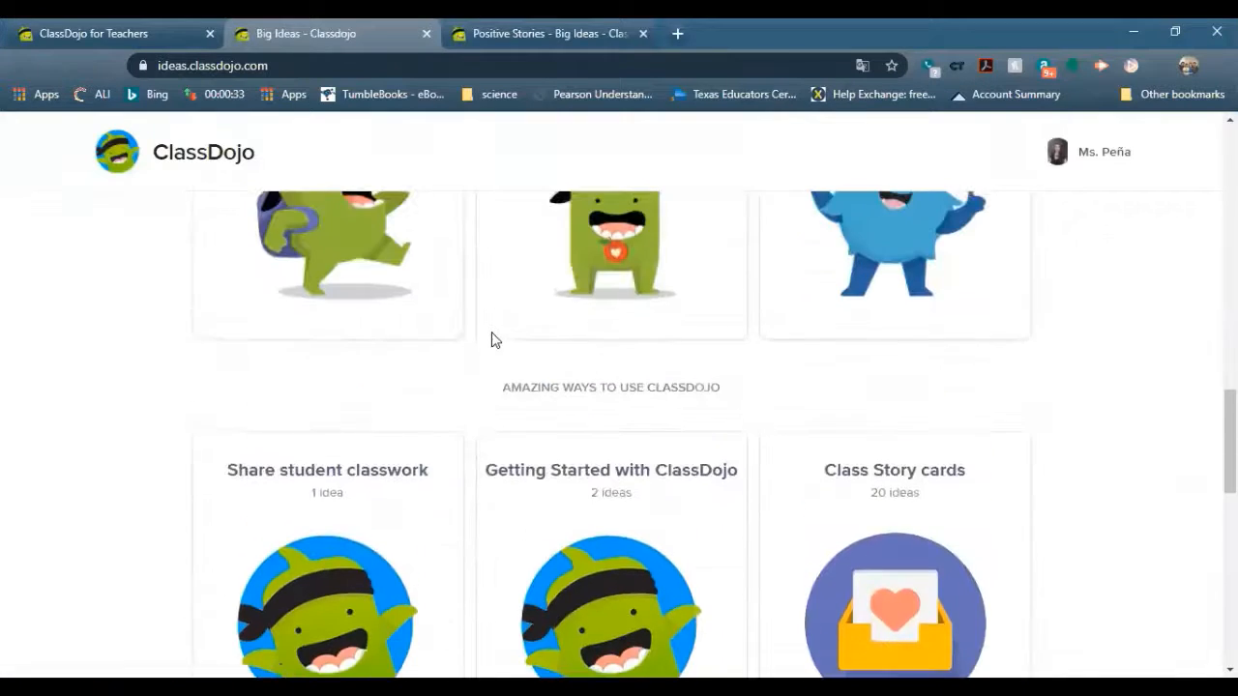
pyautogui.scroll(2, 491, 342)
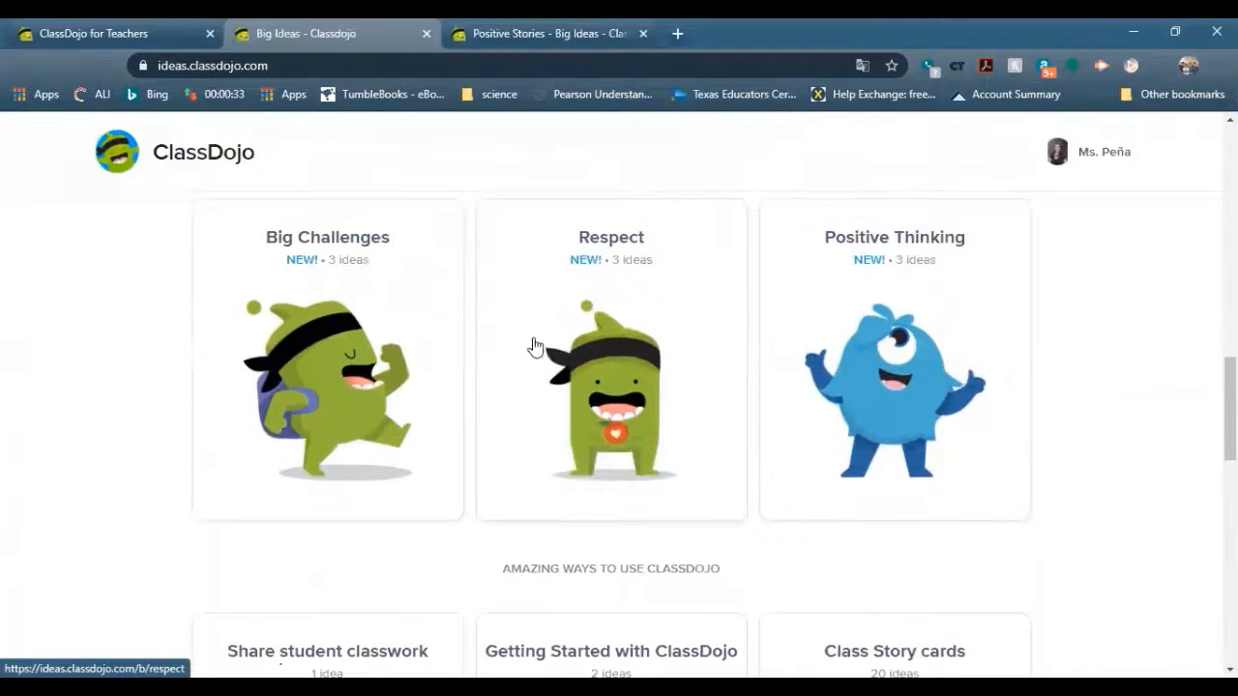
# Start the Taking Small Steps episode from Big Challenges and view its discussion prompt
pyautogui.click(363, 351)
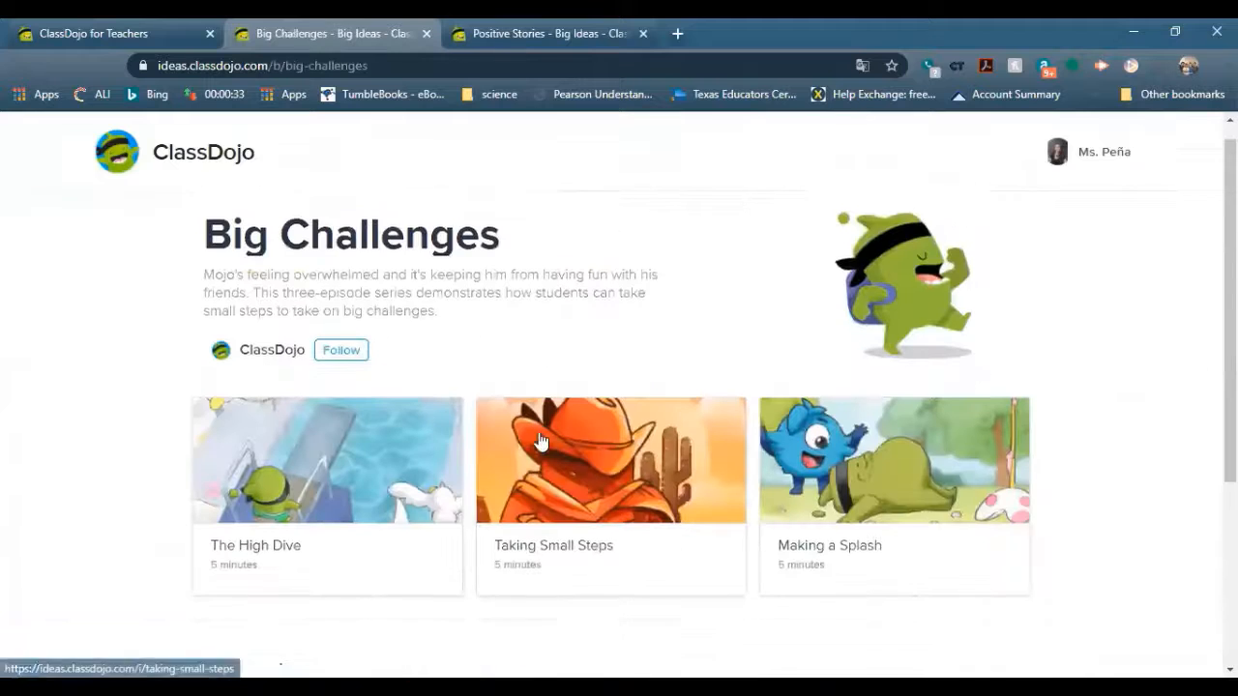
pyautogui.scroll(-1, 541, 441)
pyautogui.scroll(1, 541, 441)
pyautogui.click(541, 441)
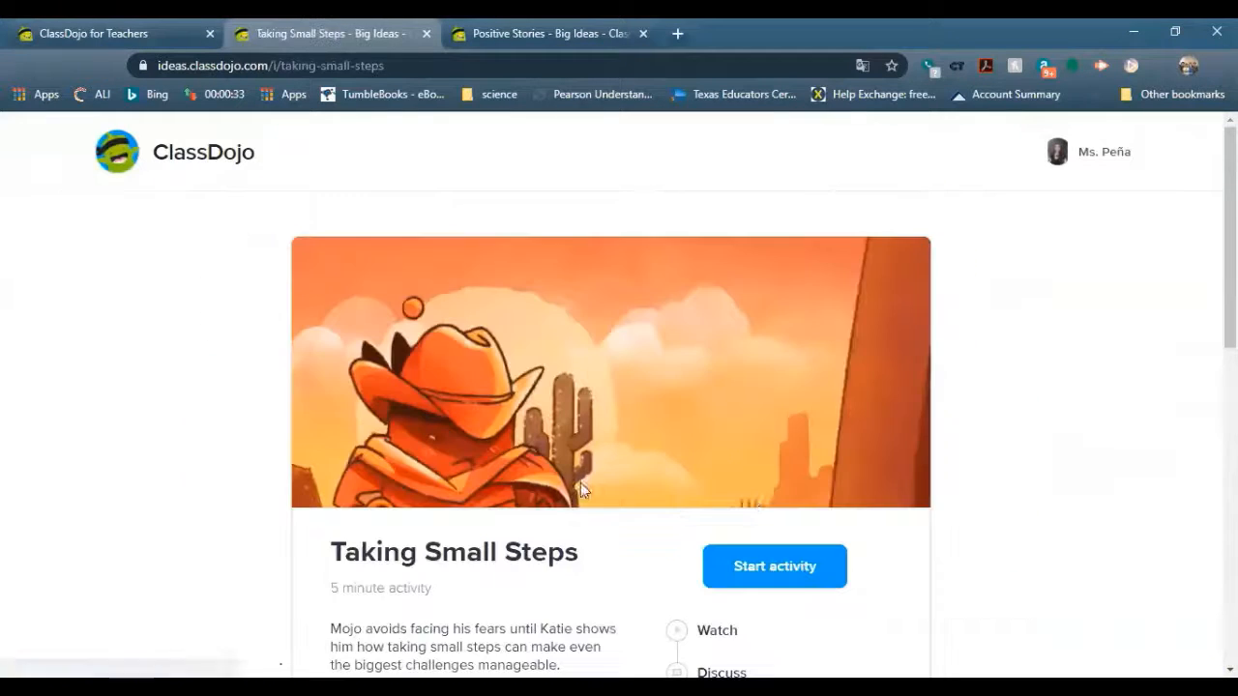
pyautogui.scroll(-2, 857, 514)
pyautogui.click(786, 401)
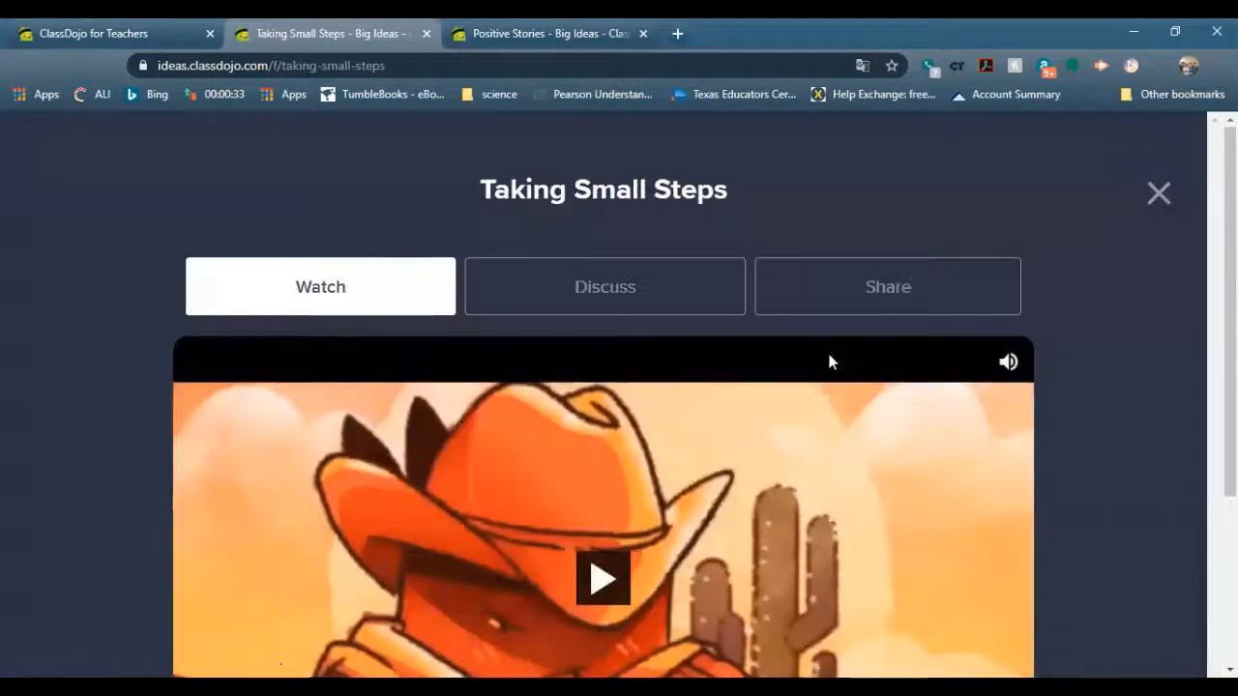
pyautogui.scroll(-2, 686, 276)
pyautogui.scroll(1, 647, 229)
pyautogui.click(647, 229)
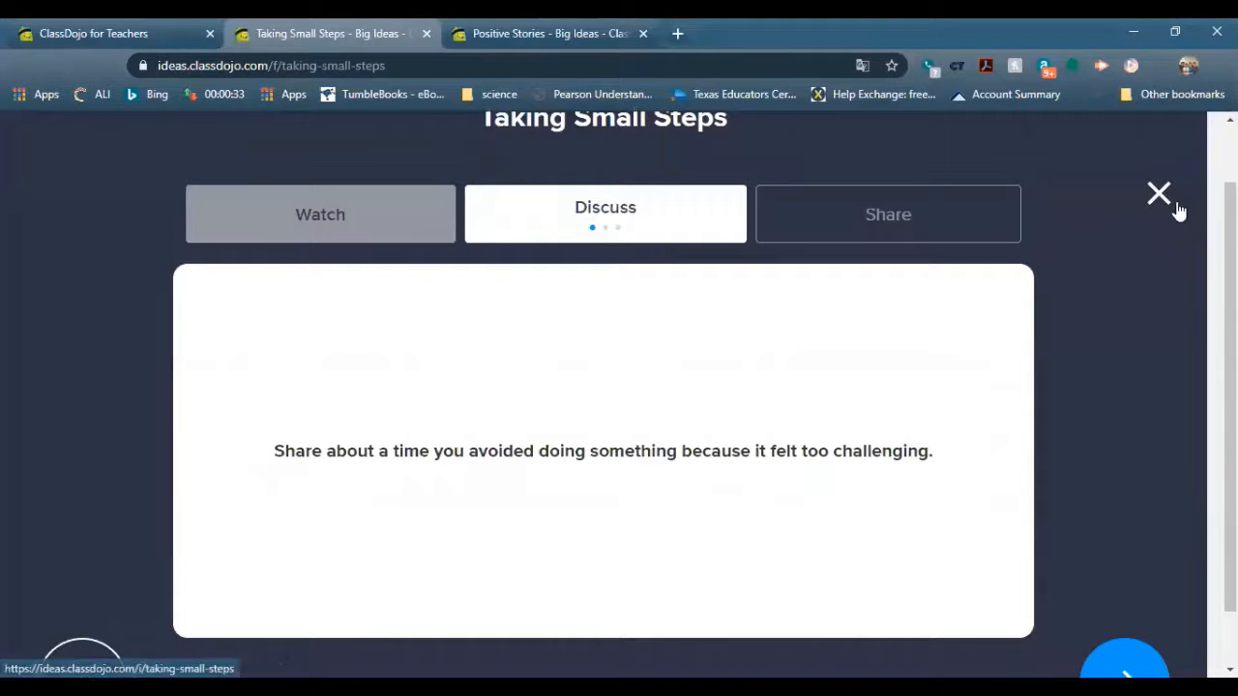
# Return to the ClassDojo teacher home page showing Popular teacher resources
pyautogui.click(130, 31)
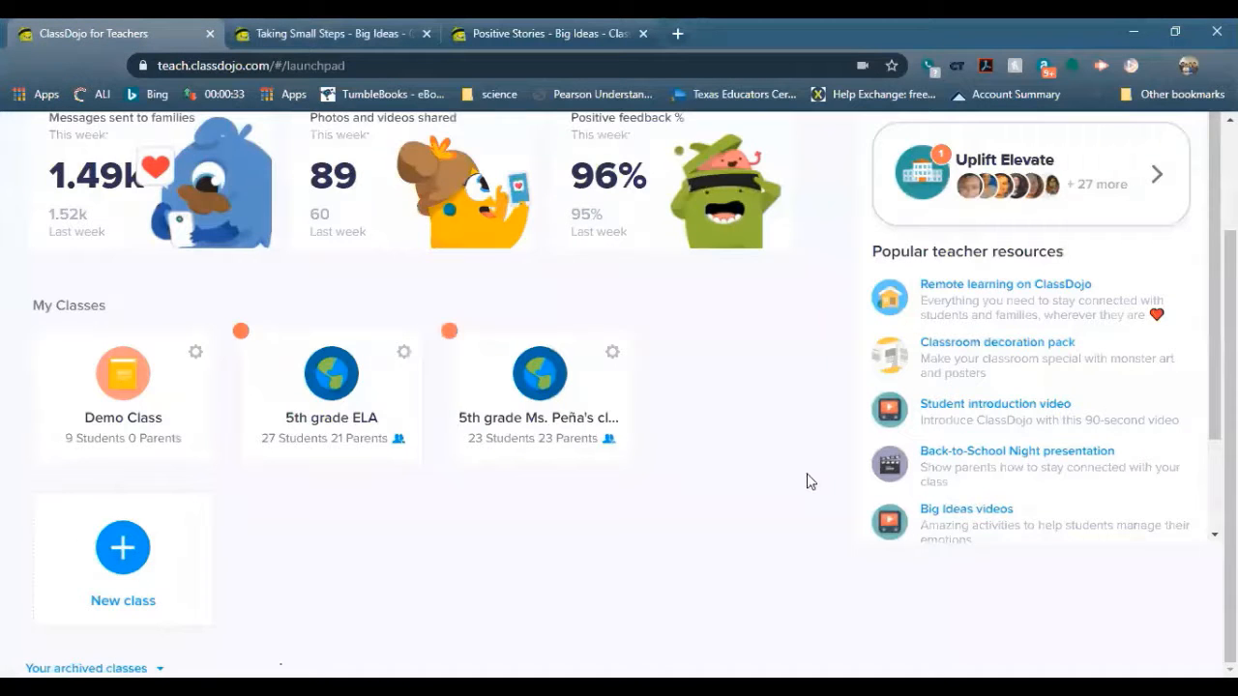
pyautogui.scroll(2, 810, 484)
pyautogui.scroll(1, 974, 547)
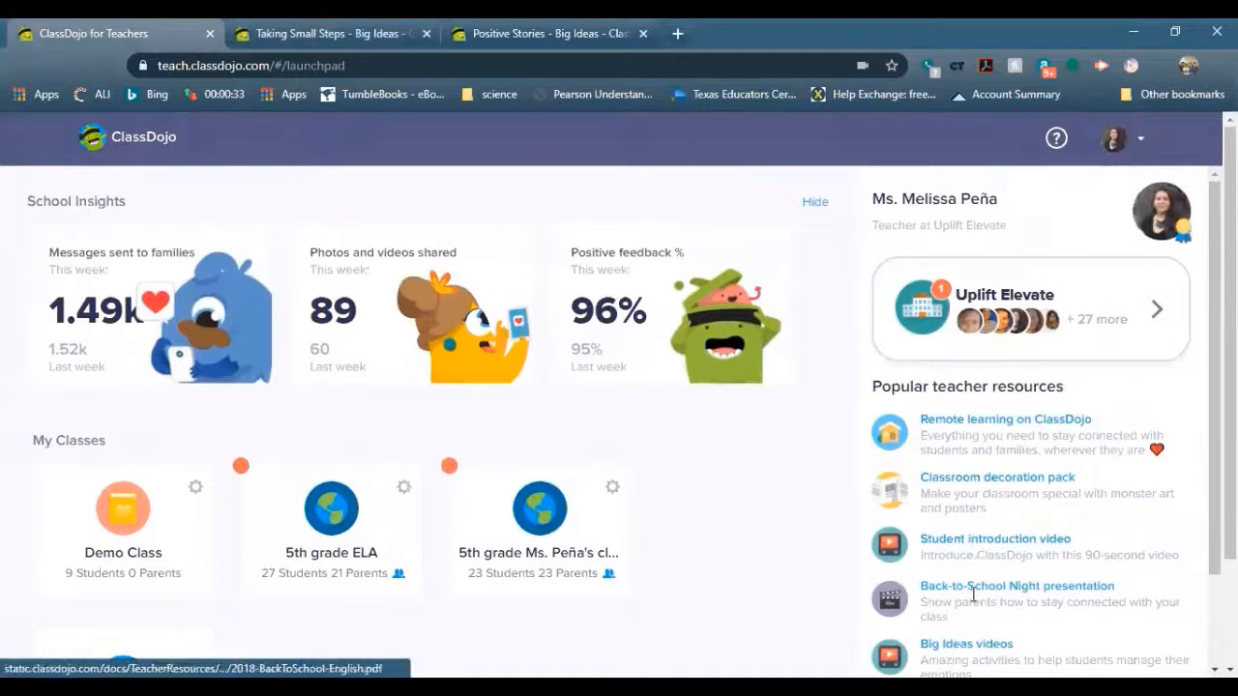
pyautogui.scroll(-1, 970, 579)
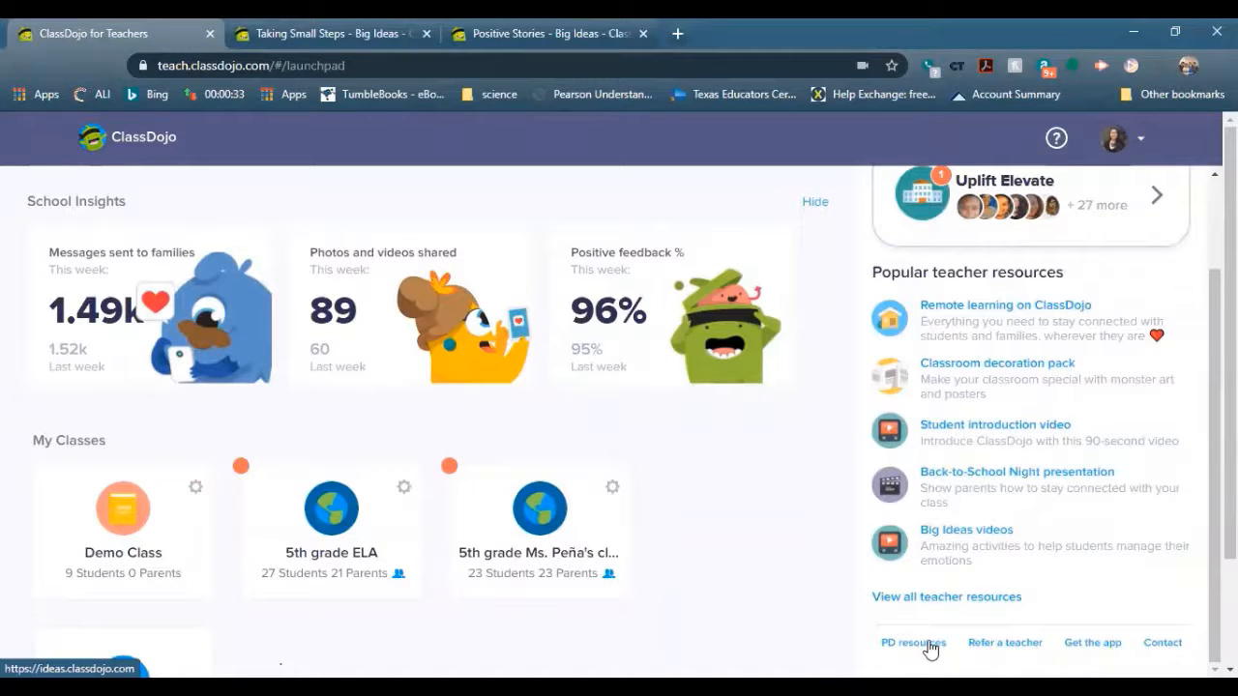
# Open the full teacher resources list and scroll through the available downloads
pyautogui.click(966, 596)
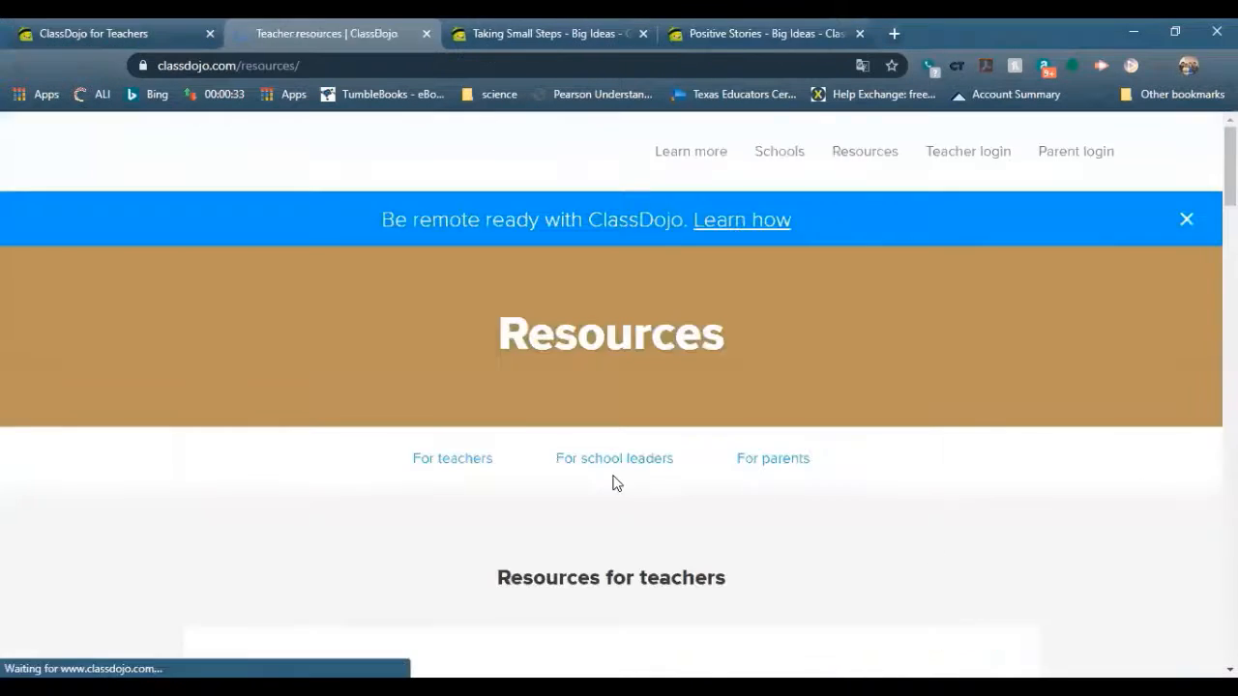
pyautogui.scroll(-2, 302, 493)
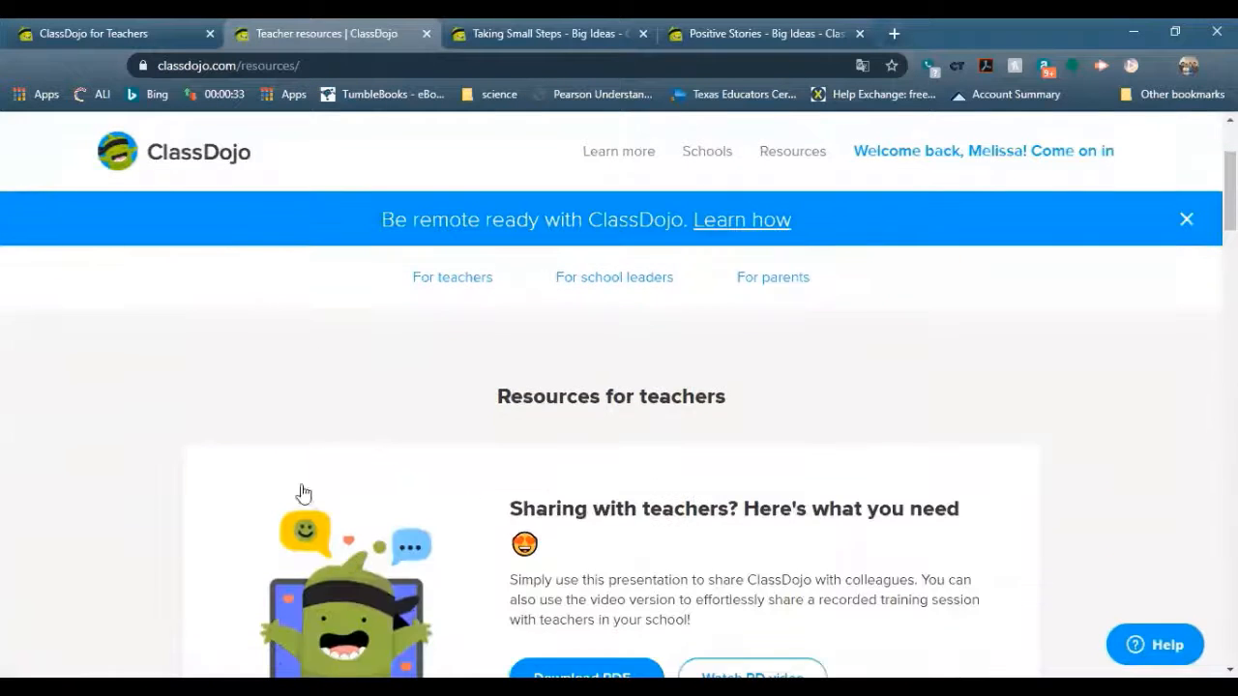
pyautogui.scroll(-4, 33, 431)
pyautogui.scroll(2, 32, 432)
pyautogui.scroll(-1, 38, 434)
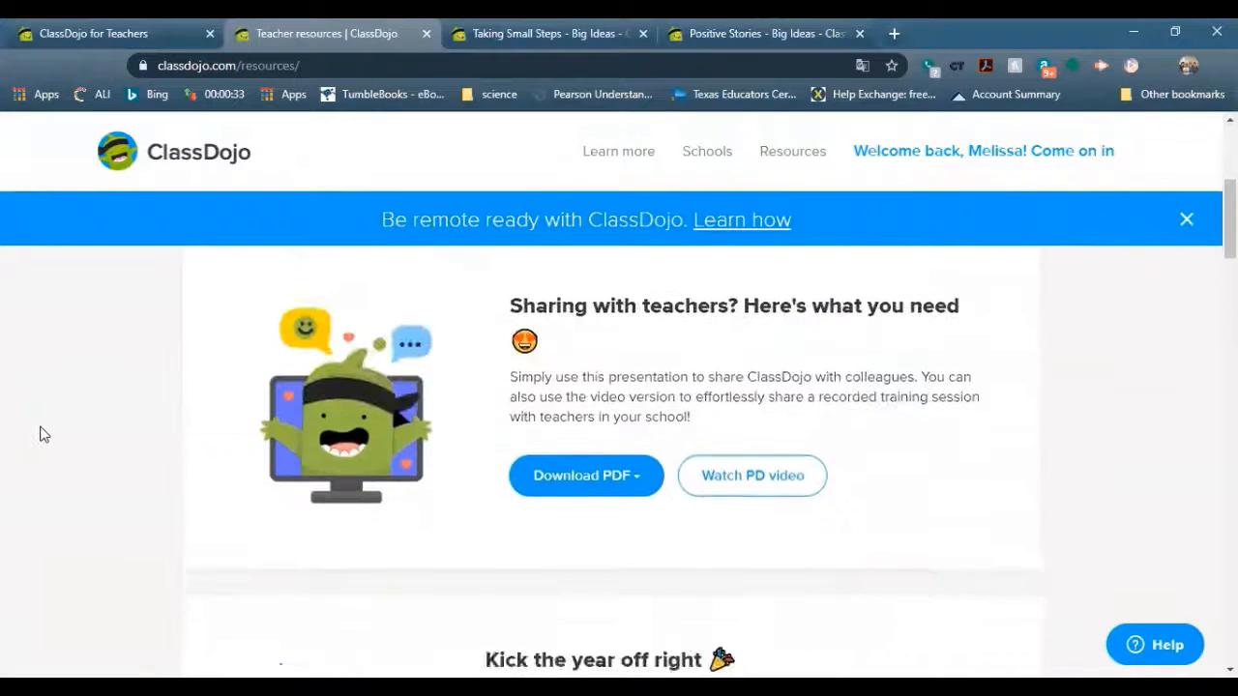
pyautogui.scroll(-5, 40, 435)
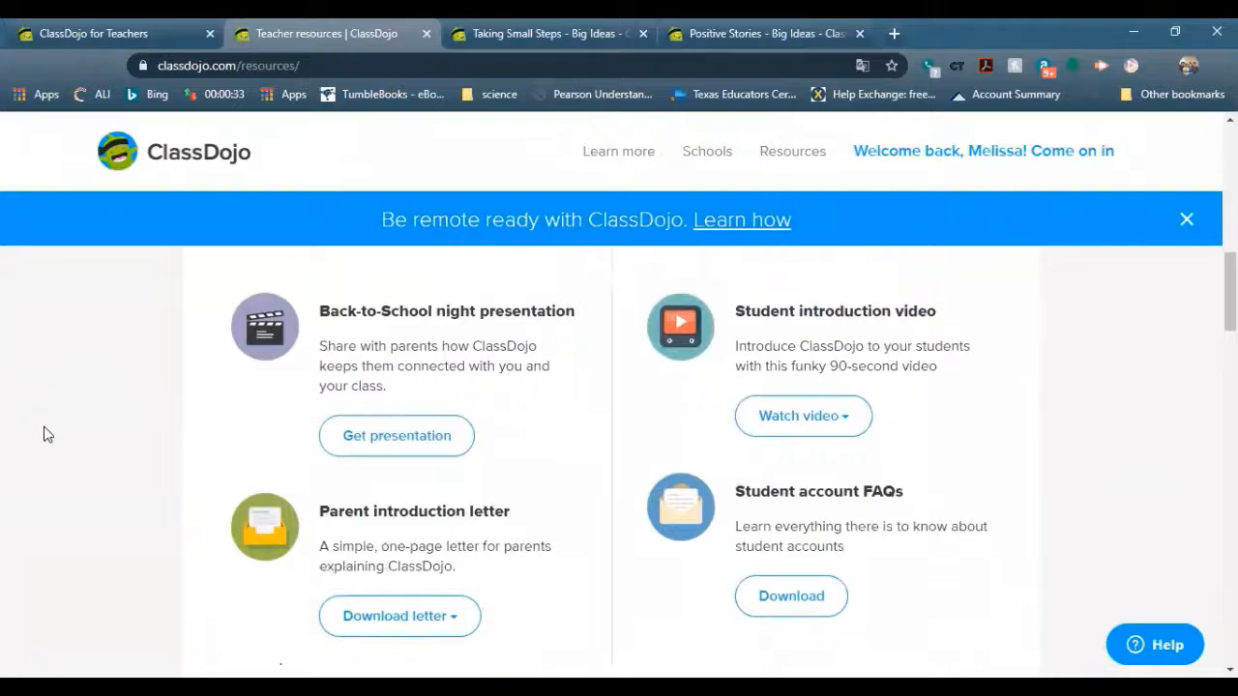
pyautogui.scroll(-5, 44, 434)
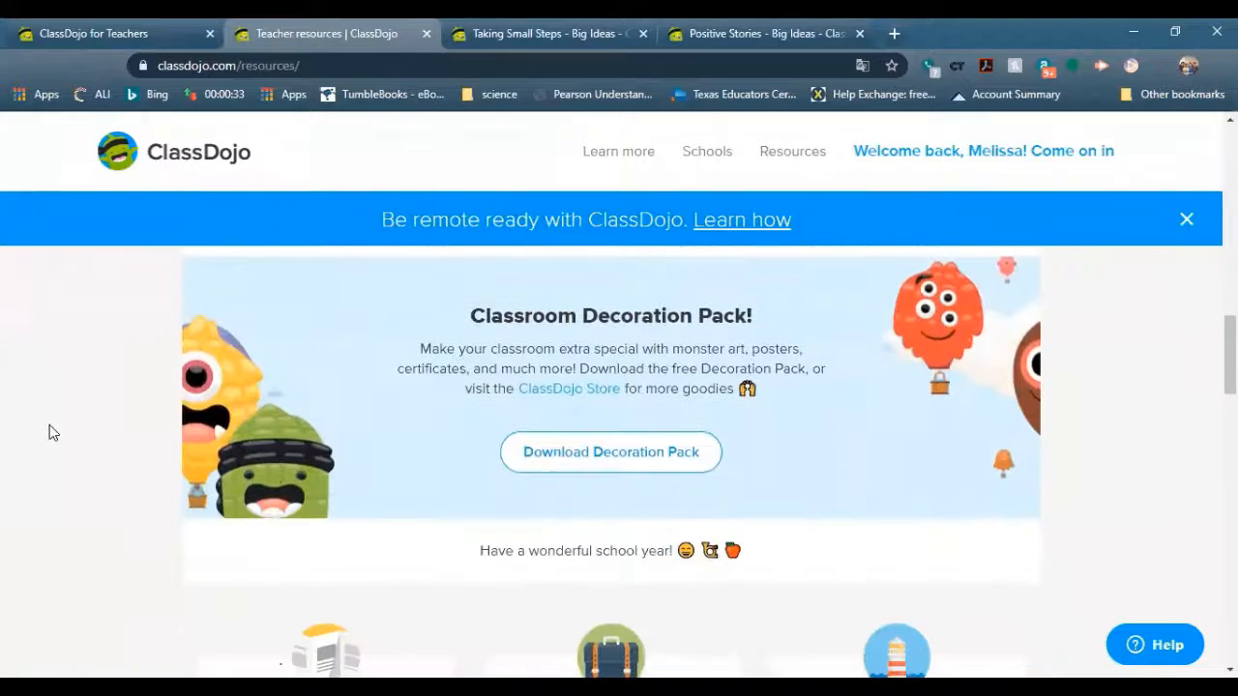
pyautogui.scroll(-2, 50, 432)
pyautogui.scroll(-1, 50, 433)
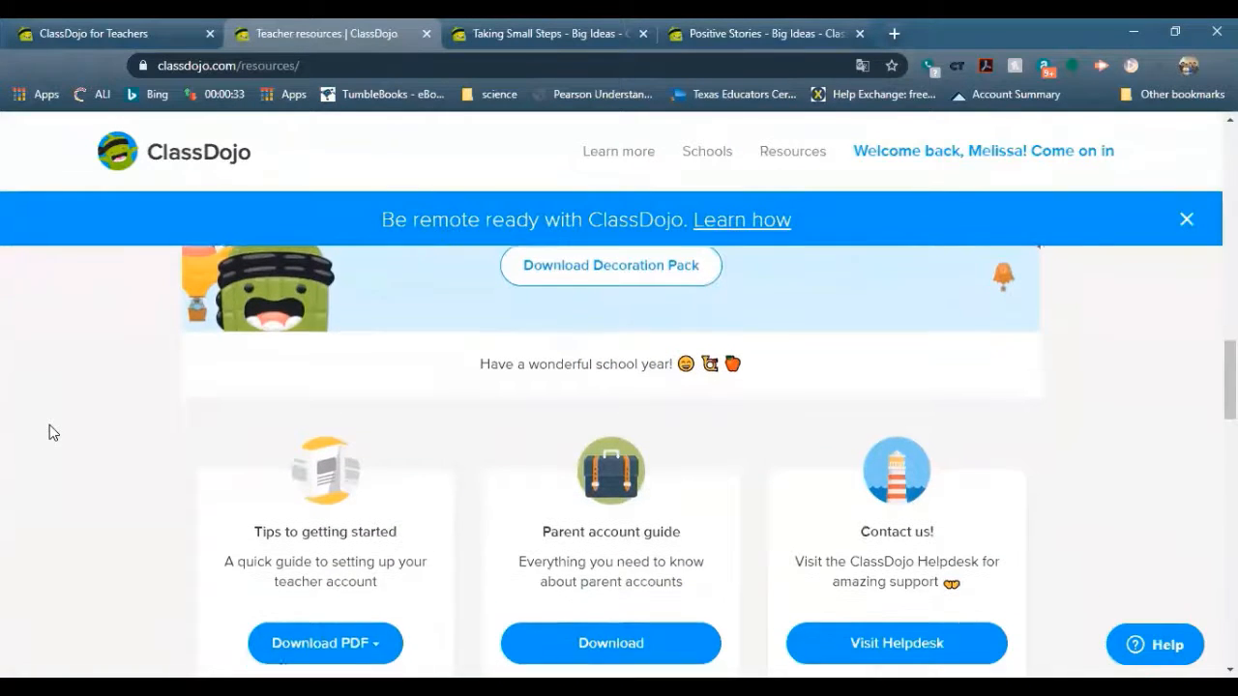
pyautogui.scroll(-3, 68, 421)
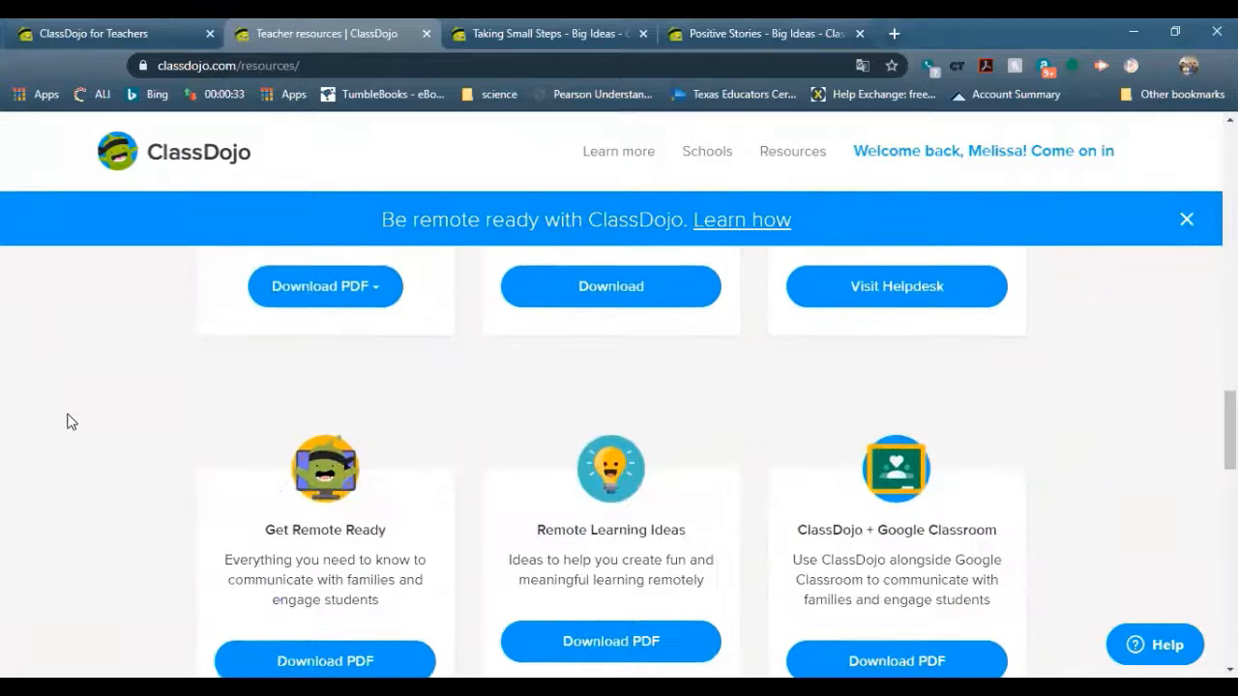
pyautogui.scroll(5, 68, 420)
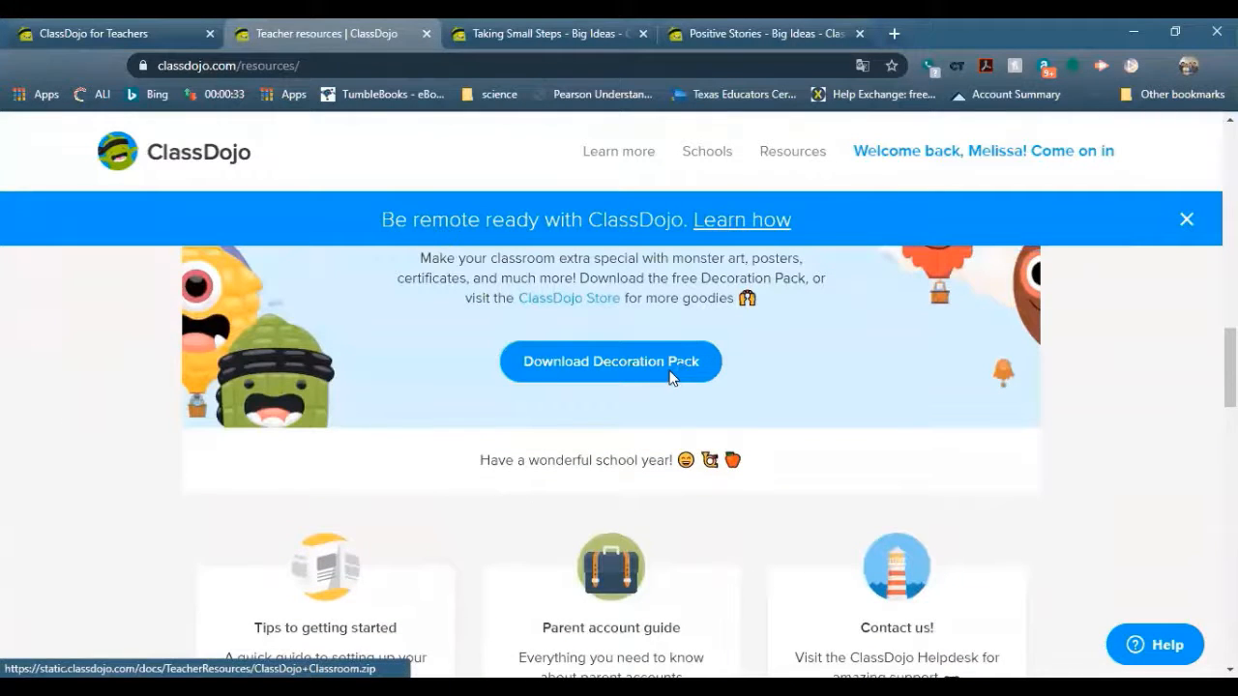
# Start downloading the Classroom Decoration Pack, then cancel saving the file
pyautogui.click(671, 377)
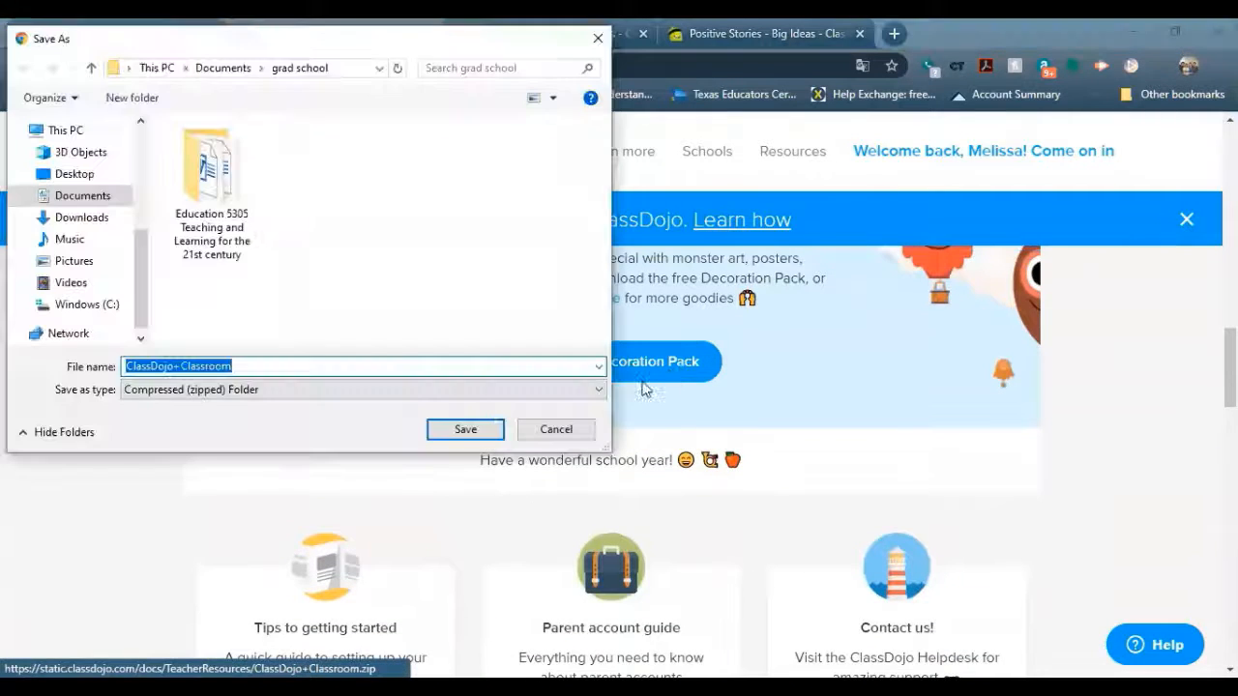
pyautogui.click(566, 431)
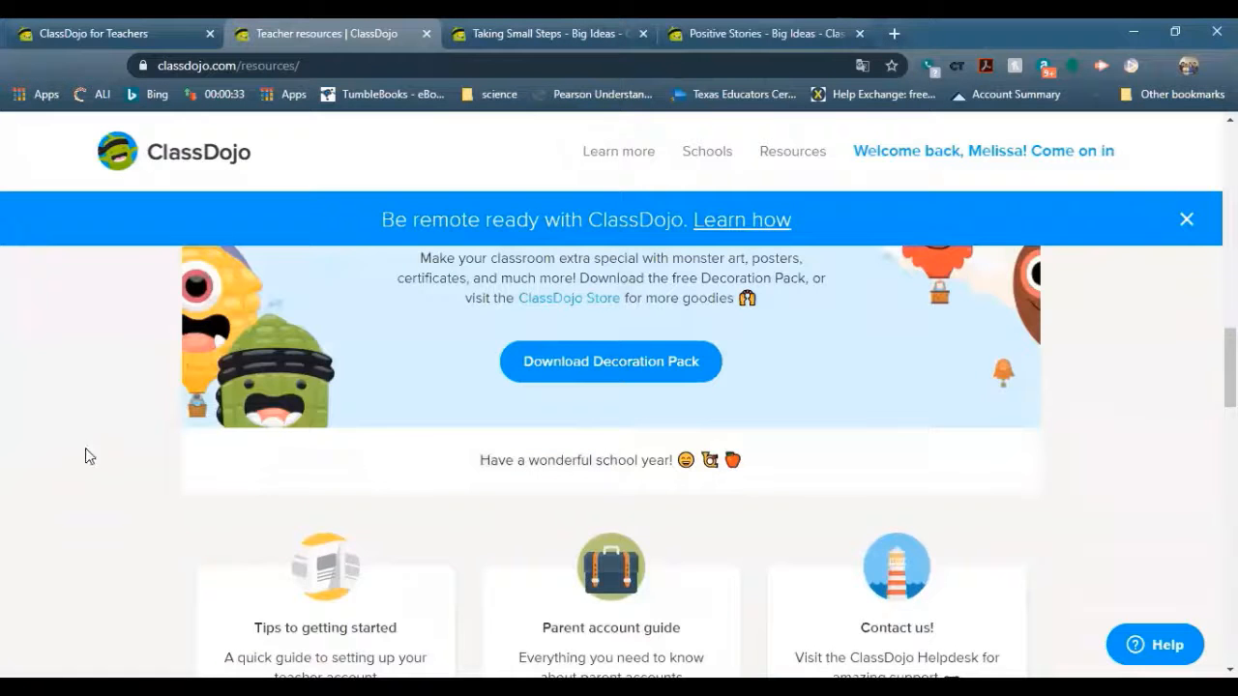
pyautogui.scroll(-5, 39, 484)
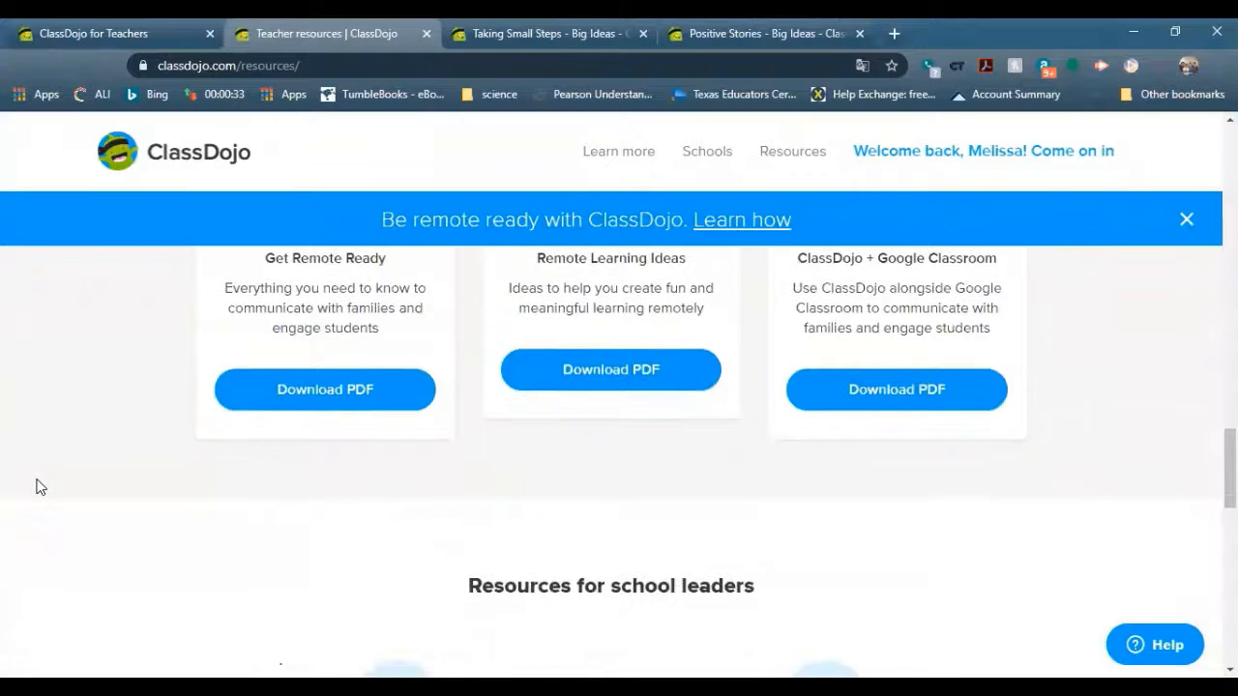
pyautogui.scroll(2, 39, 487)
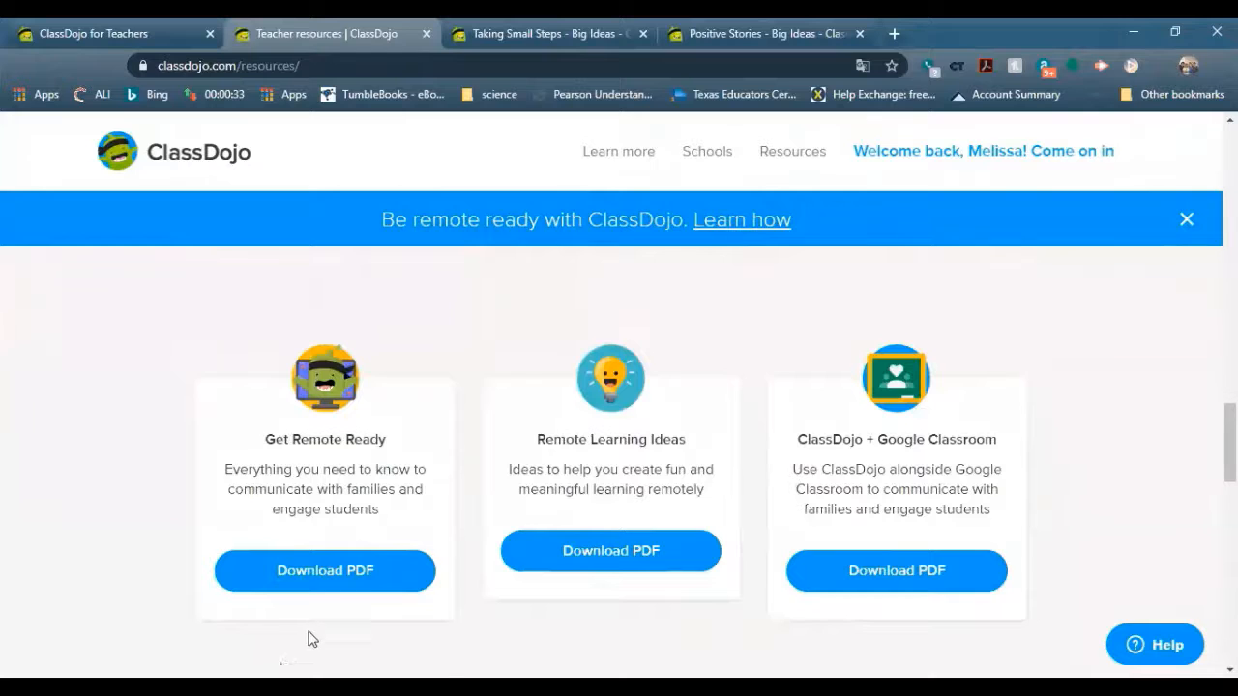
pyautogui.scroll(1, 310, 639)
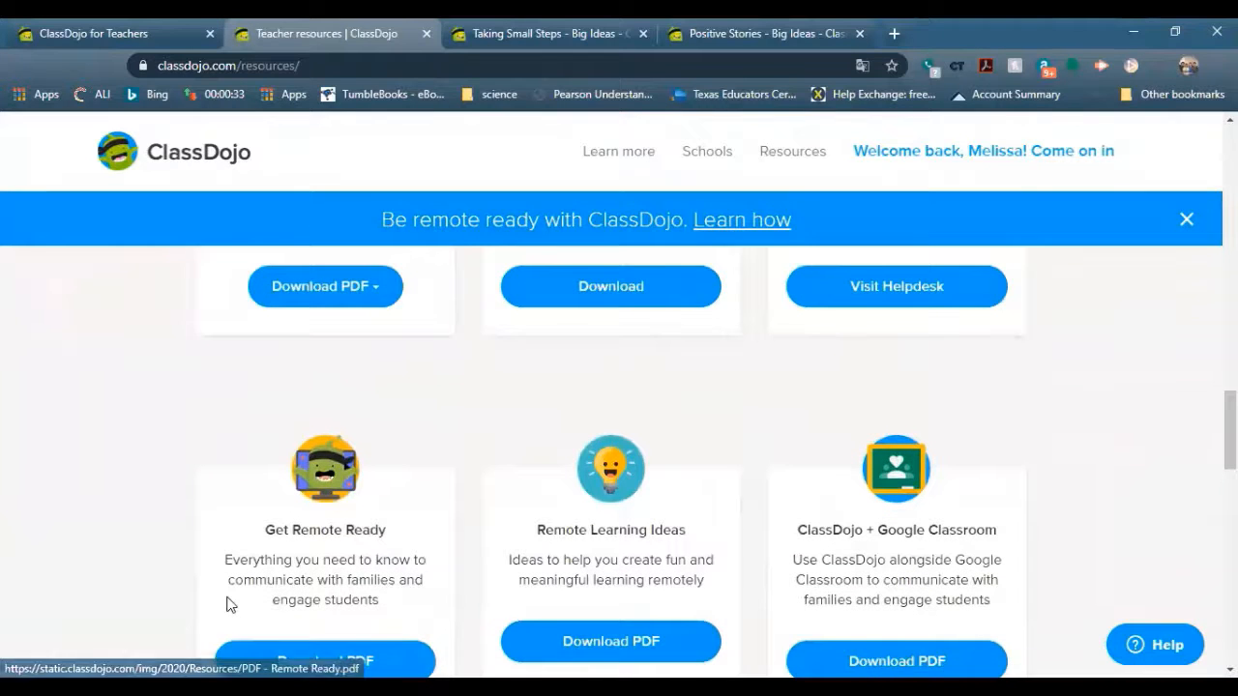
pyautogui.scroll(10, 230, 605)
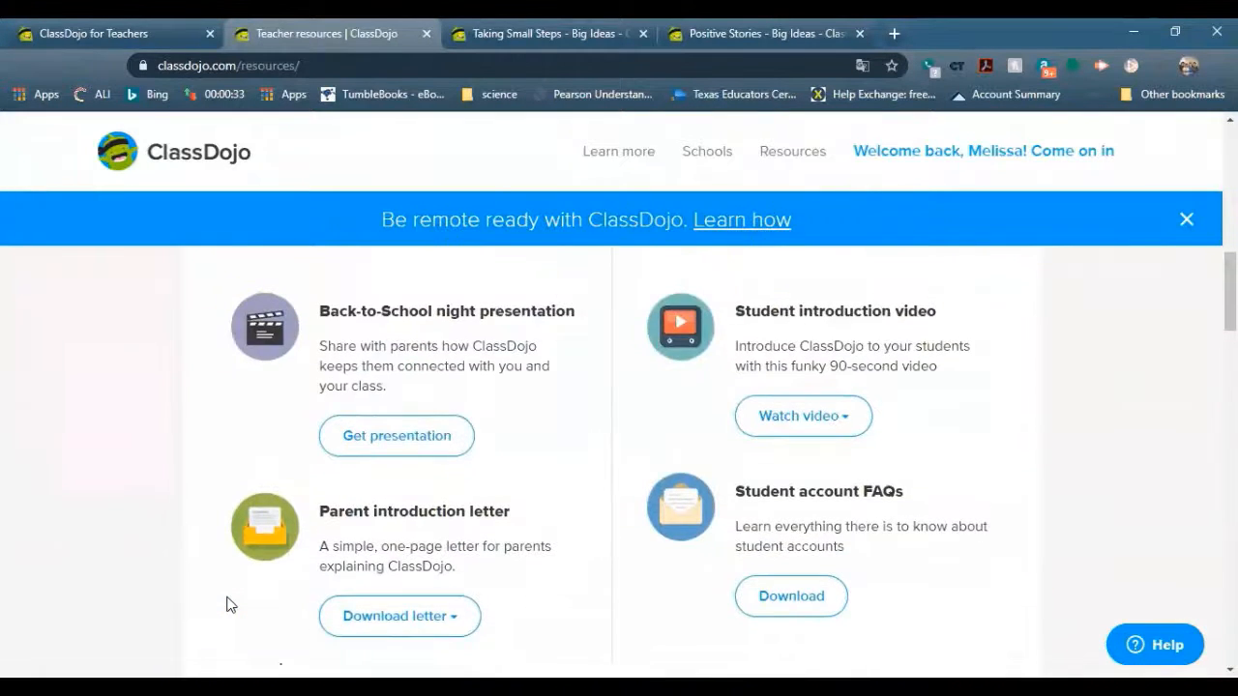
pyautogui.scroll(8, 231, 604)
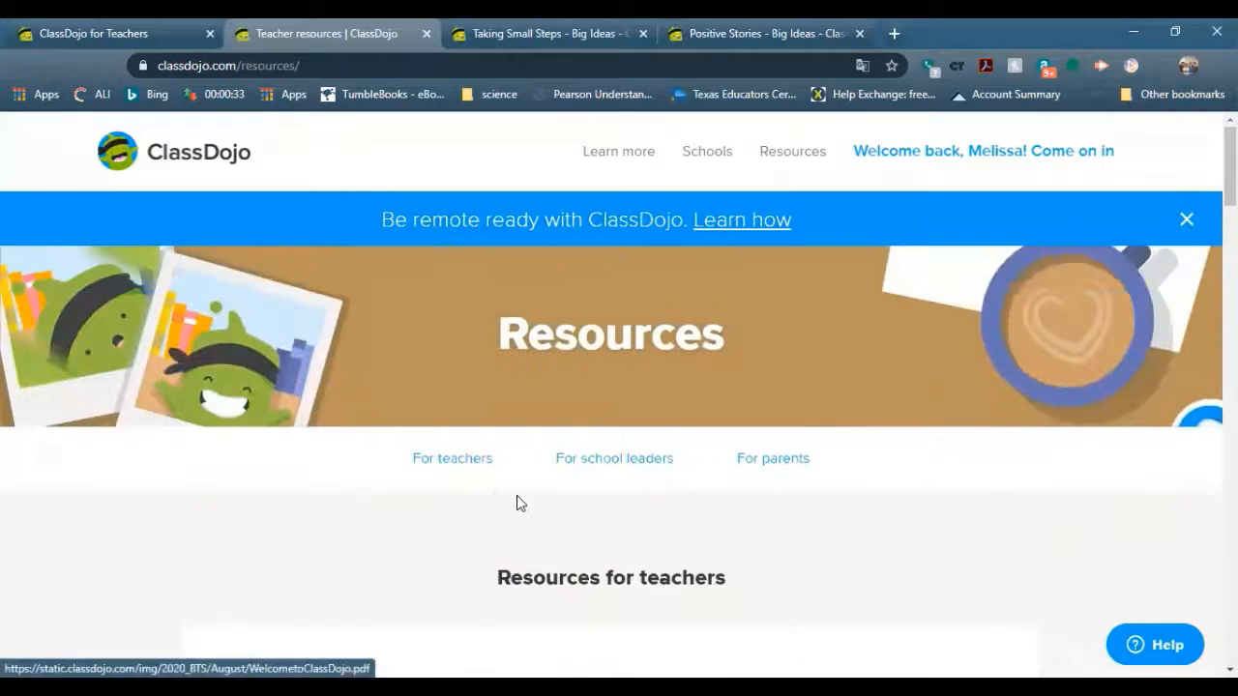
# Jump to the Resources for teachers section, then to Resources for parents
pyautogui.click(439, 470)
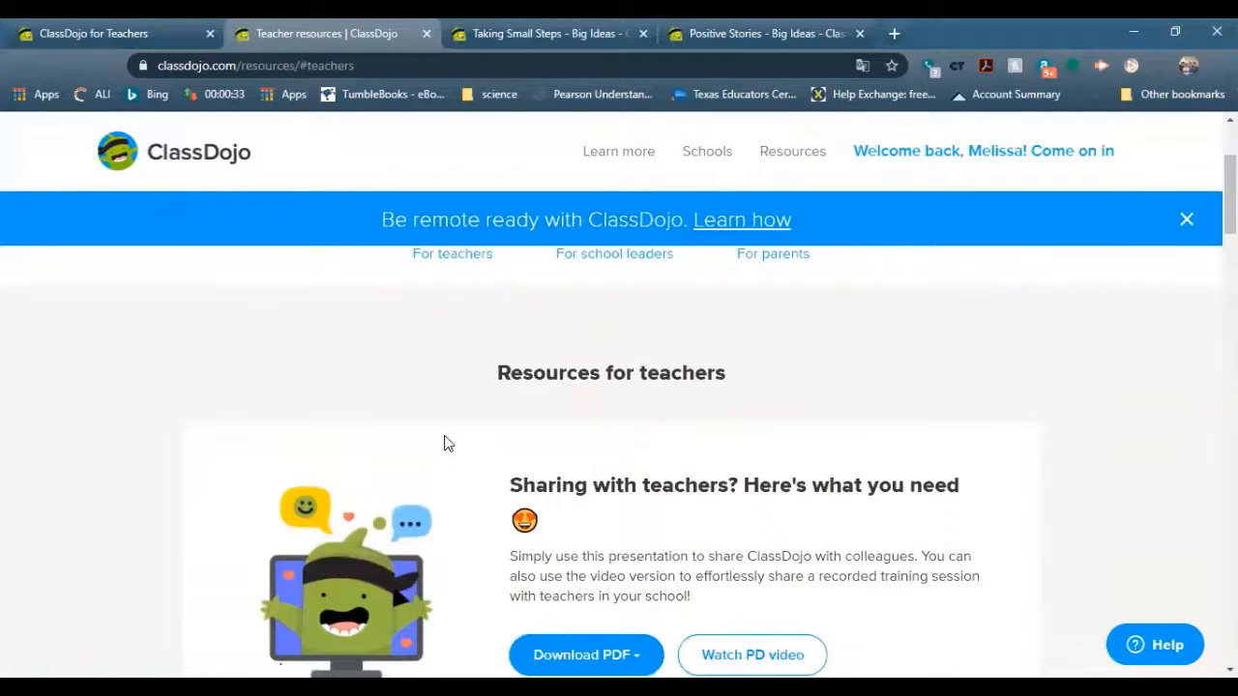
pyautogui.scroll(5, 772, 406)
pyautogui.click(771, 458)
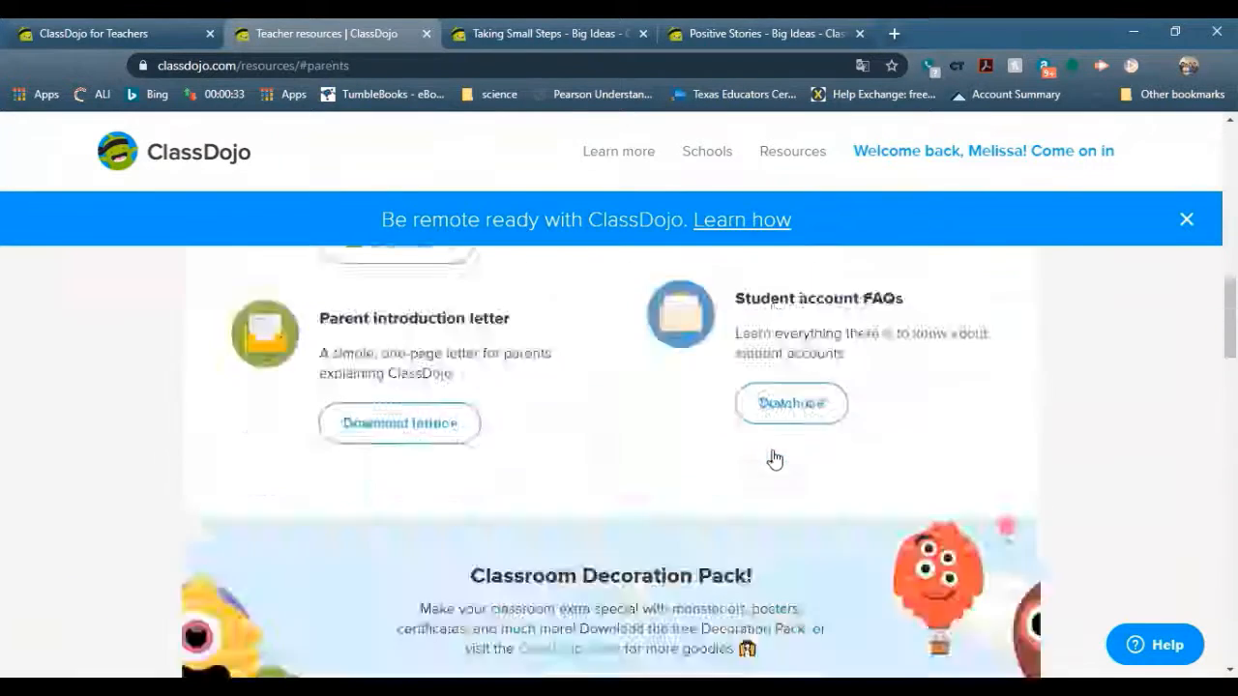
pyautogui.scroll(-3, 764, 451)
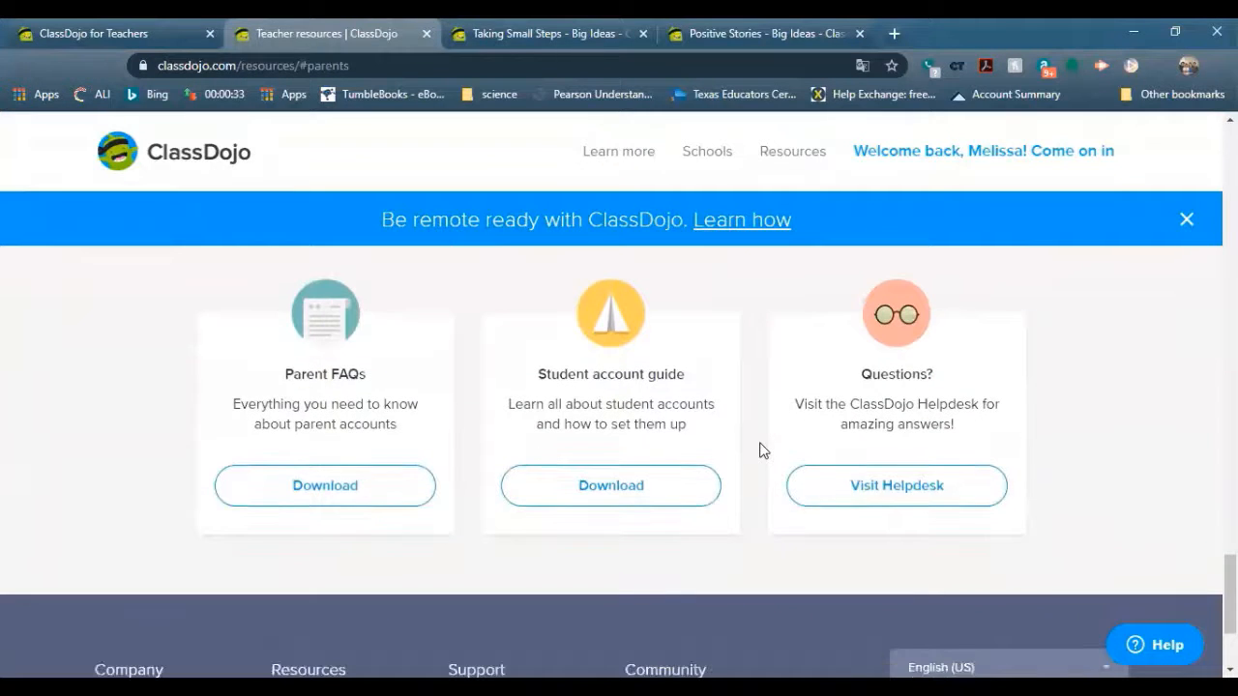
pyautogui.scroll(13, 762, 455)
pyautogui.scroll(5, 760, 455)
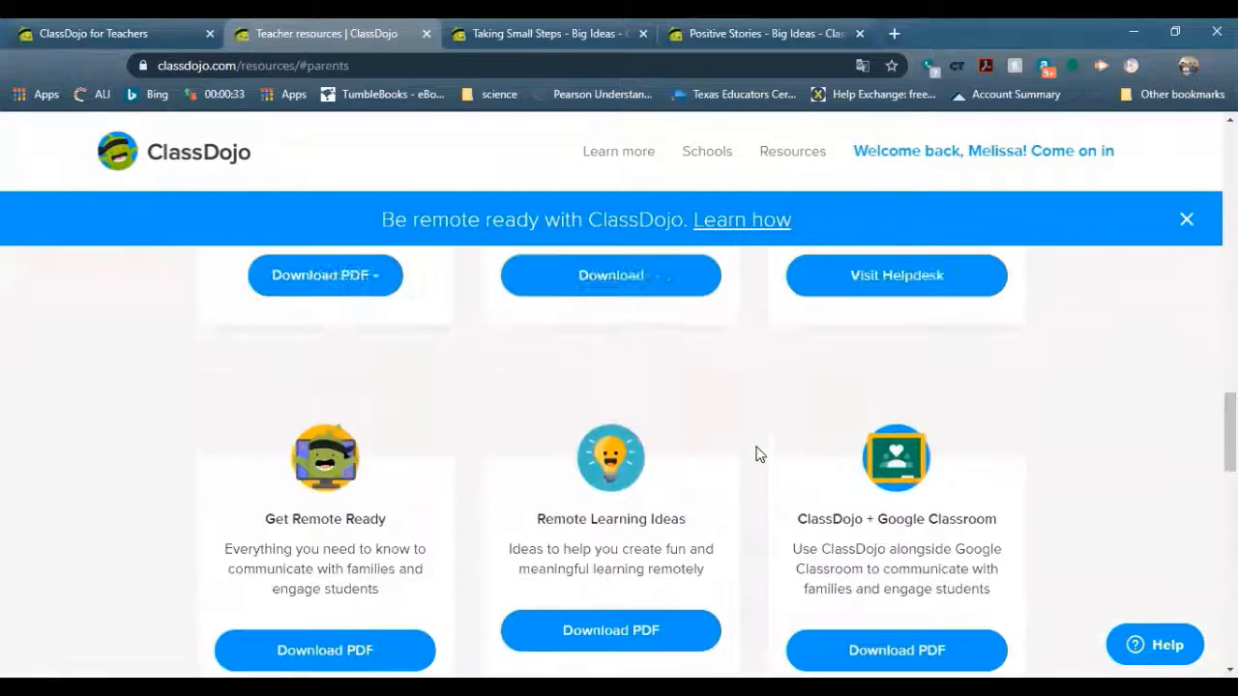
pyautogui.scroll(4, 760, 454)
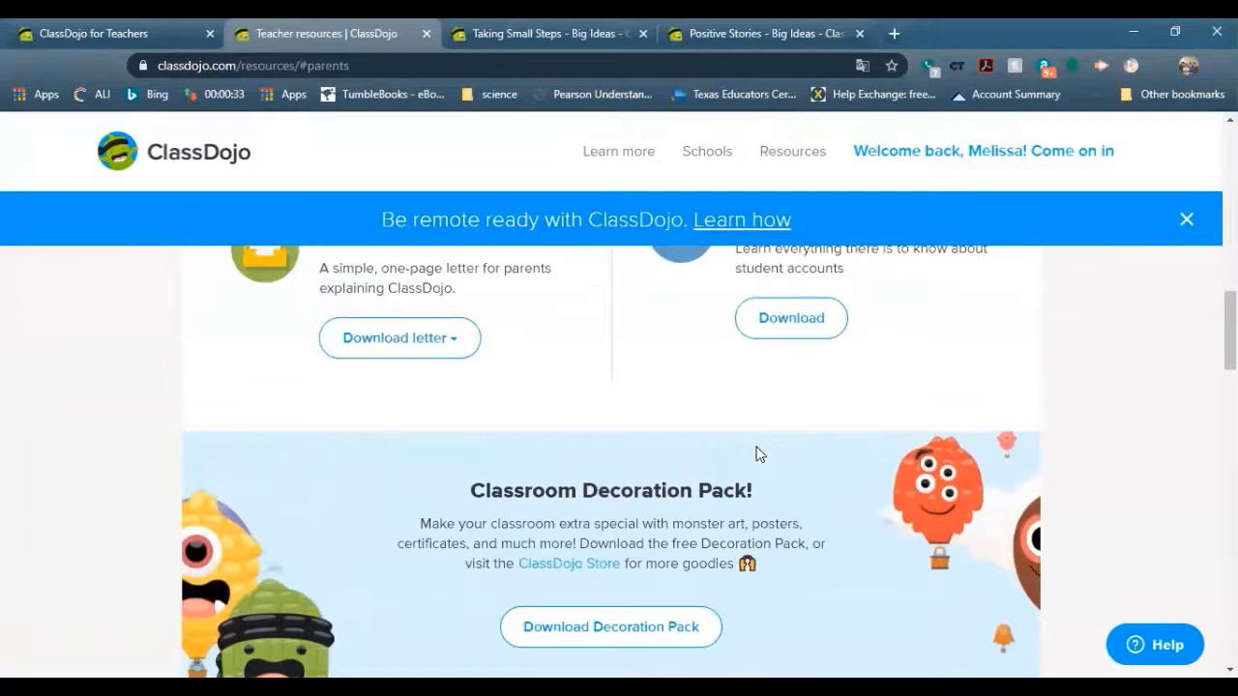
# Open the ClassDojo Shop in a new tab and view the Wash Your Hands Poster
pyautogui.click(580, 564)
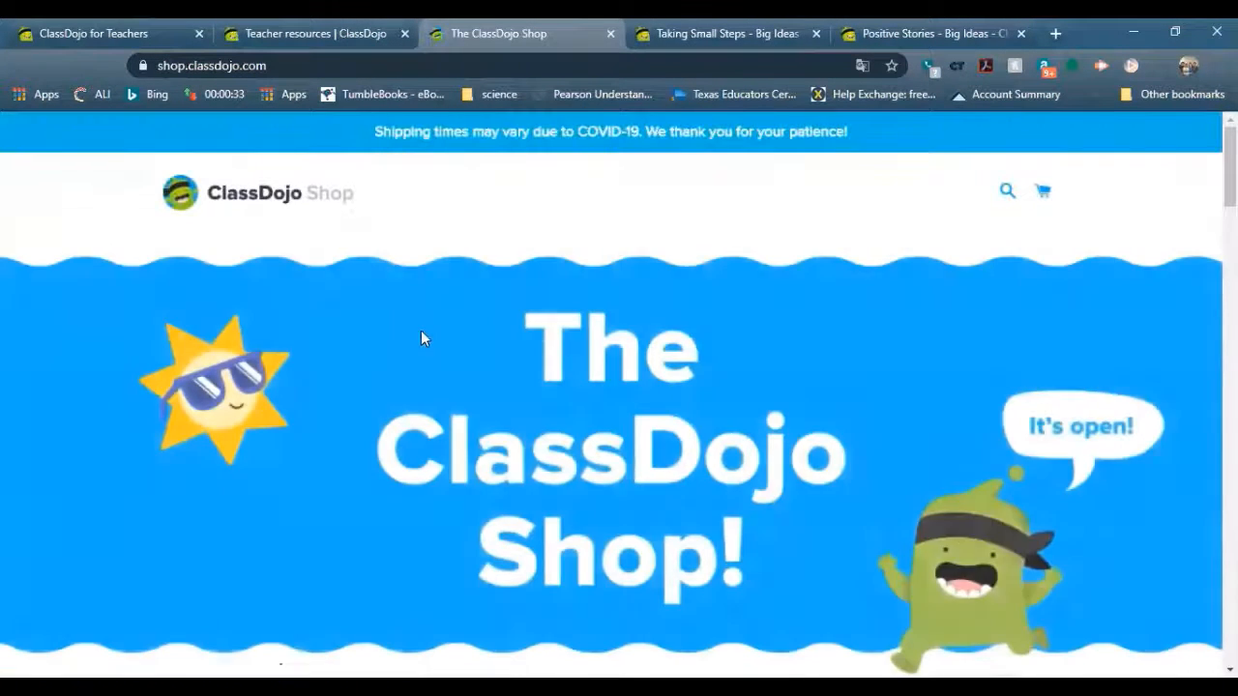
pyautogui.scroll(-10, 446, 337)
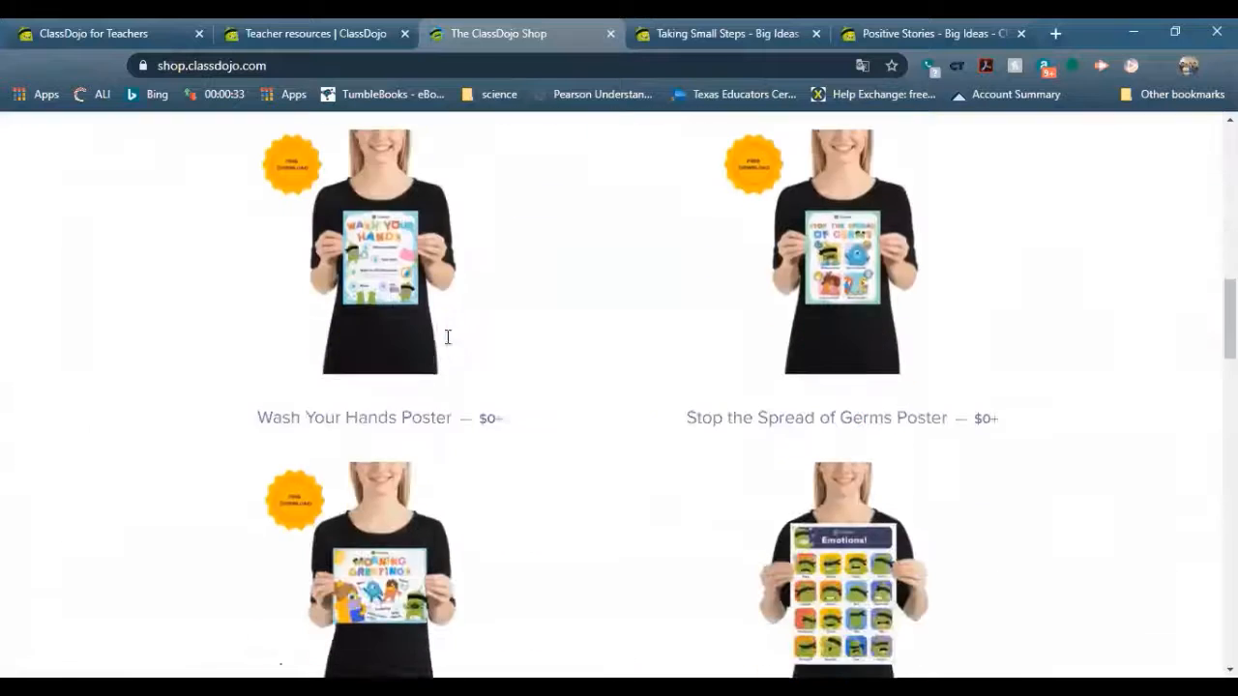
pyautogui.scroll(-1, 448, 348)
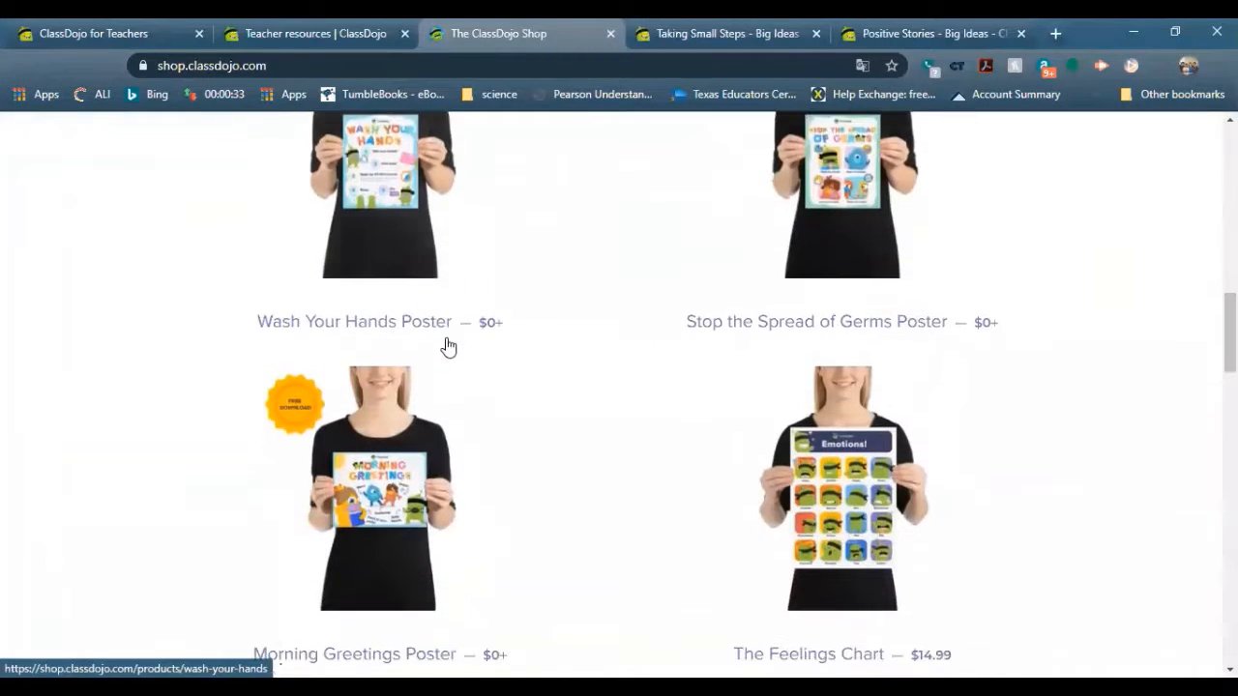
pyautogui.click(450, 358)
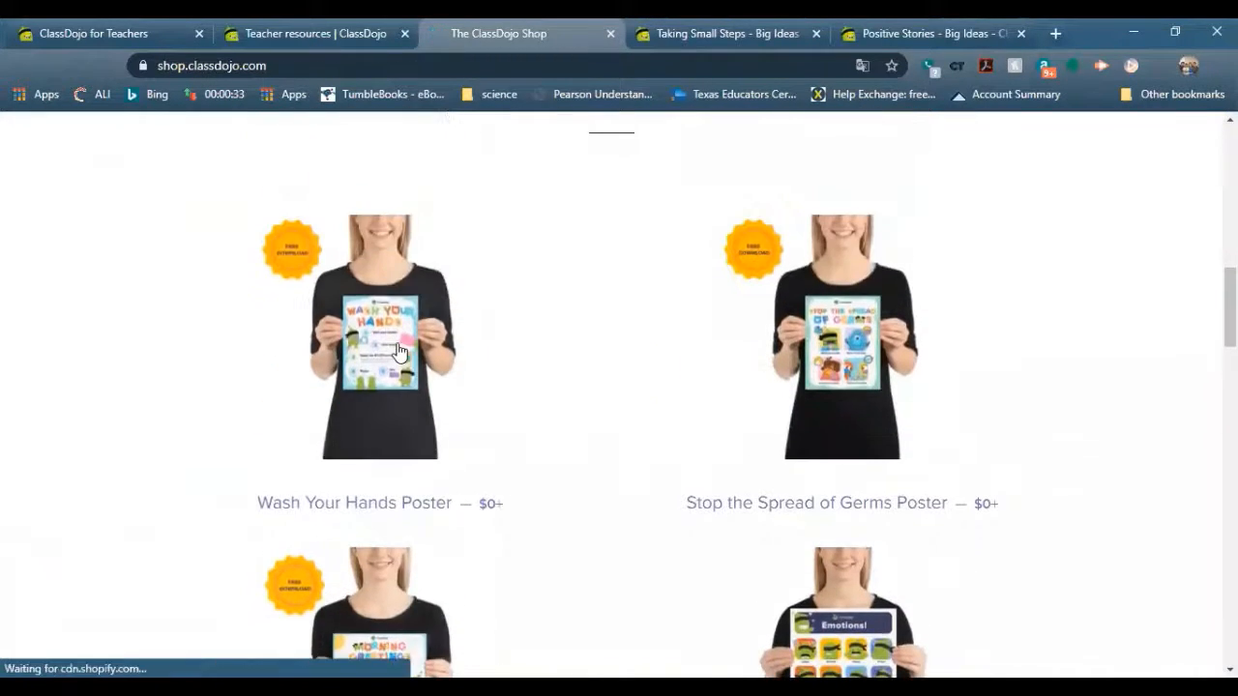
pyautogui.scroll(-2, 677, 447)
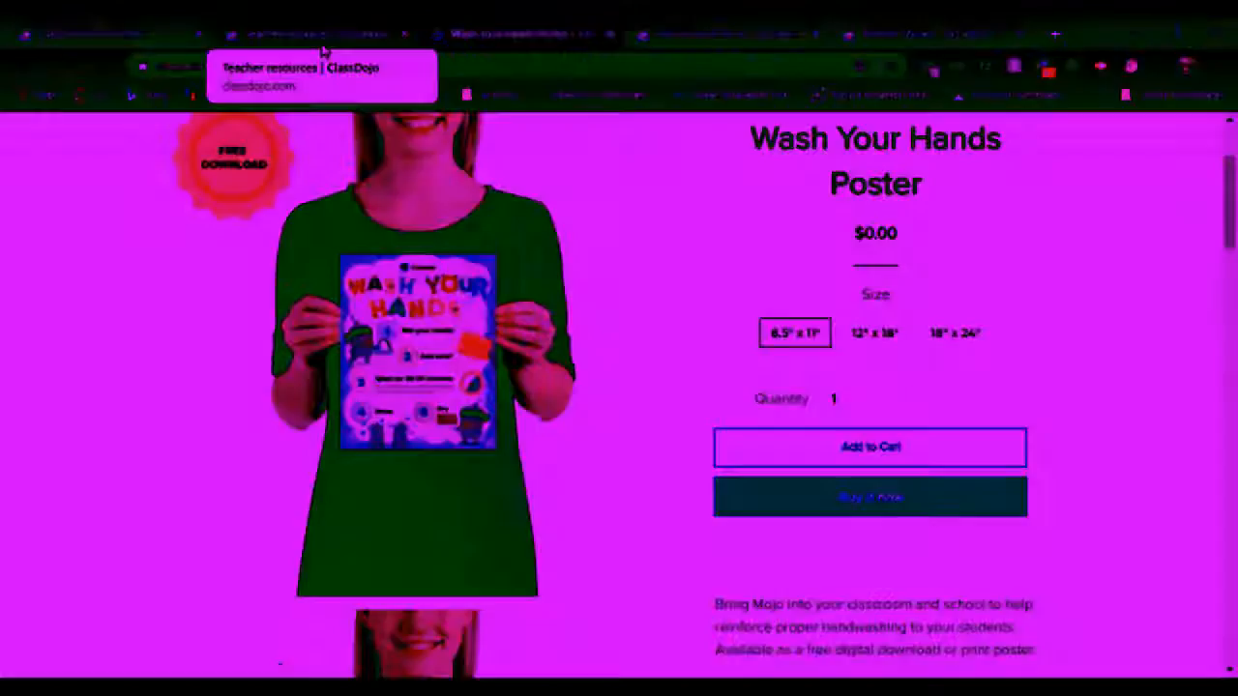
# Glance back at the teacher resources tab, then return to the main ClassDojo Shop page
pyautogui.click(311, 35)
pyautogui.scroll(-6, 559, 473)
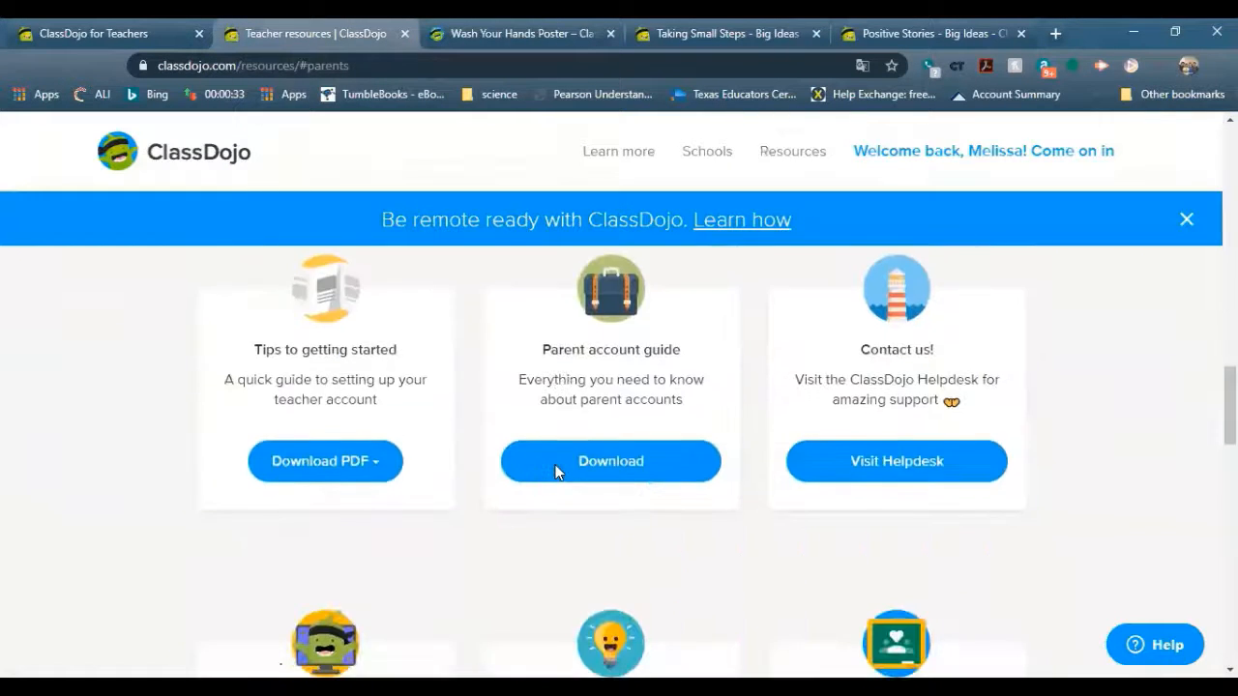
pyautogui.scroll(7, 558, 473)
pyautogui.click(505, 31)
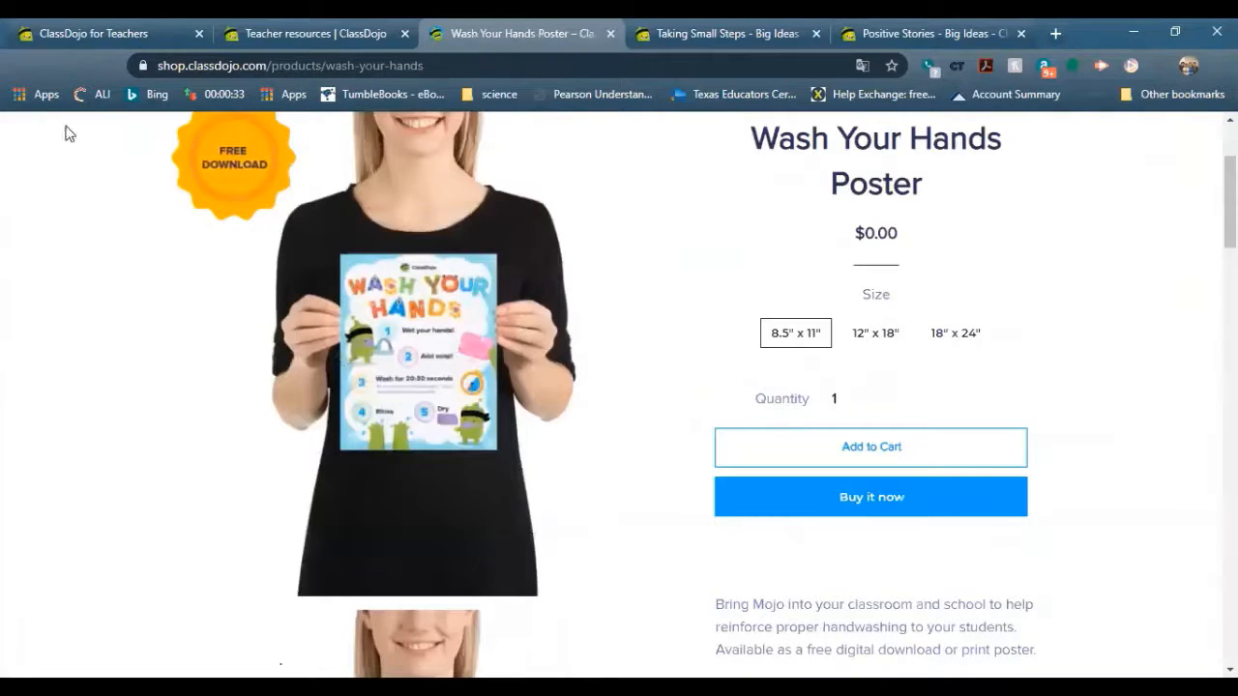
pyautogui.click(16, 68)
# Scroll the shop's products from the Kindness Tee down to the Summer Exclusive Donut Tote
pyautogui.scroll(-5, 567, 445)
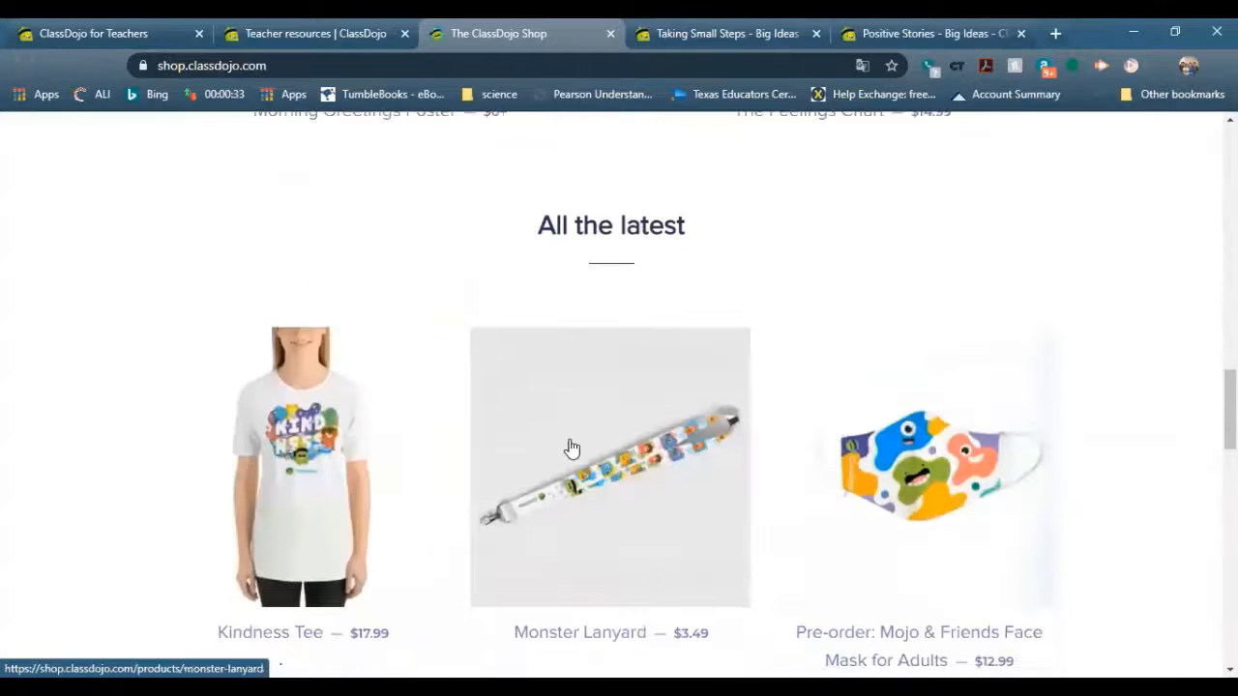
pyautogui.scroll(-1, 571, 447)
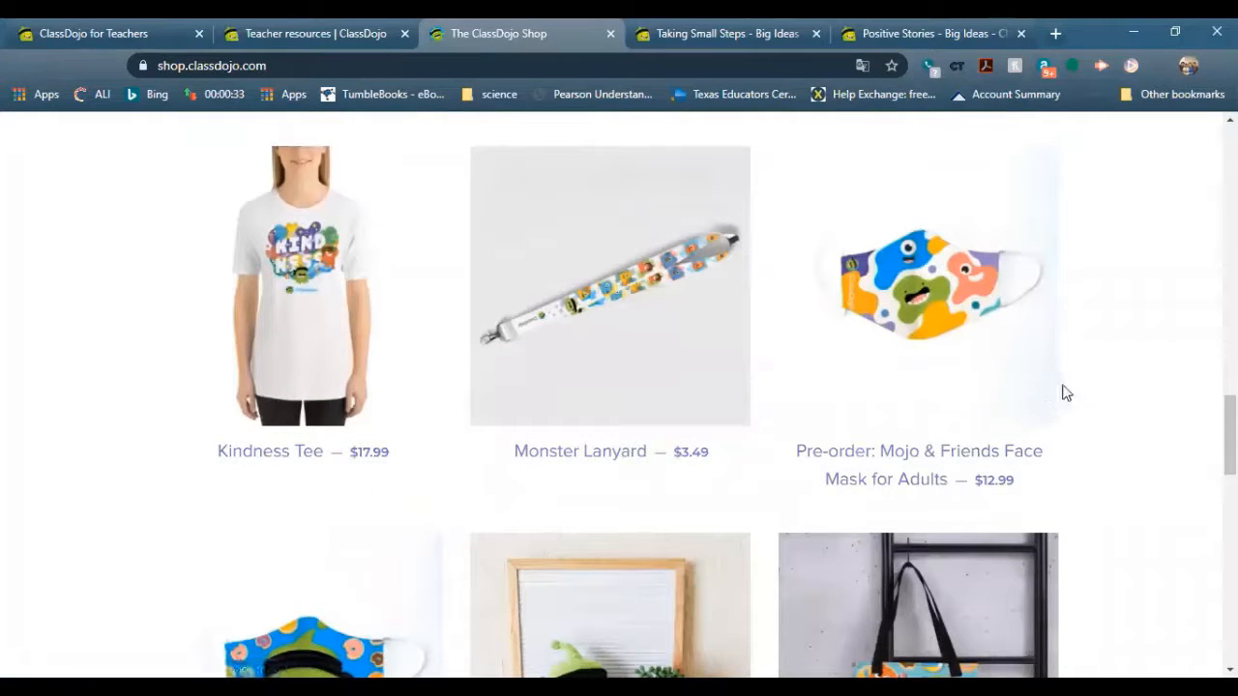
pyautogui.scroll(-5, 690, 472)
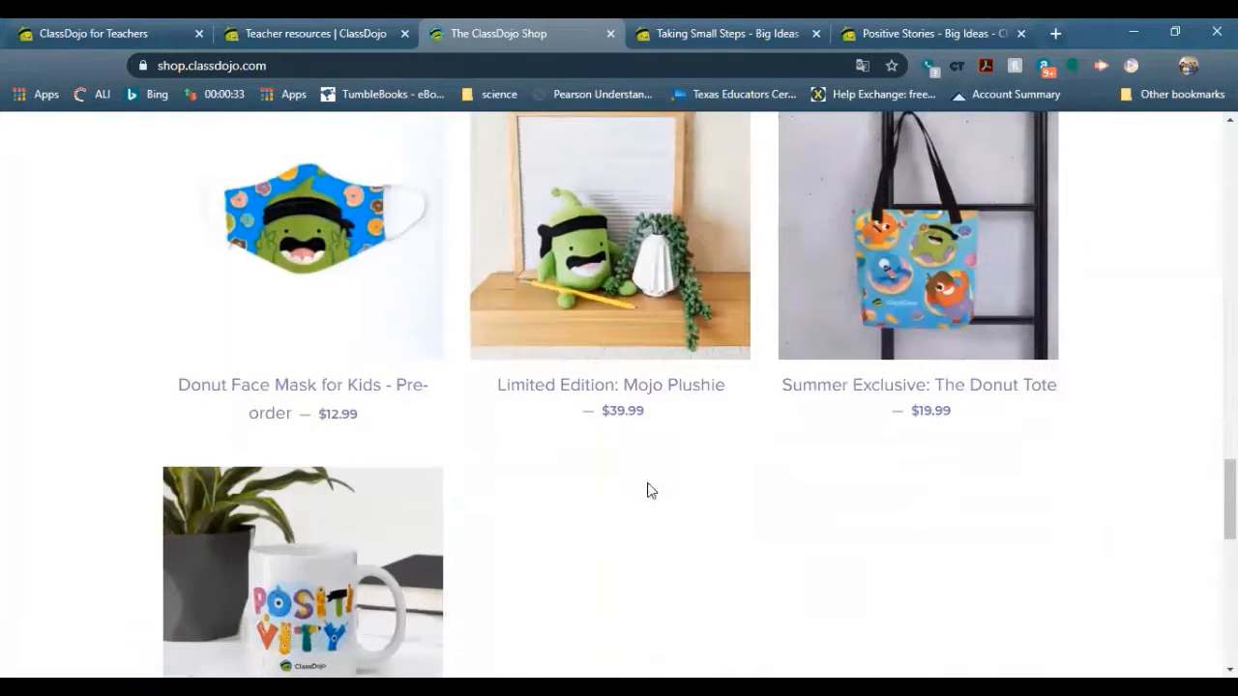
pyautogui.scroll(-2, 631, 515)
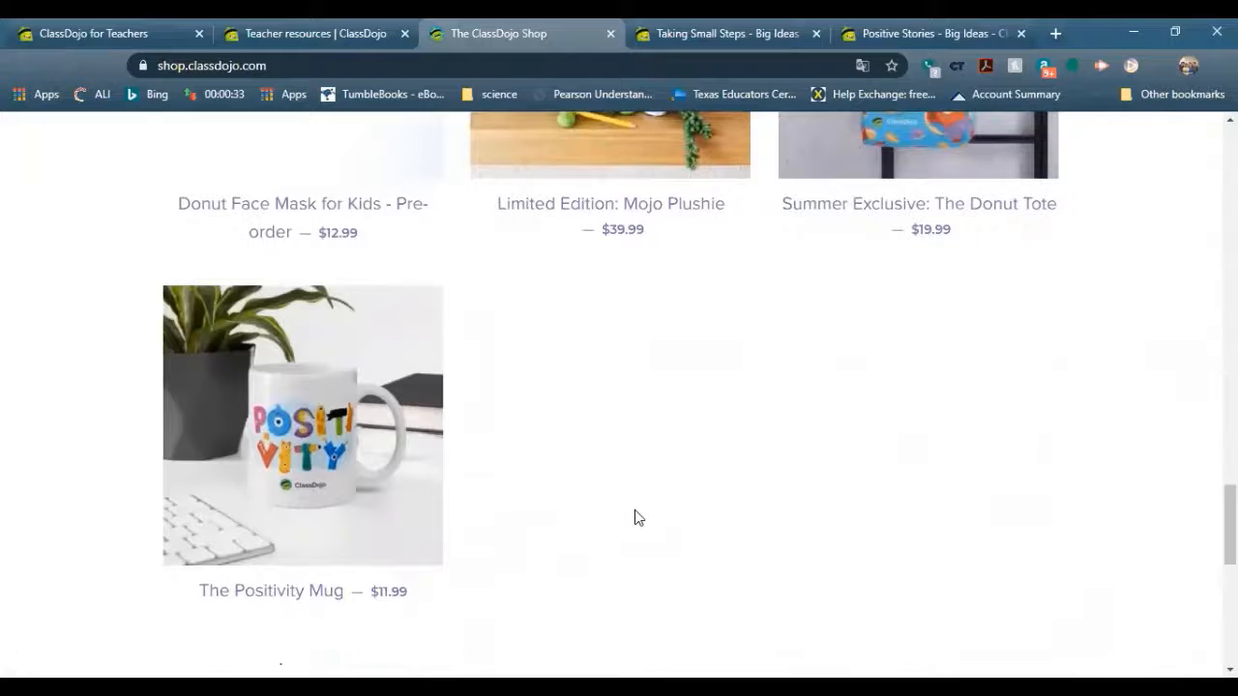
pyautogui.scroll(6, 635, 518)
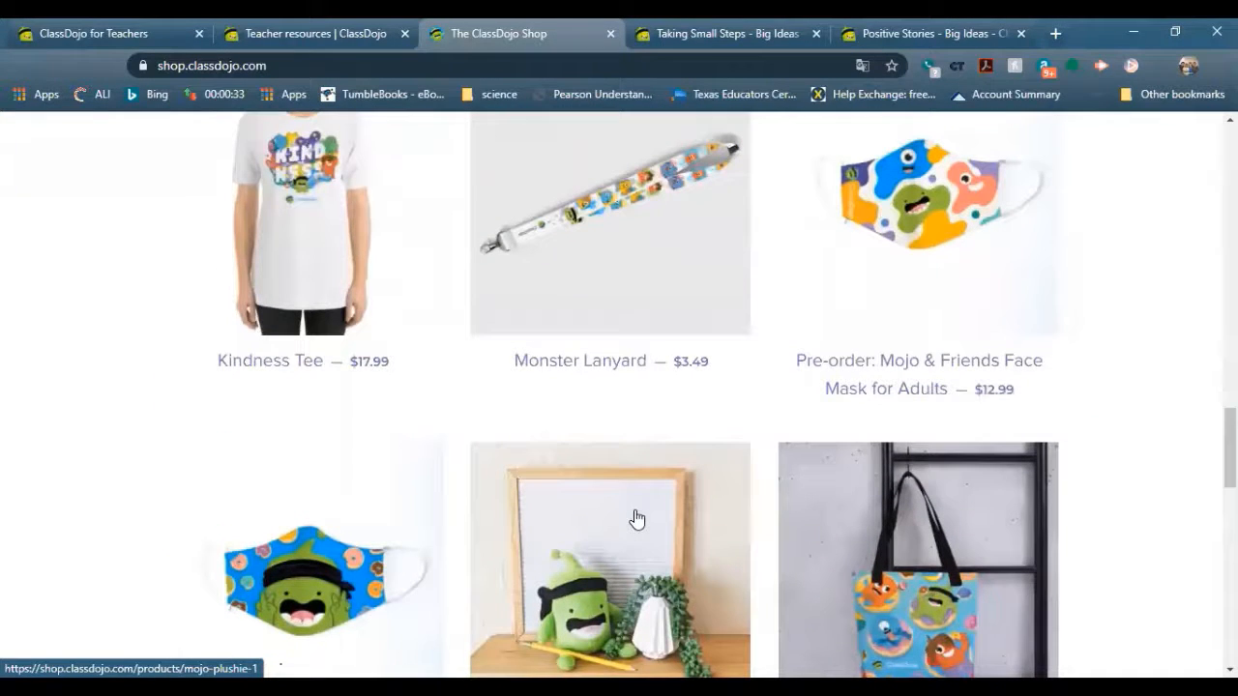
pyautogui.scroll(3, 1026, 507)
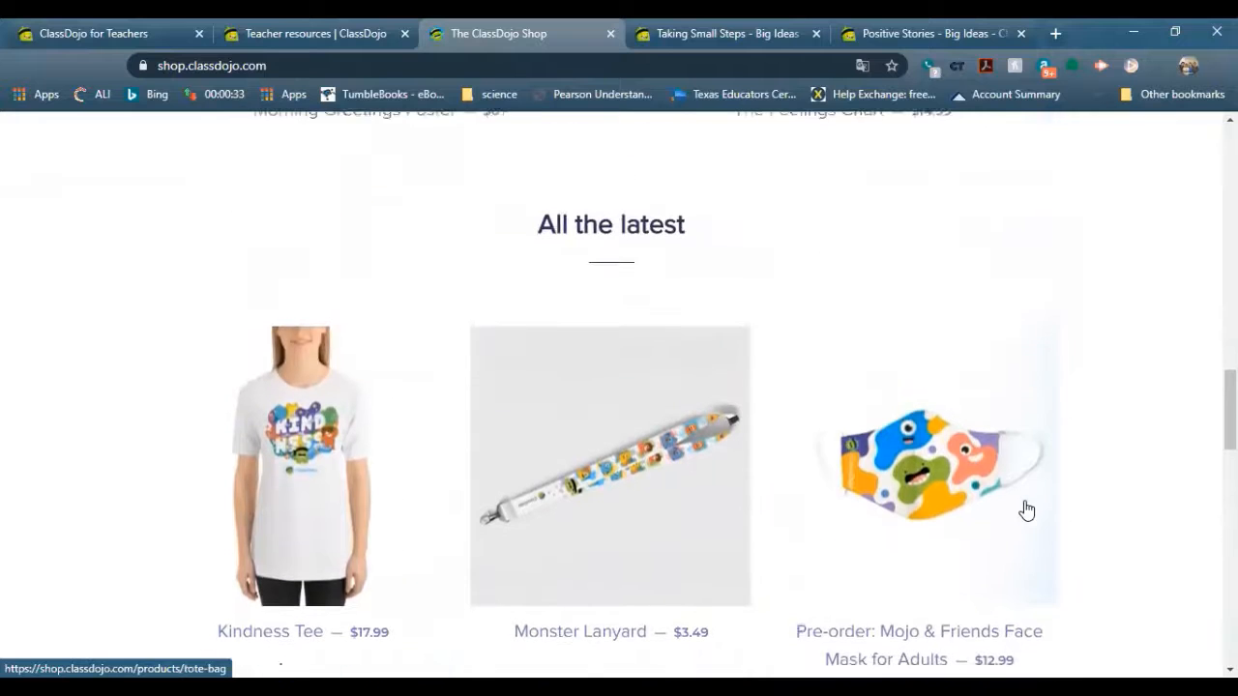
pyautogui.scroll(10, 1044, 519)
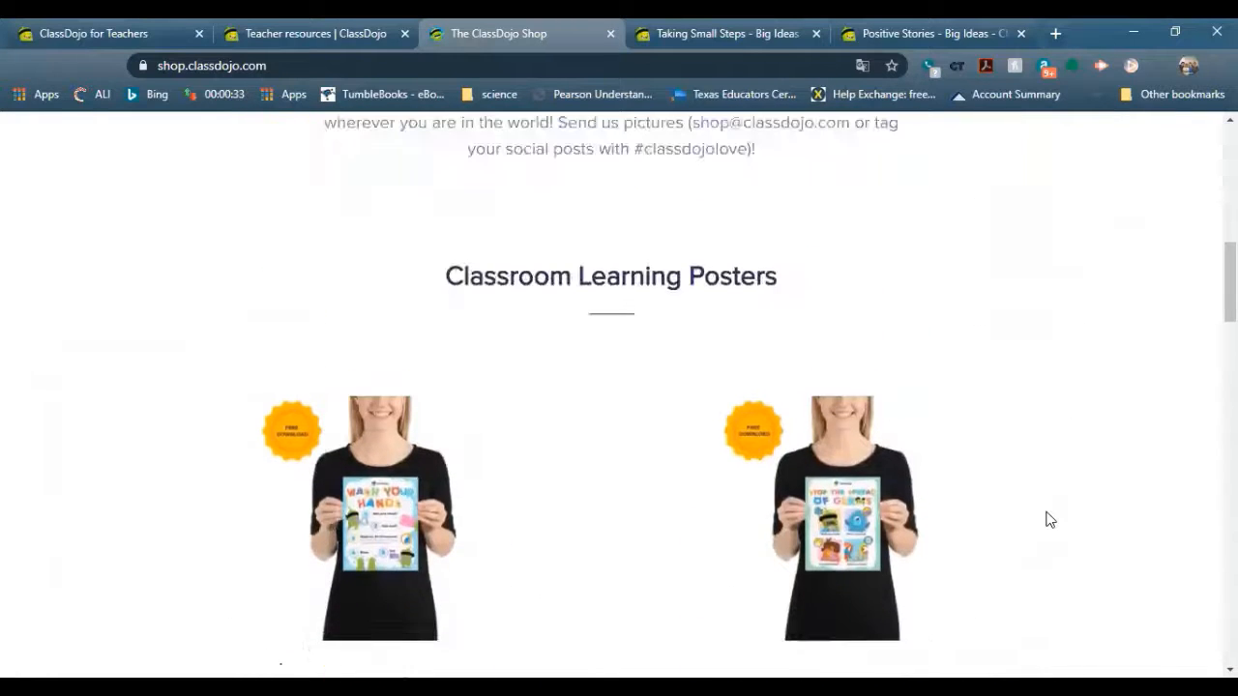
pyautogui.scroll(2, 1051, 520)
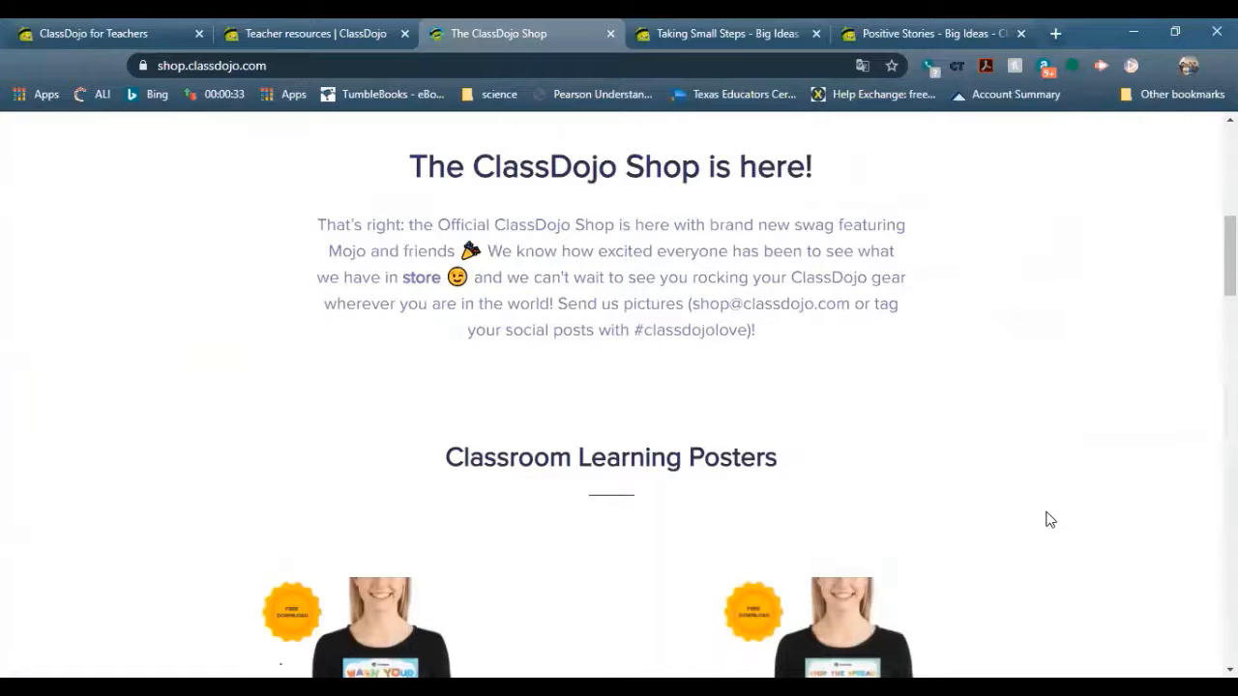
pyautogui.scroll(3, 1047, 515)
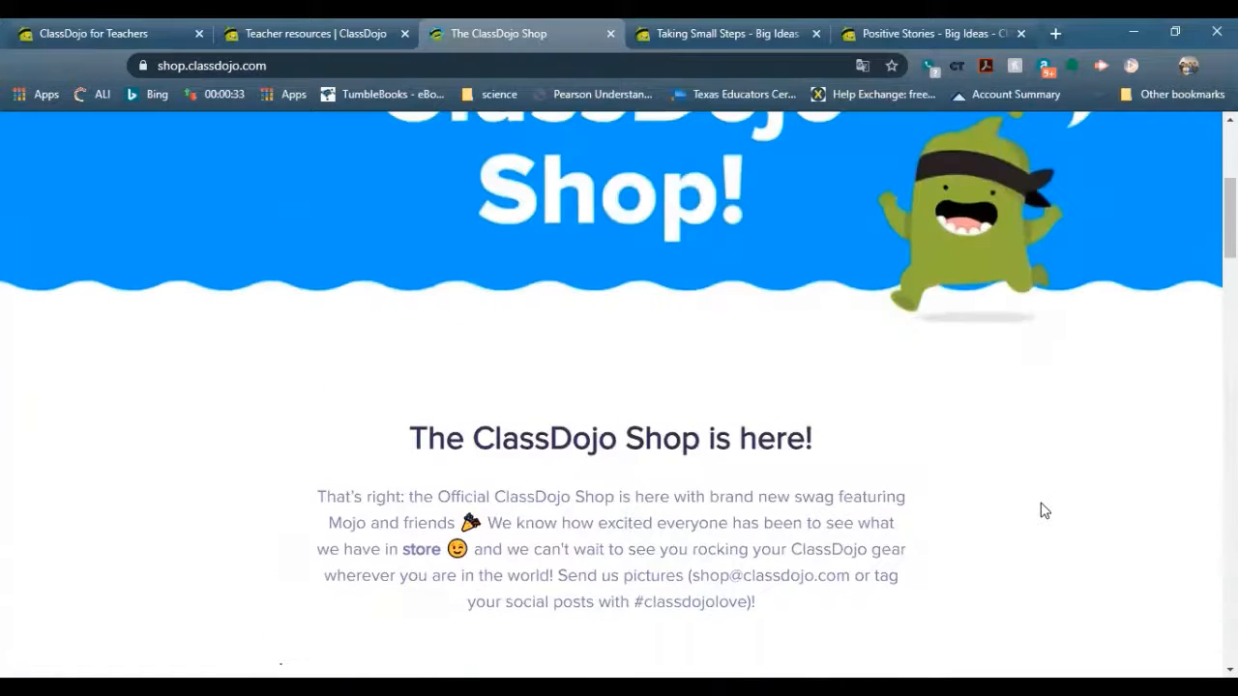
pyautogui.scroll(2, 1045, 511)
pyautogui.scroll(-12, 1047, 503)
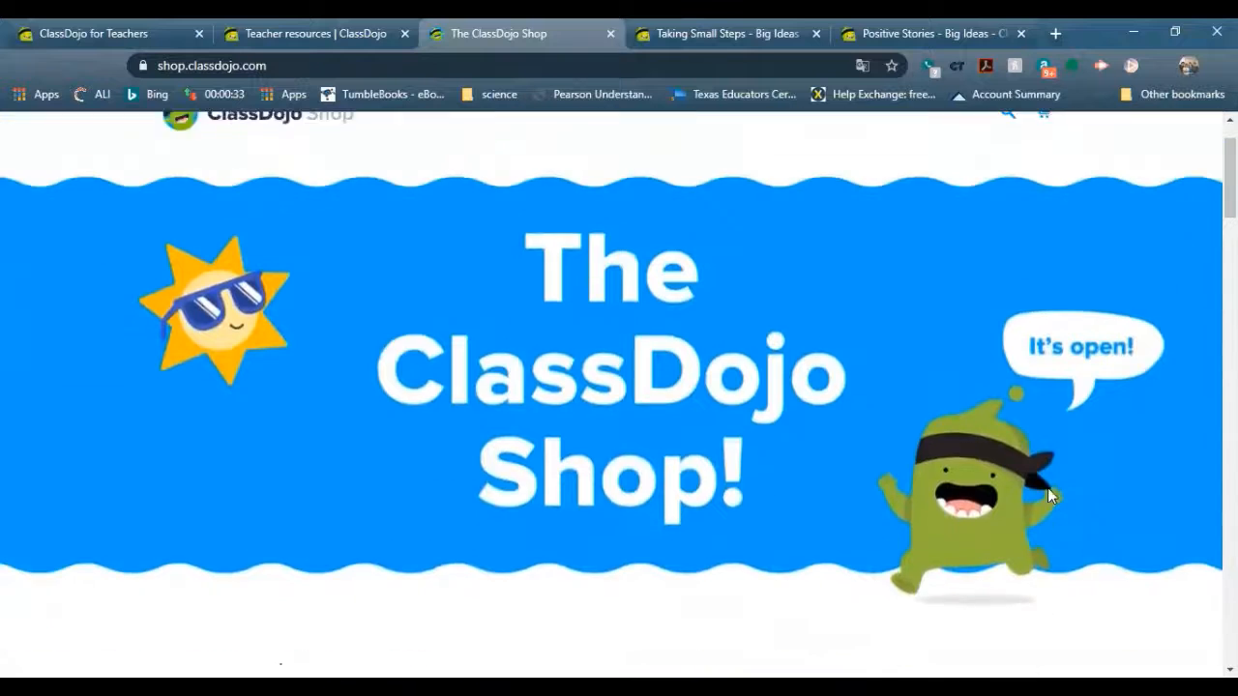
pyautogui.scroll(-3, 1053, 496)
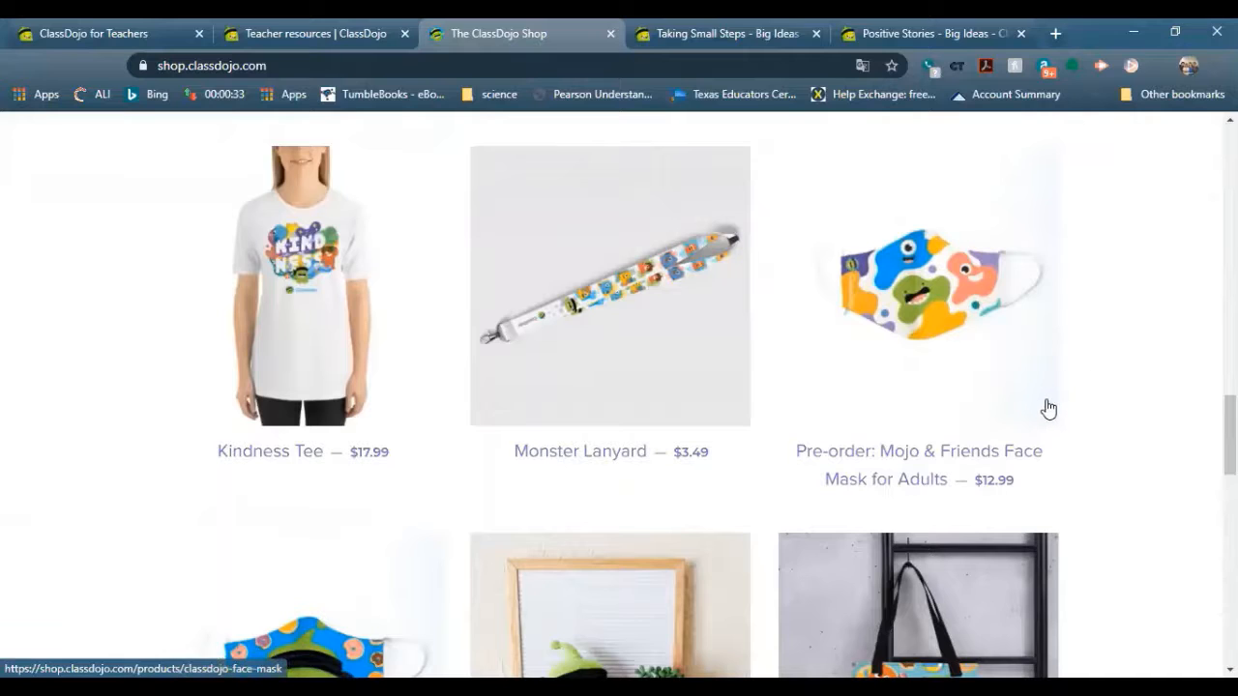
pyautogui.scroll(-1, 1022, 414)
pyautogui.scroll(-1, 1023, 414)
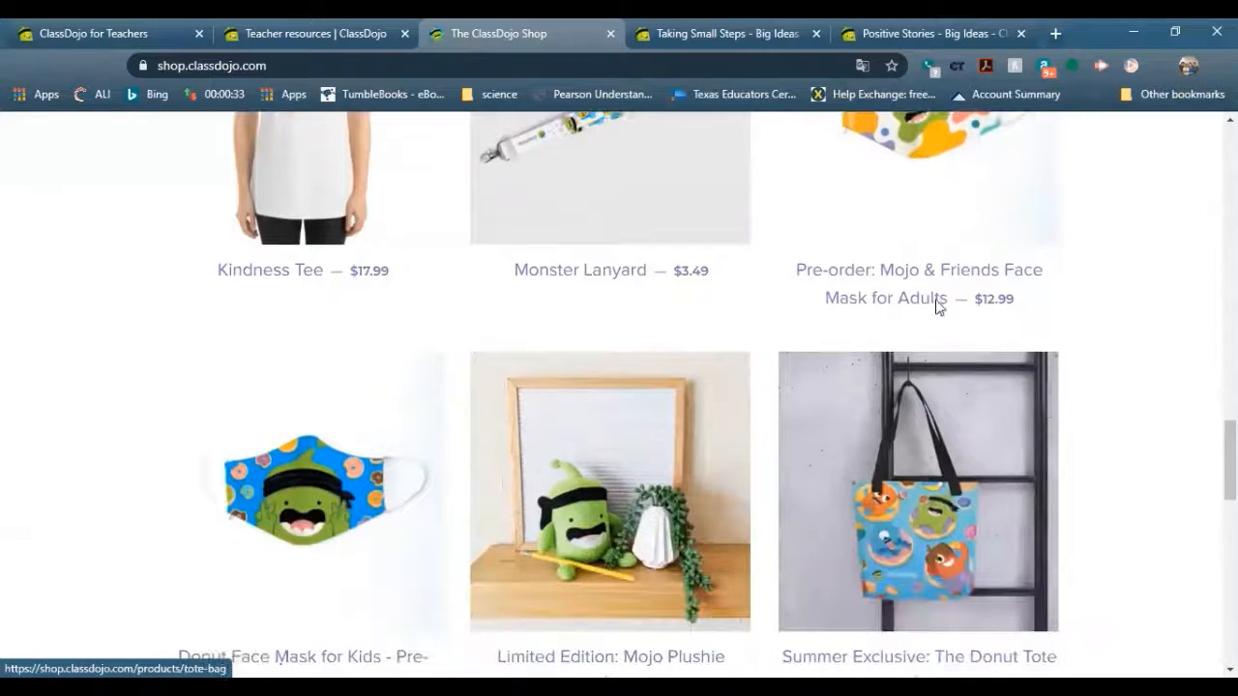
# Close the Shop and both video tabs, returning to the ClassDojo for Teachers launchpad
pyautogui.click(611, 33)
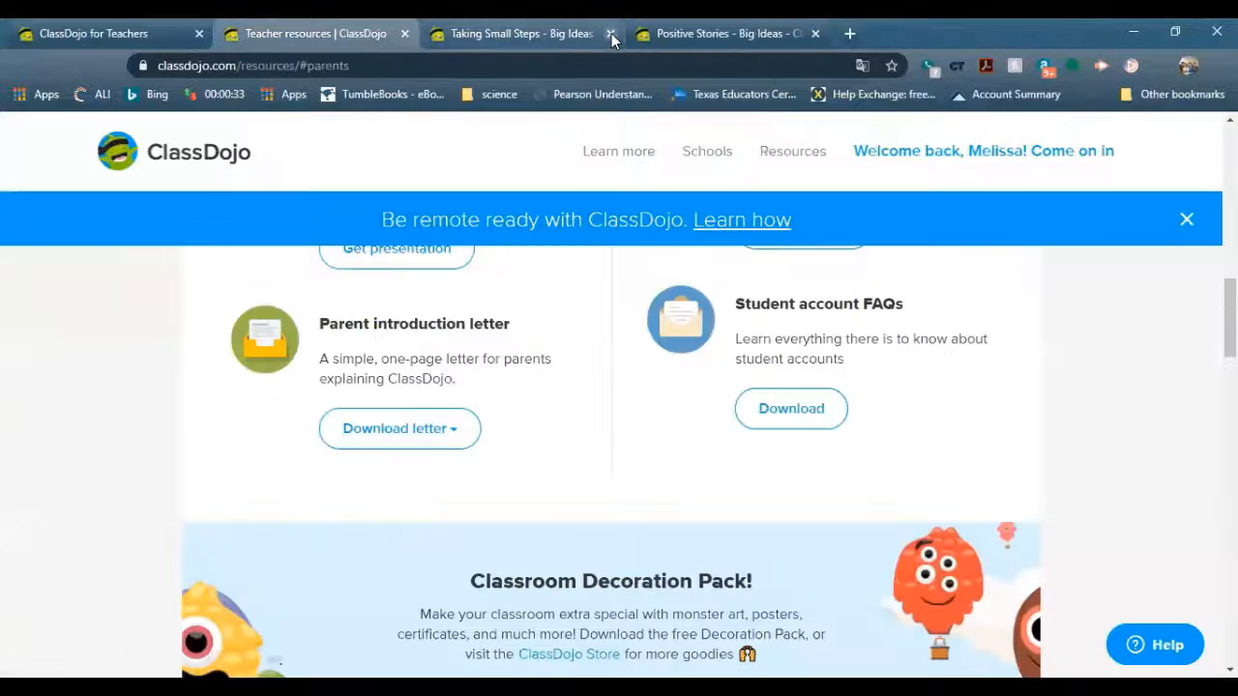
pyautogui.click(611, 33)
pyautogui.click(611, 33)
pyautogui.click(44, 29)
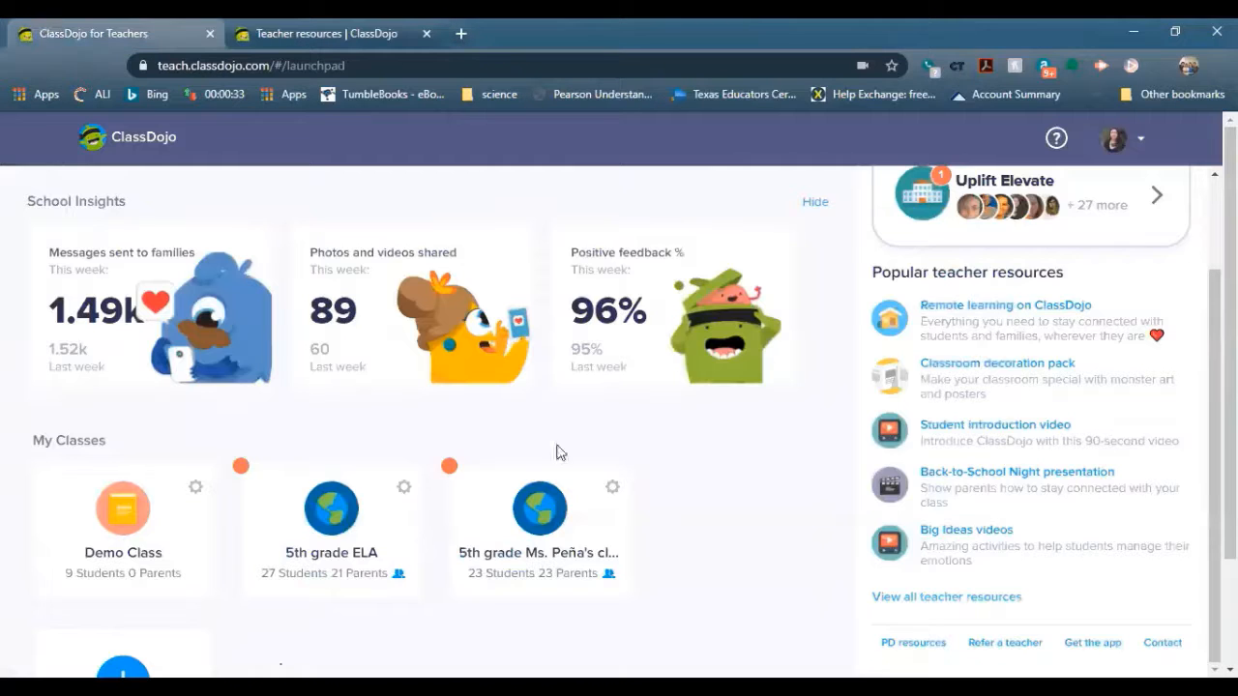
# Open the Back-to-School Night presentation PDF, scroll to page 6, then go back to the launchpad
pyautogui.click(982, 476)
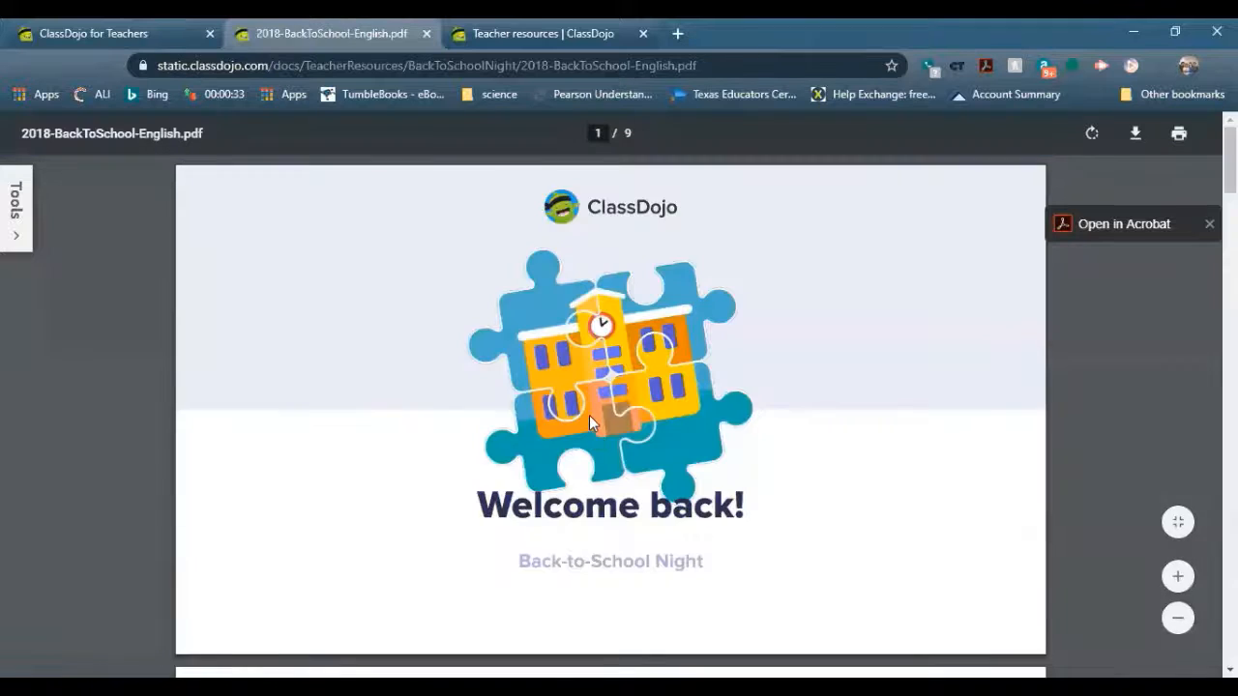
pyautogui.scroll(-5, 592, 423)
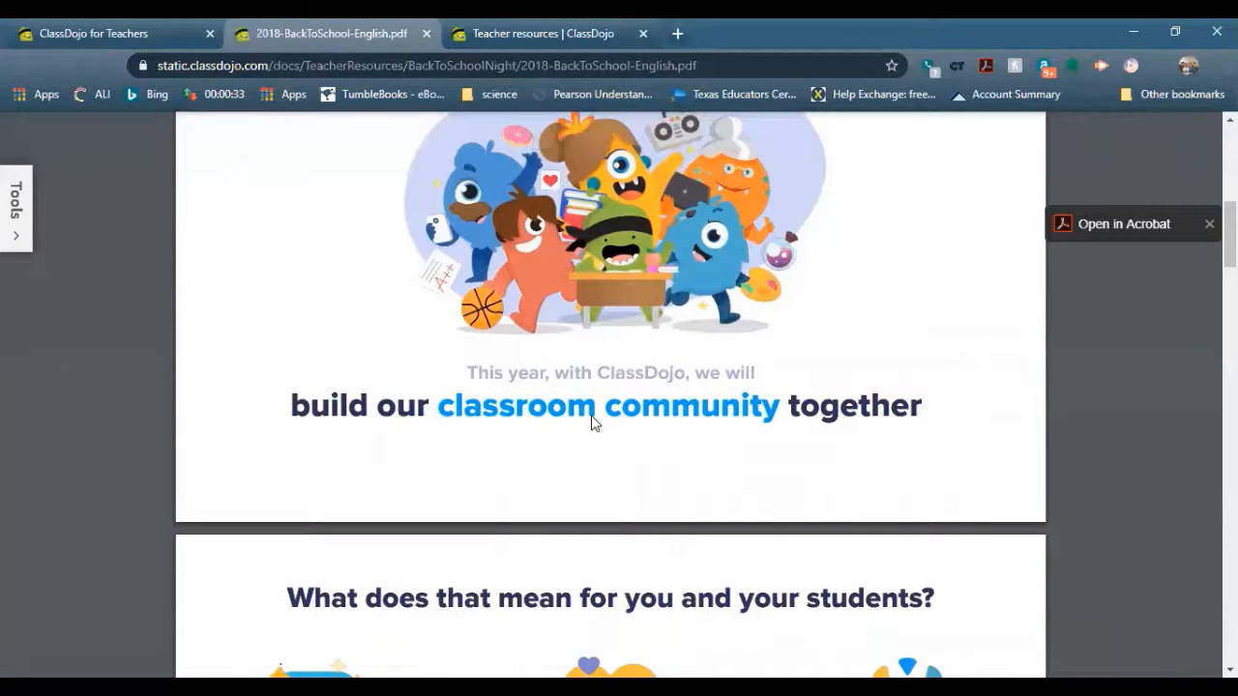
pyautogui.scroll(-7, 592, 422)
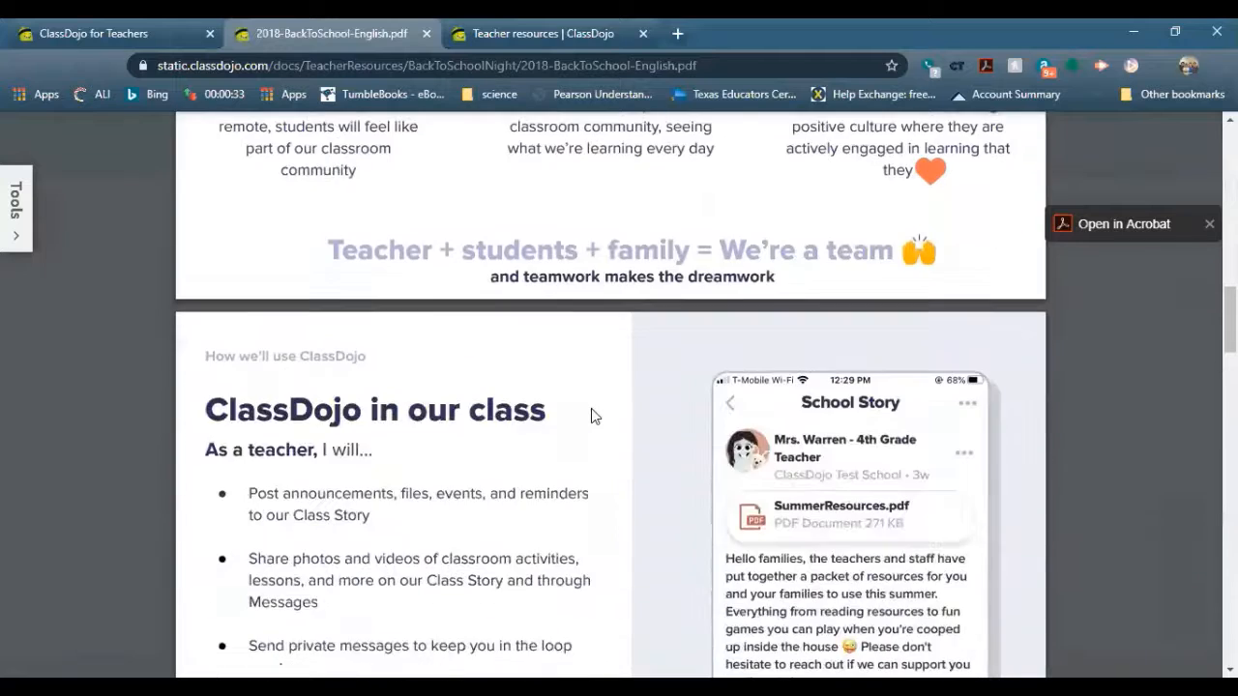
pyautogui.scroll(-7, 592, 415)
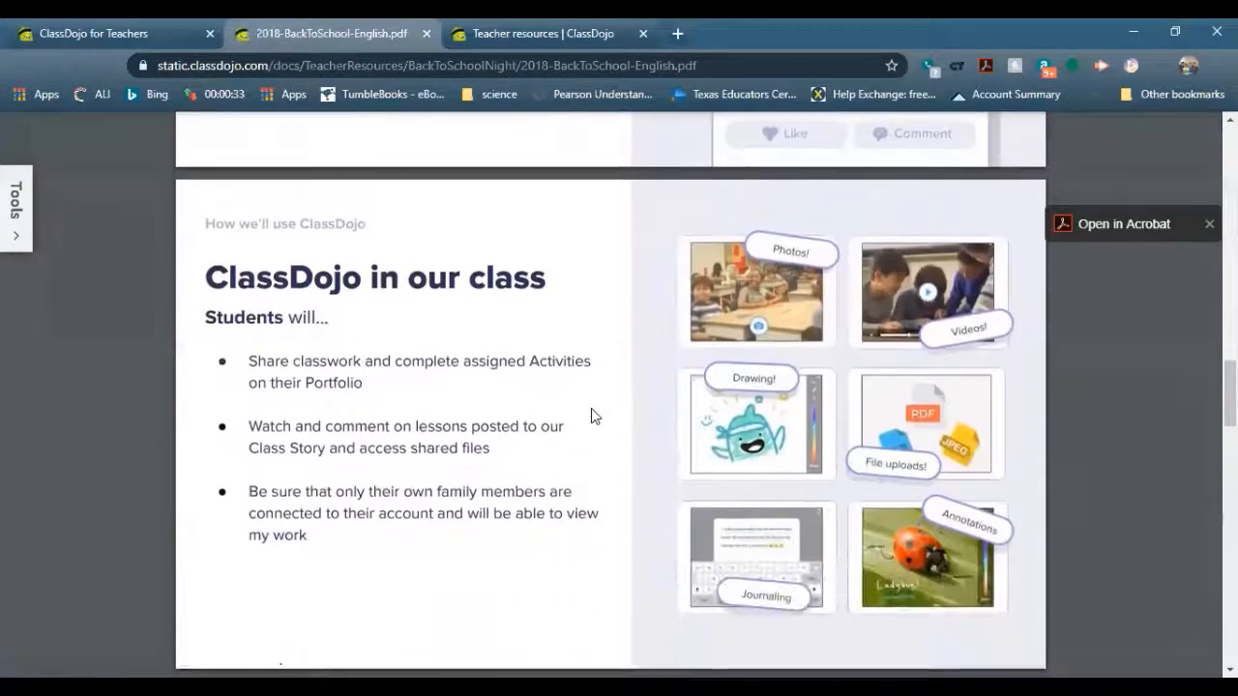
pyautogui.scroll(-6, 592, 411)
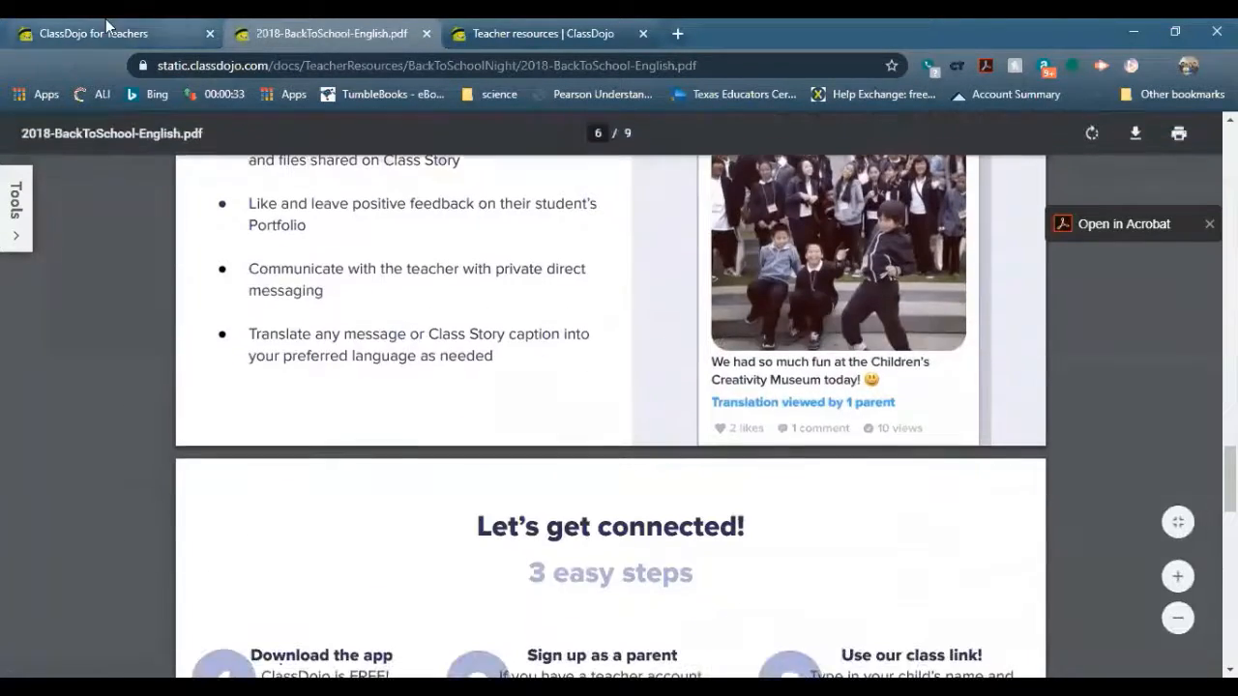
pyautogui.click(108, 26)
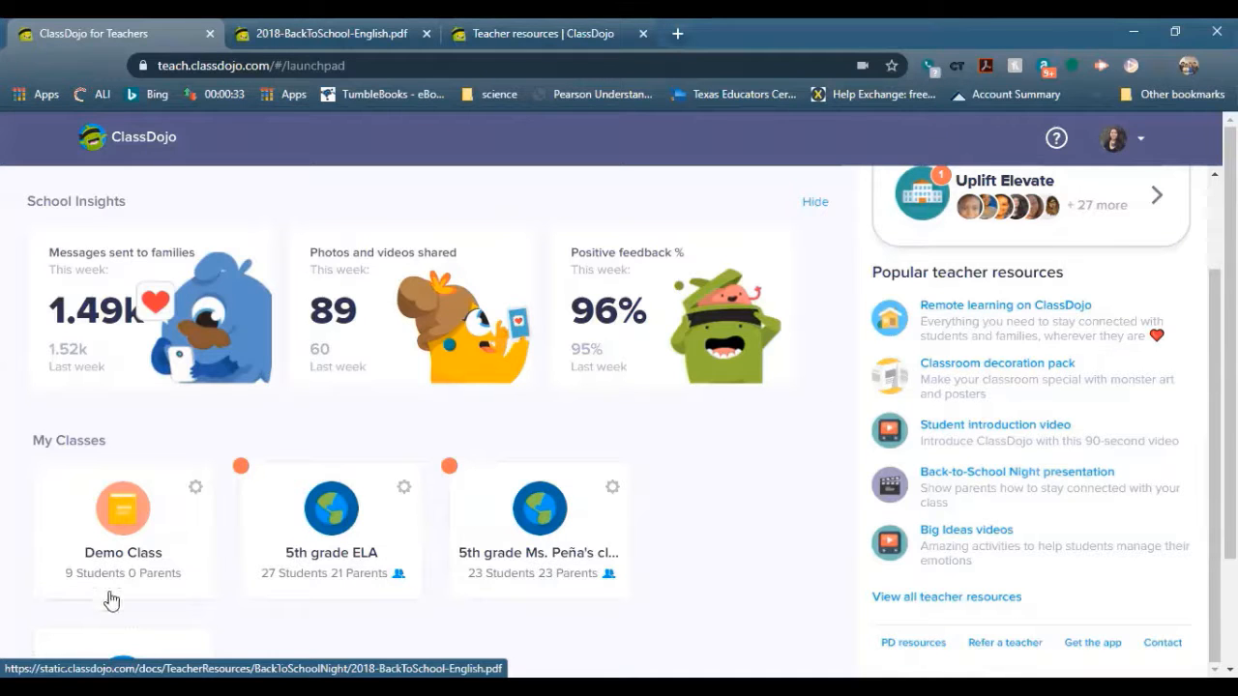
# Open the Demo Class, glance at its Messages, then switch to its Class Story feed
pyautogui.click(111, 535)
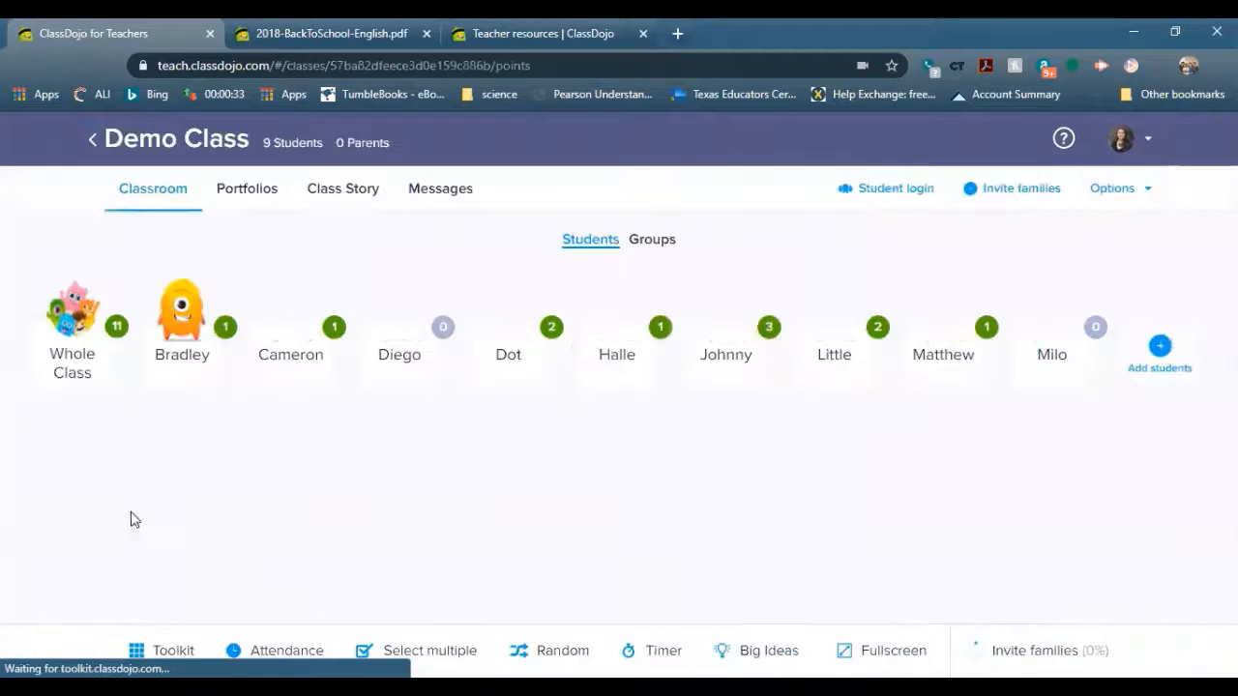
pyautogui.click(403, 212)
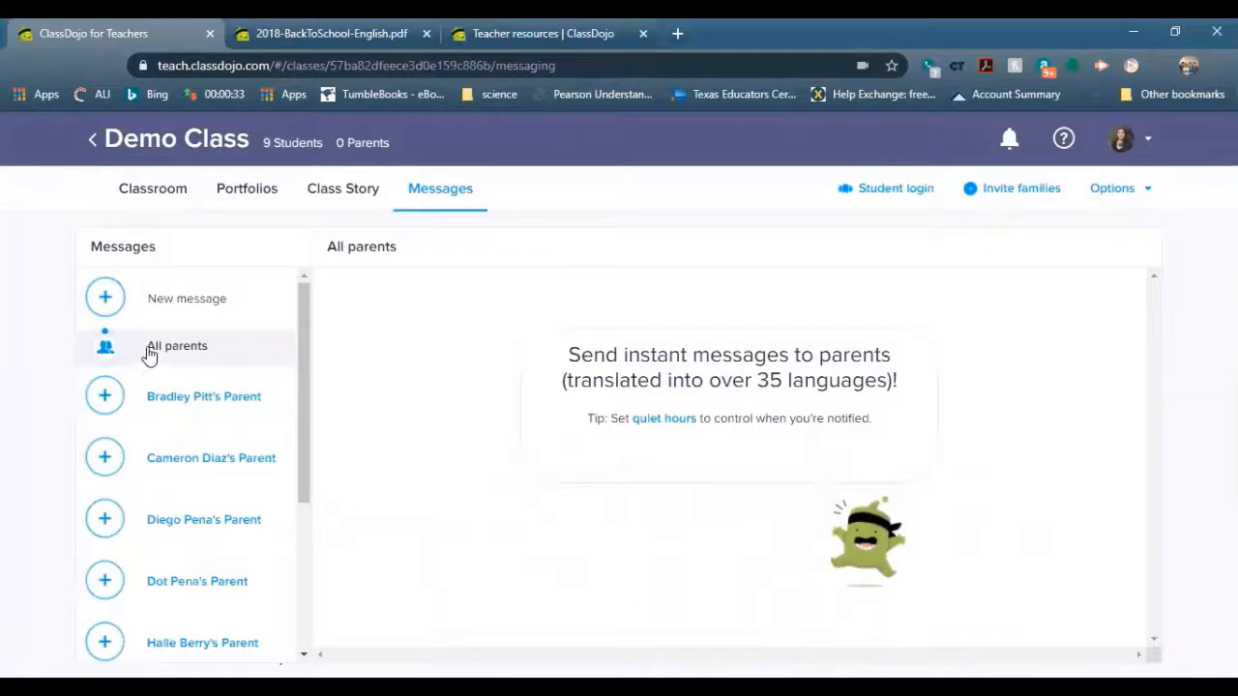
pyautogui.scroll(-3, 193, 435)
pyautogui.scroll(3, 243, 462)
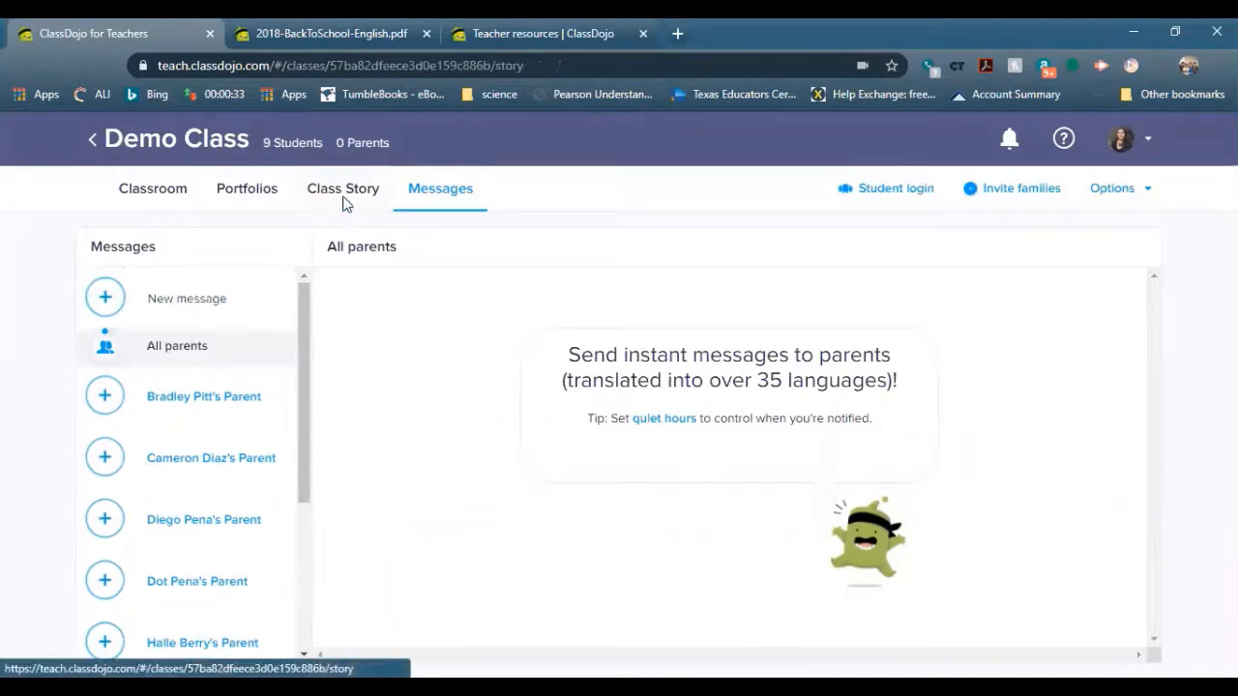
pyautogui.click(343, 198)
pyautogui.scroll(-6, 396, 423)
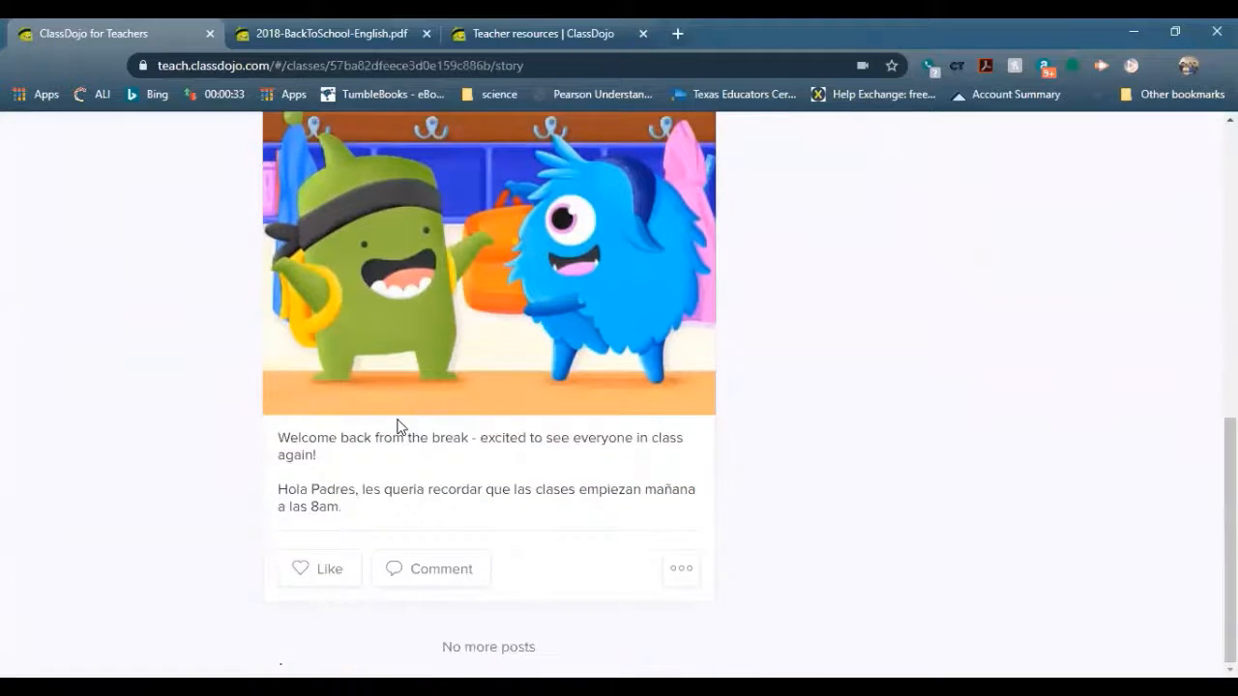
pyautogui.scroll(8, 492, 574)
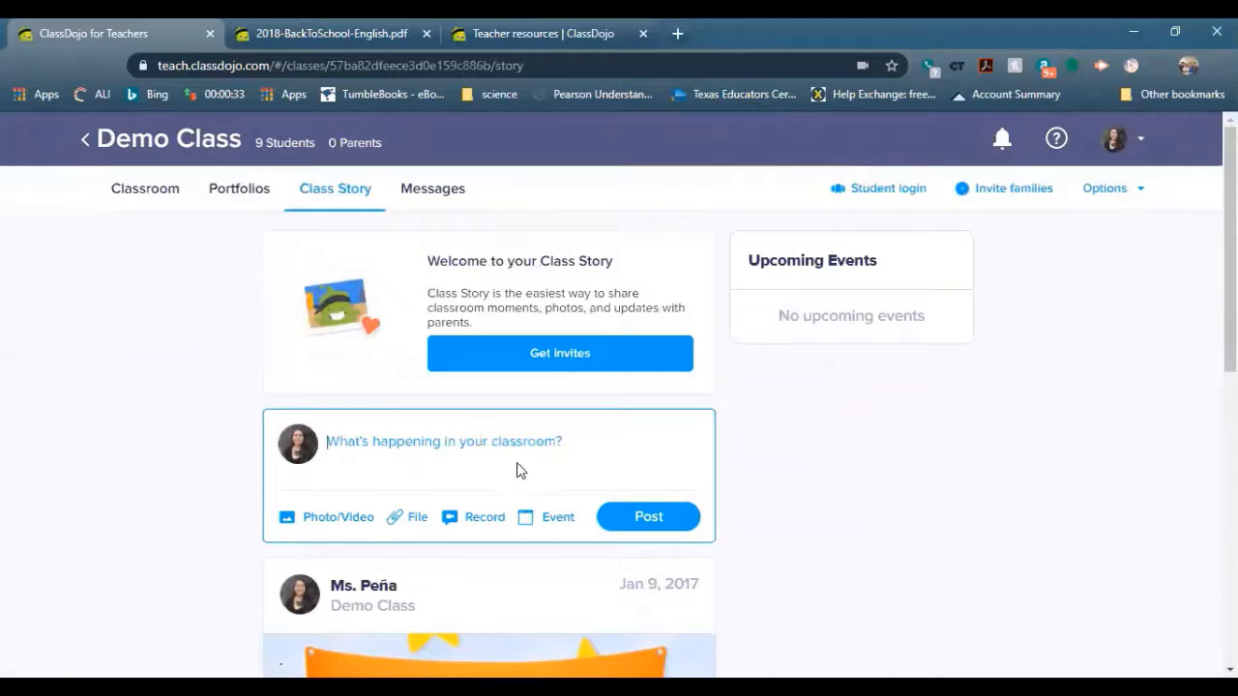
# Post 'Hello' to Demo Class's Class Story and check its edit/delete options without changing anything
pyautogui.write('Hell')
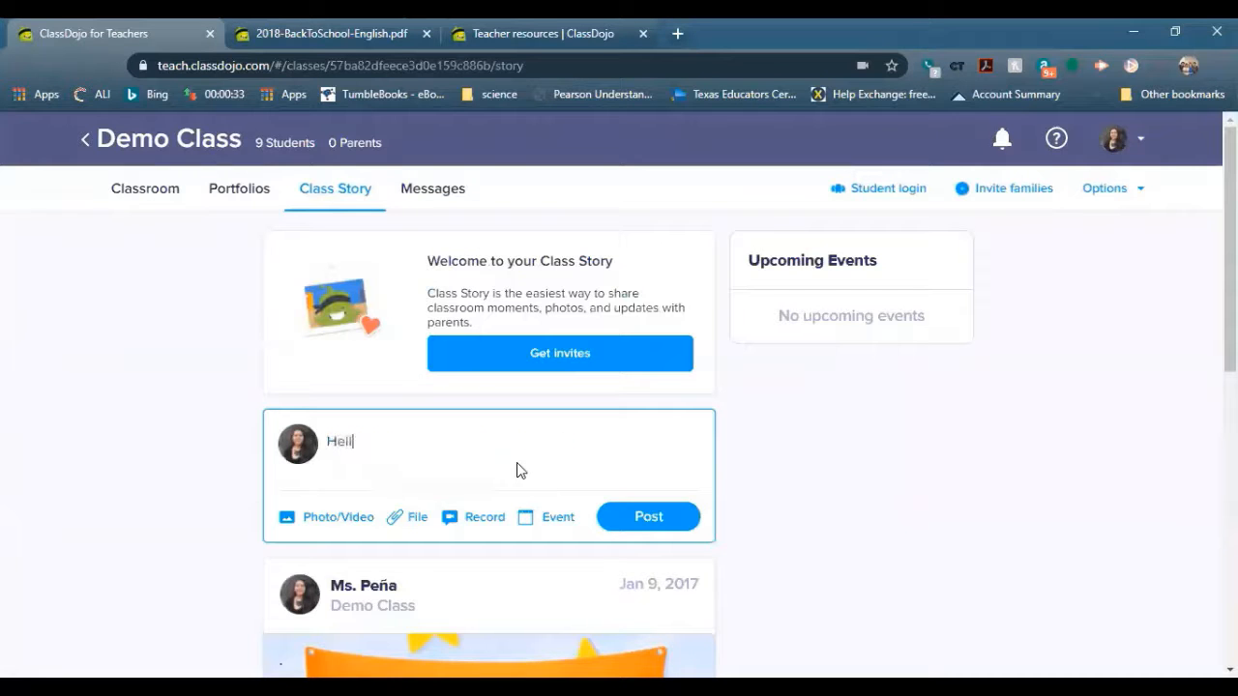
pyautogui.write('o')
pyautogui.click(649, 516)
pyautogui.scroll(-2, 961, 477)
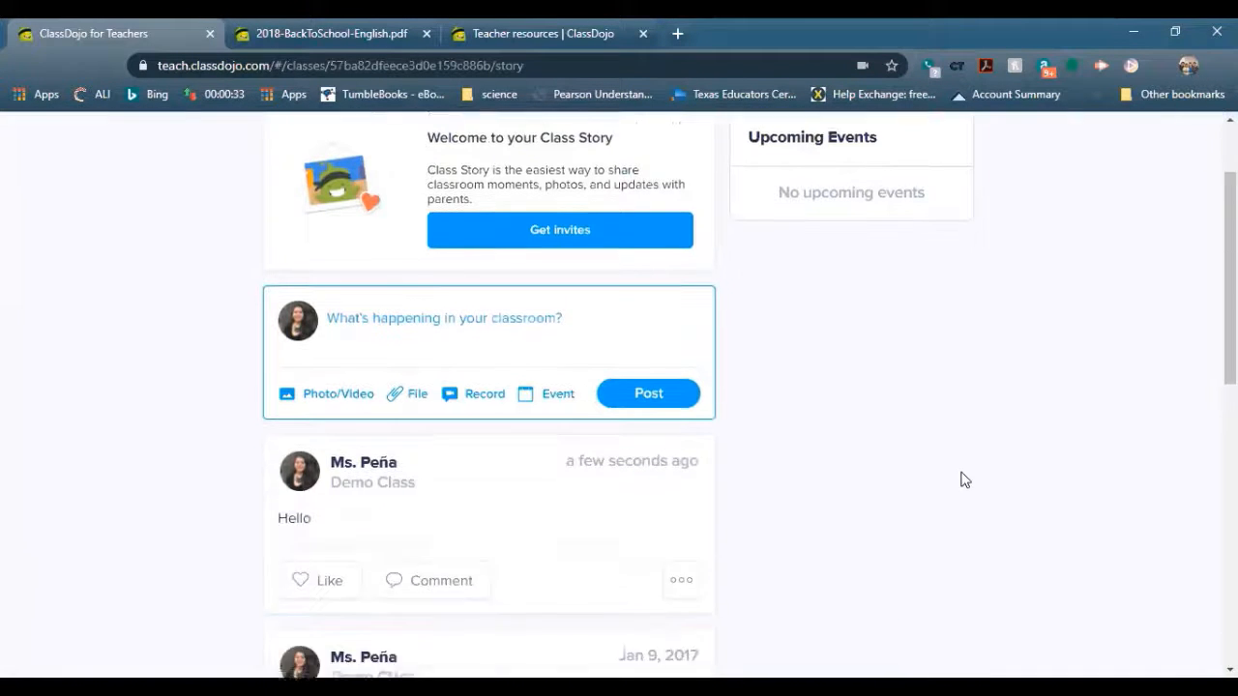
pyautogui.click(679, 529)
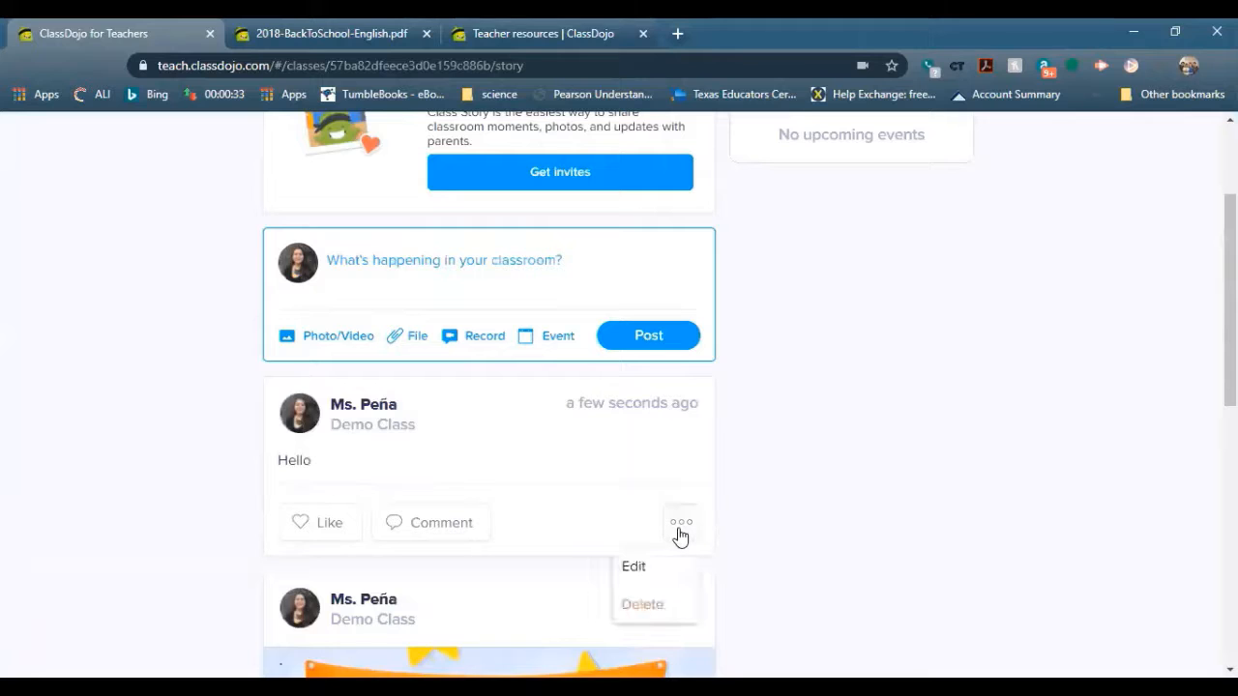
pyautogui.click(891, 464)
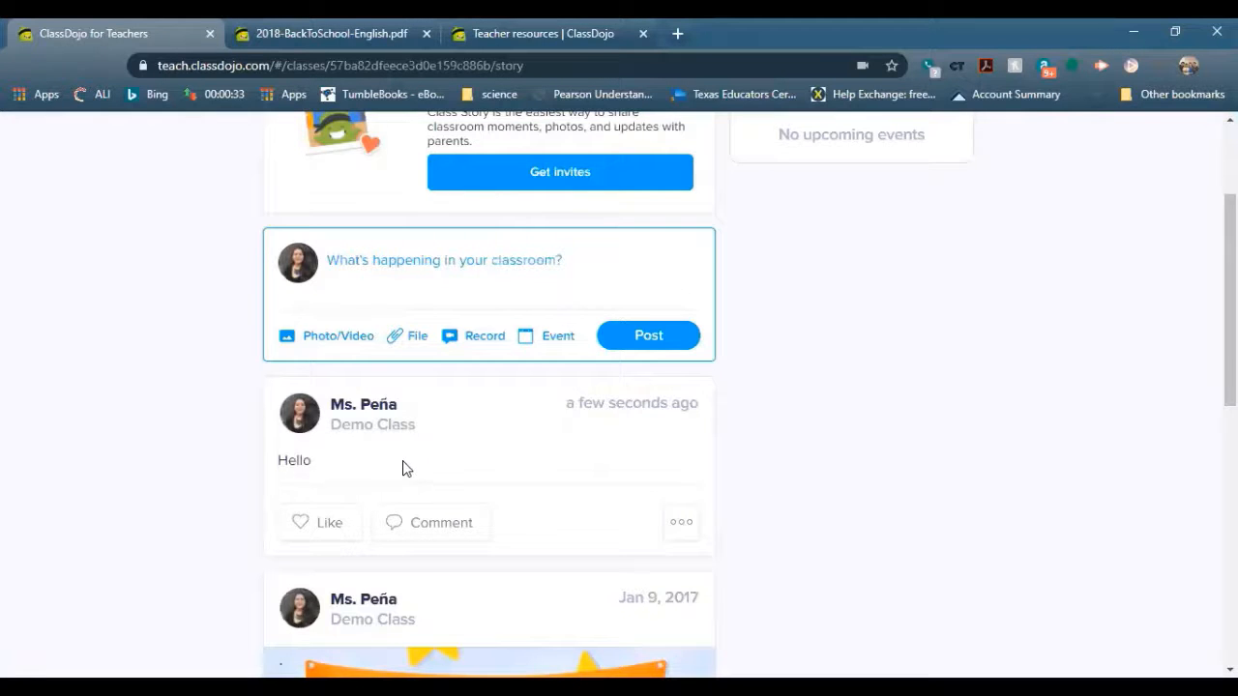
pyautogui.scroll(2, 403, 468)
pyautogui.scroll(-4, 391, 508)
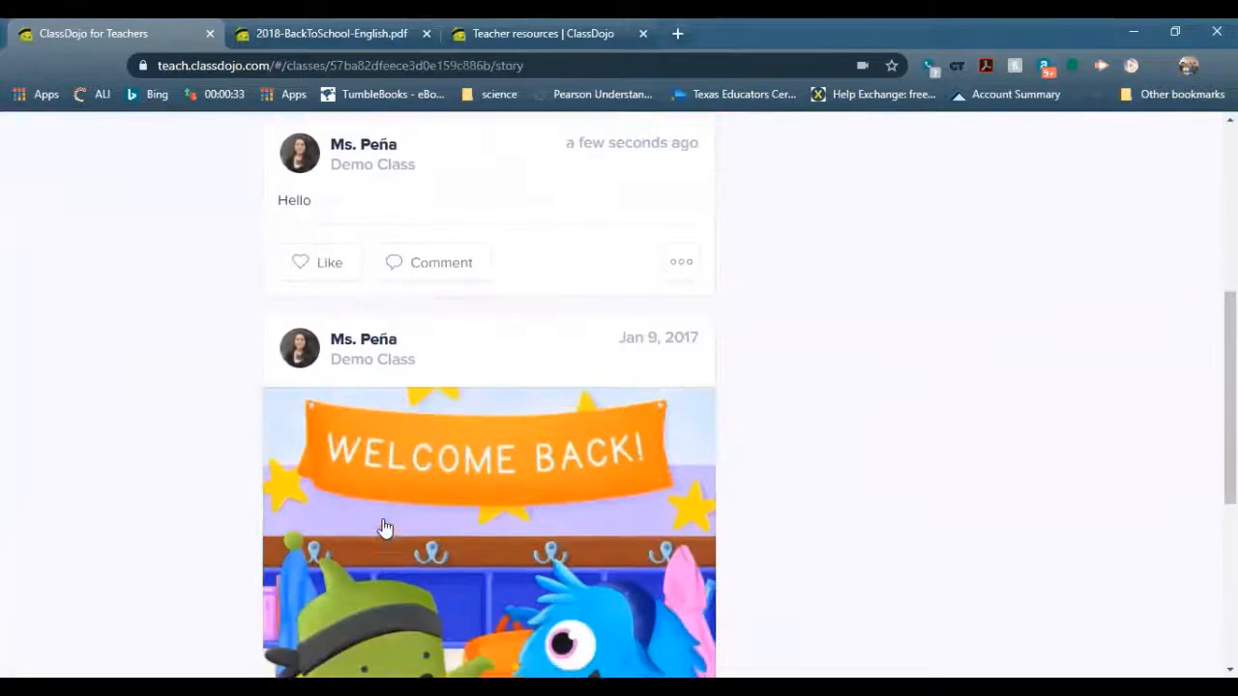
pyautogui.scroll(2, 385, 528)
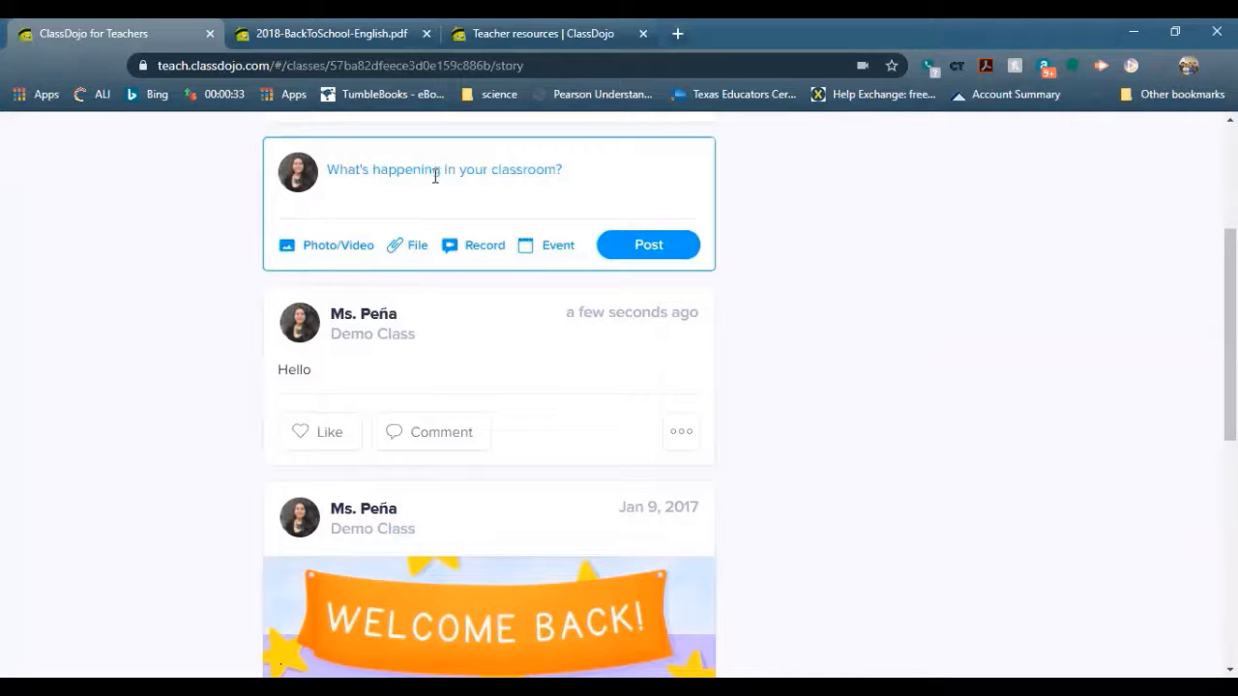
# Type 'Hello' in a new post draft and start a second line
pyautogui.write('Hello')
pyautogui.press('Return')
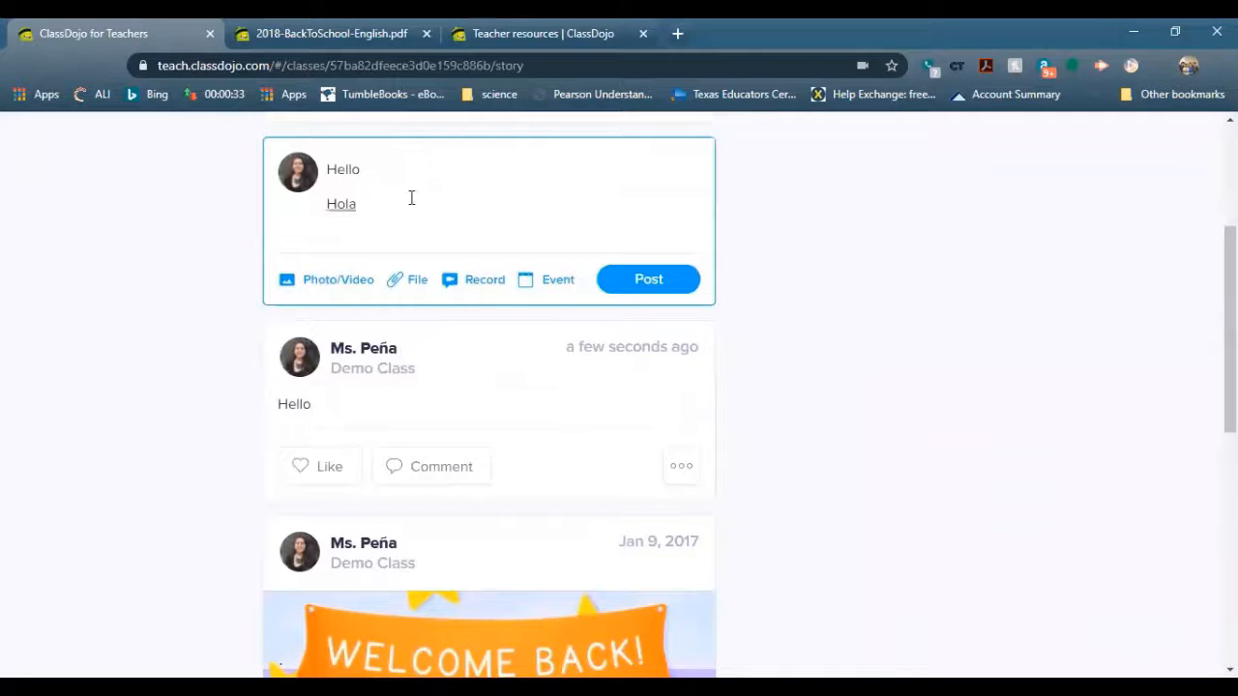
pyautogui.scroll(3, 844, 523)
pyautogui.scroll(-4, 843, 522)
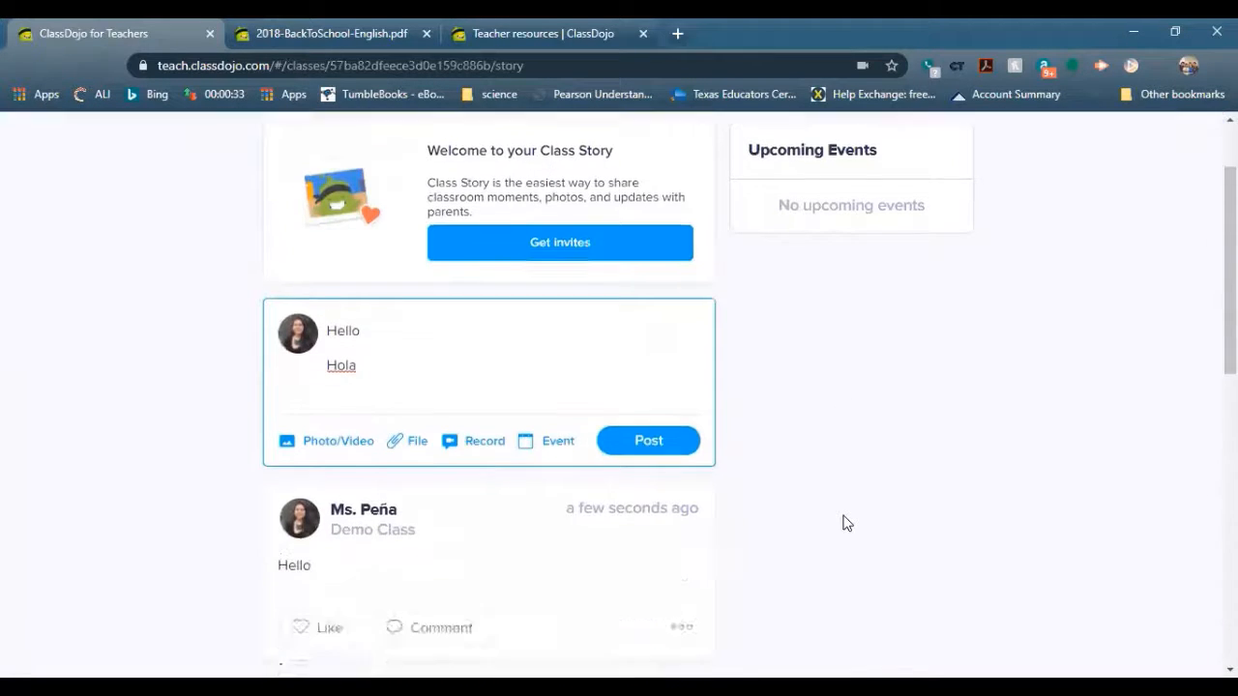
pyautogui.scroll(2, 861, 518)
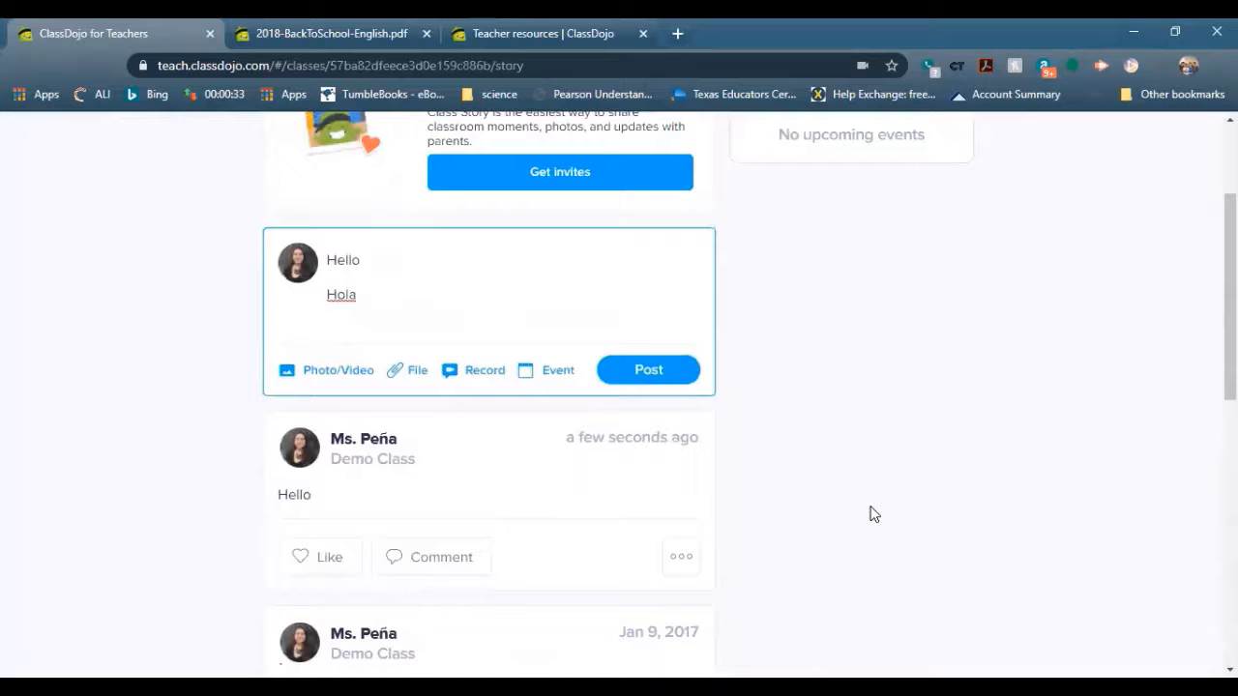
# Open and close the Photo/Video uploader twice, then bring up the file attachment window
pyautogui.click(309, 376)
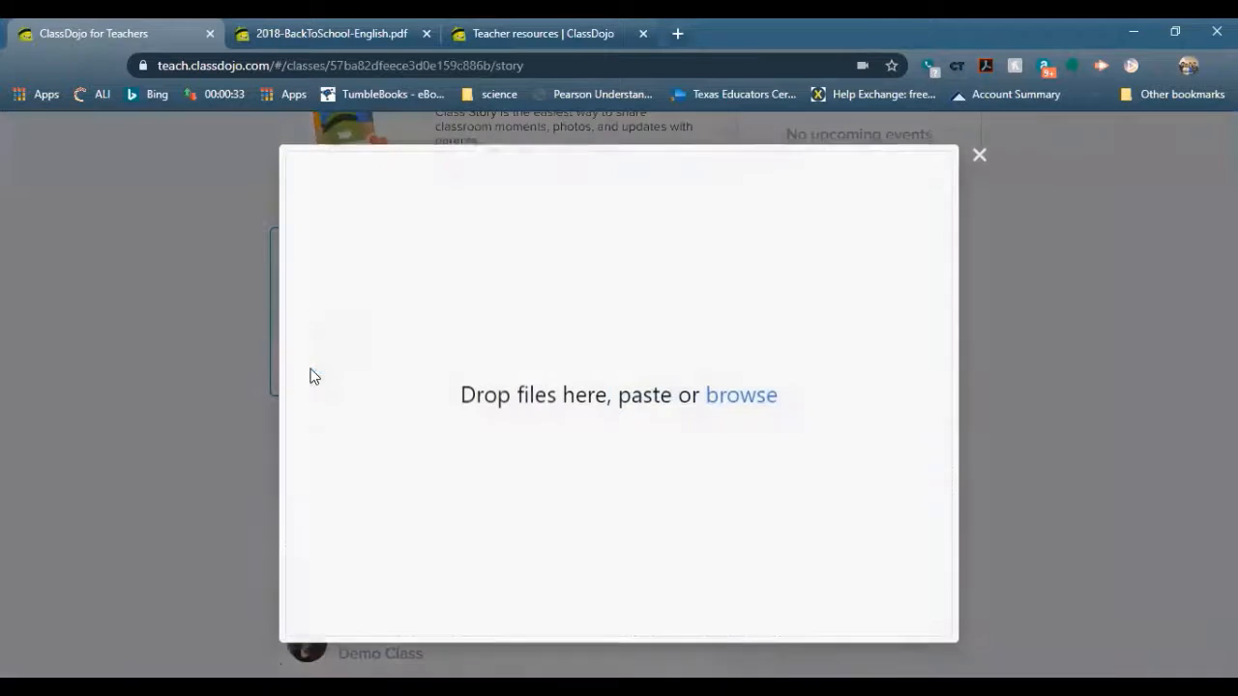
pyautogui.click(977, 157)
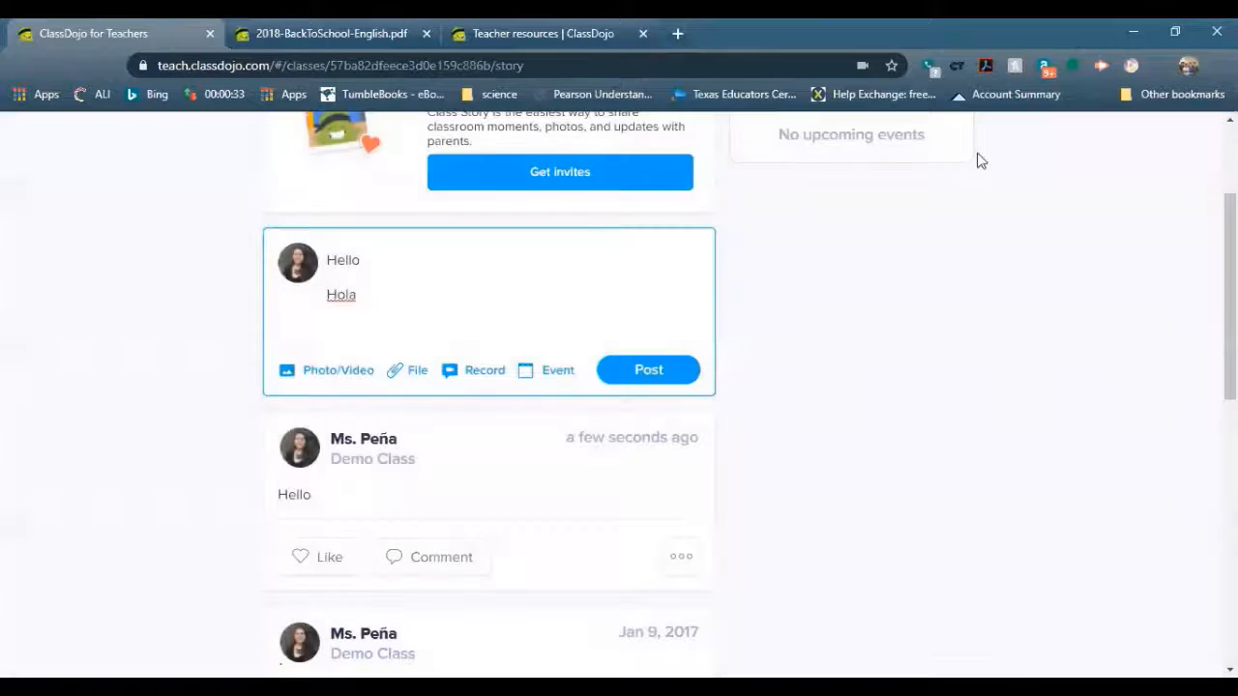
pyautogui.click(313, 382)
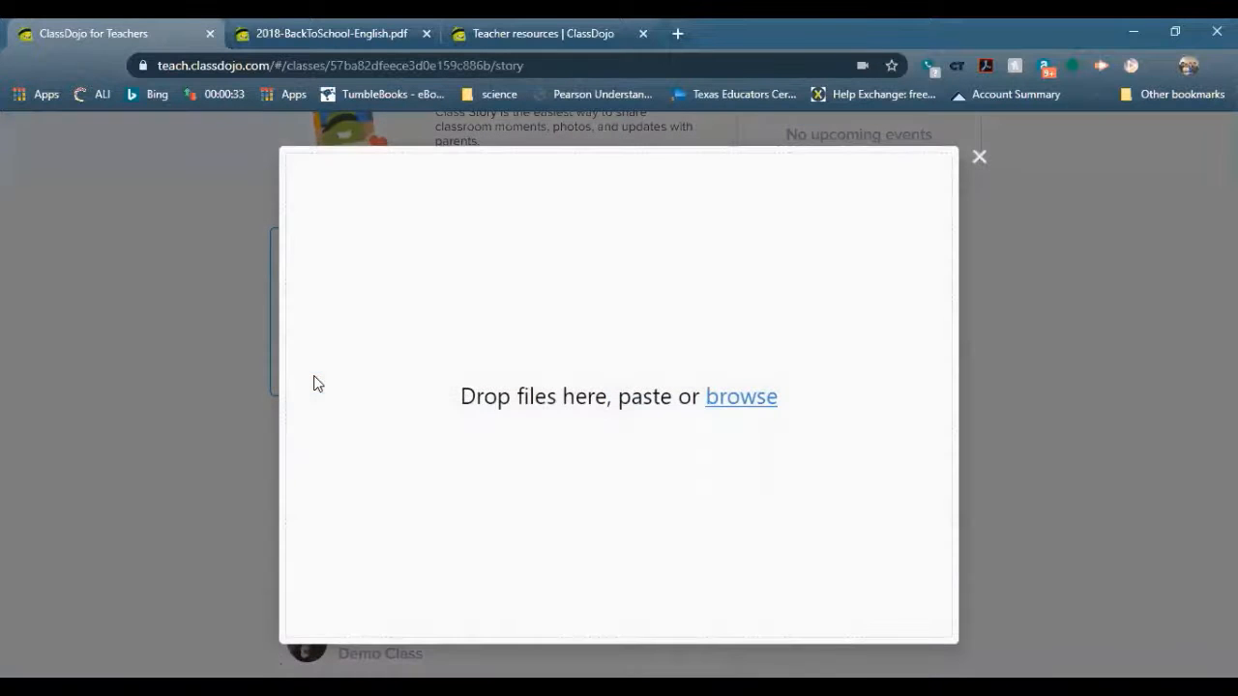
pyautogui.click(978, 158)
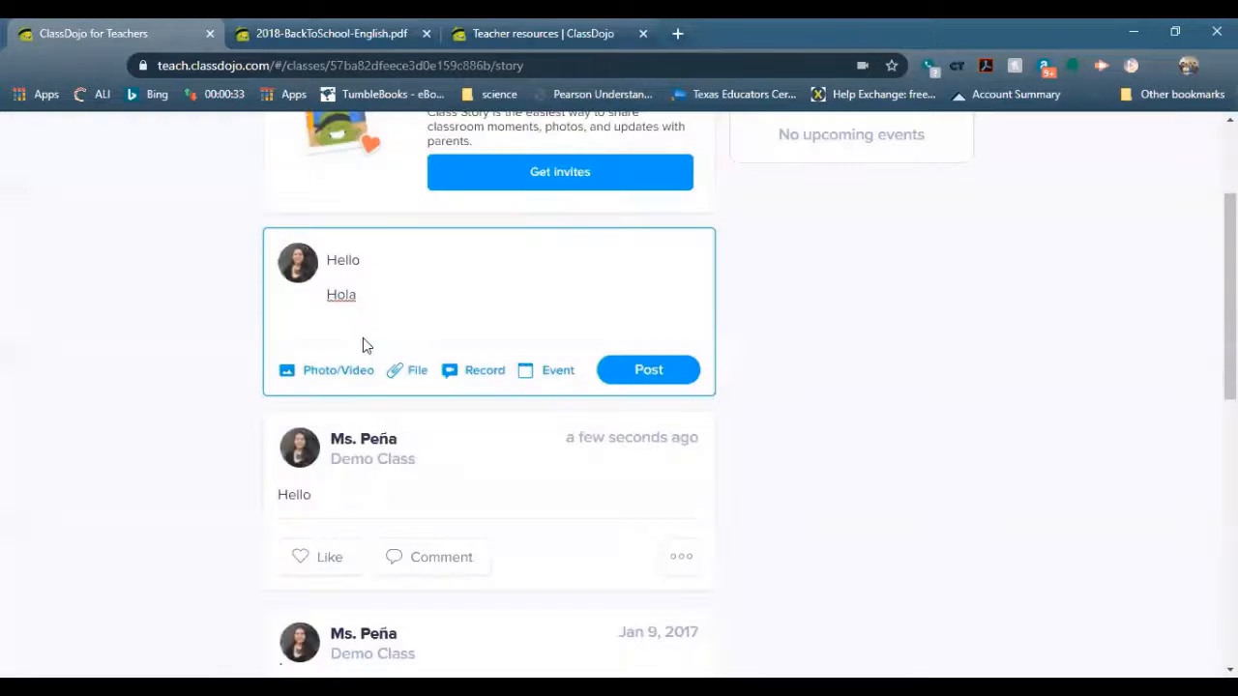
pyautogui.click(396, 384)
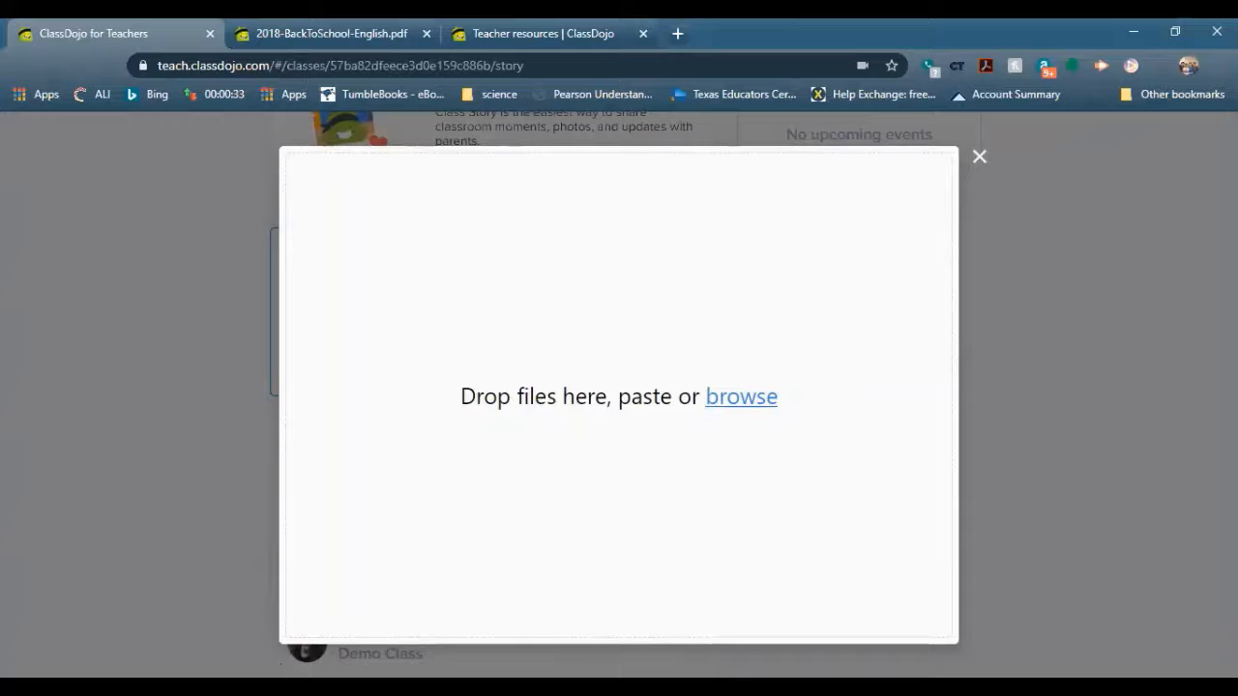
# Dismiss the upload and video-recording windows after allowing camera access, then turn the draft into a new event
pyautogui.click(978, 158)
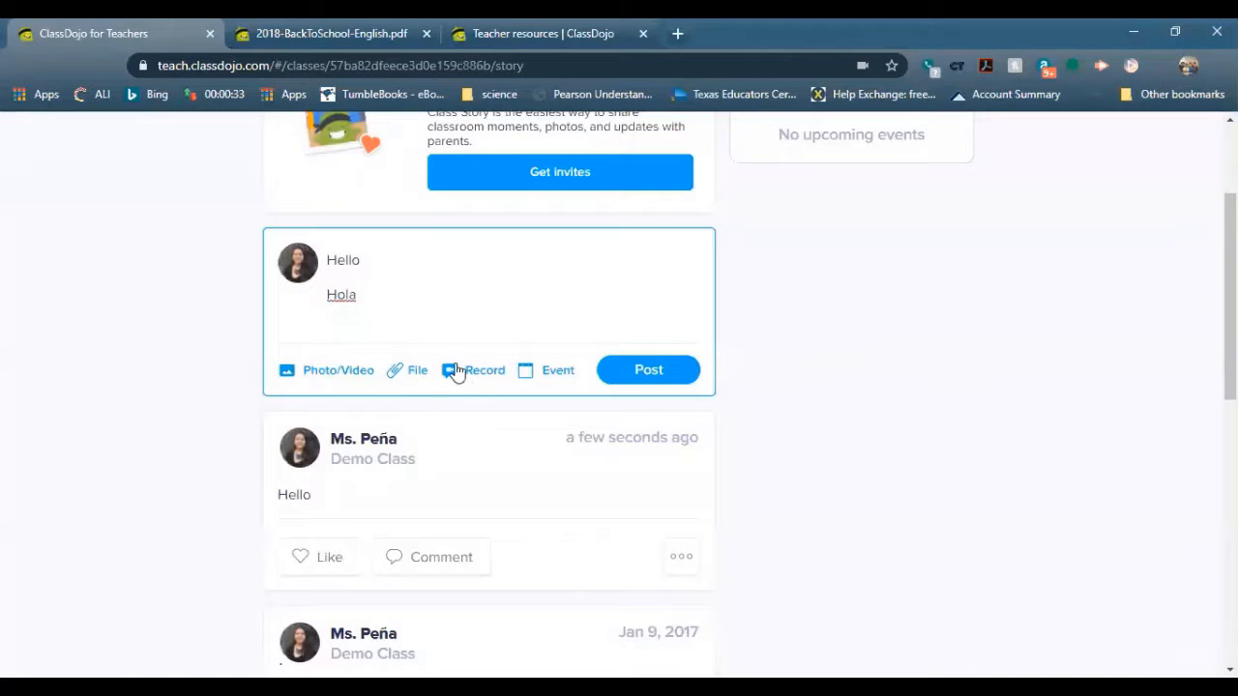
pyautogui.click(458, 371)
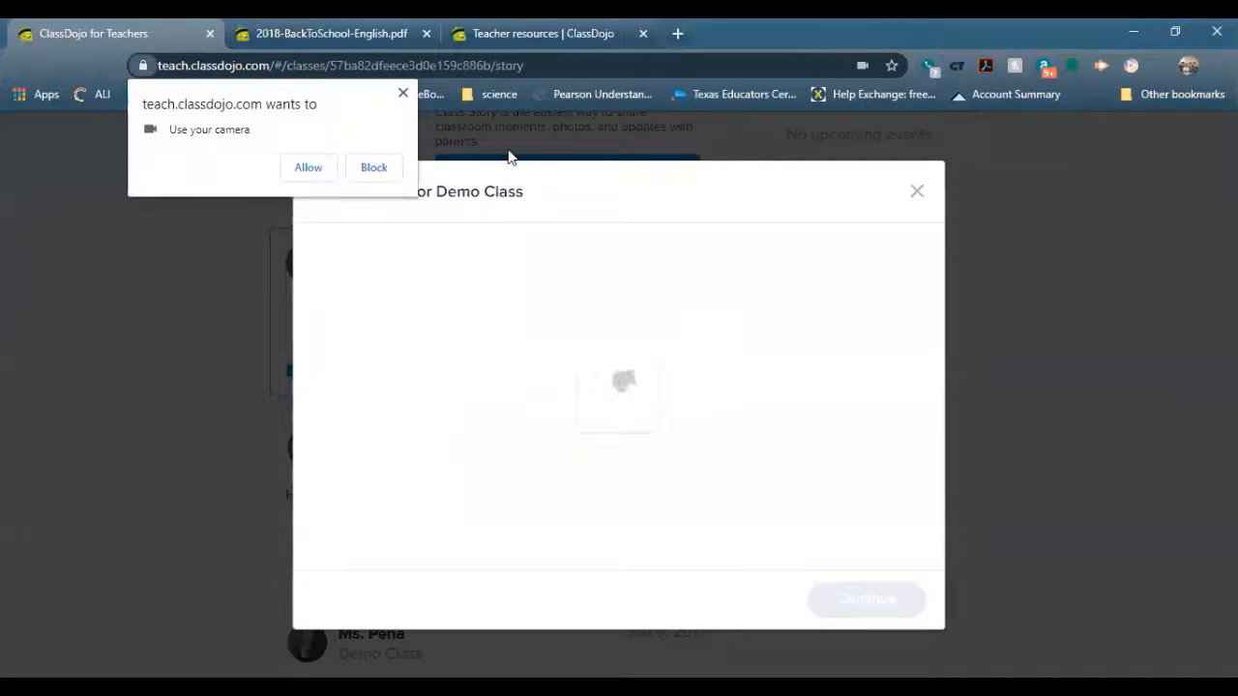
pyautogui.click(307, 170)
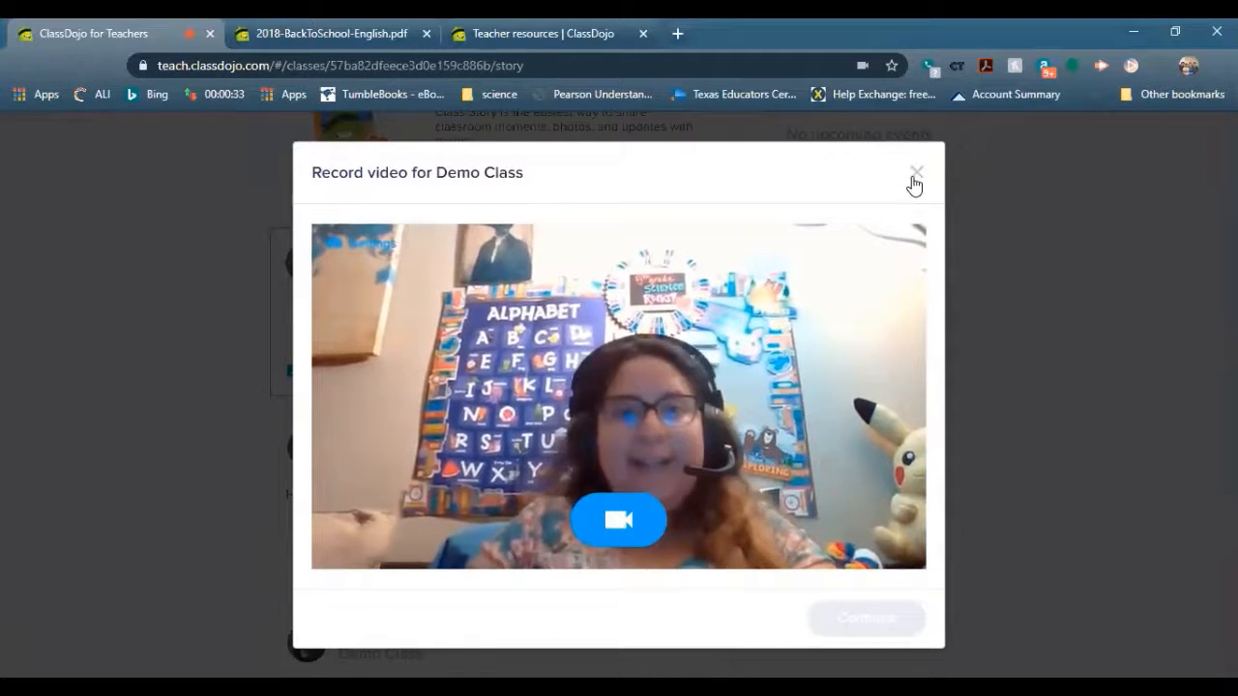
pyautogui.click(914, 174)
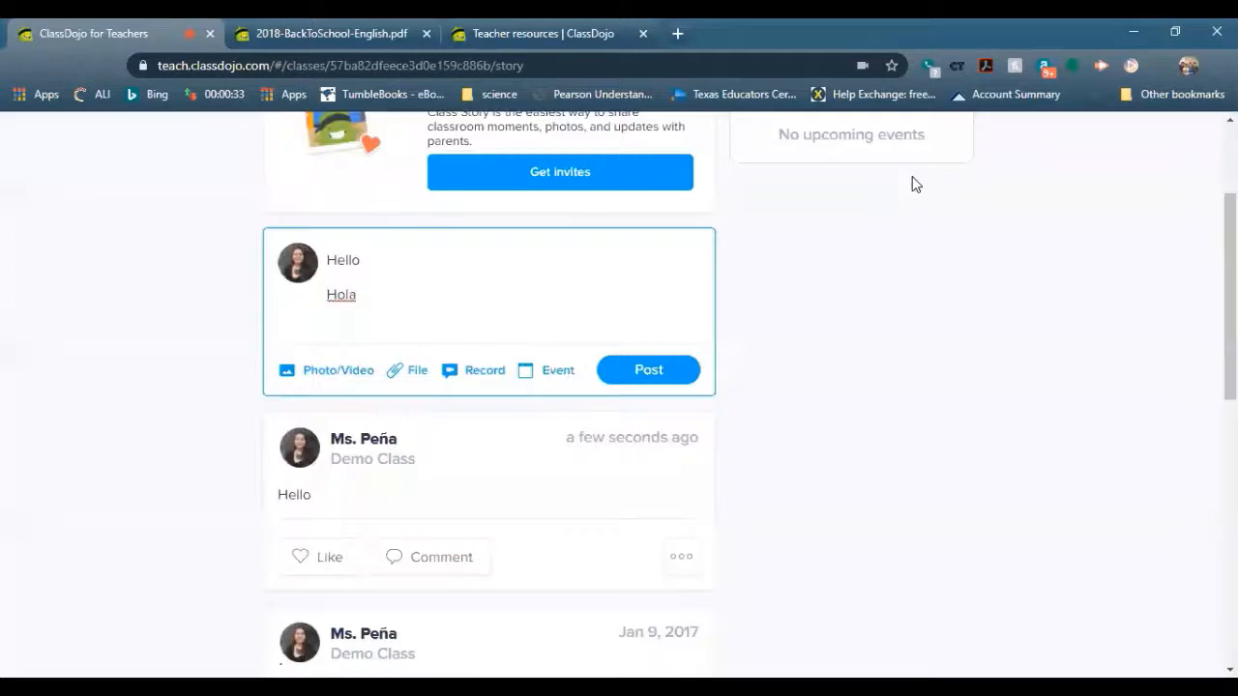
pyautogui.click(543, 383)
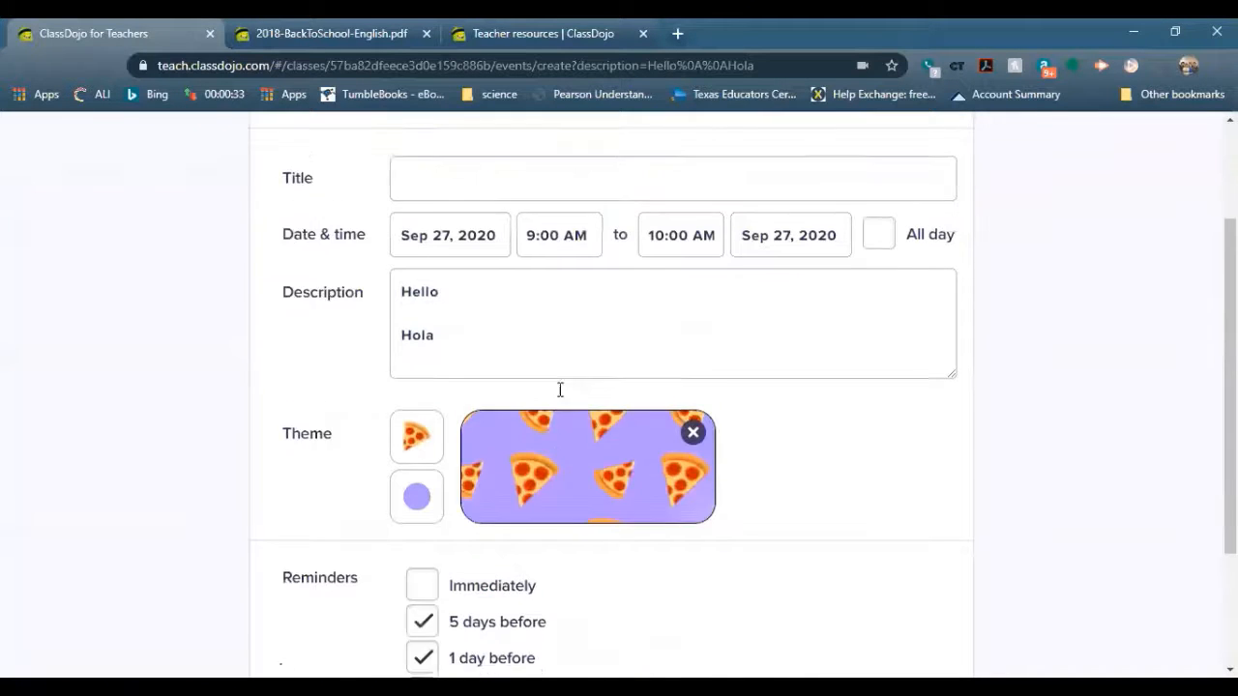
# Title the new event 'Breakfast'
pyautogui.click(478, 332)
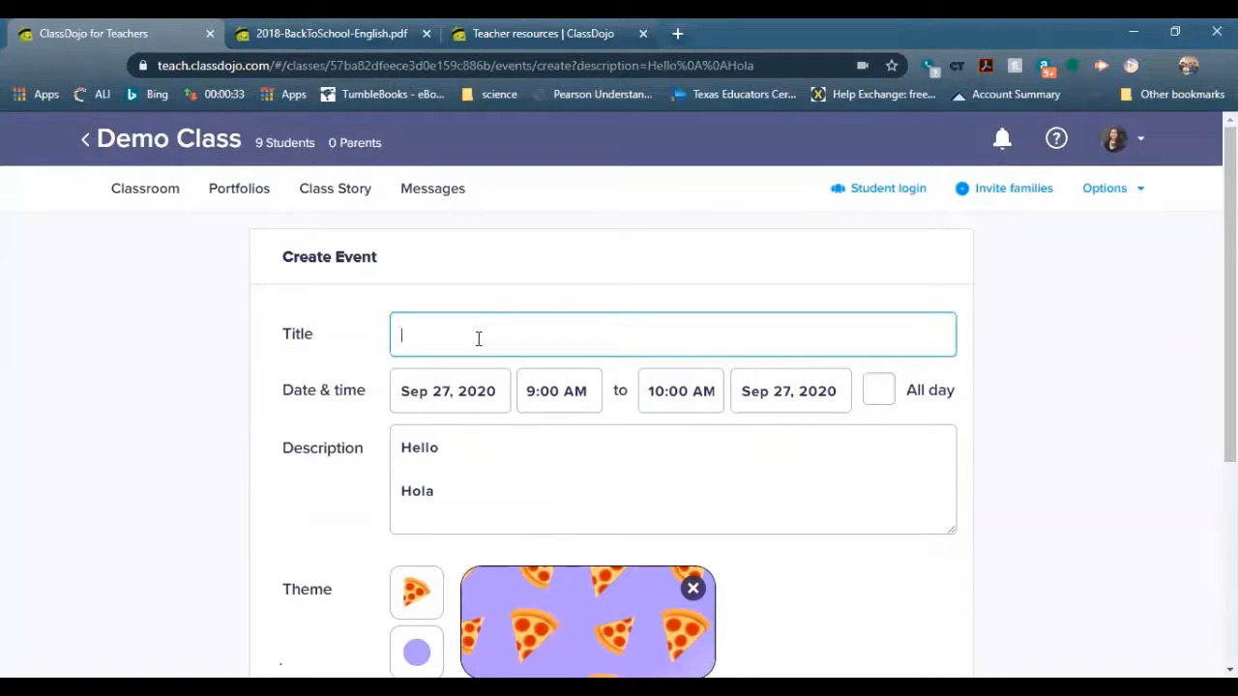
pyautogui.write('Breakfast')
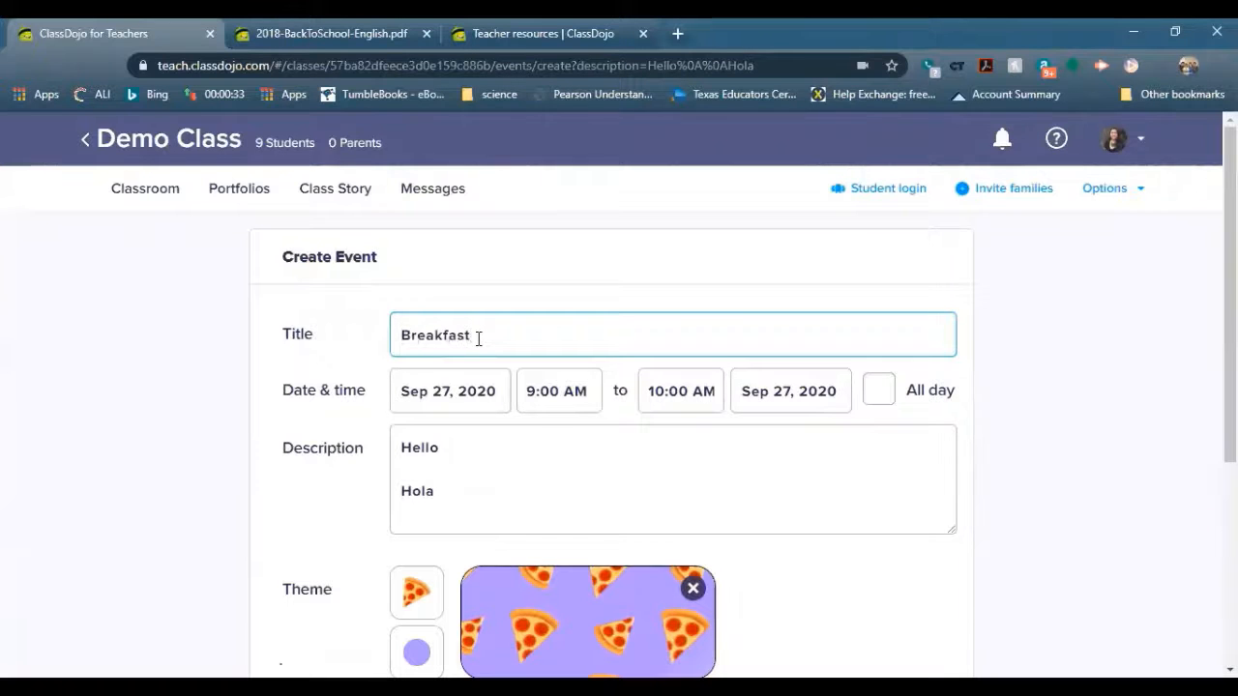
pyautogui.scroll(-2, 477, 338)
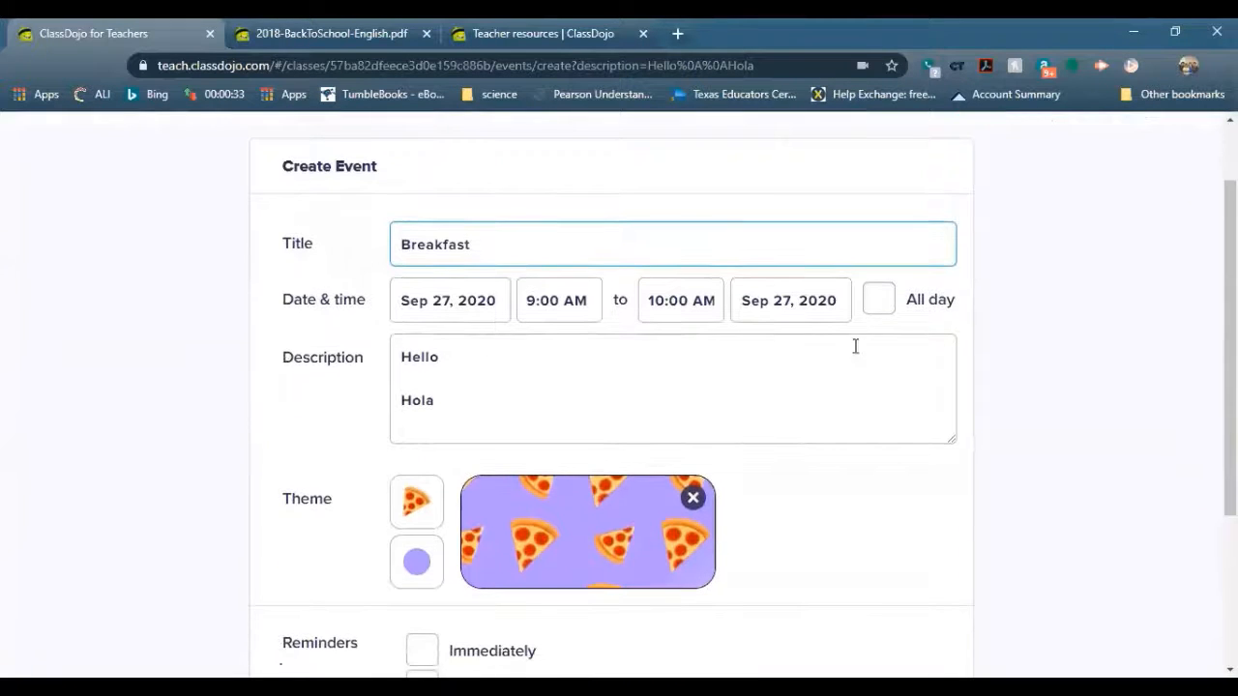
pyautogui.scroll(-1, 951, 335)
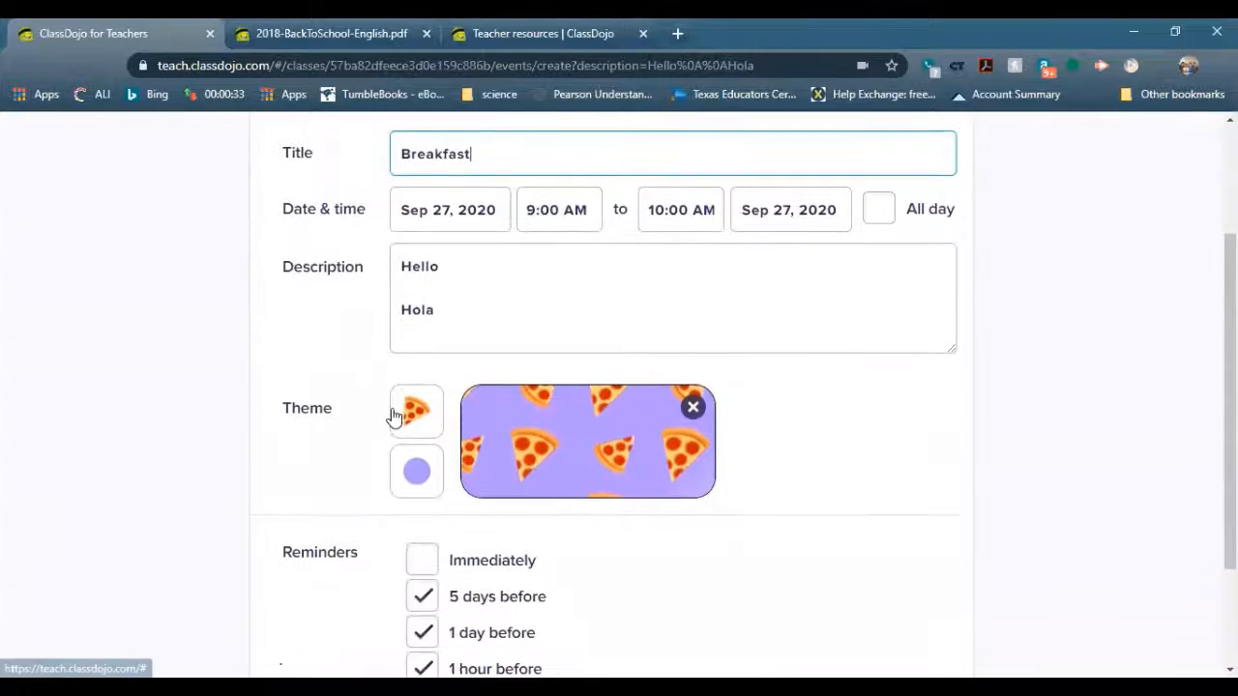
pyautogui.scroll(-1, 413, 416)
# Change the event theme to the robot emoji on a blue background
pyautogui.click(411, 326)
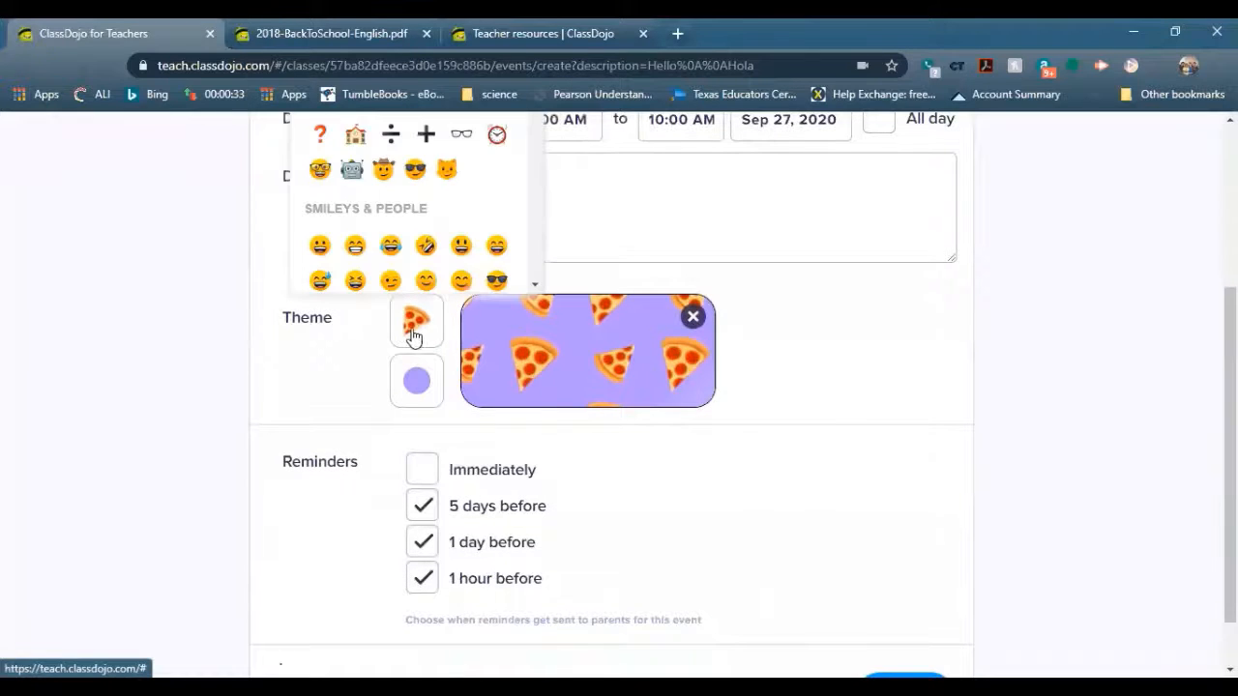
pyautogui.scroll(-1, 826, 434)
pyautogui.scroll(2, 815, 429)
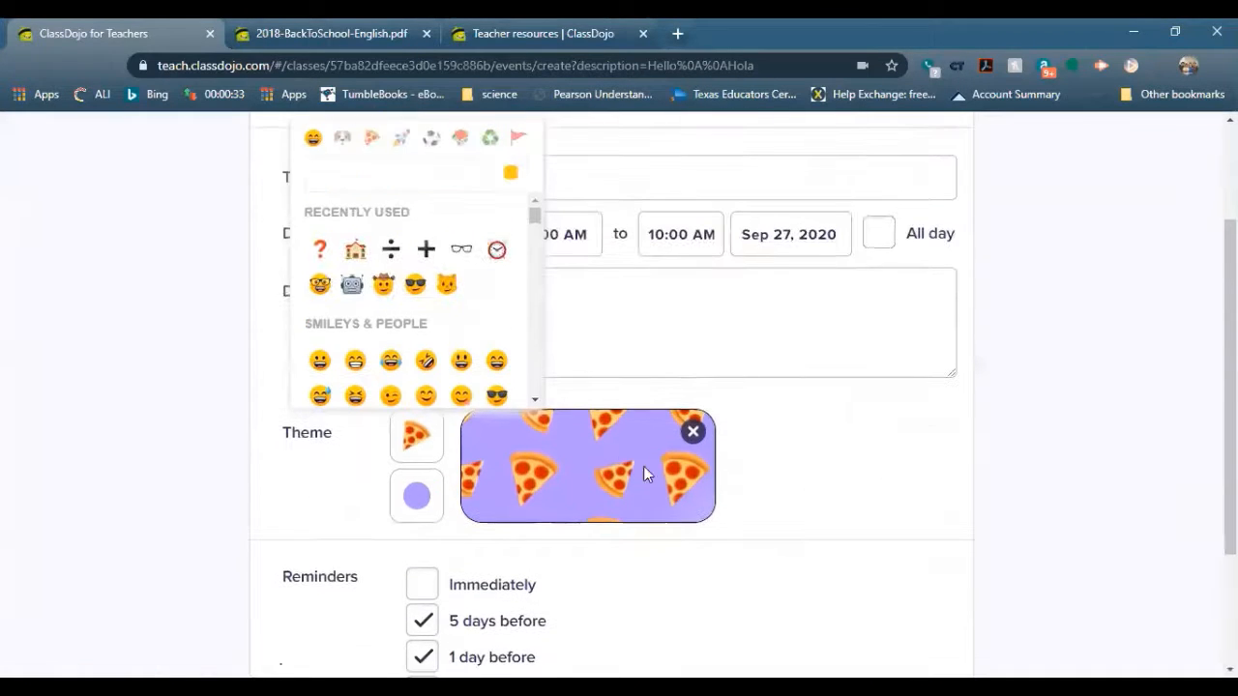
pyautogui.scroll(-1, 453, 300)
pyautogui.scroll(1, 392, 299)
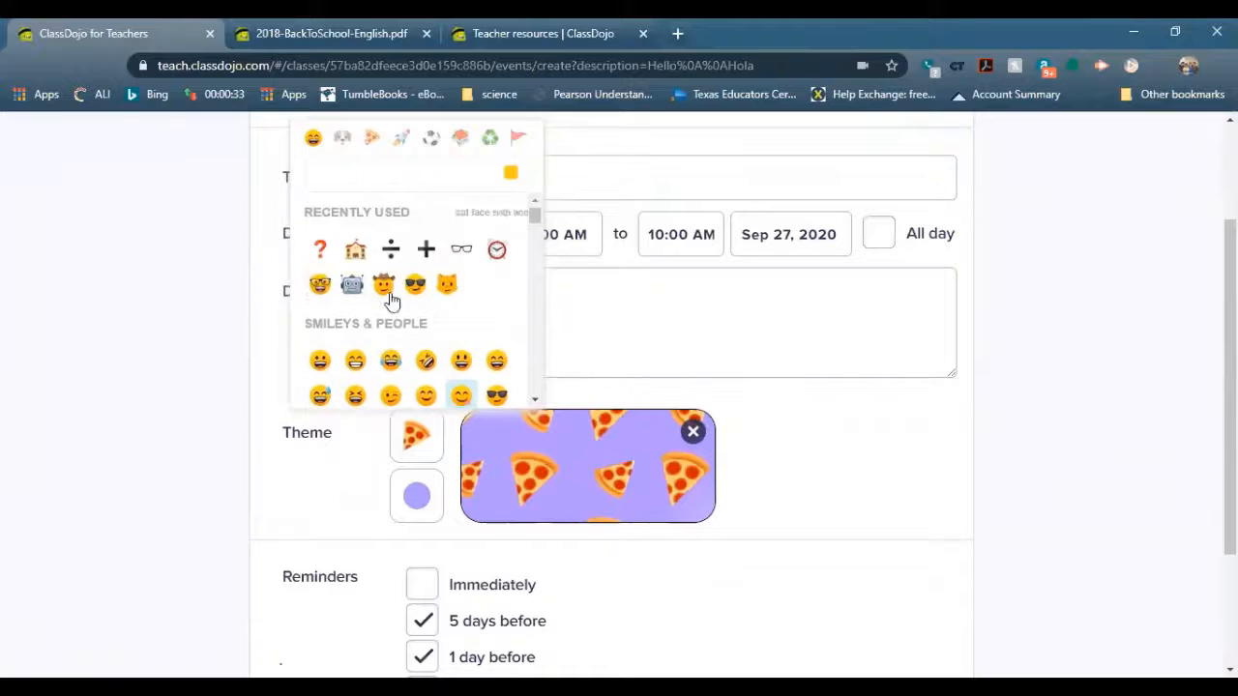
pyautogui.click(351, 287)
pyautogui.click(420, 505)
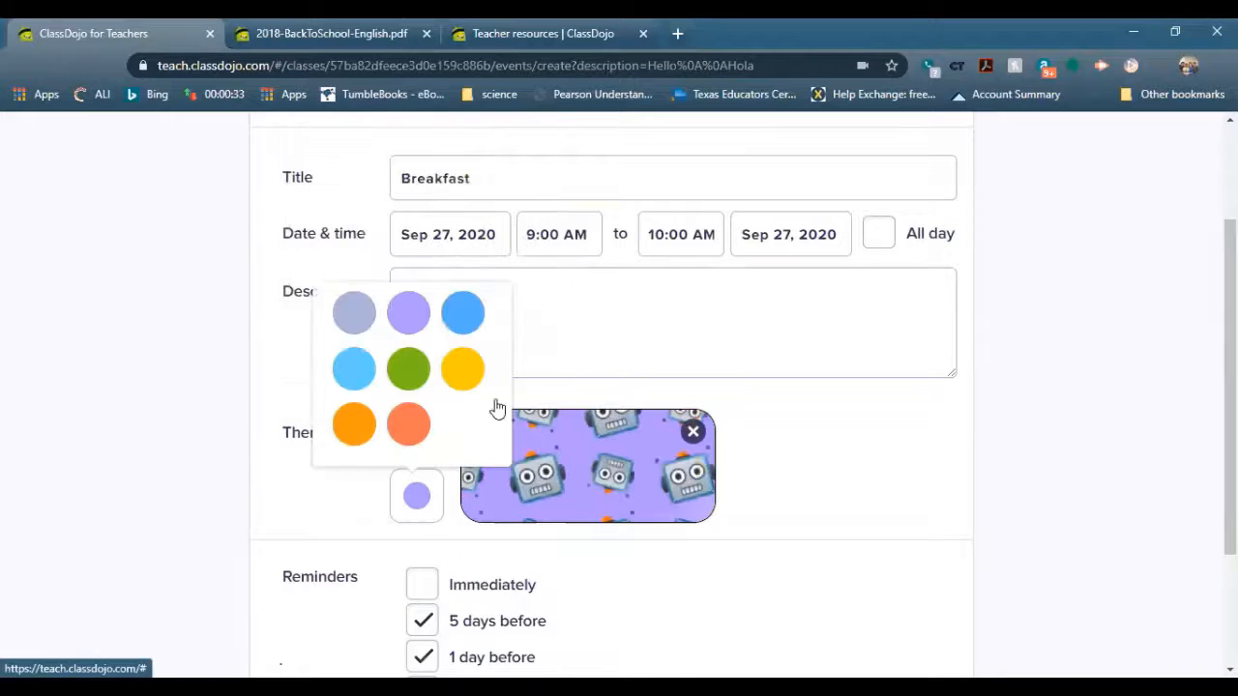
pyautogui.click(448, 318)
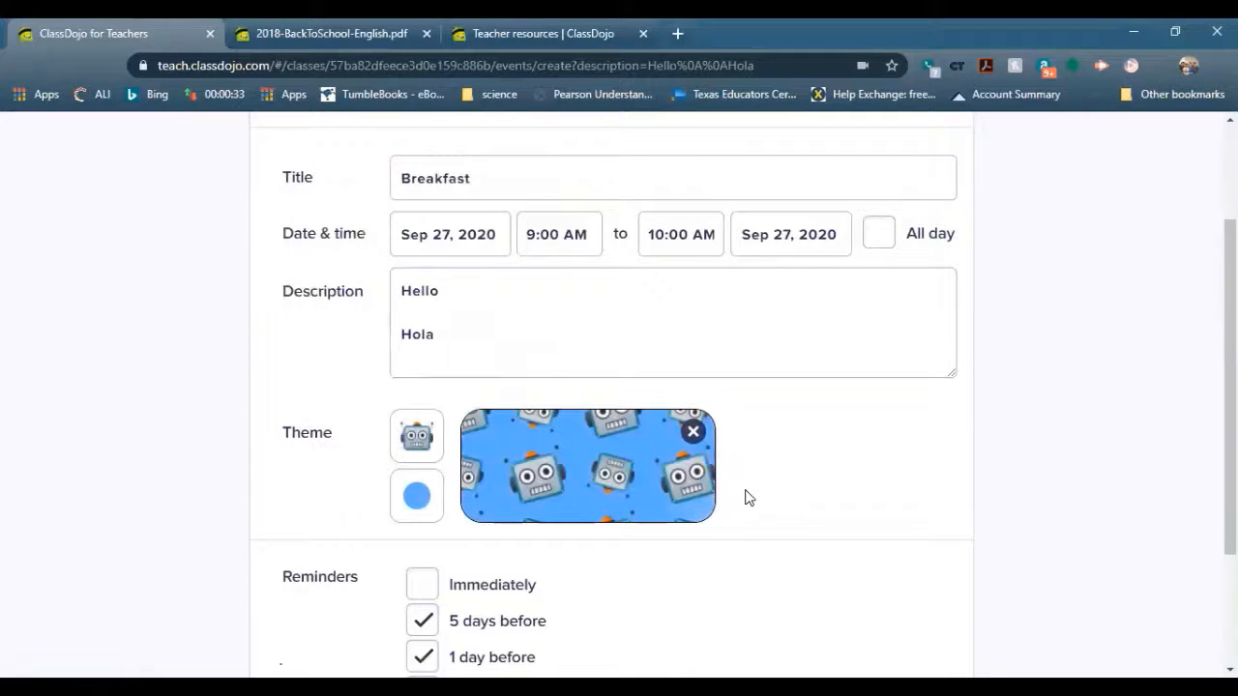
pyautogui.scroll(-1, 745, 497)
pyautogui.scroll(-1, 744, 497)
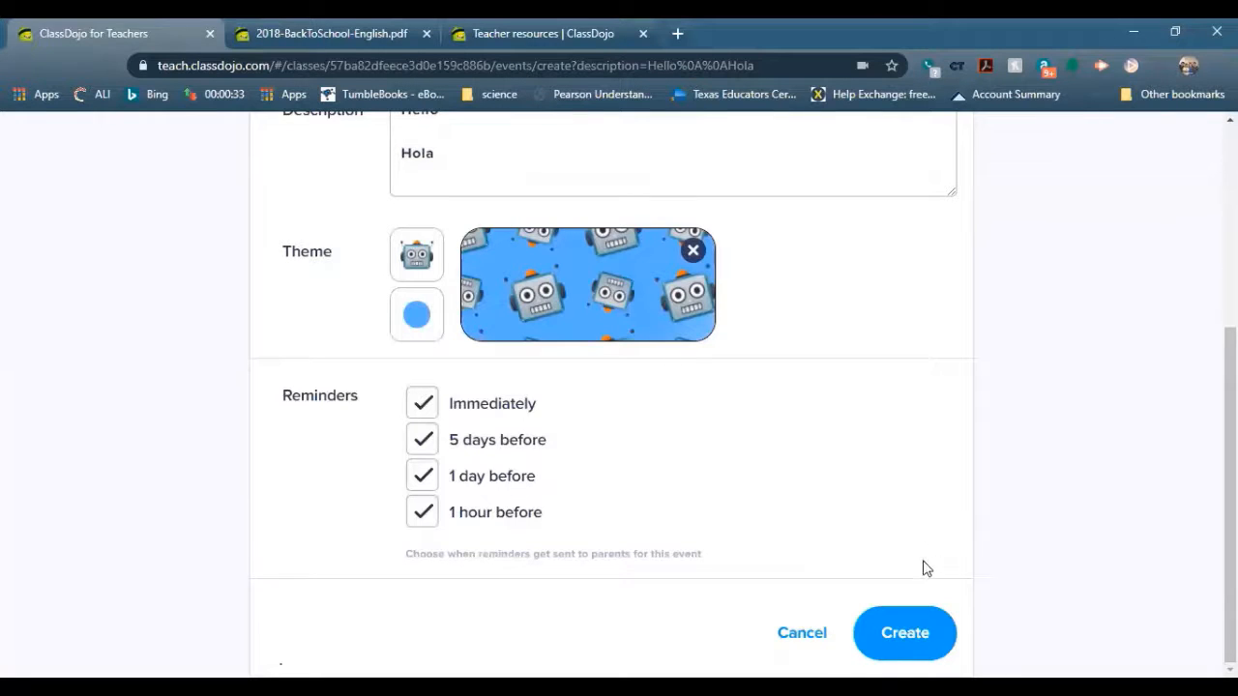
# Review the Breakfast event form down to the bottom and cancel it without creating it
pyautogui.scroll(4, 855, 507)
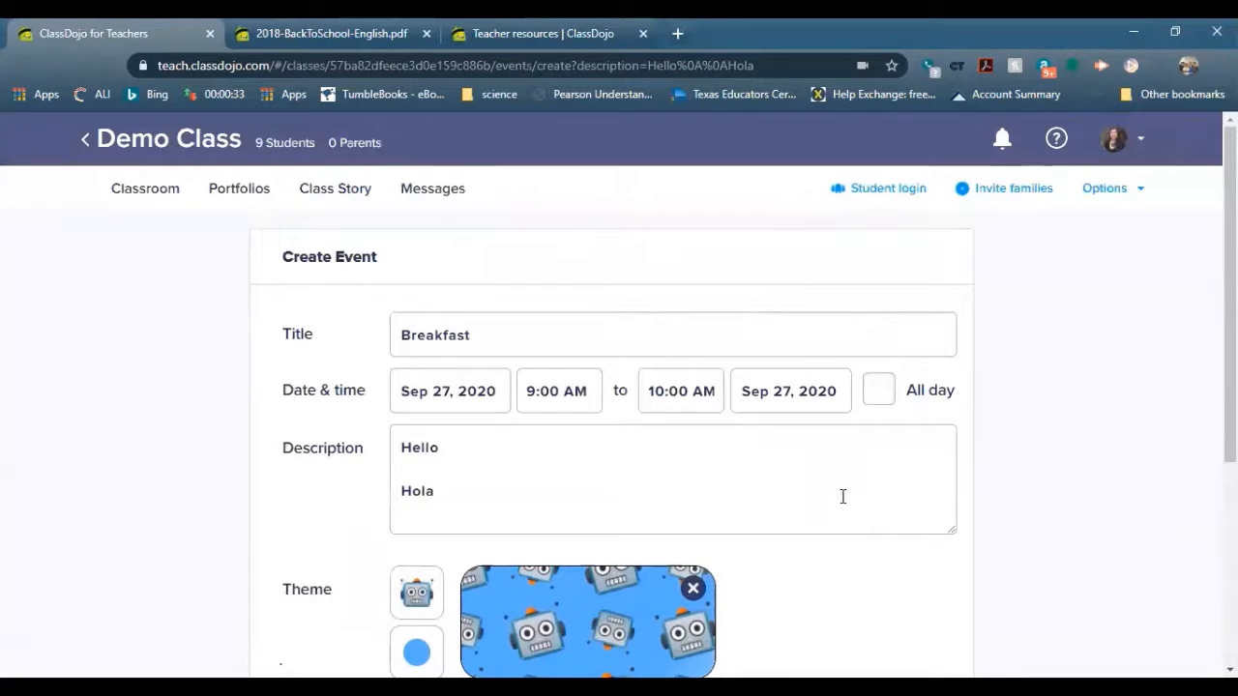
pyautogui.scroll(-2, 1073, 407)
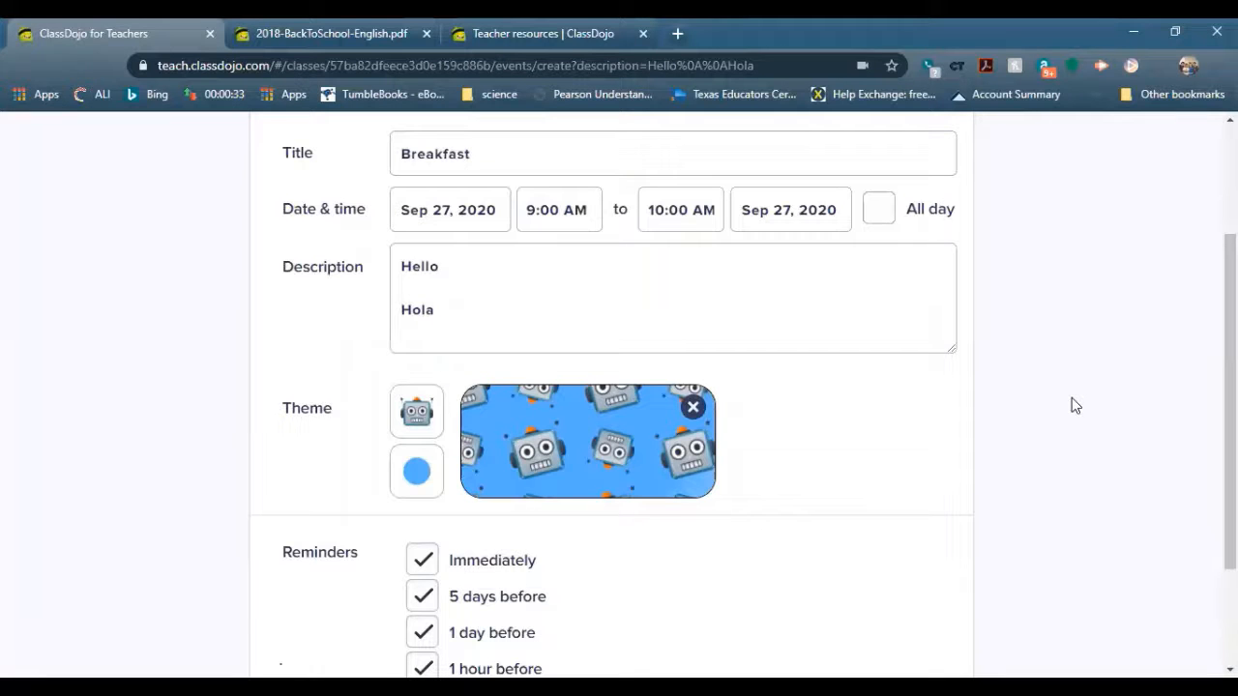
pyautogui.scroll(-2, 900, 412)
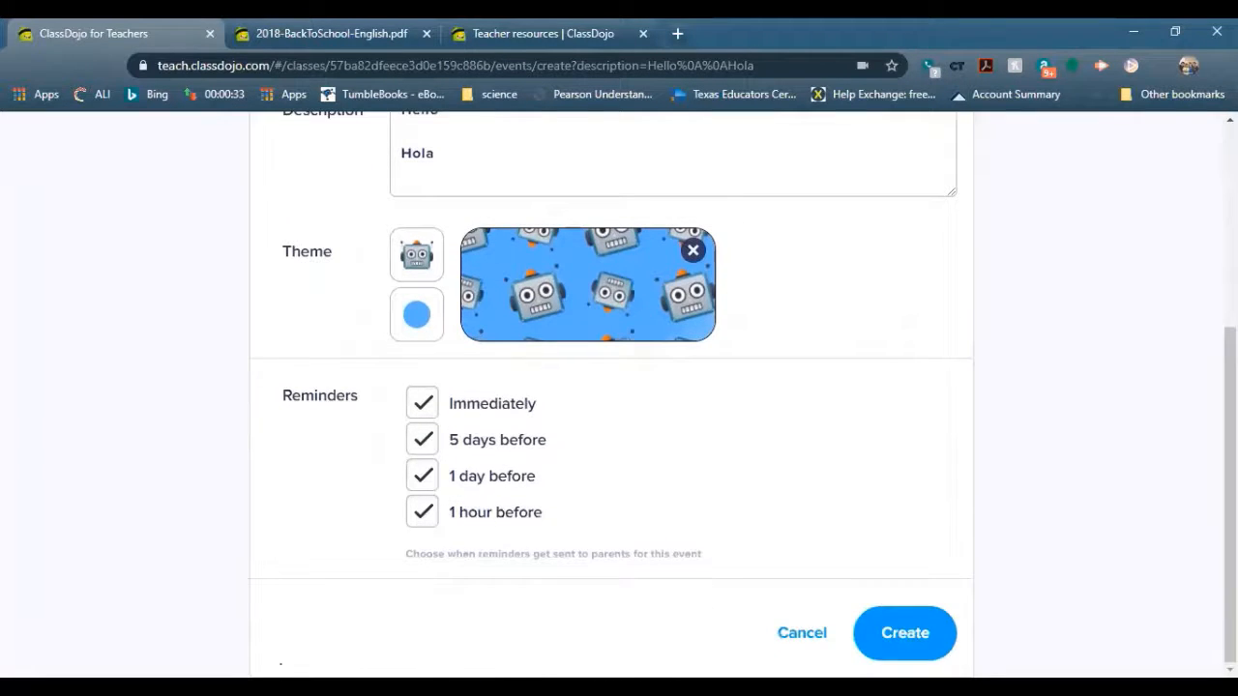
pyautogui.click(818, 638)
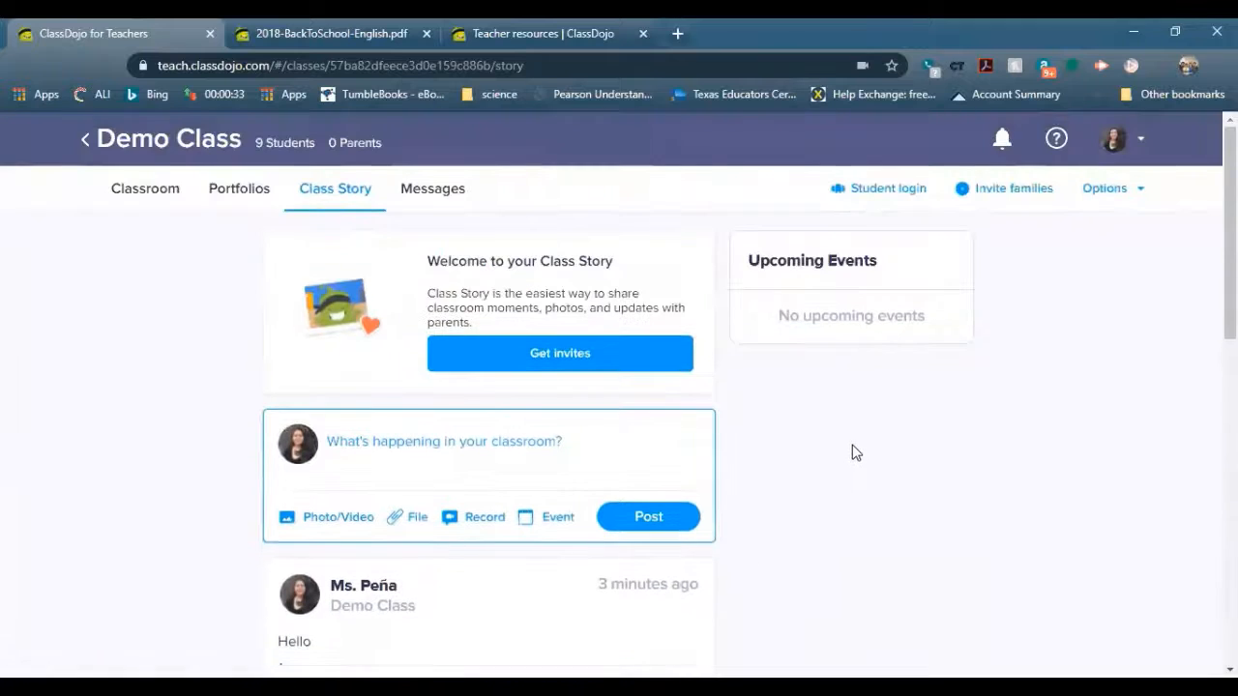
# Open the Demo Class Messages page and scroll through the students' parent contacts
pyautogui.click(443, 193)
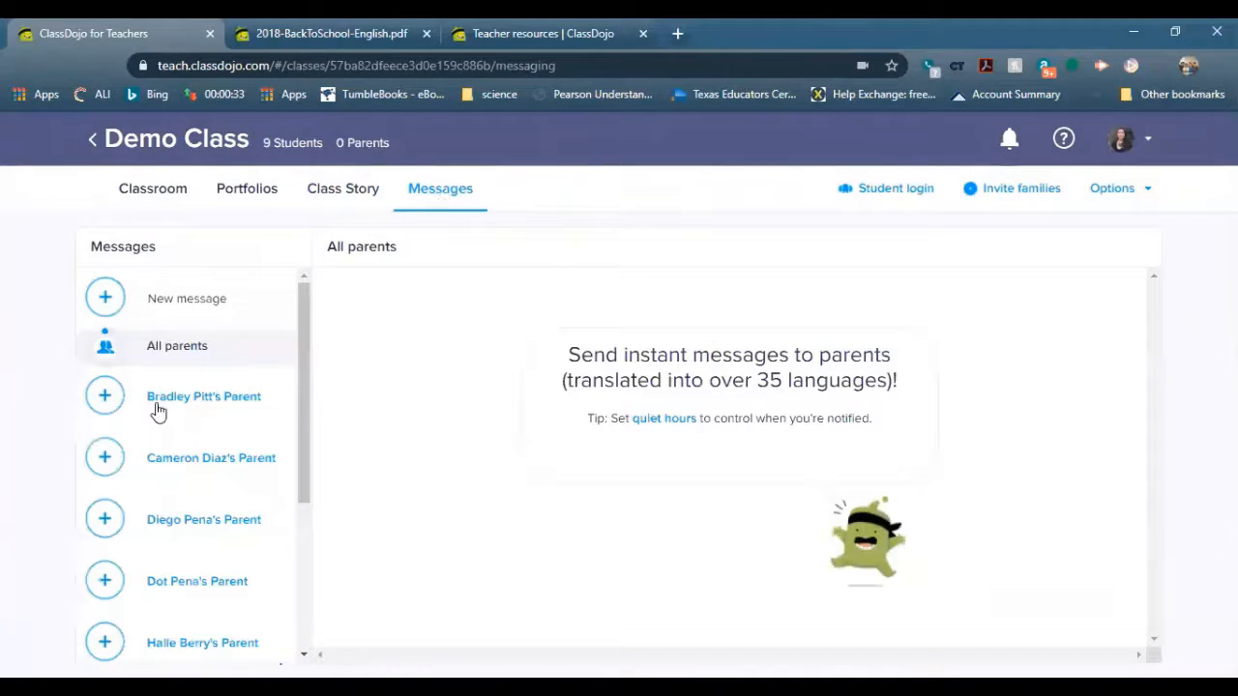
pyautogui.scroll(-3, 250, 402)
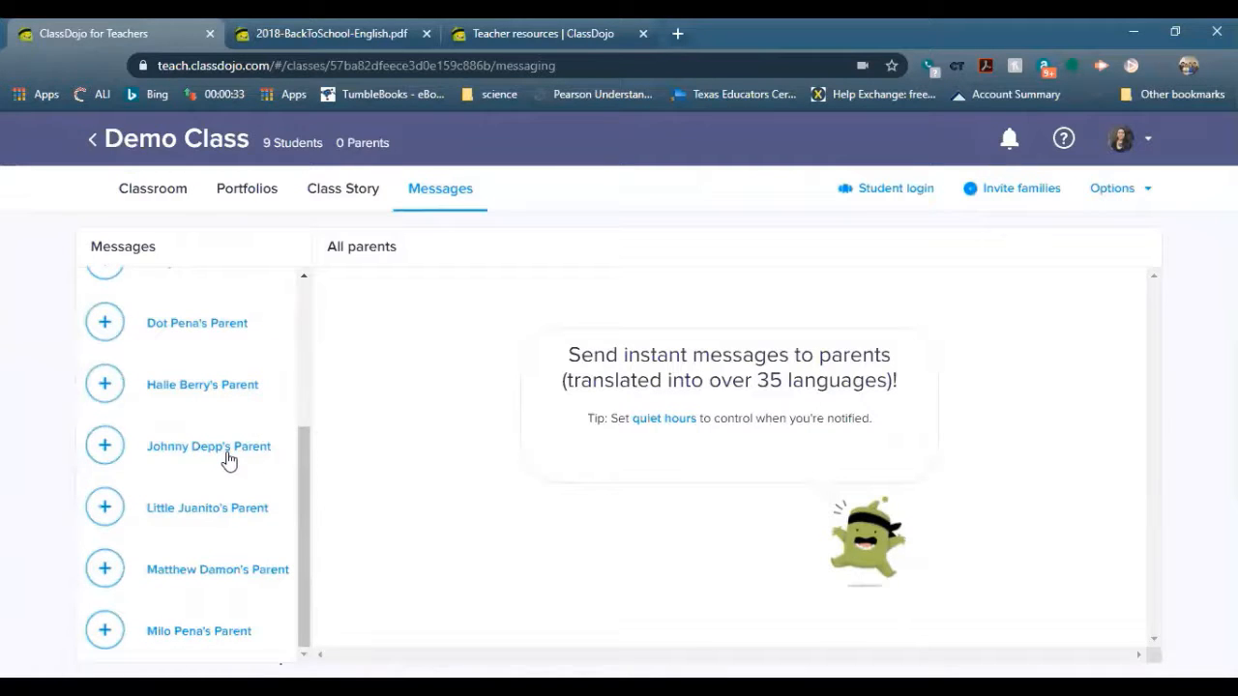
# Open Portfolios, dismiss the Get started with Portfolios banner, and bring up the class Options
pyautogui.click(245, 186)
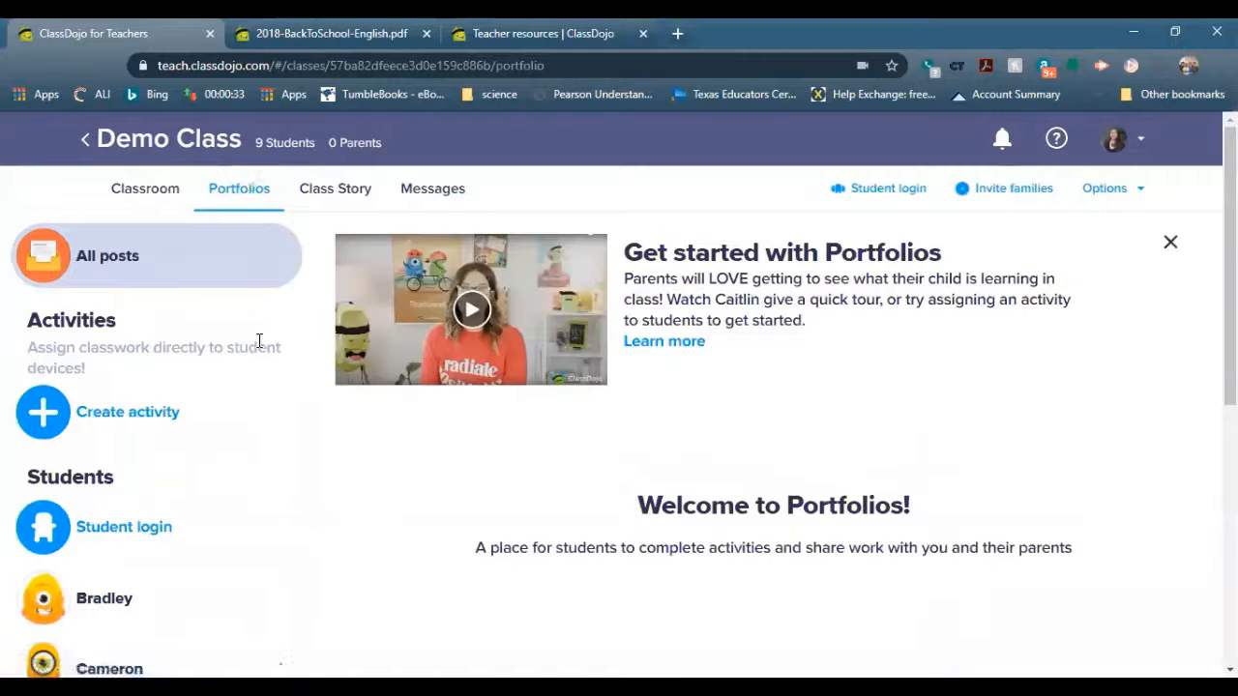
pyautogui.scroll(-2, 780, 387)
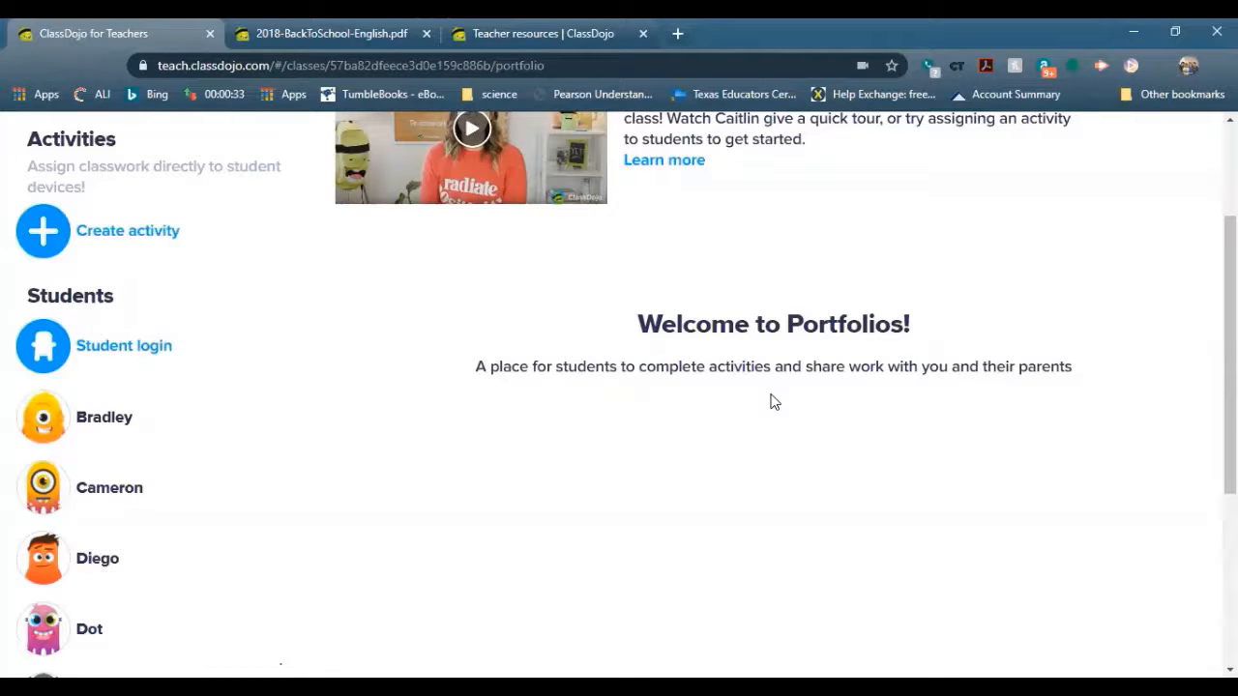
pyautogui.scroll(2, 624, 443)
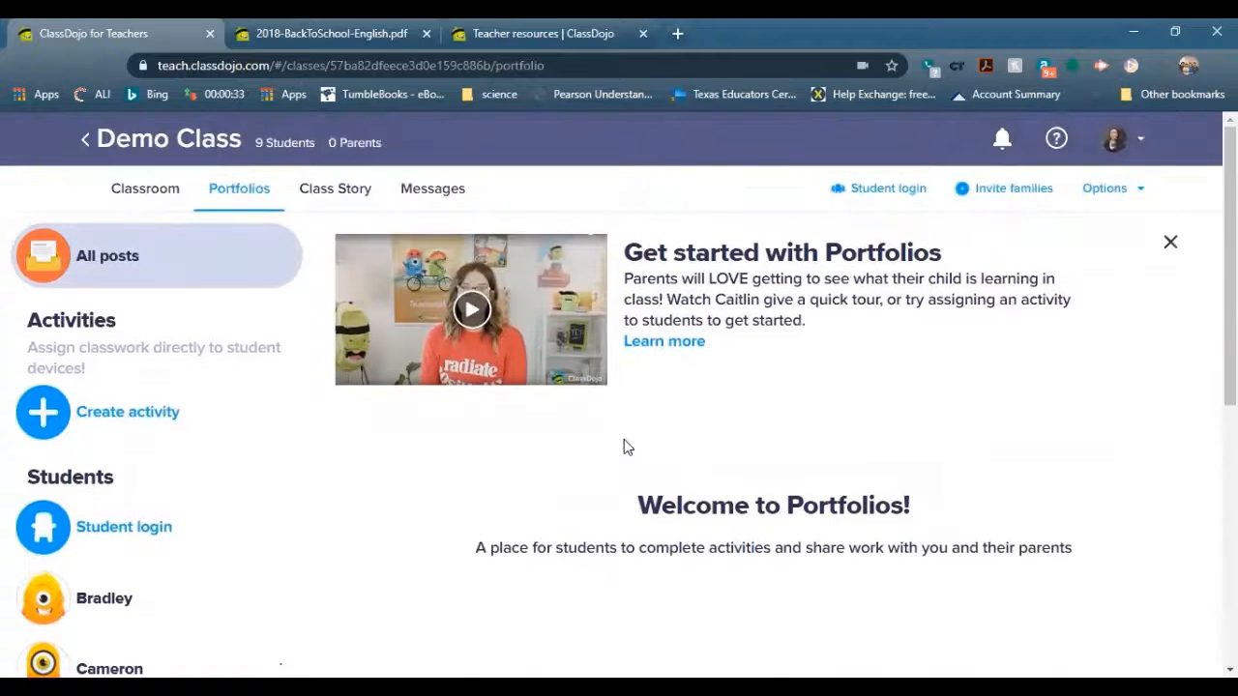
pyautogui.click(1170, 243)
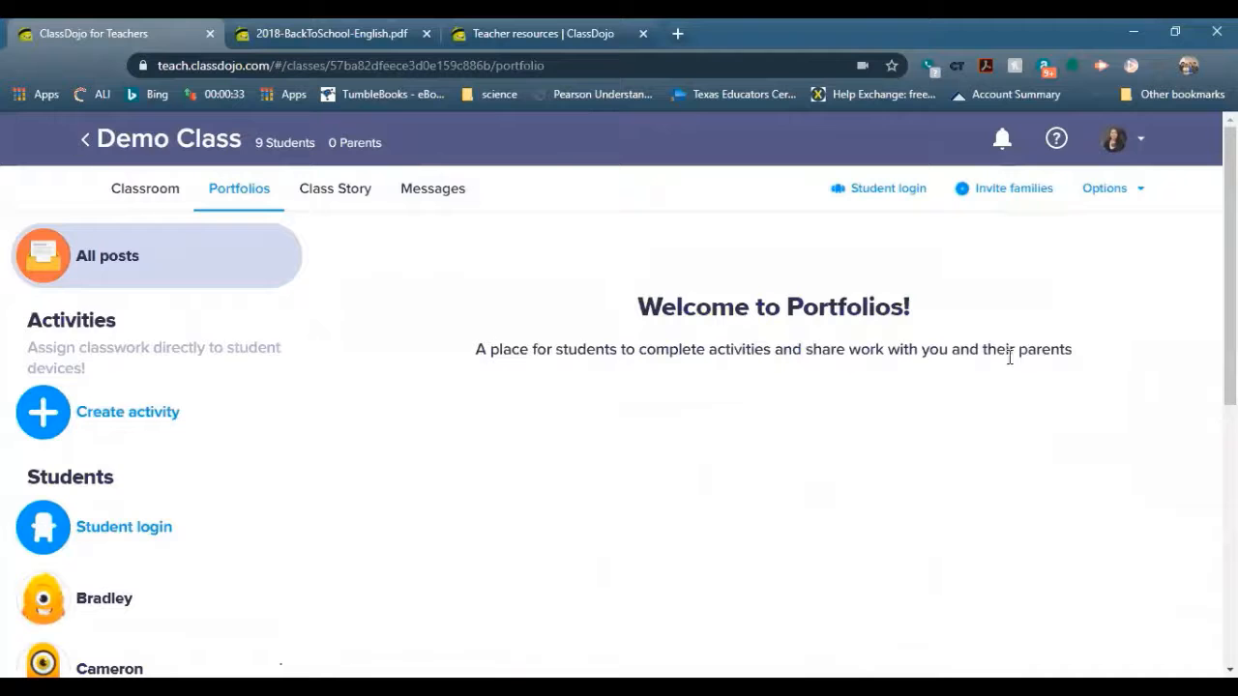
pyautogui.click(1119, 201)
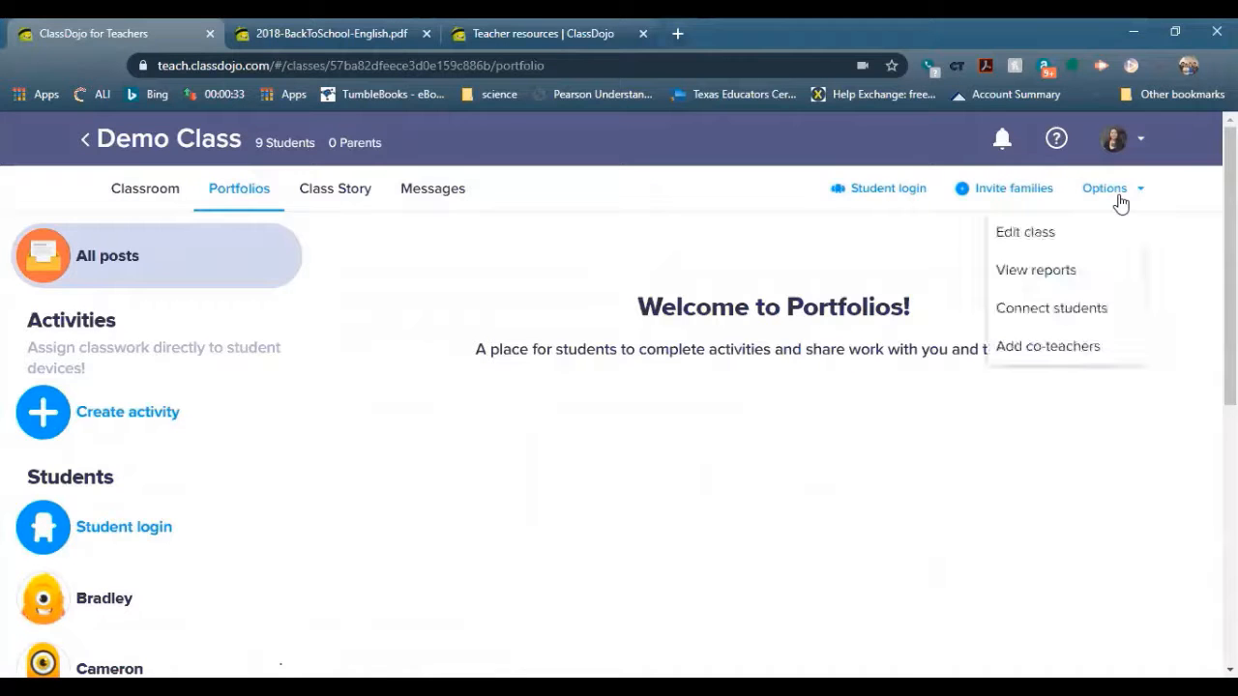
# Open the class behaviour Reports, look through them, and close them
pyautogui.click(1097, 270)
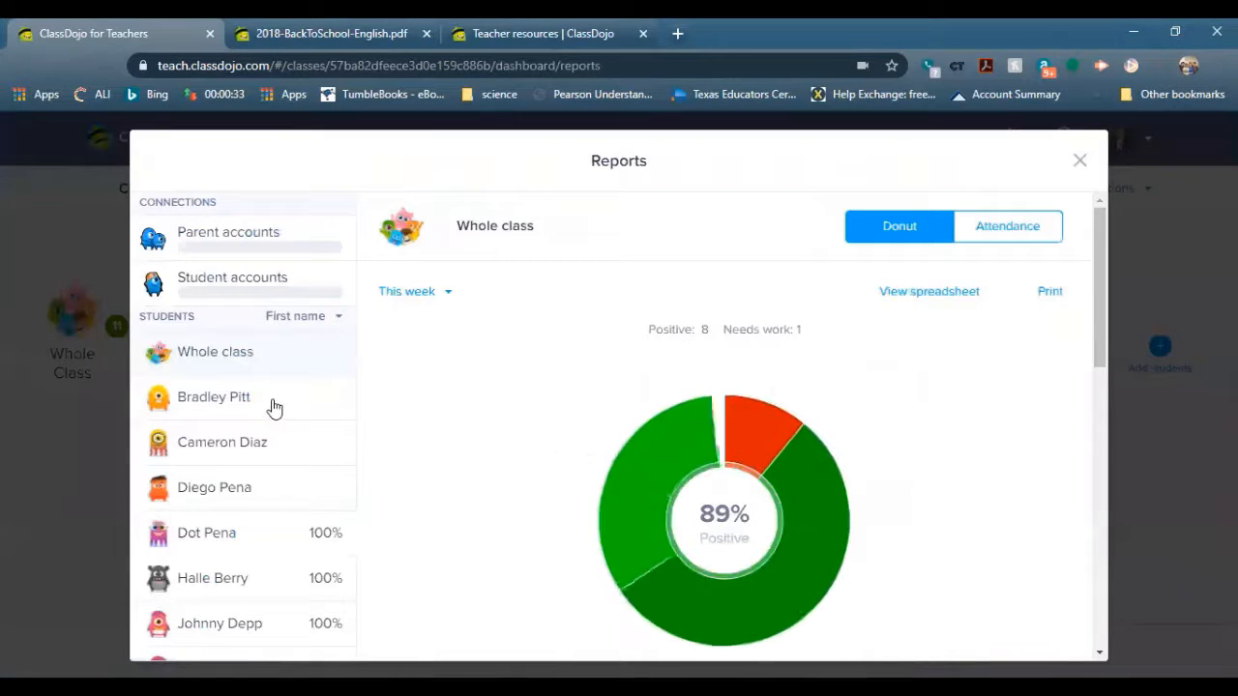
pyautogui.scroll(-3, 765, 373)
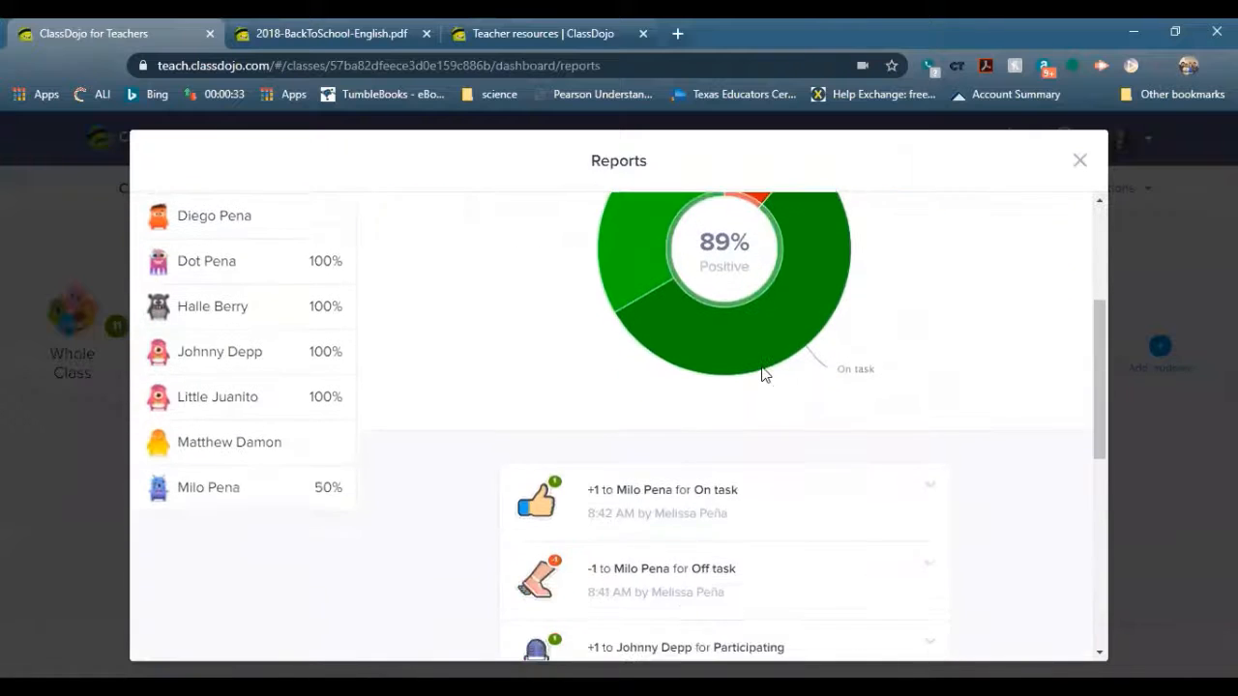
pyautogui.scroll(-5, 765, 374)
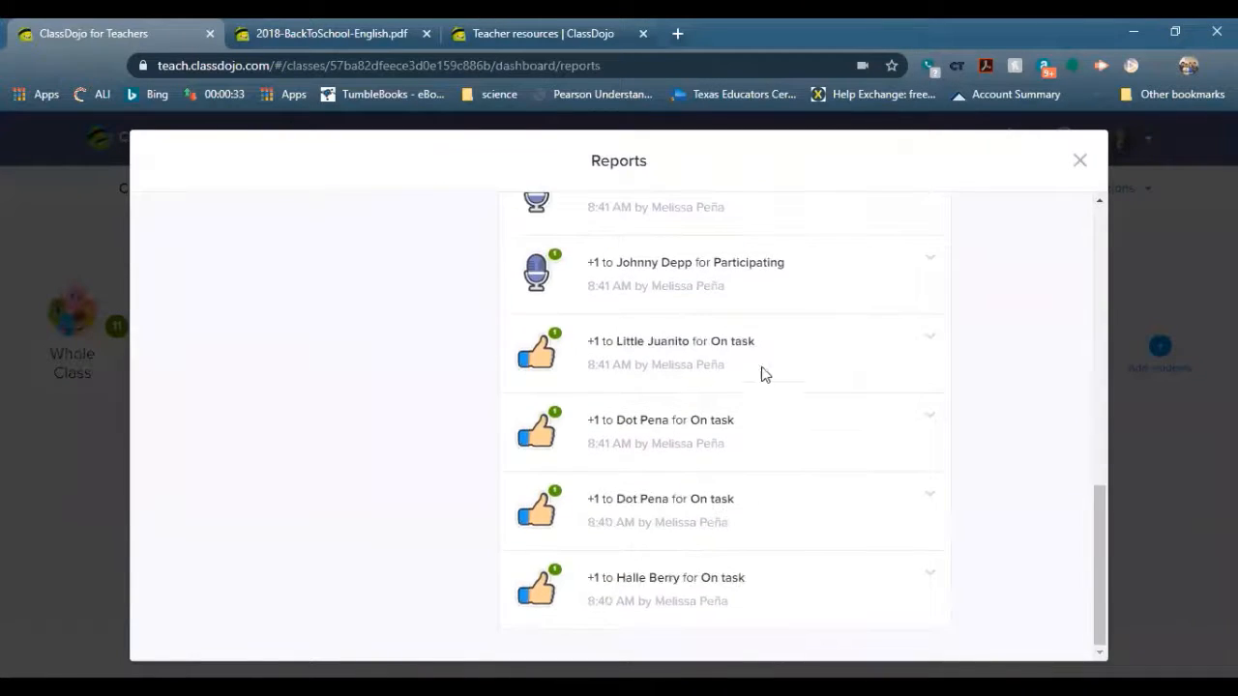
pyautogui.scroll(8, 765, 374)
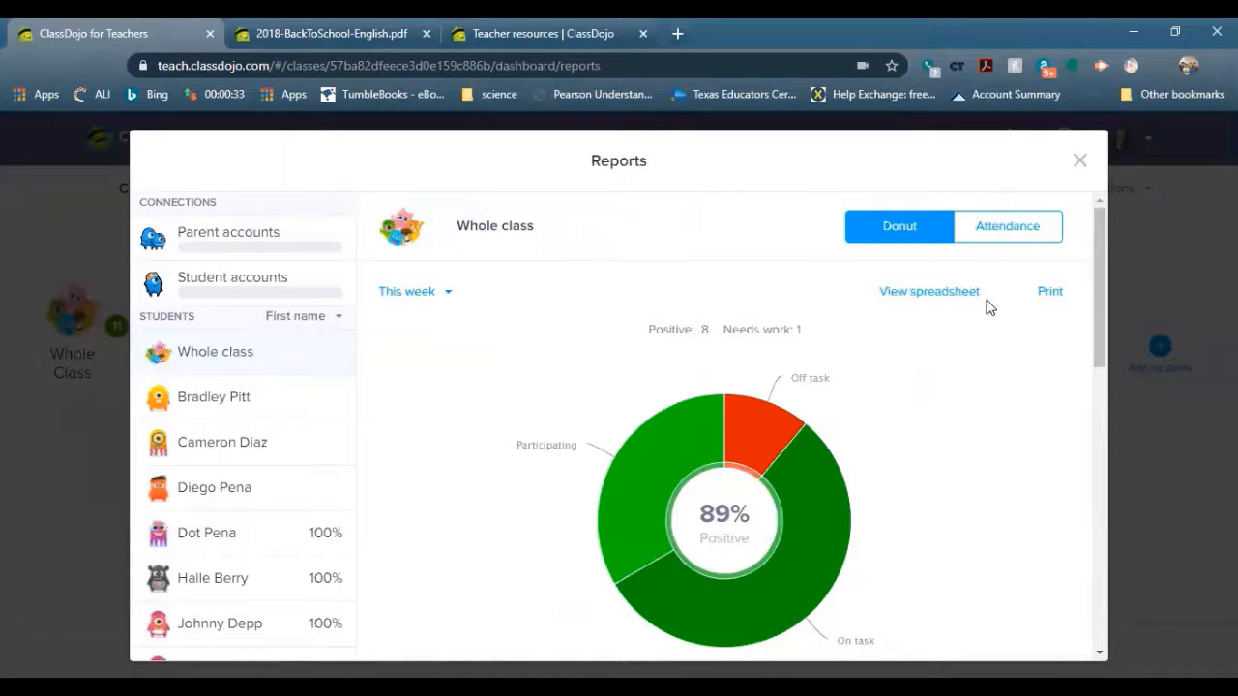
pyautogui.click(1081, 160)
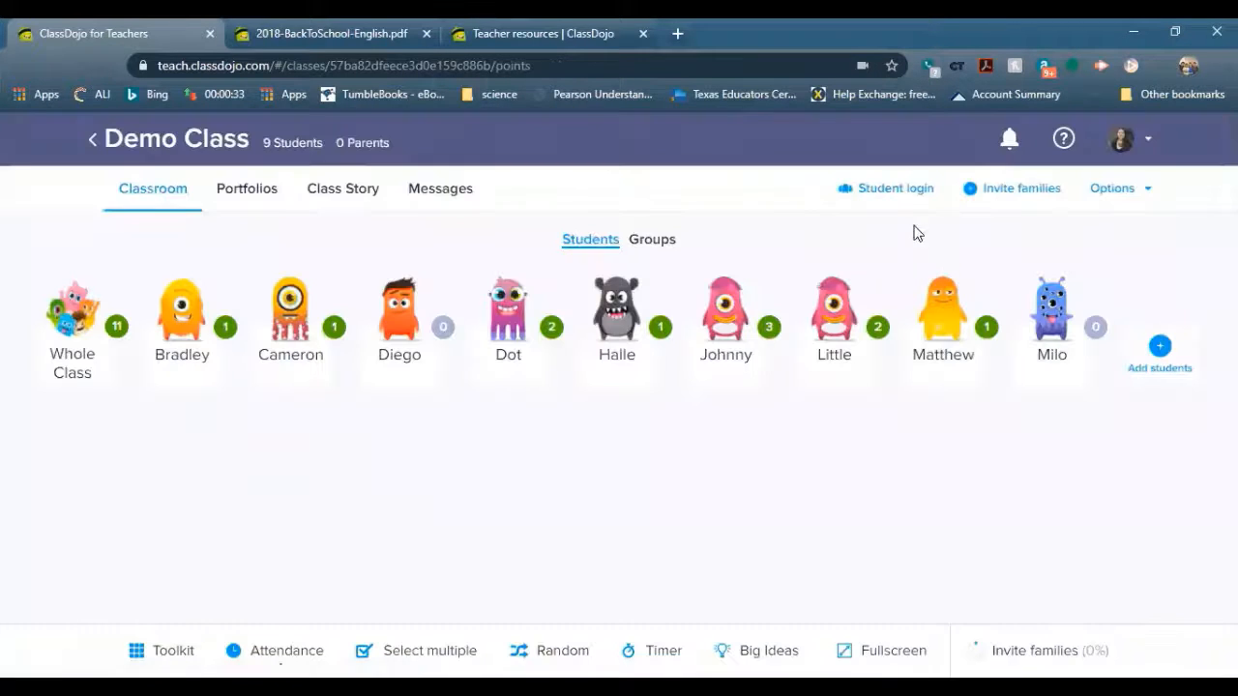
# Return to the ClassDojo home page and open the 'Introduce students to ClassDojo' video
pyautogui.click(93, 142)
pyautogui.scroll(-2, 740, 492)
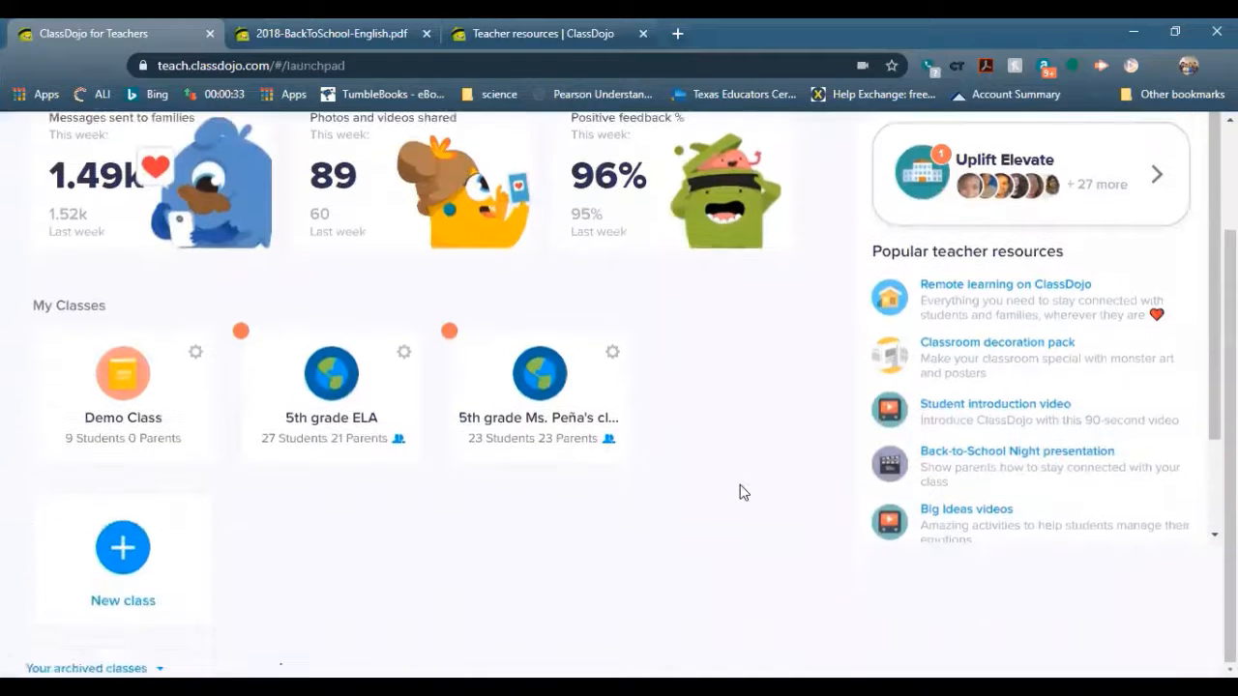
pyautogui.click(1007, 405)
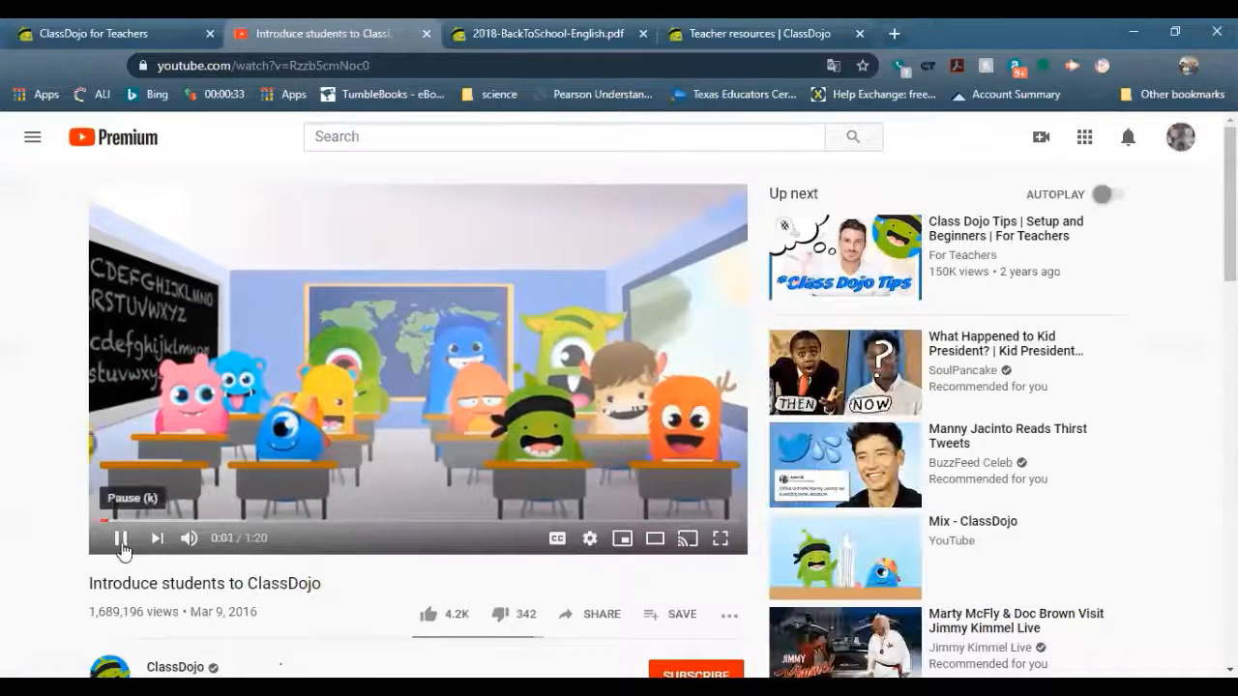
# Pause the introduction video, skip it ahead in jumps to 0:45, then go back to the ClassDojo tab
pyautogui.click(120, 538)
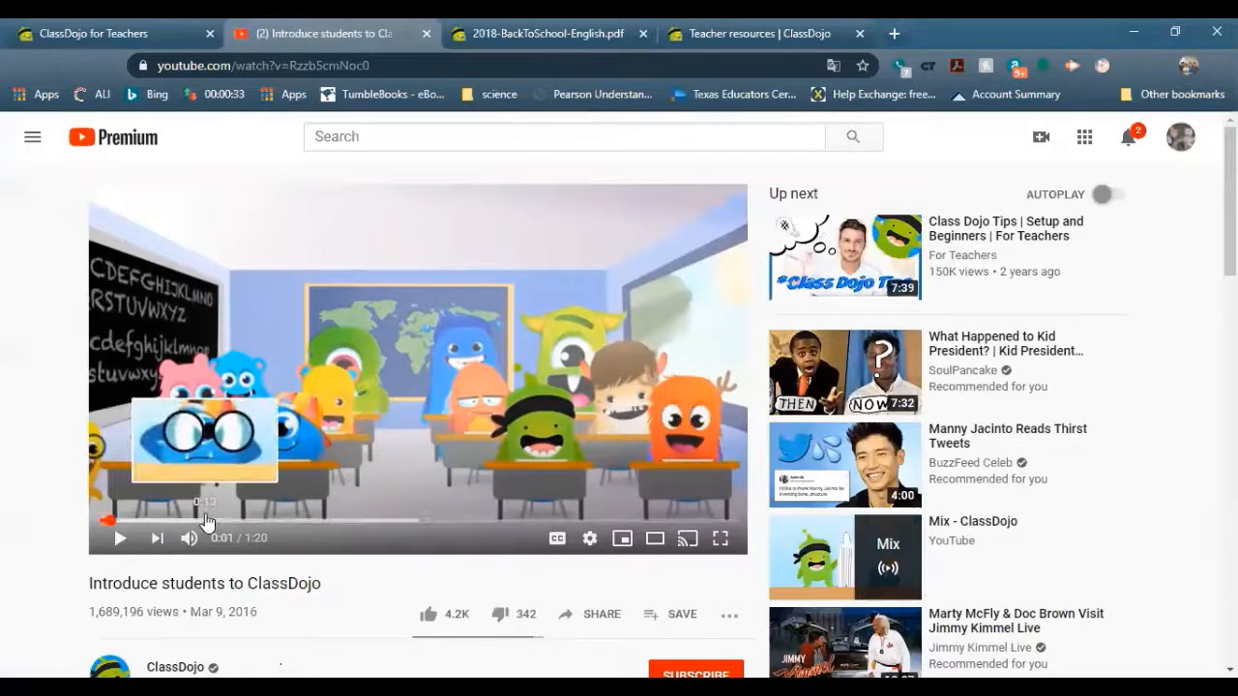
pyautogui.click(206, 521)
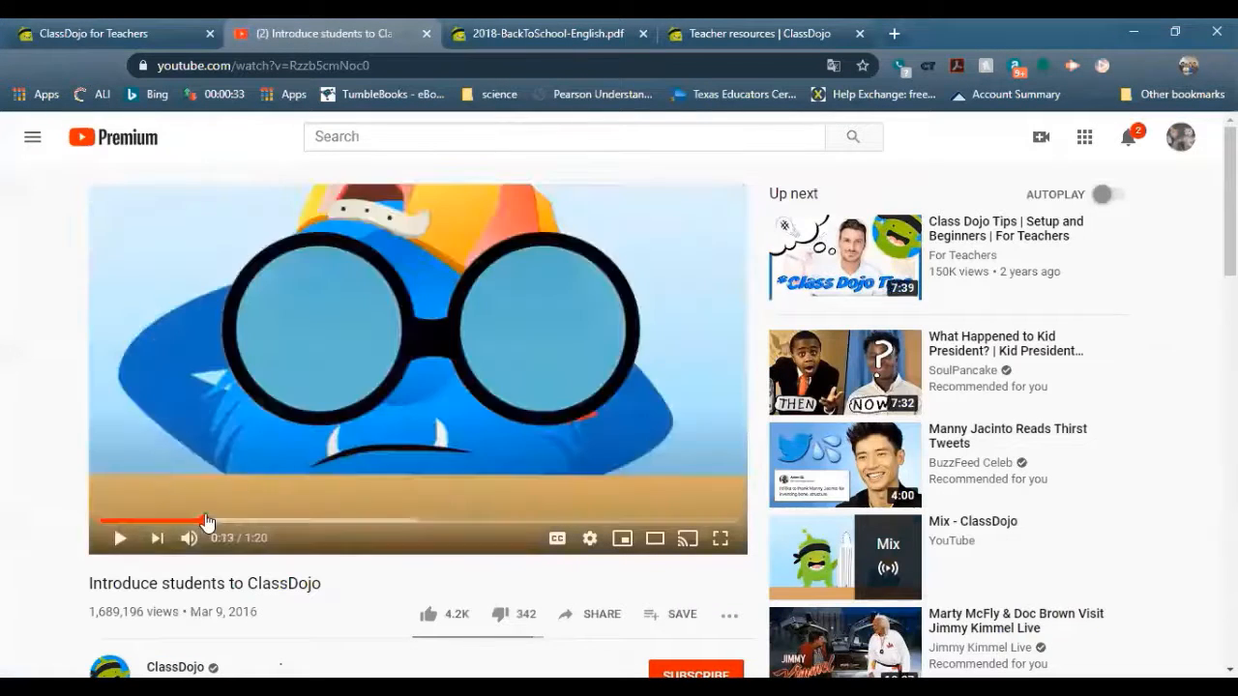
pyautogui.click(251, 523)
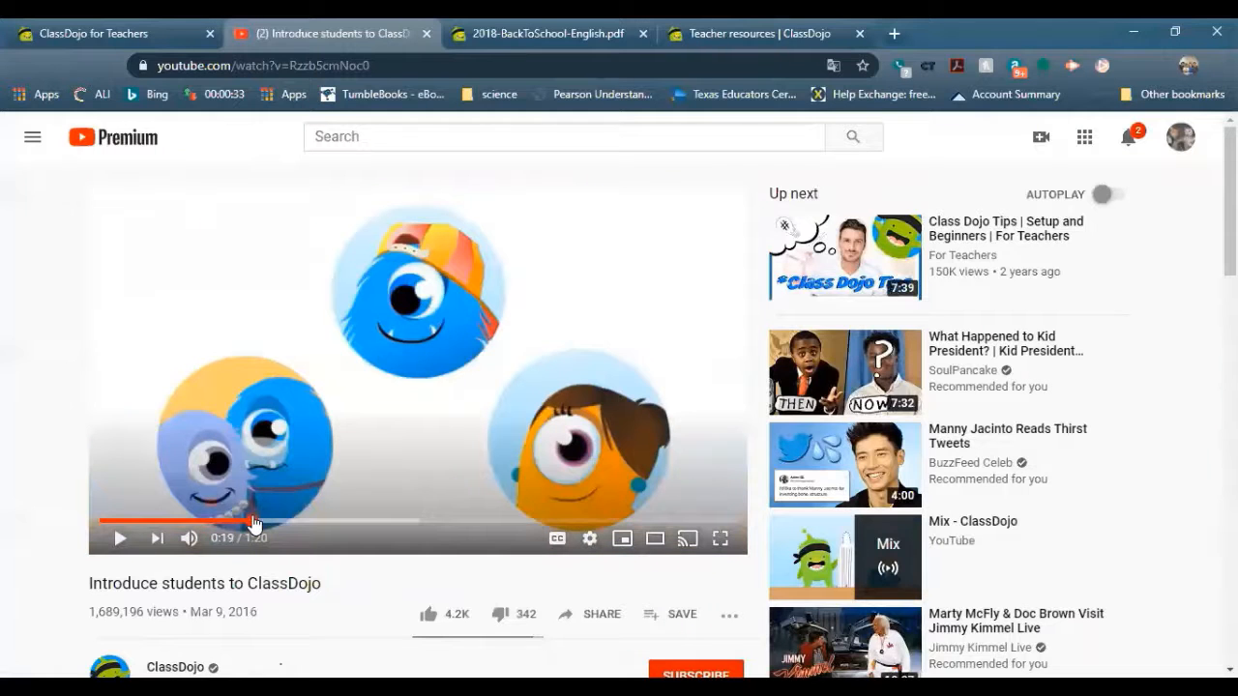
pyautogui.click(302, 522)
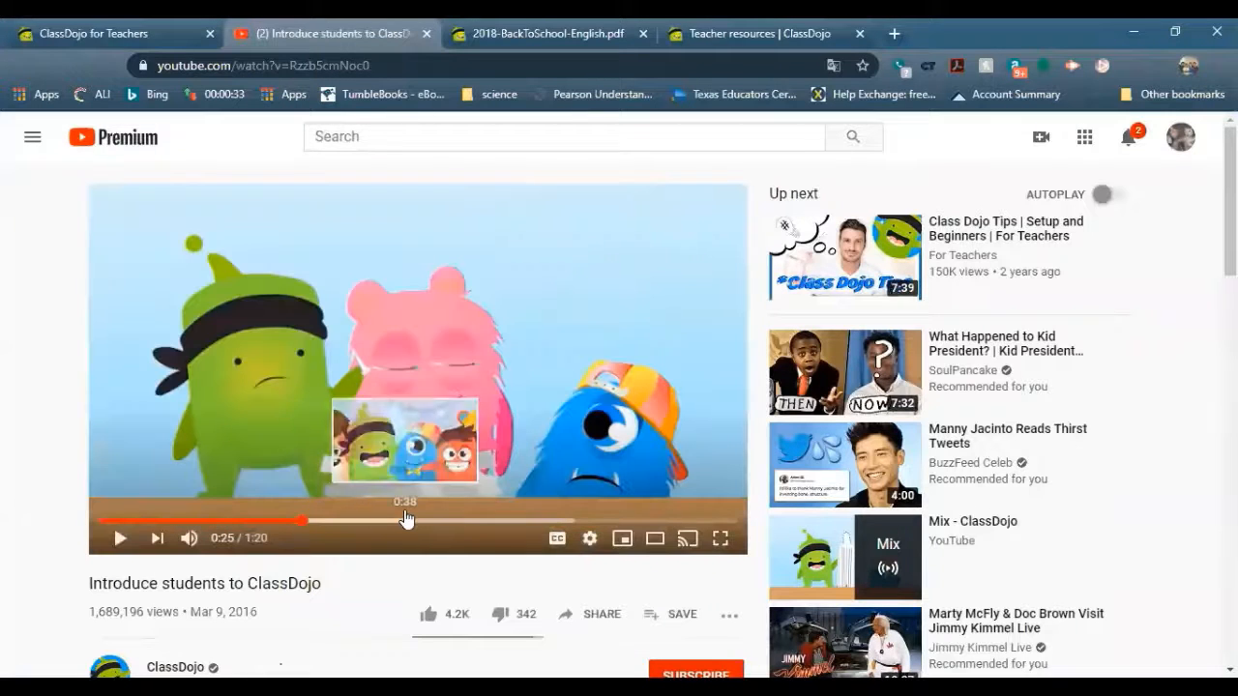
pyautogui.click(406, 520)
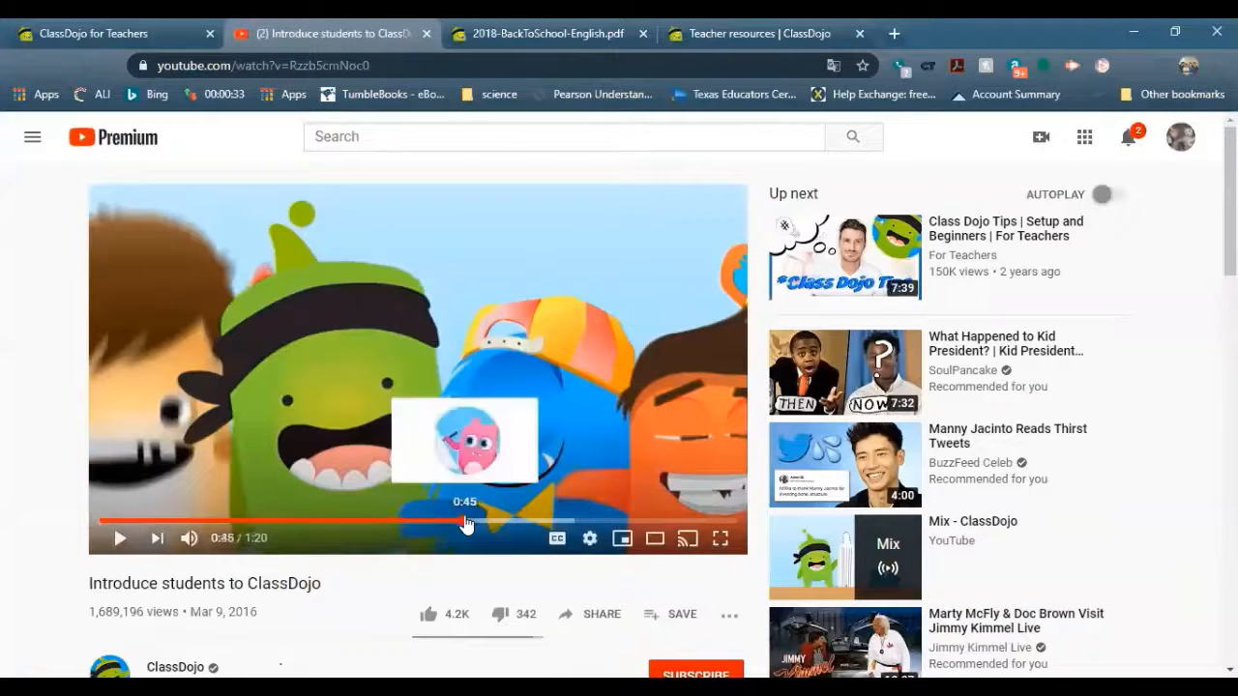
pyautogui.click(464, 520)
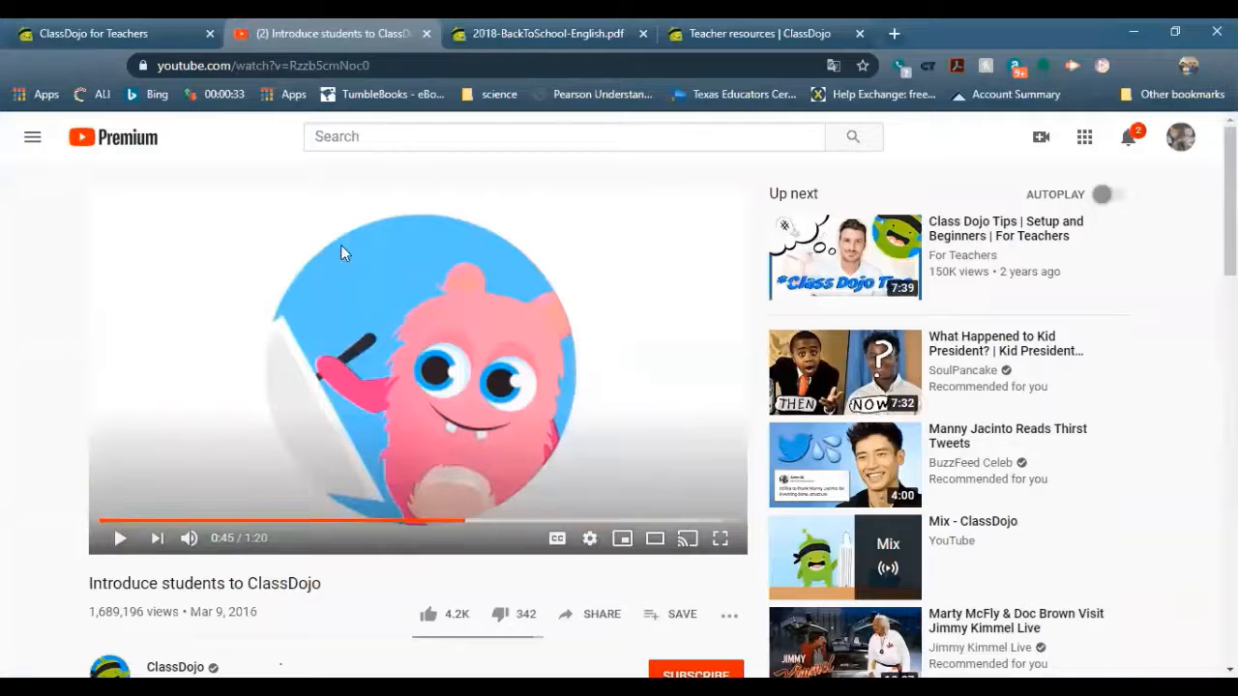
pyautogui.click(130, 27)
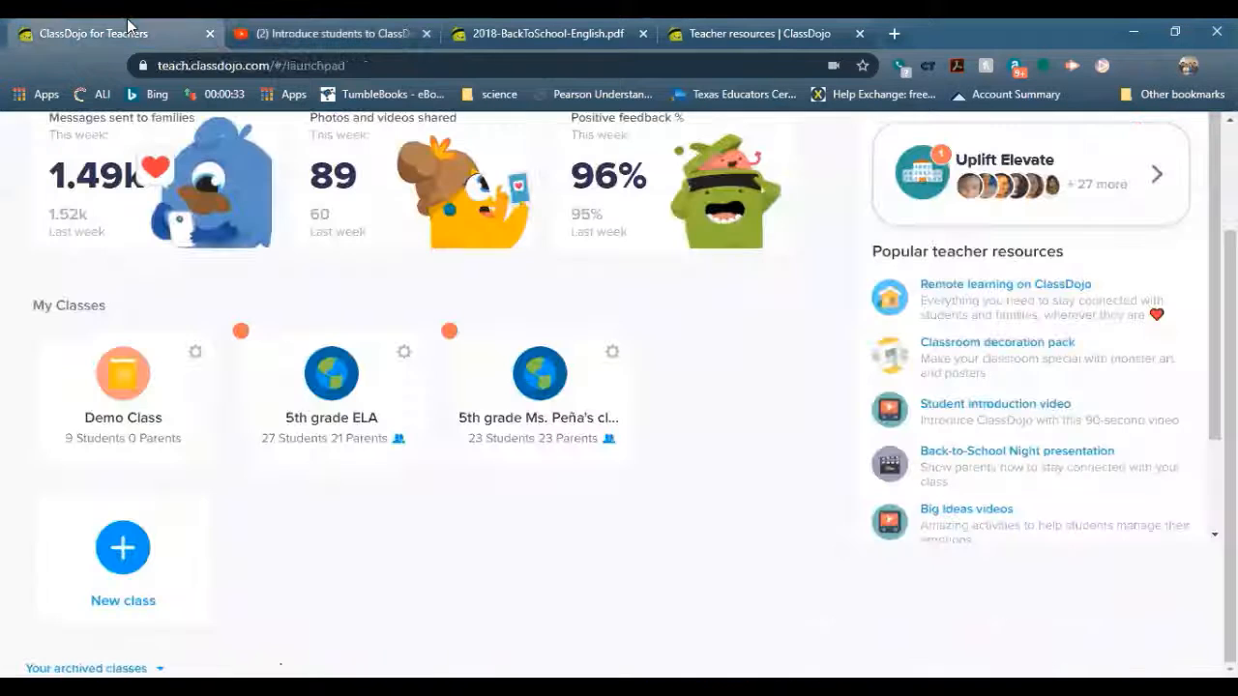
# Hide the School Insights statistics on the launchpad, toggling them back once, and scroll to the footer
pyautogui.scroll(2, 713, 541)
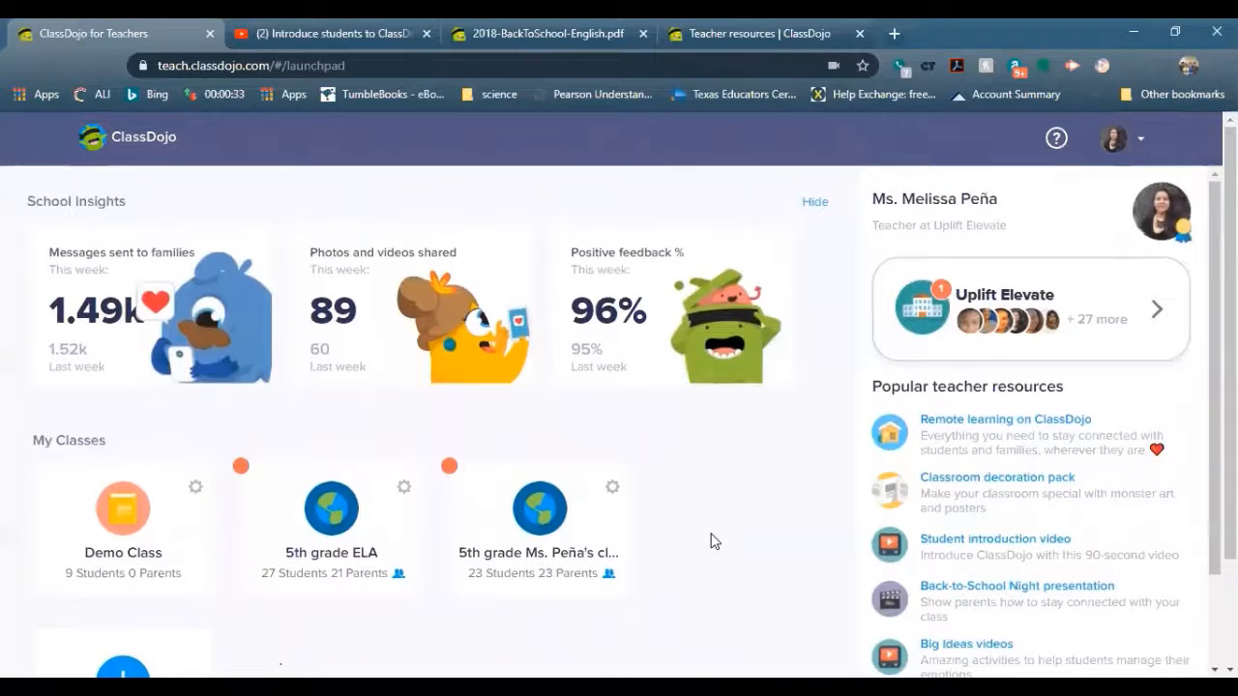
pyautogui.scroll(-2, 715, 545)
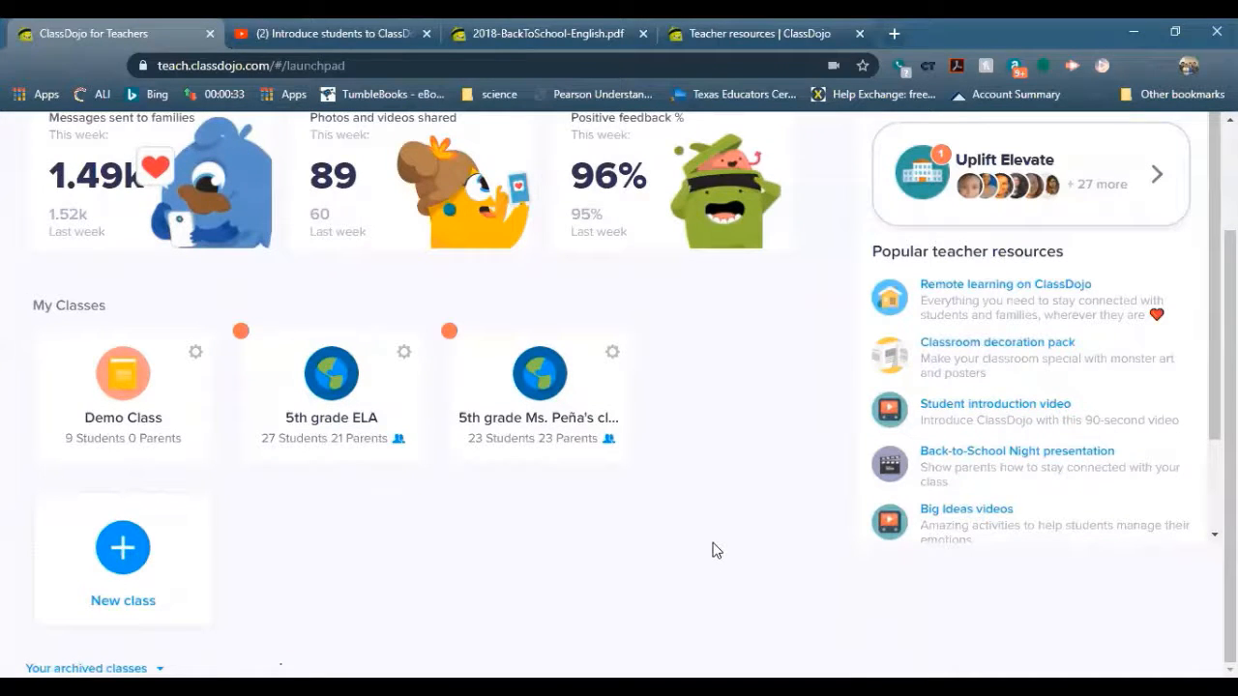
pyautogui.scroll(2, 700, 550)
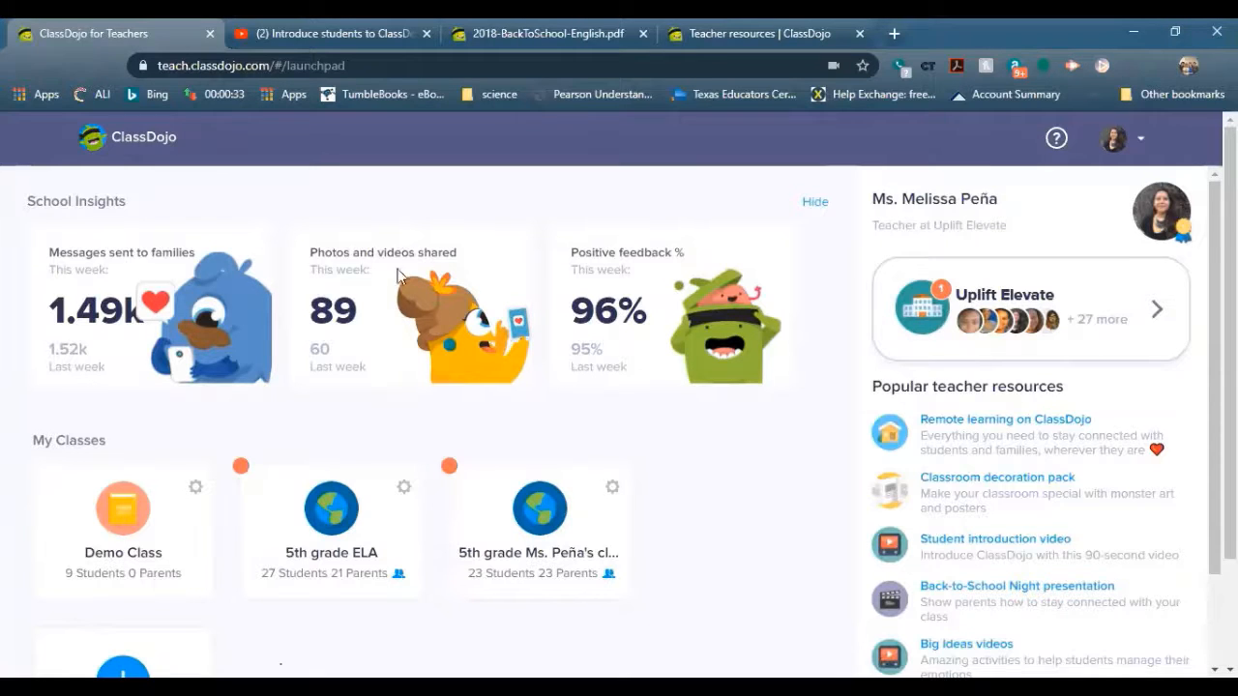
pyautogui.click(815, 207)
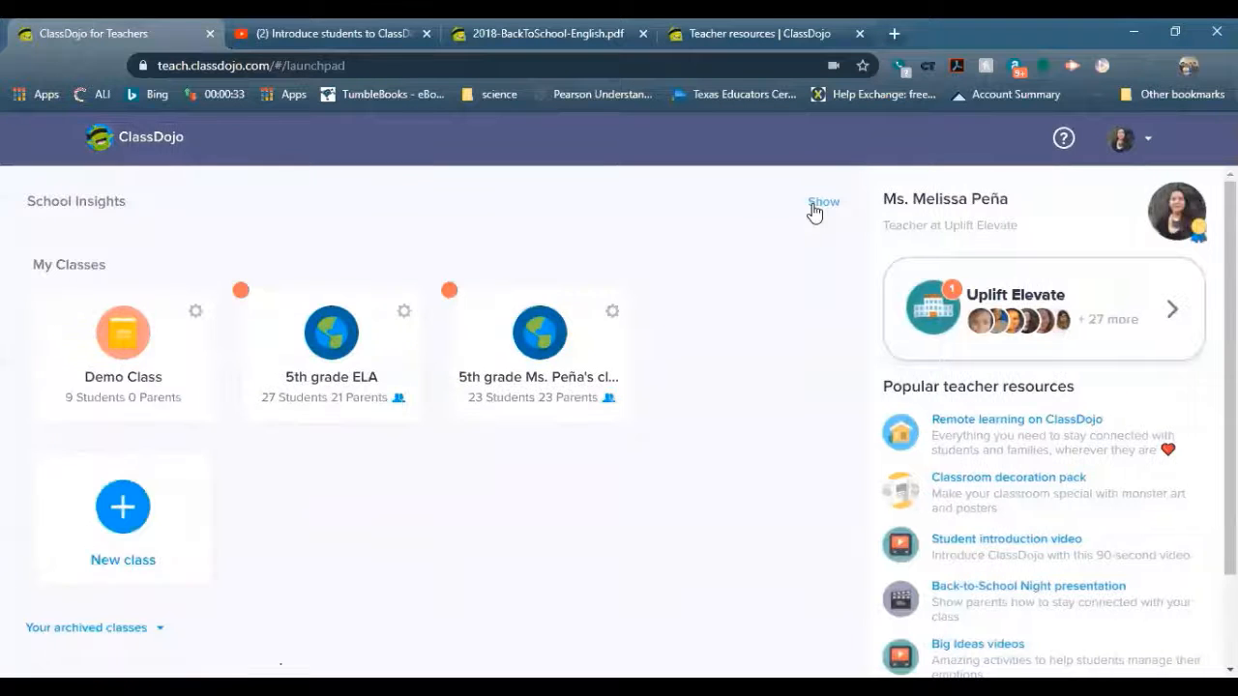
pyautogui.click(820, 209)
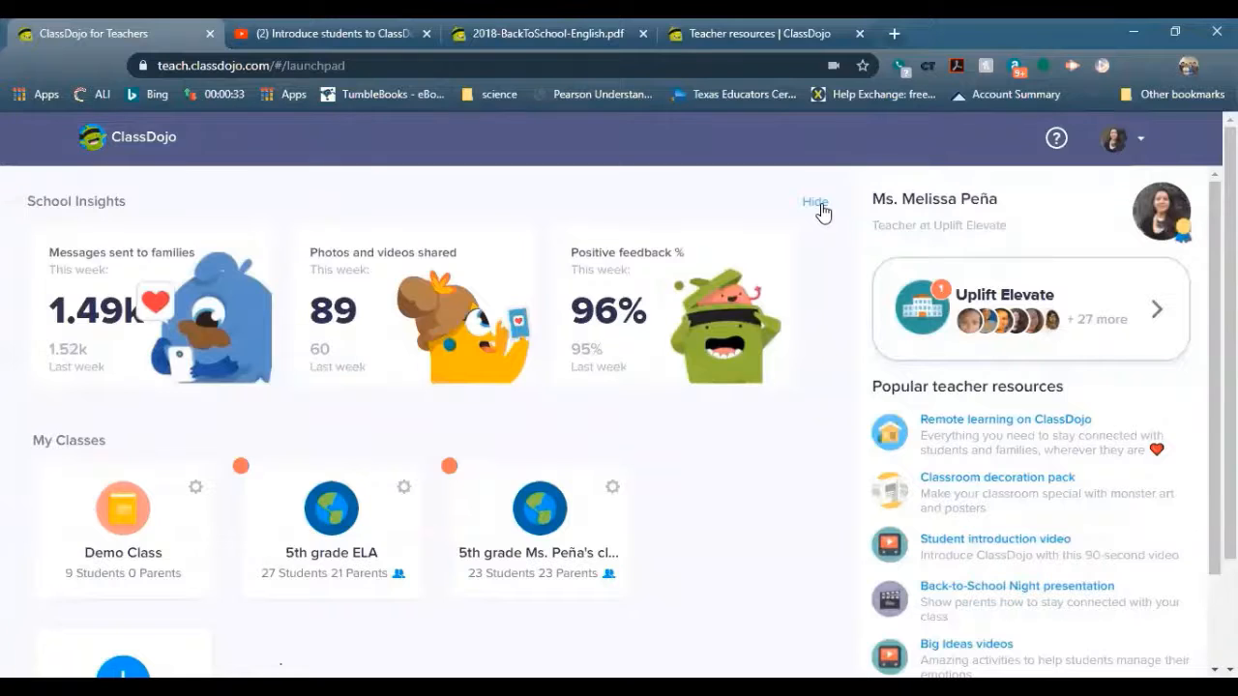
pyautogui.click(818, 206)
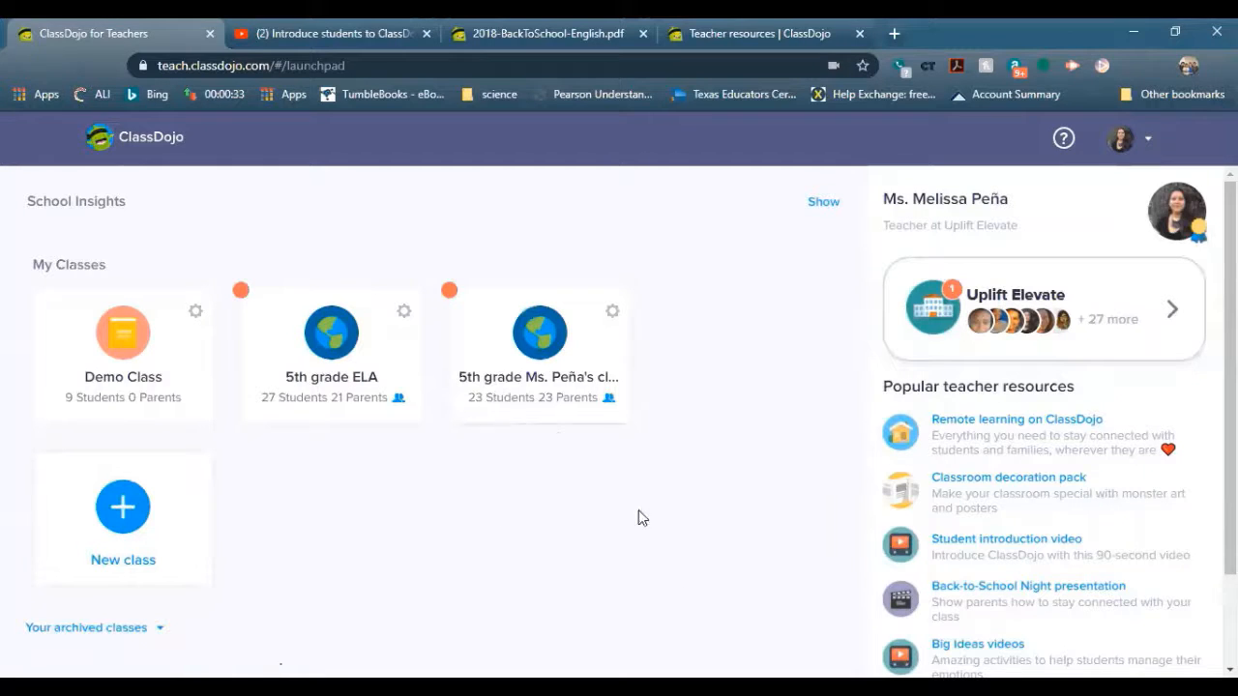
pyautogui.scroll(-2, 963, 541)
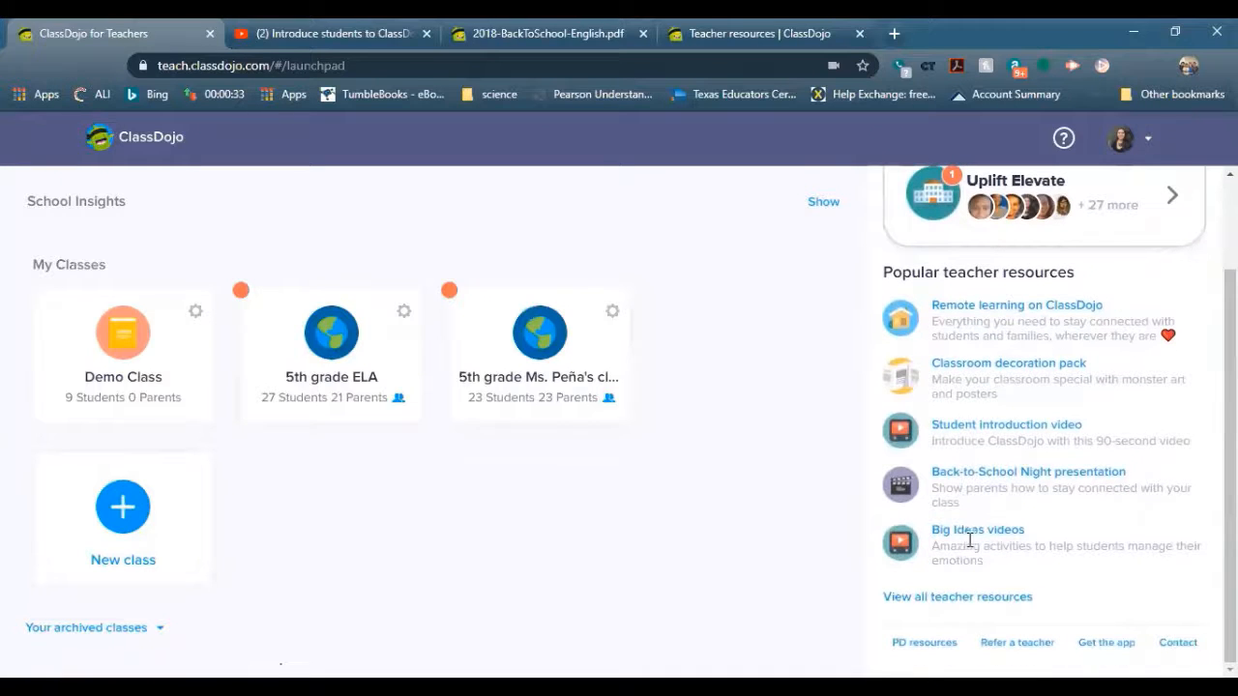
# Open the Helpdesk Submit a request form and choose 'Question from a parent' as the request type
pyautogui.click(1180, 643)
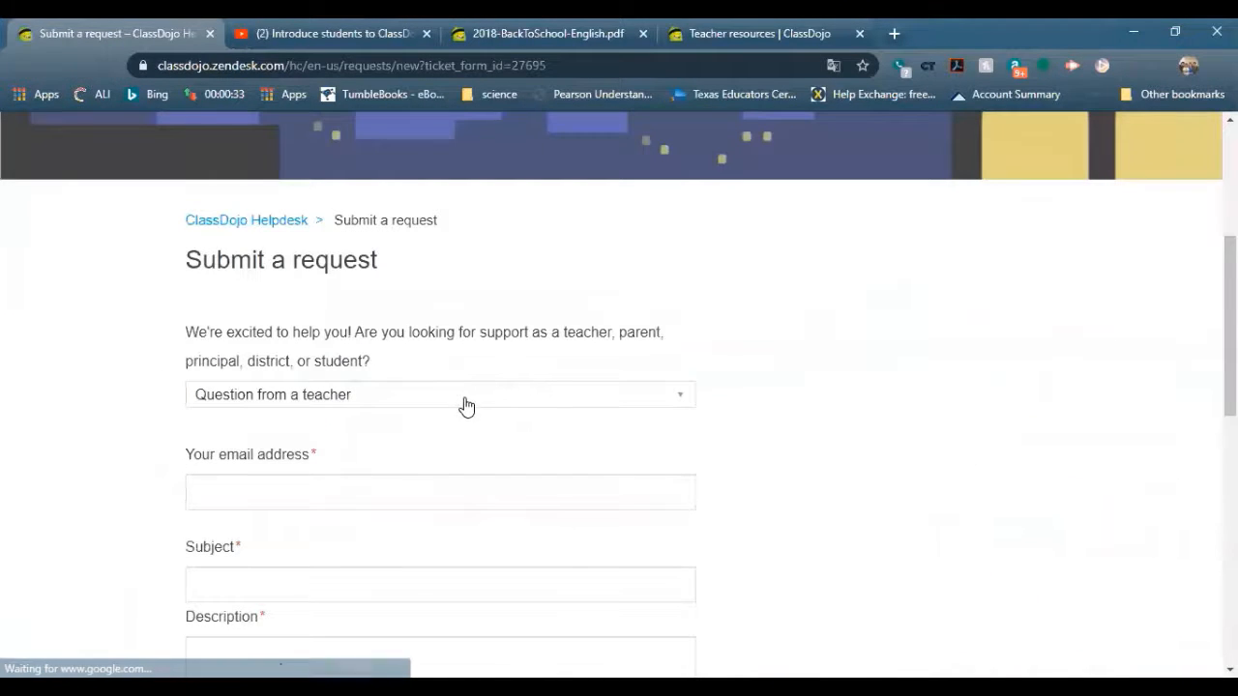
pyautogui.click(466, 406)
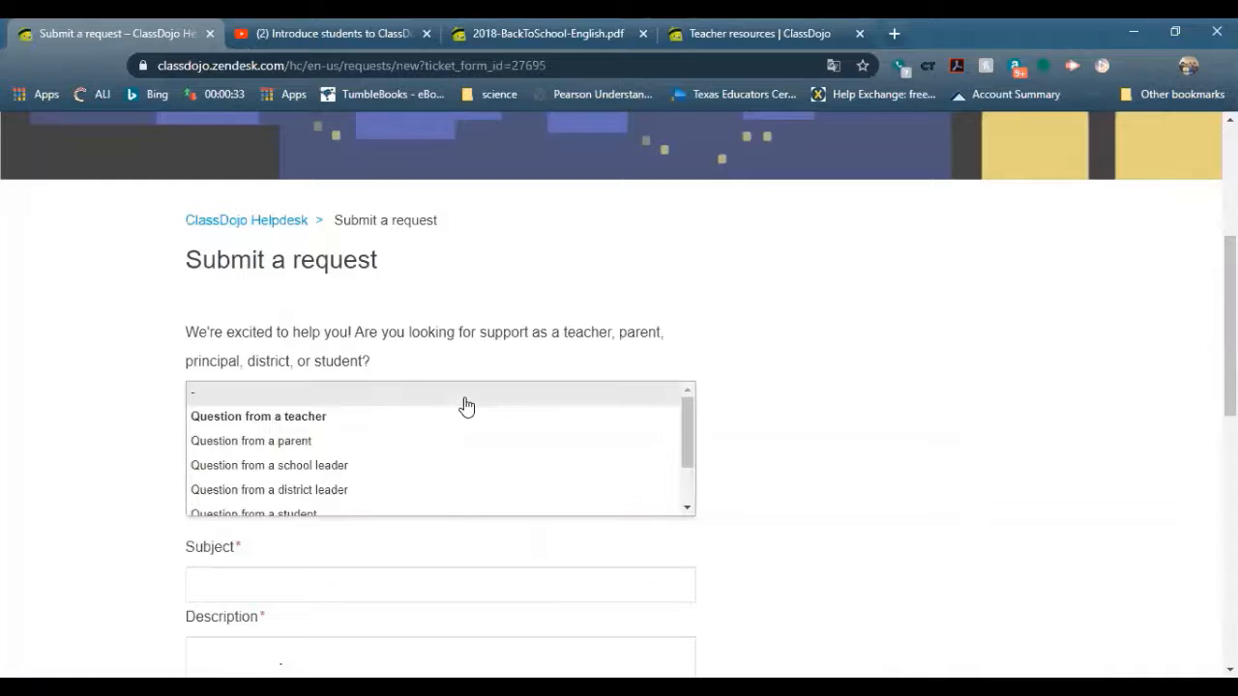
pyautogui.click(465, 445)
pyautogui.scroll(-6, 960, 396)
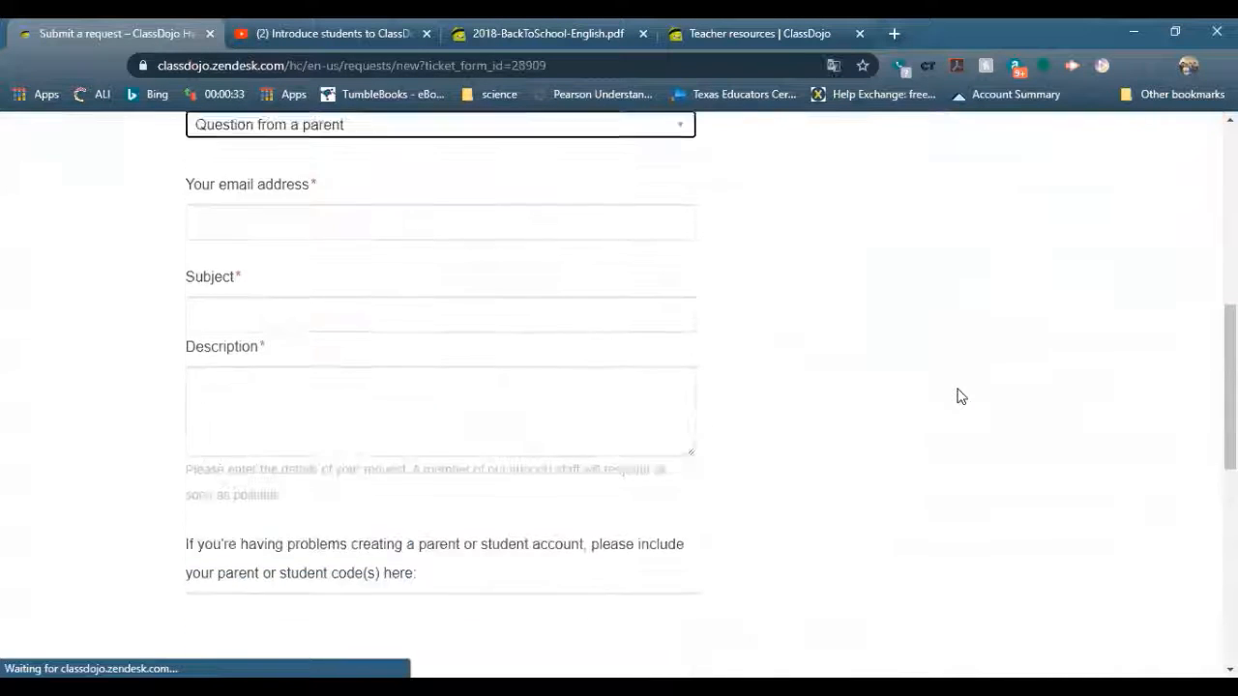
pyautogui.scroll(8, 957, 397)
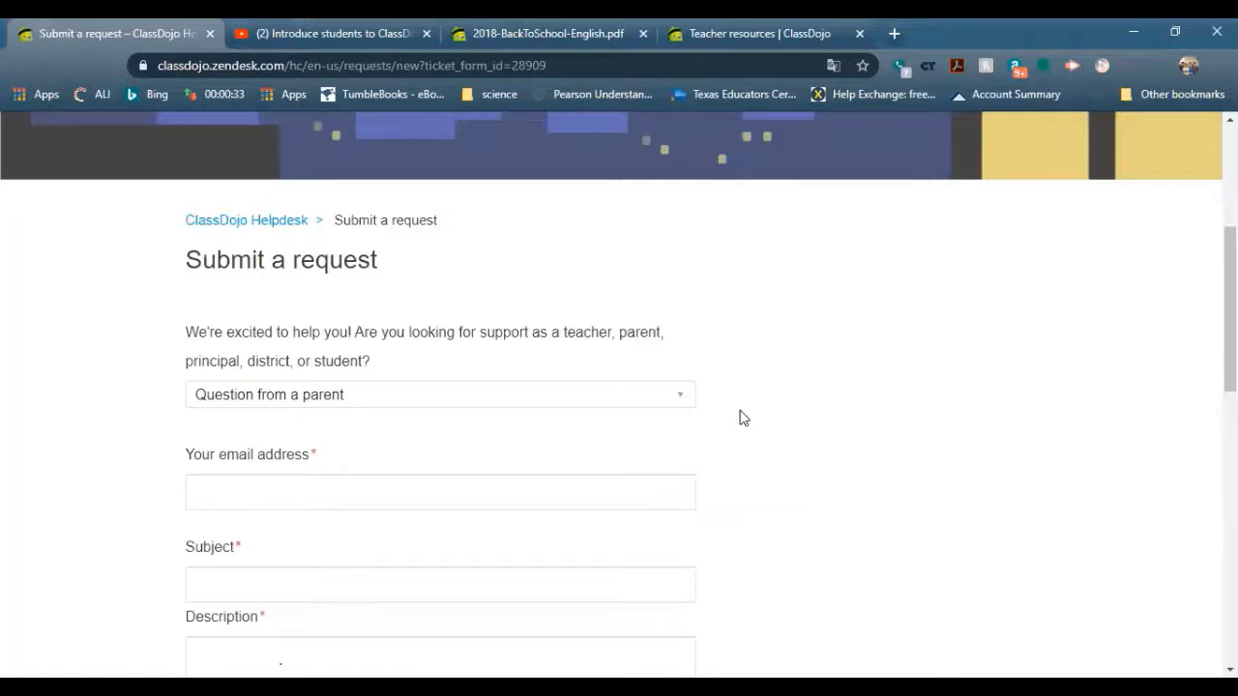
pyautogui.scroll(3, 141, 239)
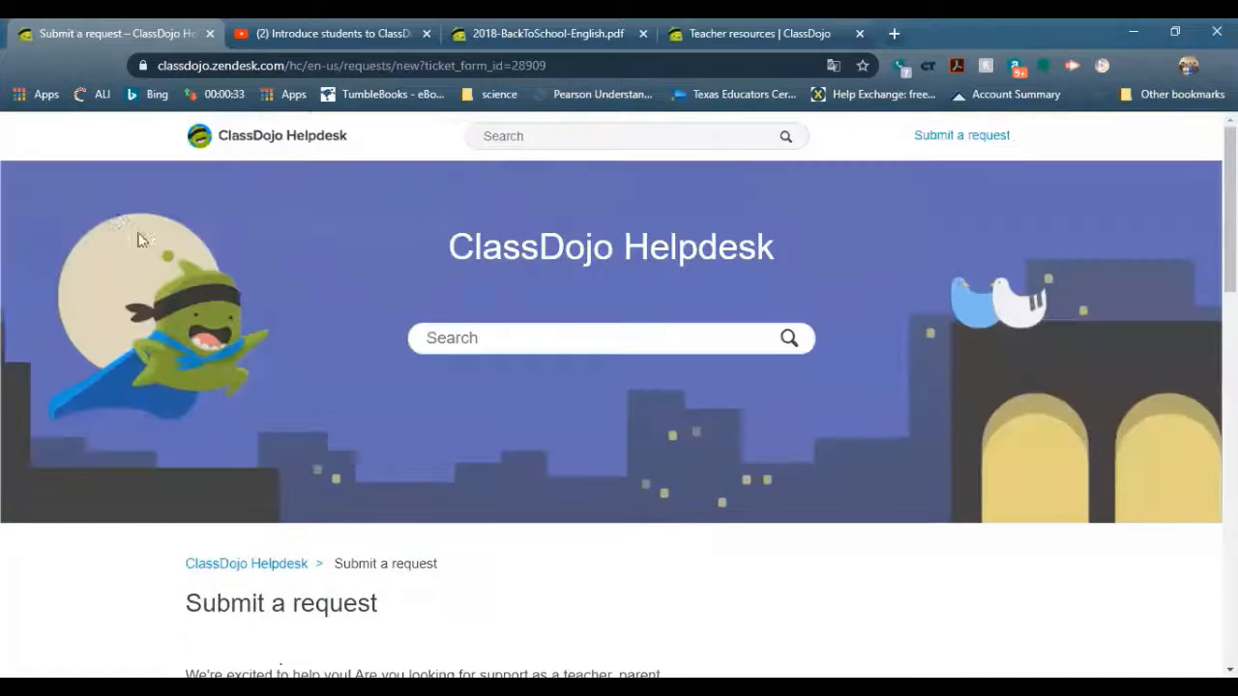
# Go to the Helpdesk home and browse the For teachers category's Remote Learning and ClassDojo Basics articles
pyautogui.click(212, 142)
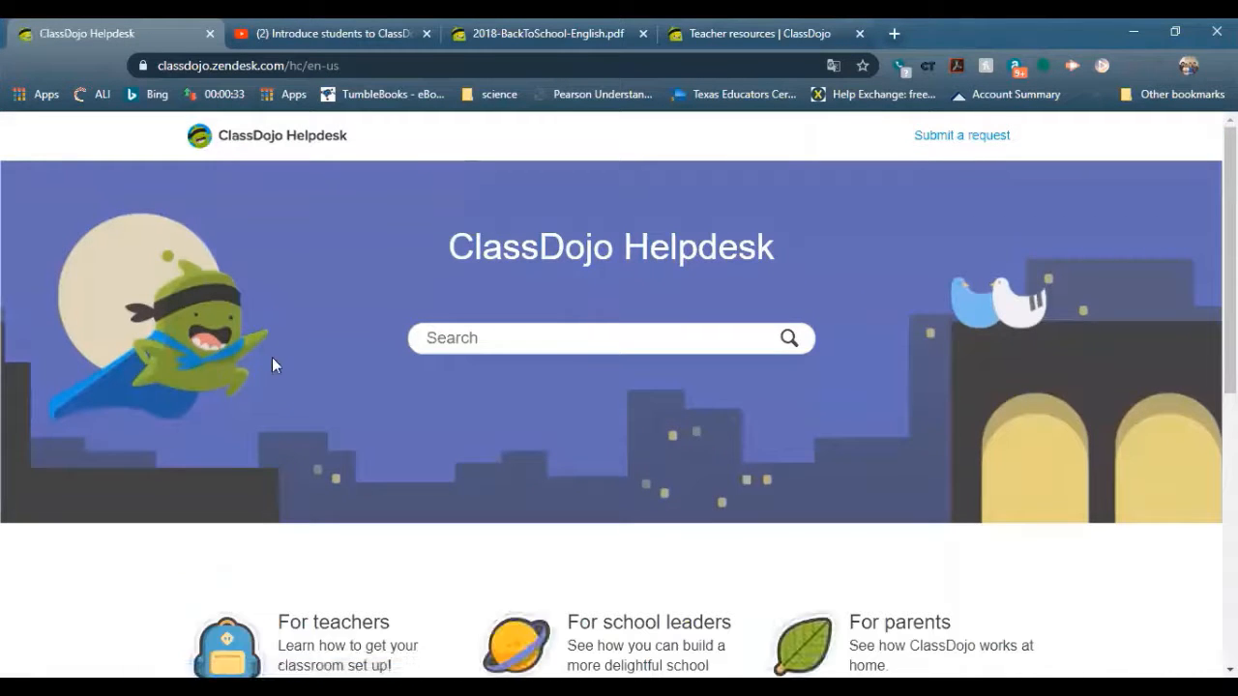
pyautogui.scroll(-2, 271, 360)
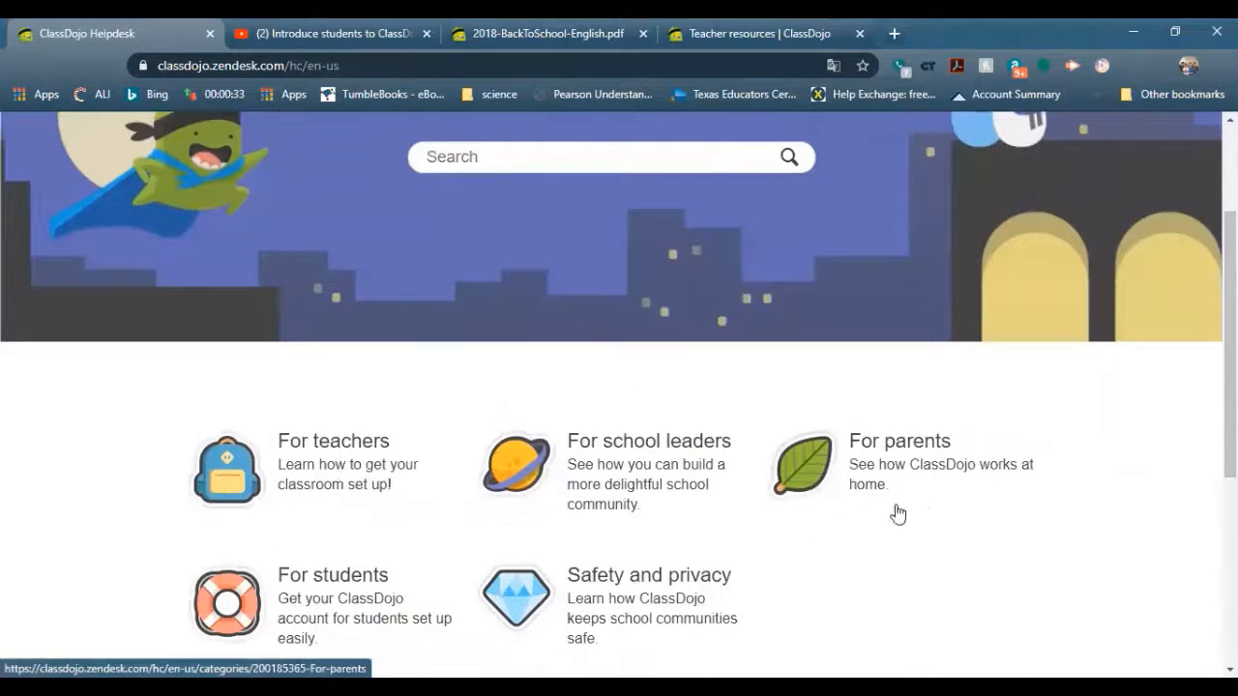
pyautogui.click(330, 456)
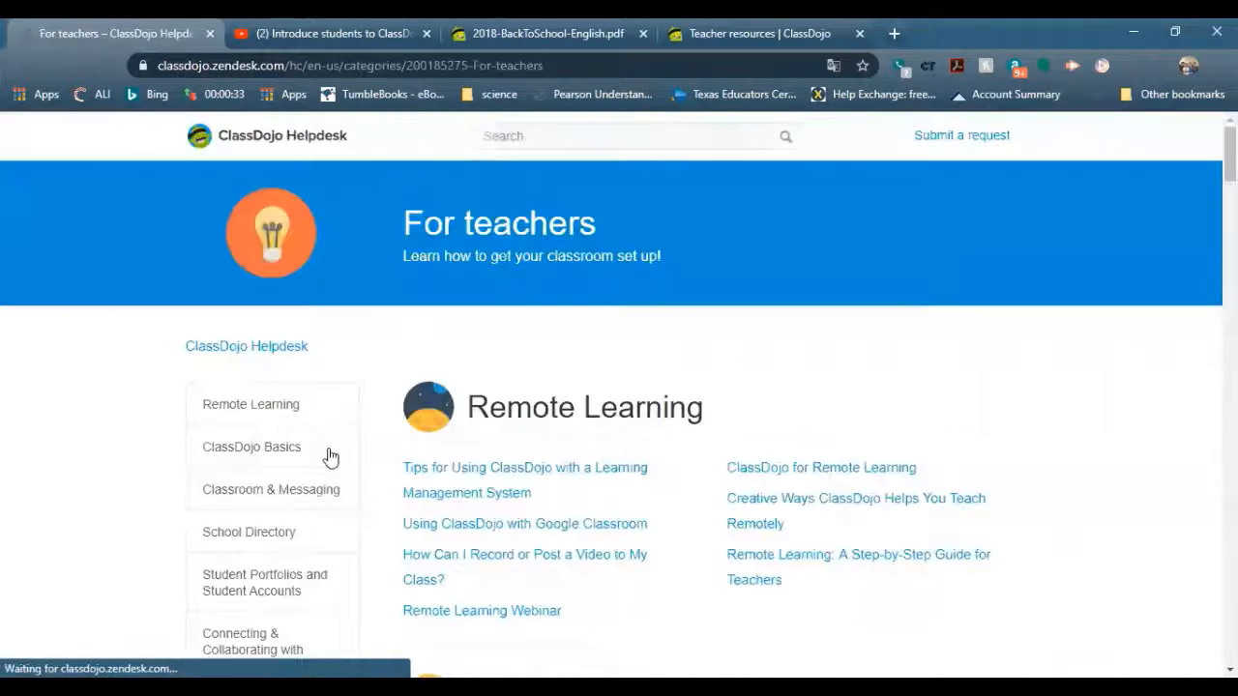
pyautogui.scroll(-1, 309, 437)
pyautogui.scroll(-6, 309, 440)
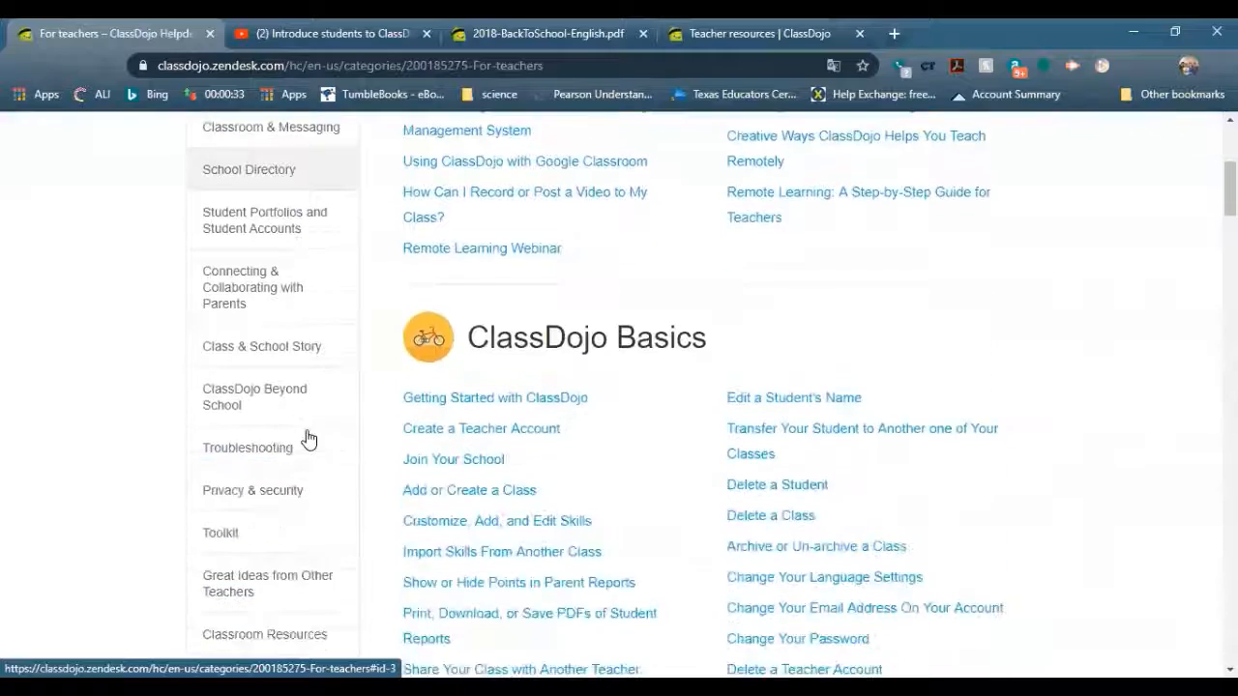
pyautogui.scroll(-6, 309, 440)
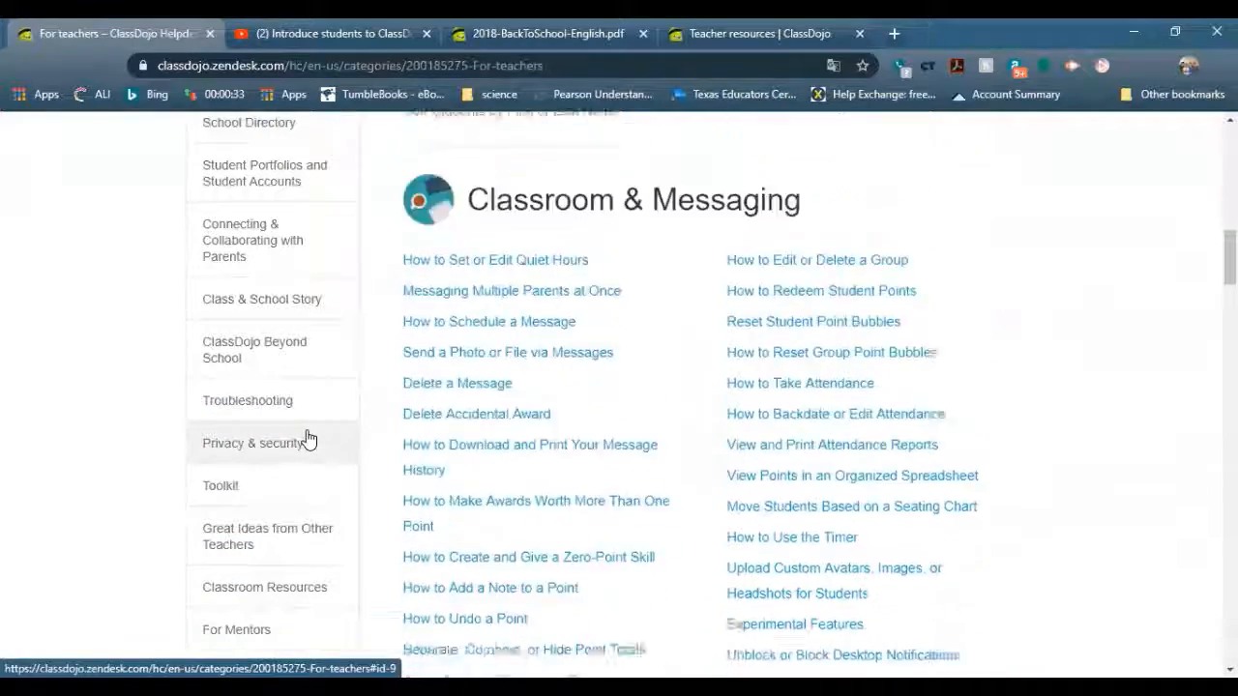
pyautogui.scroll(13, 314, 452)
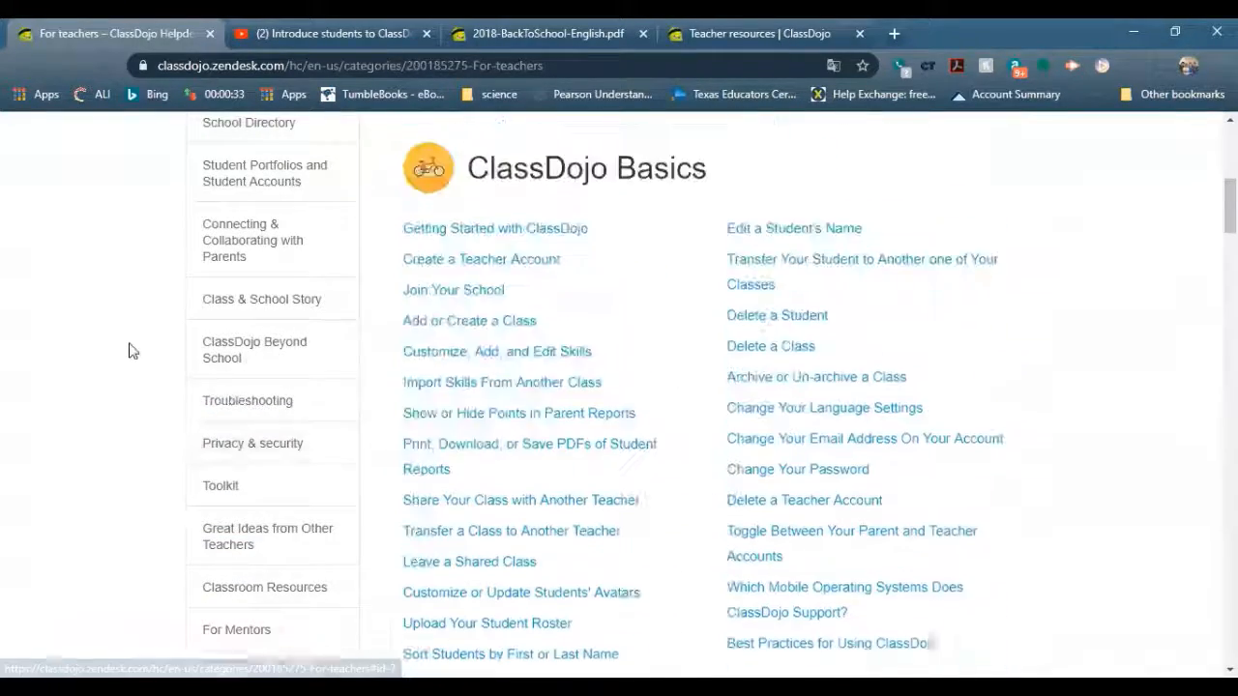